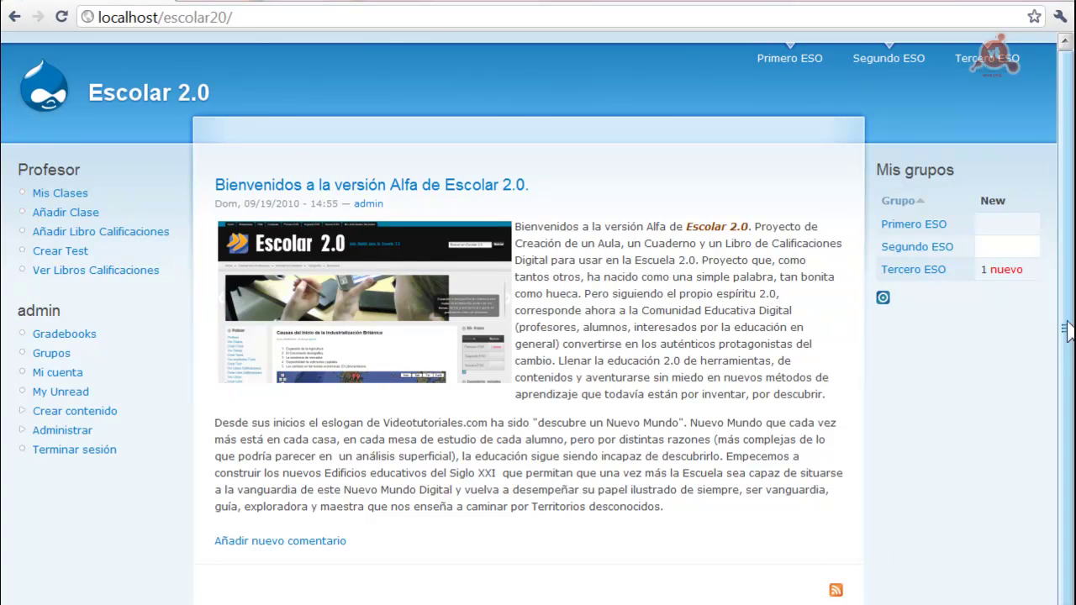
# - Review the site's home page and the module folders in escolar20/sites/all/modules
pyautogui.moveTo(1067, 321)
pyautogui.mouseDown()
pyautogui.moveTo(1067, 345)
pyautogui.moveTo(1066, 322)
pyautogui.mouseUp()
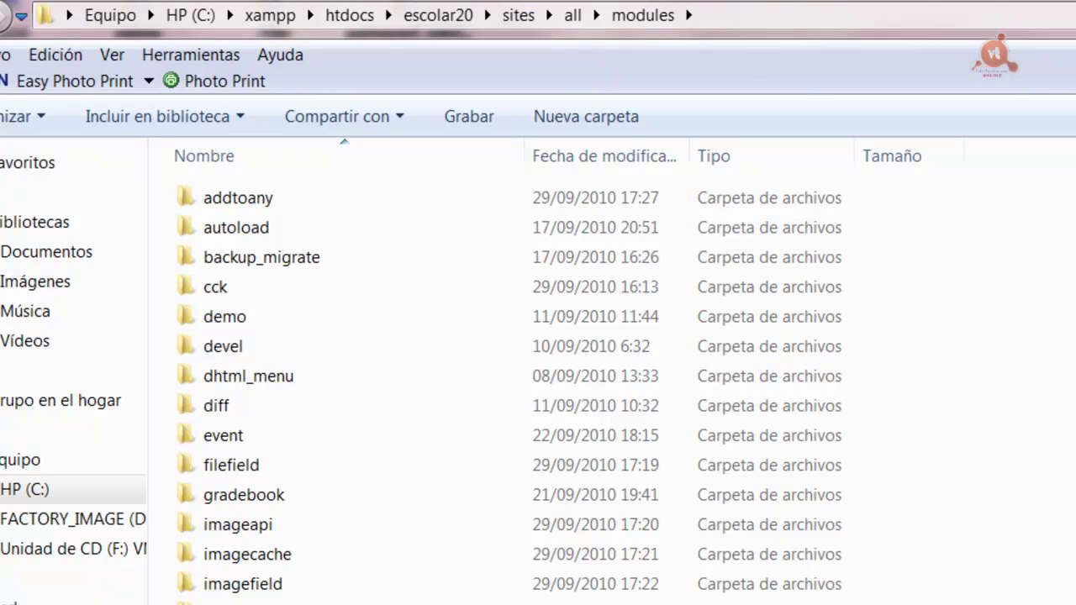
pyautogui.scroll(-3, 504, 386)
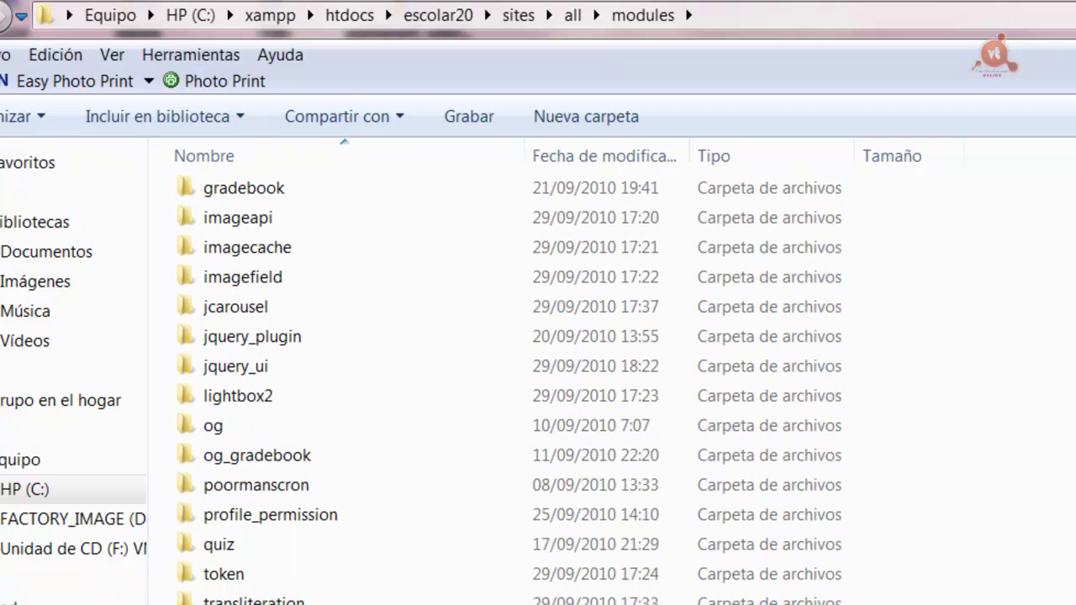
pyautogui.scroll(1, 504, 386)
pyautogui.scroll(2, 504, 386)
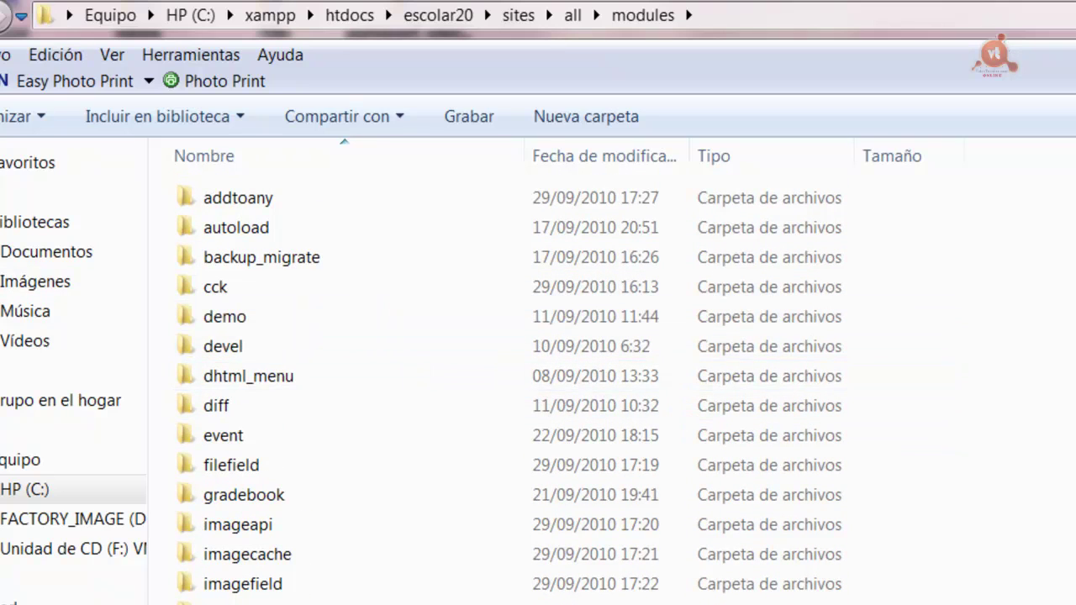
pyautogui.scroll(-1, 505, 386)
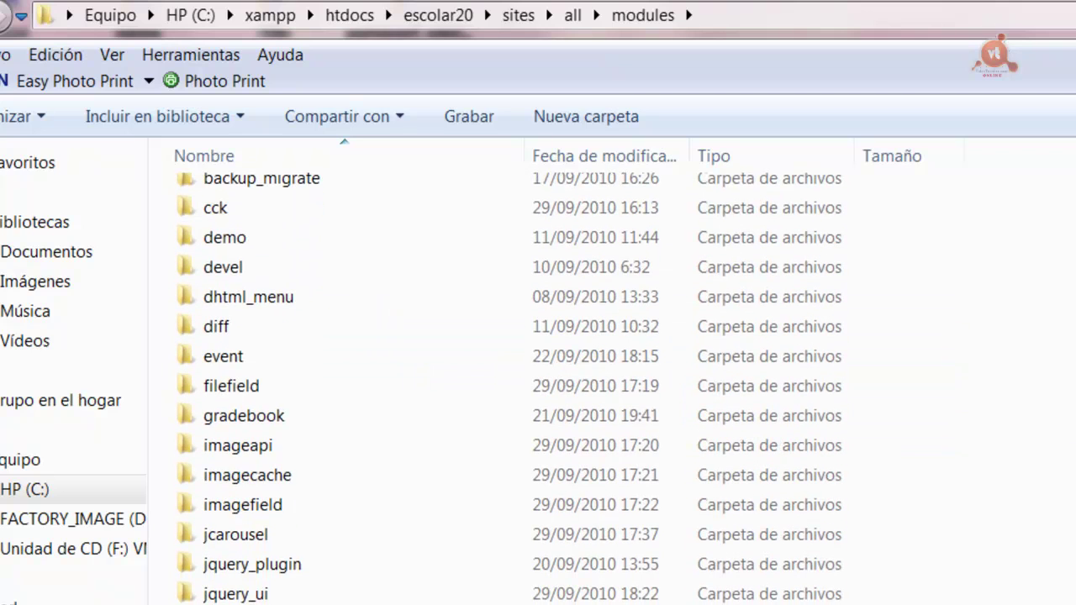
pyautogui.scroll(1, 504, 387)
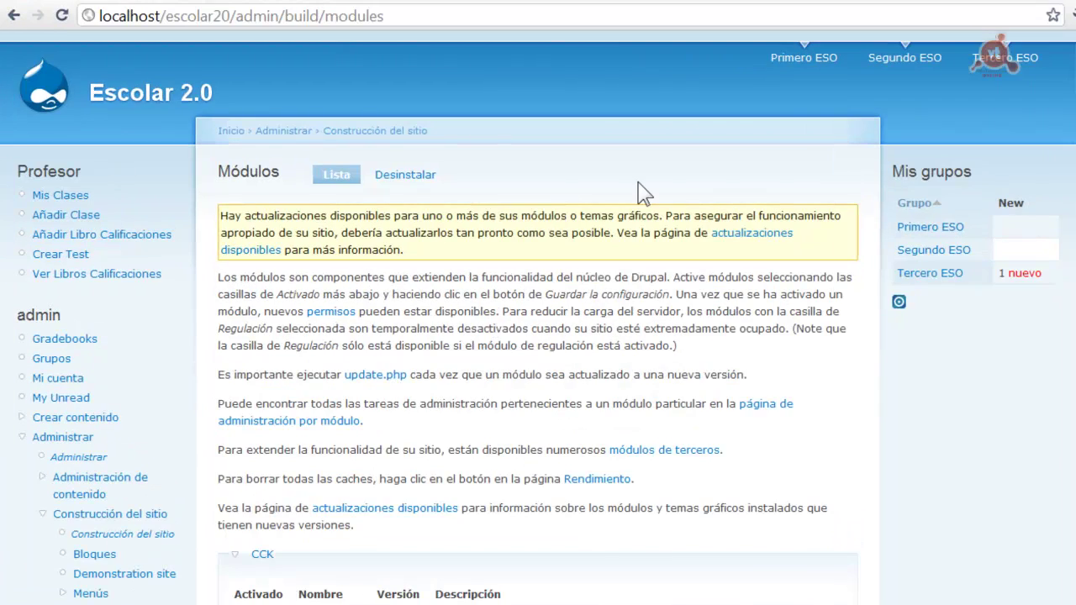
# - Enable the Content, Content Copy, Content Permissions, Fieldgroup and FileField modules in the CCK group
pyautogui.scroll(-1, 538, 336)
pyautogui.scroll(-8, 1068, 151)
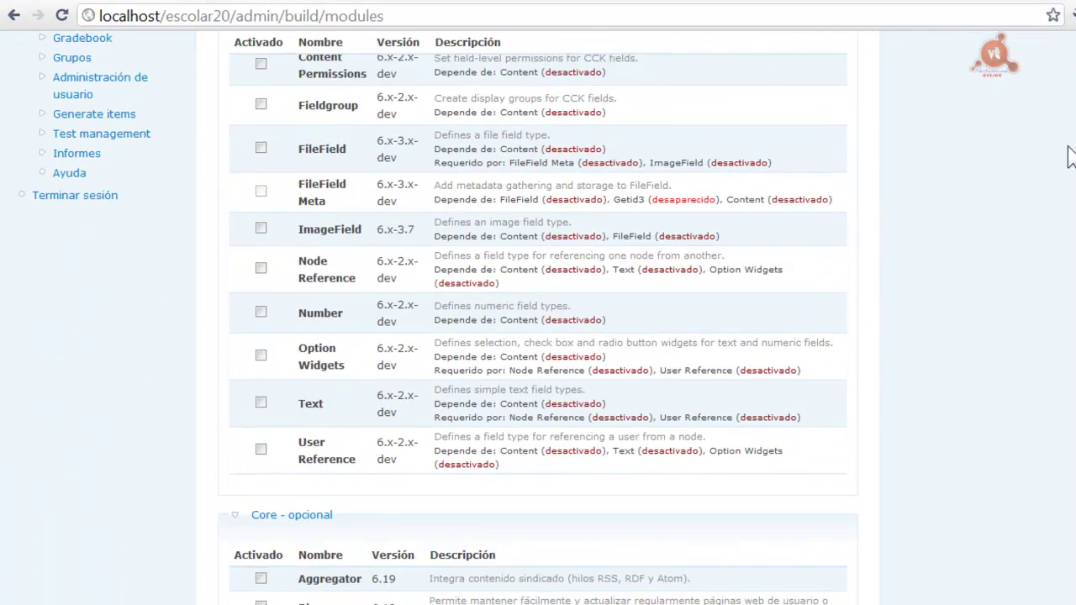
pyautogui.scroll(2, 1068, 151)
pyautogui.click(260, 115)
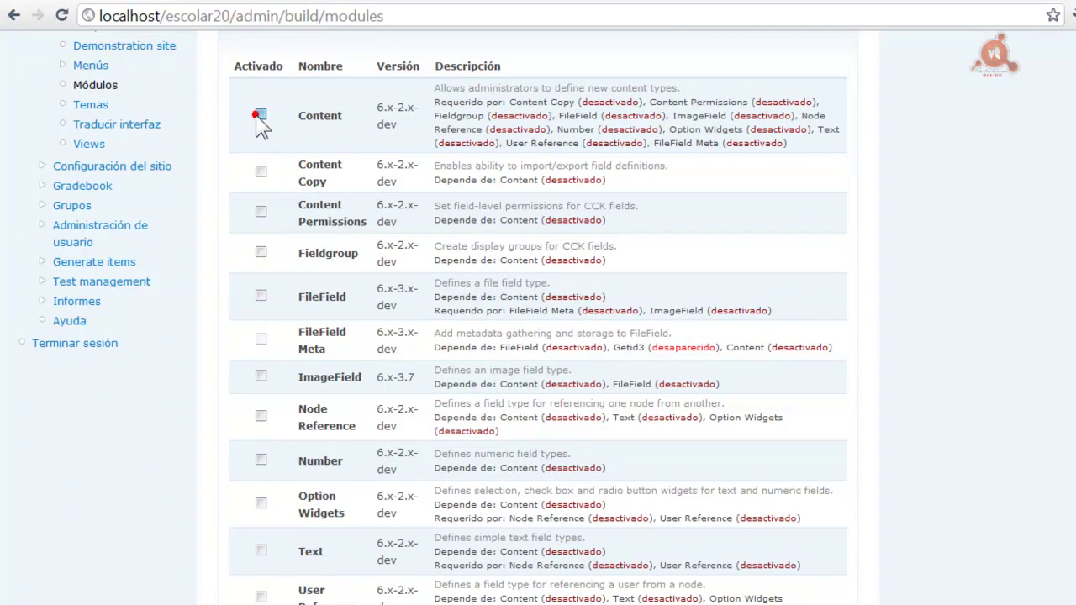
pyautogui.click(261, 172)
pyautogui.click(260, 211)
pyautogui.click(260, 251)
pyautogui.click(261, 296)
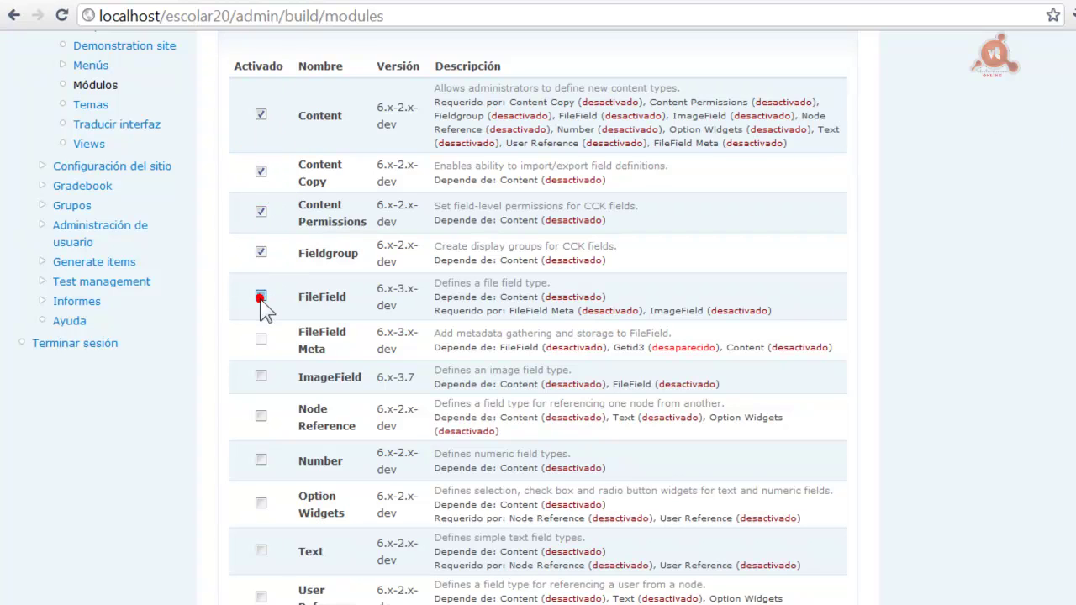
# - Enable the ImageField, Node Reference, Number, Option Widgets, Text and User Reference modules in the CCK group
pyautogui.click(261, 377)
pyautogui.click(261, 415)
pyautogui.click(261, 460)
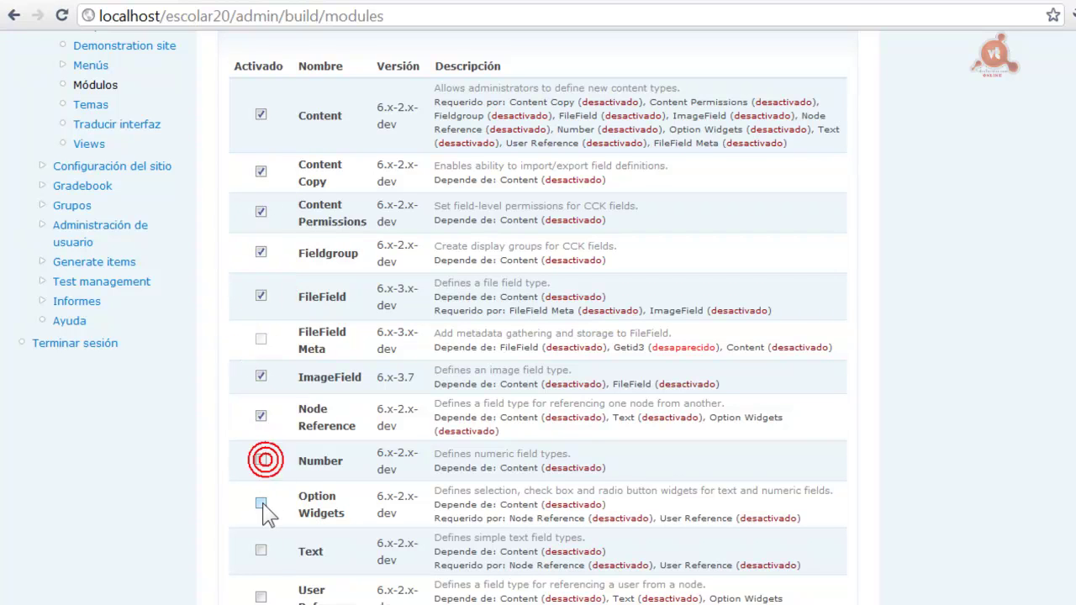
pyautogui.click(261, 503)
pyautogui.click(261, 550)
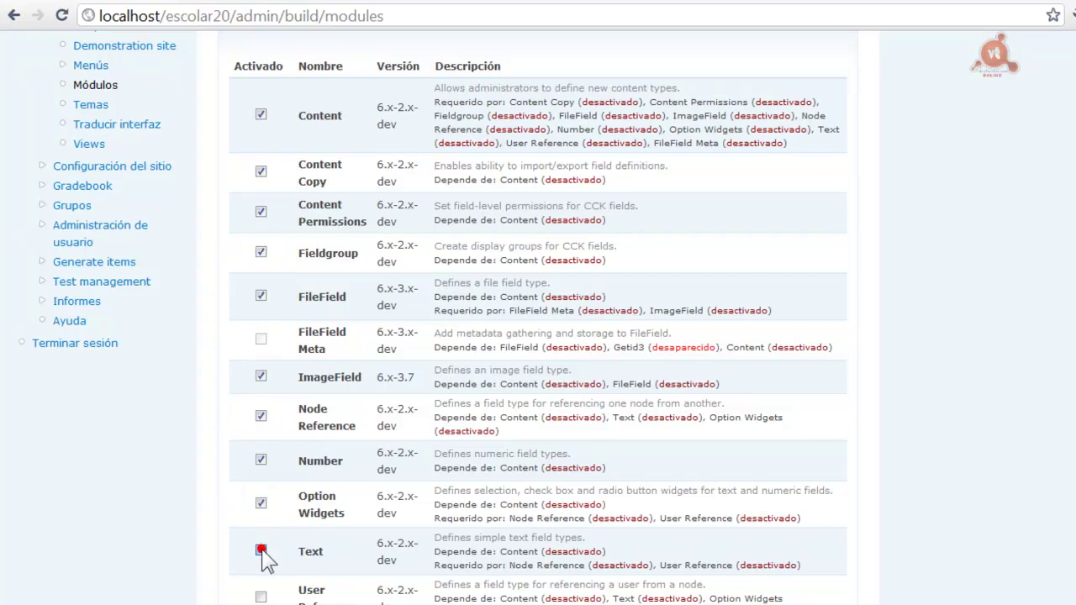
pyautogui.click(261, 597)
# - Enable the Views Carousel and Views Test modules in the Views group
pyautogui.moveTo(1075, 125); pyautogui.dragTo(1075, 229)
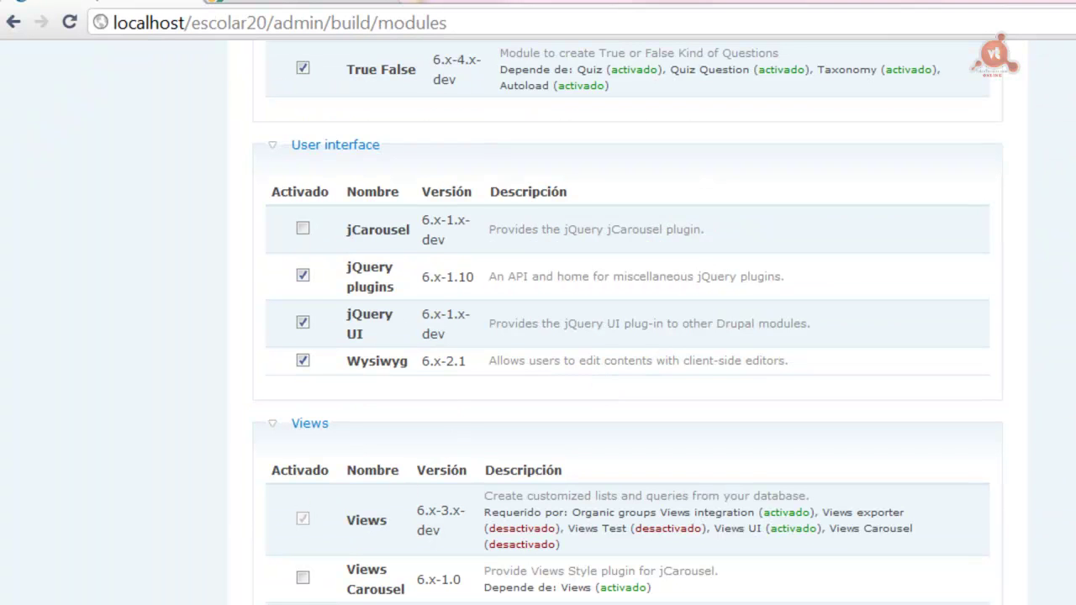
pyautogui.click(301, 579)
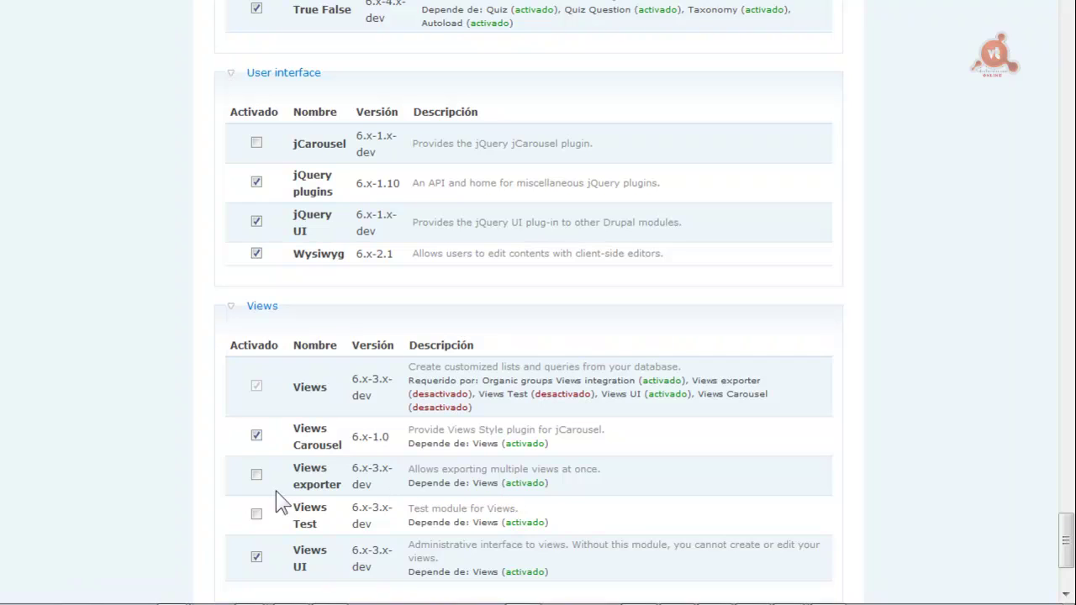
pyautogui.click(256, 511)
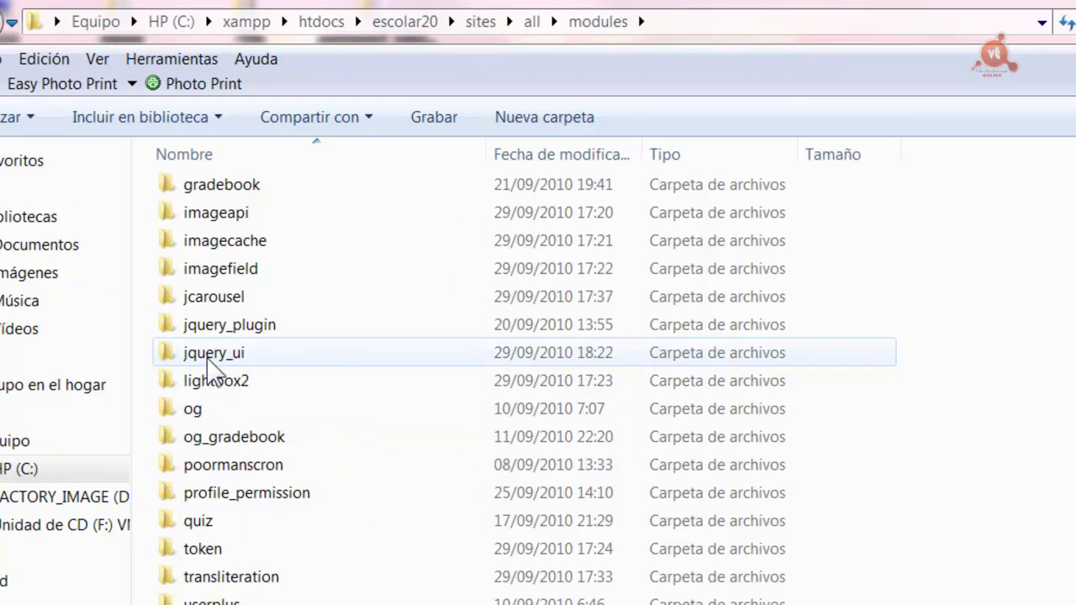
# - Inspect the jquery.ui subfolder of the jquery_ui module and select the escolar20 theme folder in sites/all/themes
pyautogui.click(208, 356)
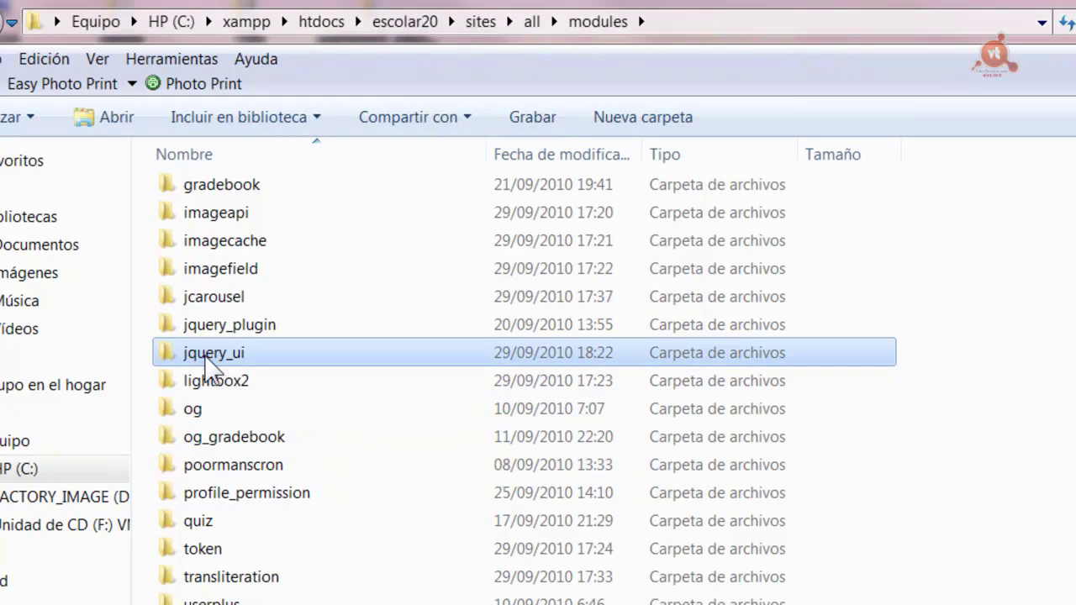
pyautogui.moveTo(212, 354)
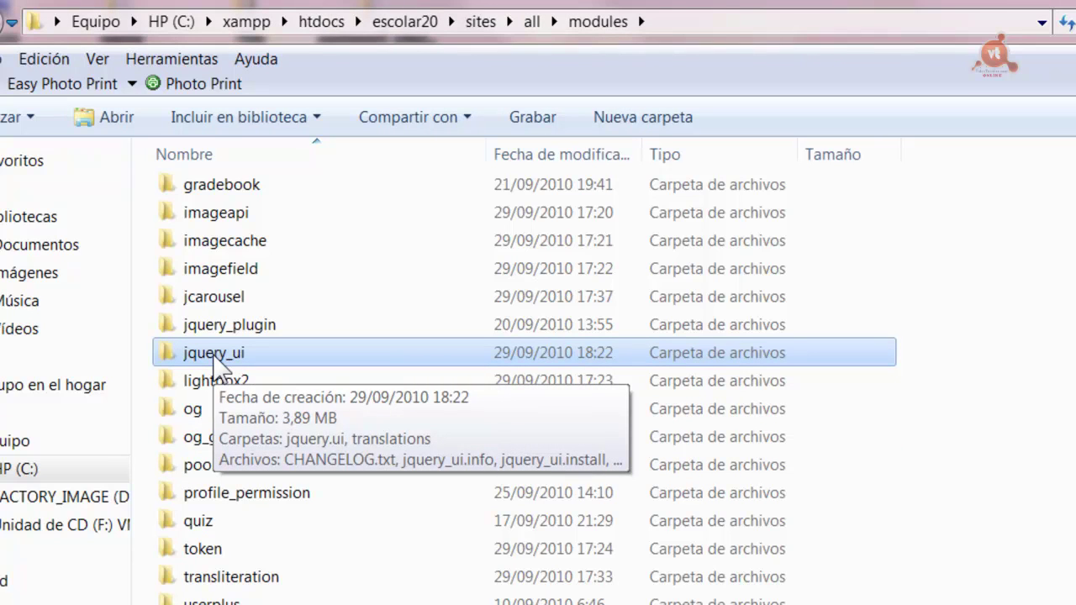
pyautogui.doubleClick(213, 354)
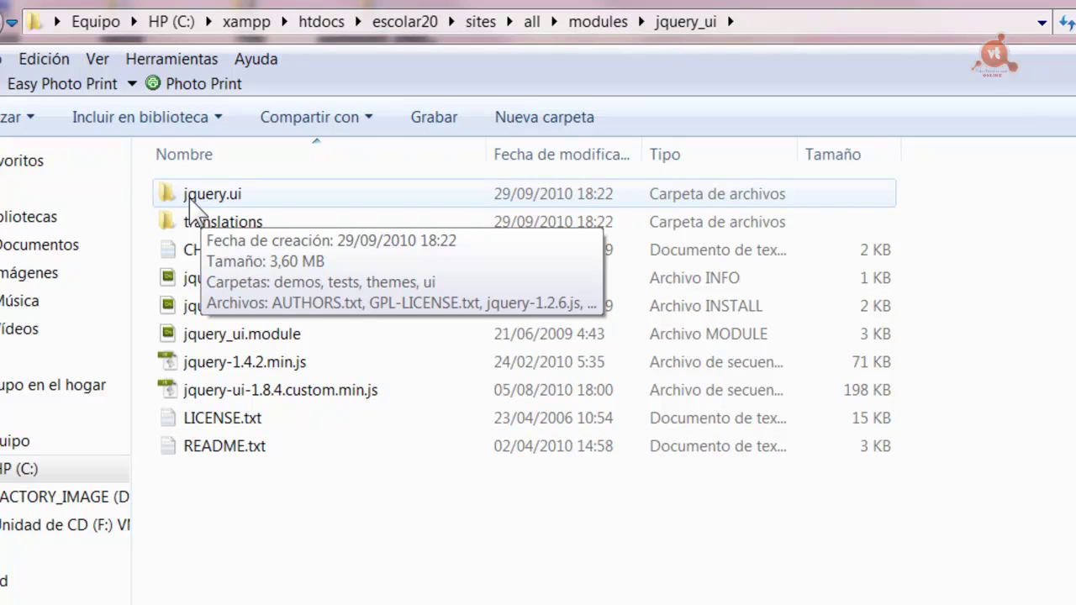
pyautogui.click(312, 497)
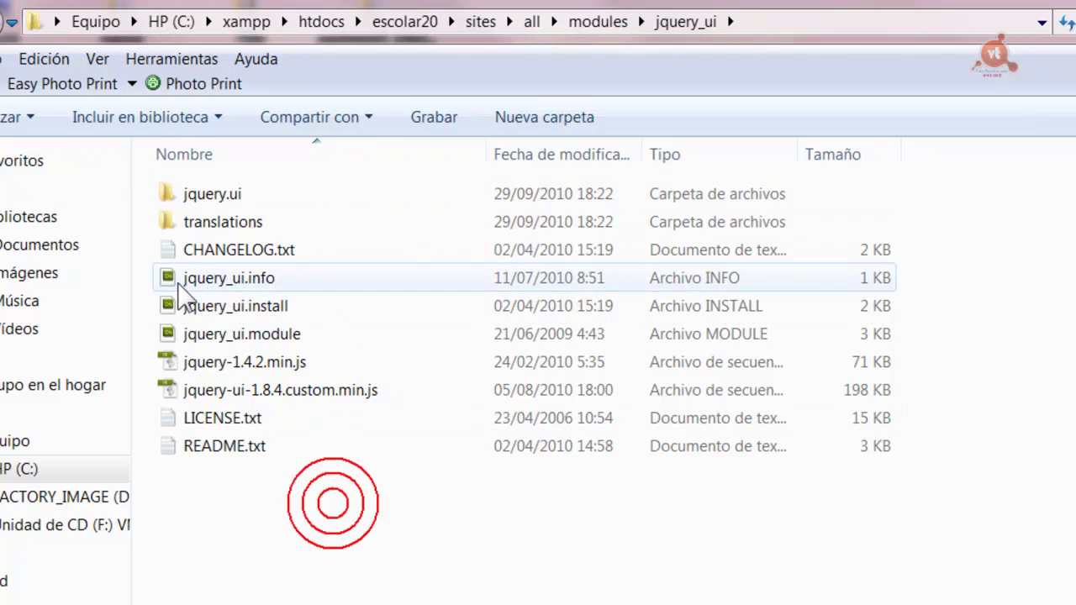
pyautogui.doubleClick(209, 193)
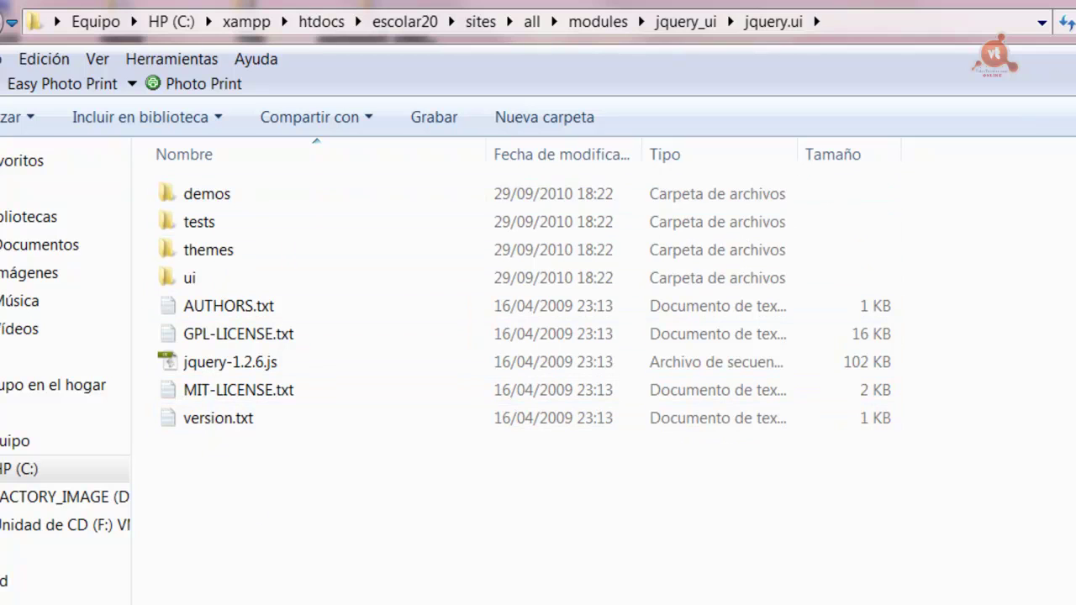
pyautogui.click(0, 25)
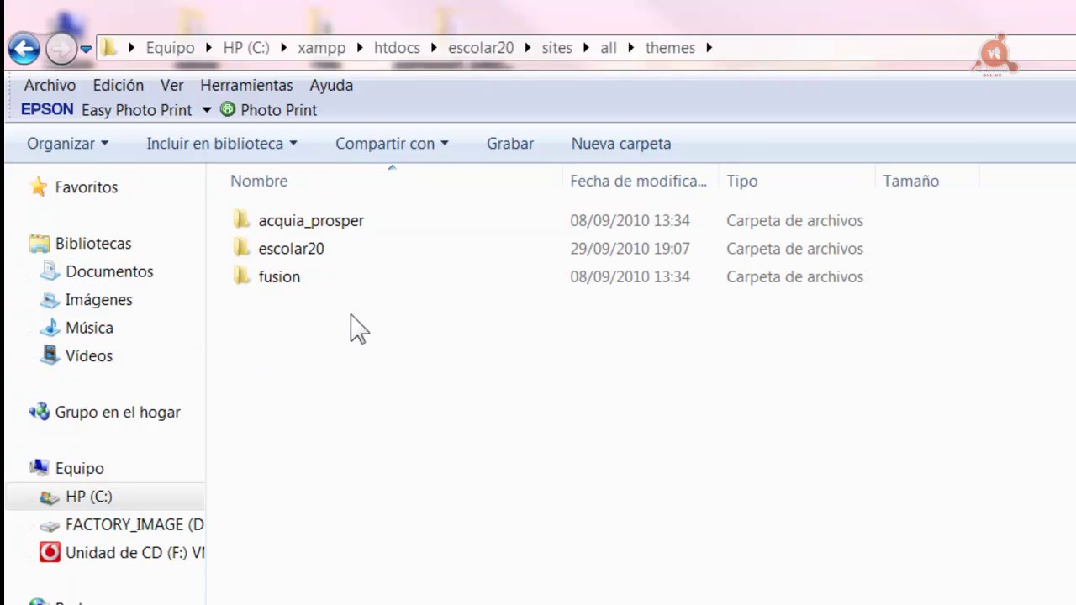
pyautogui.click(305, 253)
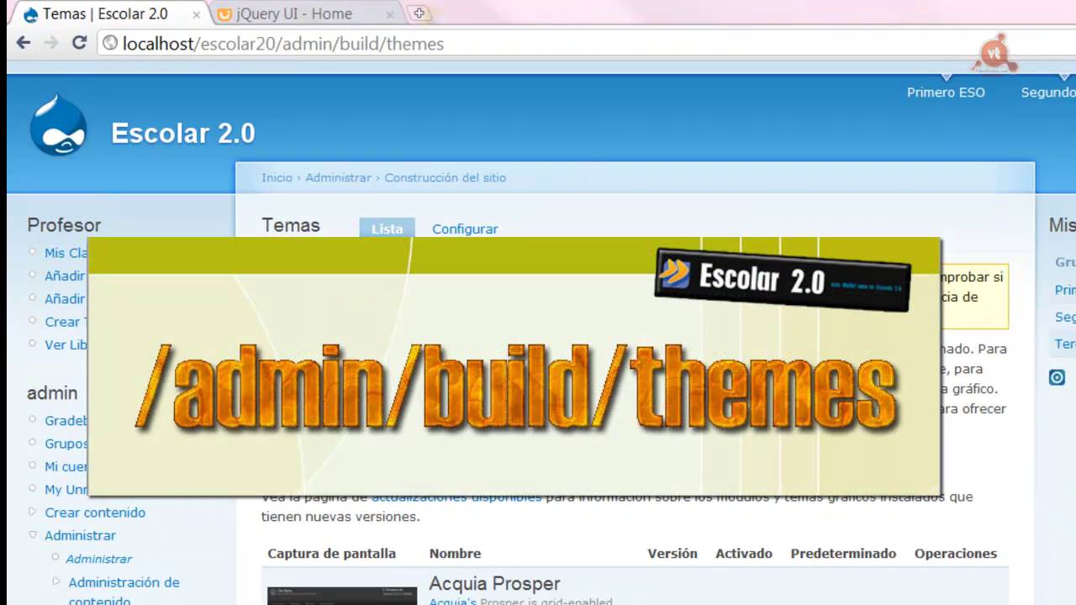
# - Enable the Escolar20 for Drupal 6.x theme, make it the default theme and save the configuration
pyautogui.scroll(-8, 593, 139)
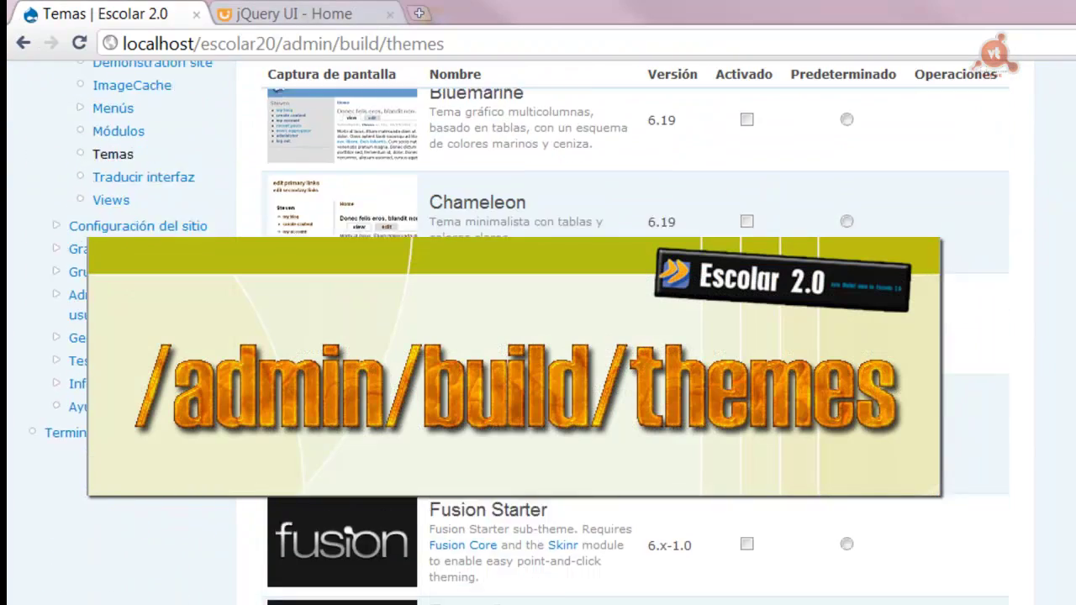
pyautogui.click(746, 211)
pyautogui.click(847, 212)
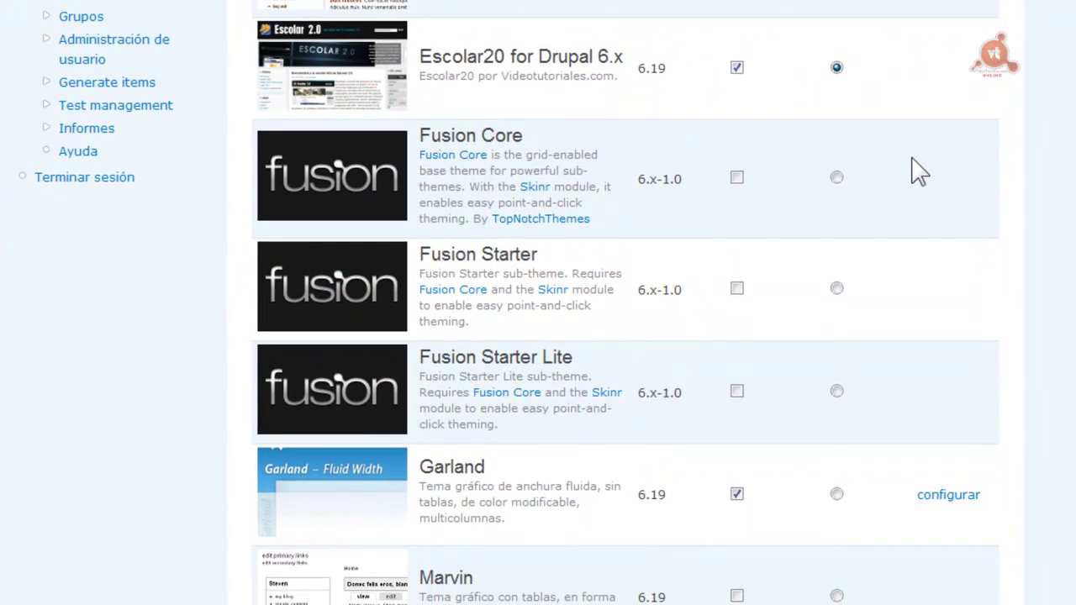
pyautogui.scroll(-5, 626, 302)
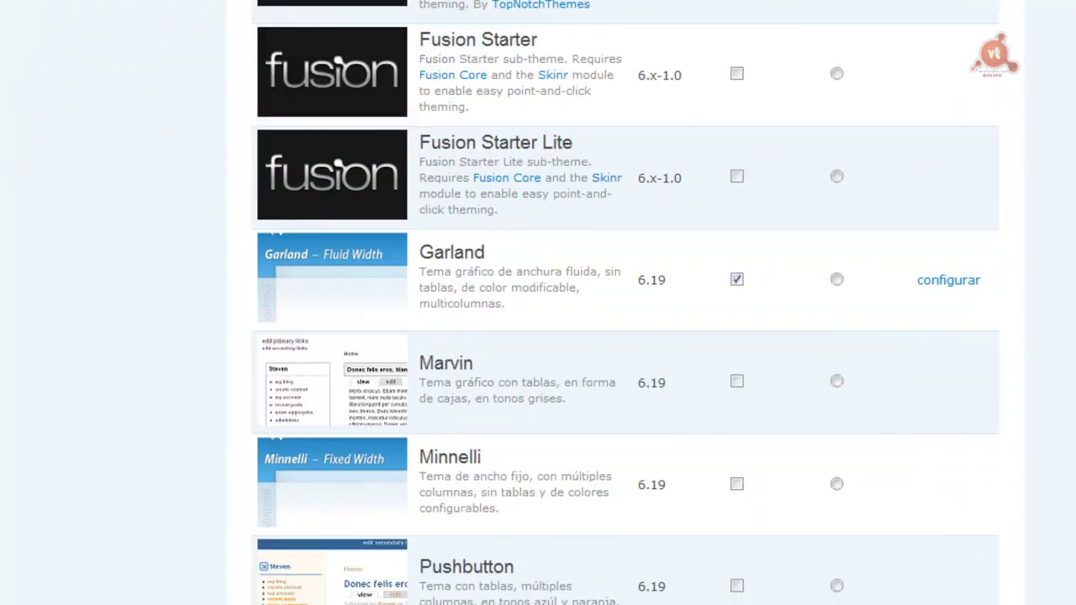
pyautogui.click(330, 503)
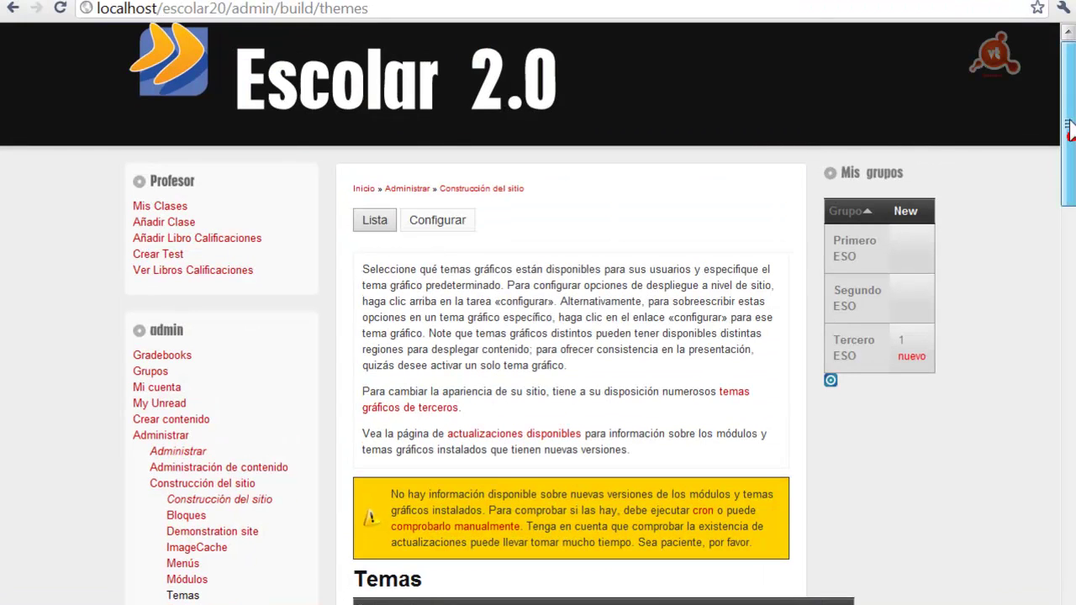
# - Open the site's home page to check how it looks with the Escolar20 theme
pyautogui.moveTo(1069, 133)
pyautogui.mouseDown()
pyautogui.moveTo(1069, 226)
pyautogui.moveTo(1070, 131)
pyautogui.mouseUp()
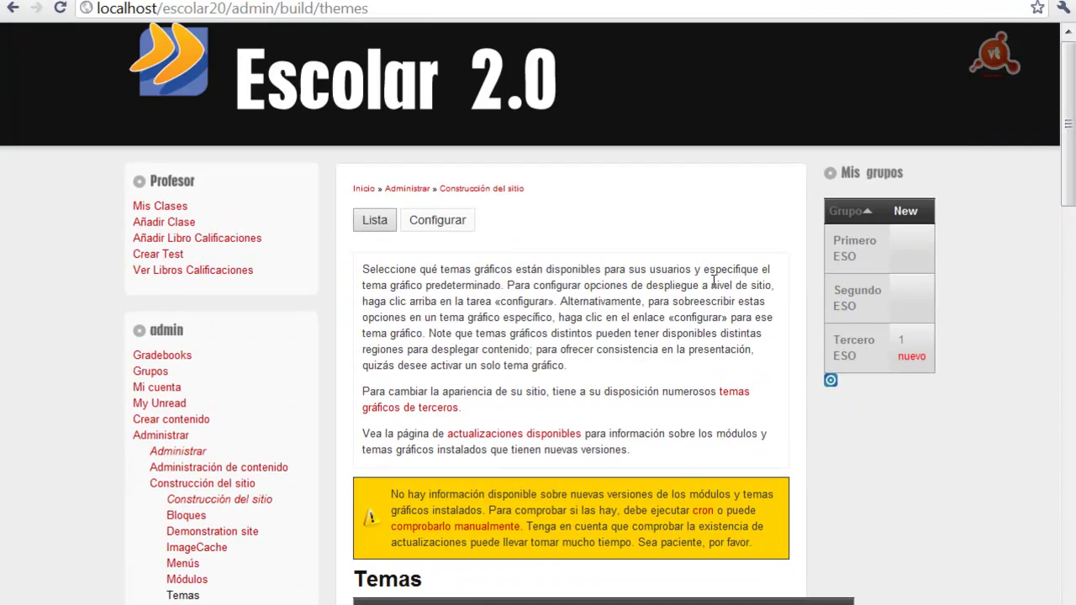
pyautogui.click(361, 185)
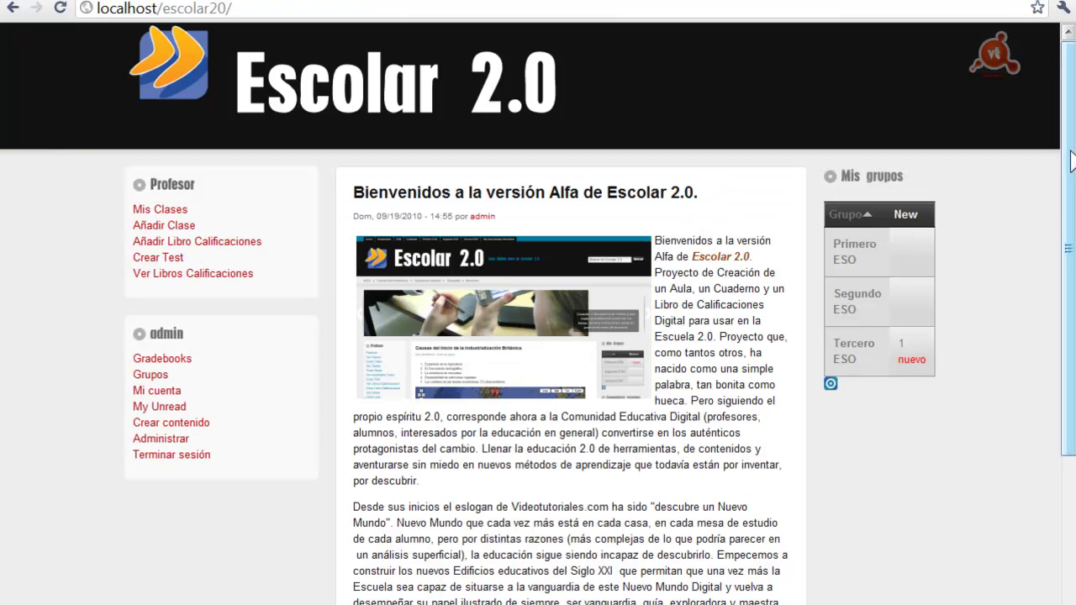
pyautogui.moveTo(1066, 139); pyautogui.dragTo(1071, 160)
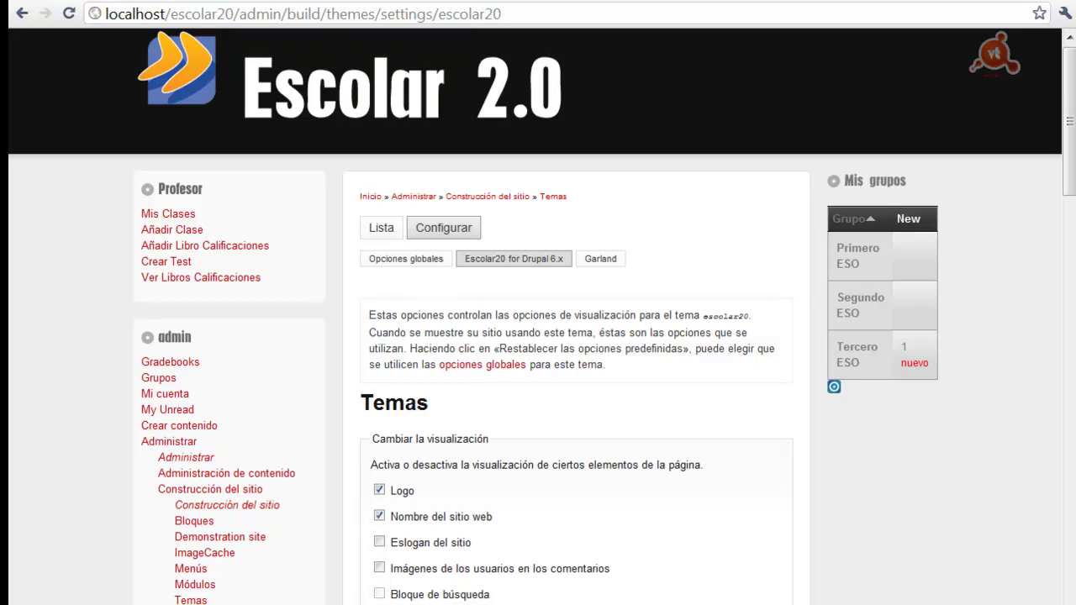
# - Set the Theme Style to Aqua Blue in the Escolar20 theme's appearance settings
pyautogui.moveTo(1070, 149); pyautogui.dragTo(1069, 185)
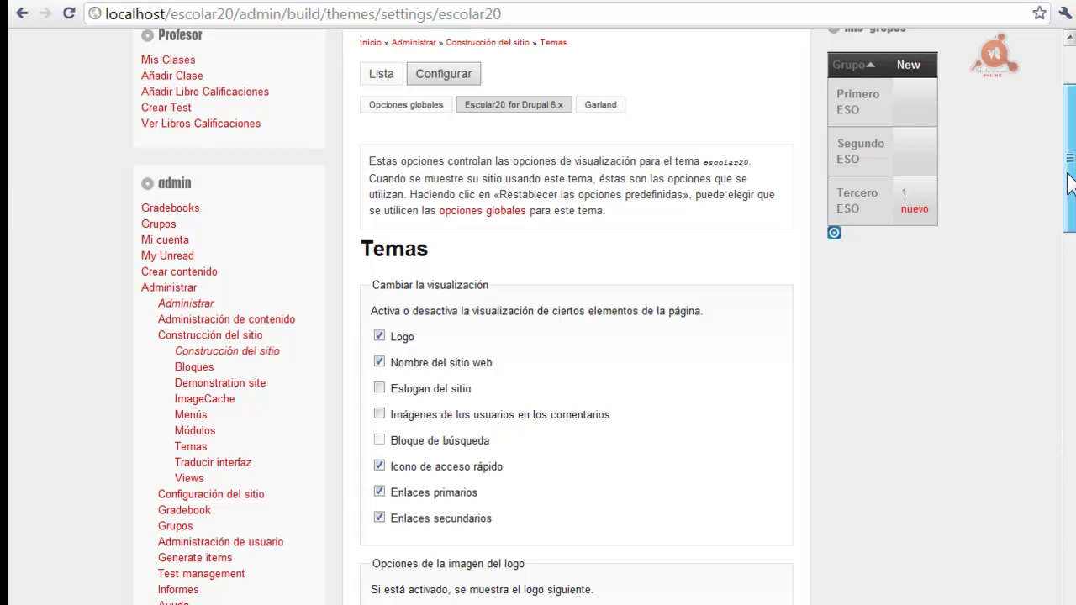
pyautogui.moveTo(1070, 185); pyautogui.dragTo(1070, 236)
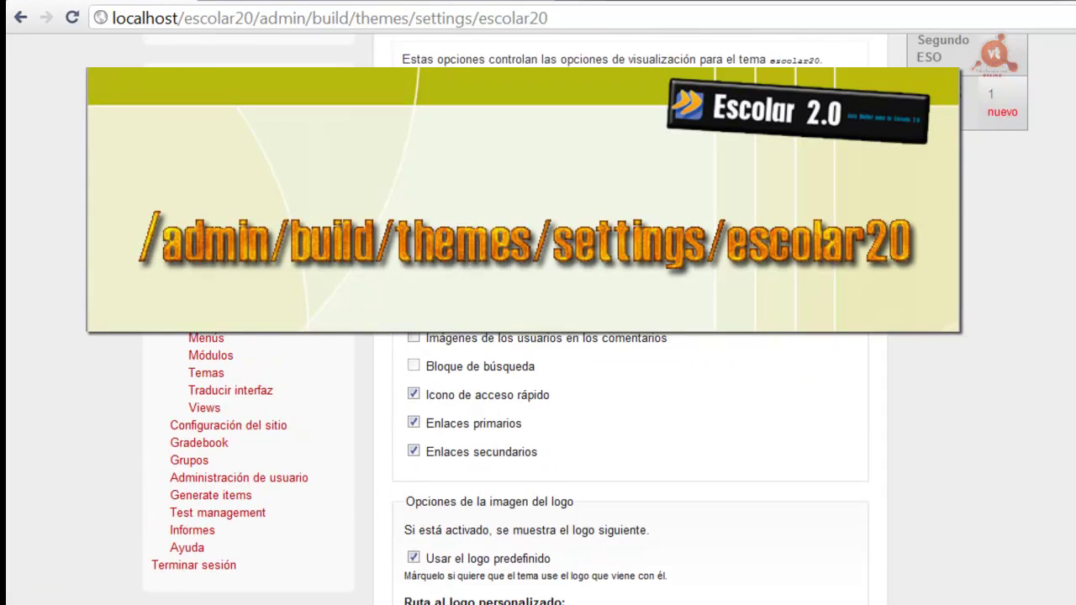
pyautogui.scroll(-5, 631, 420)
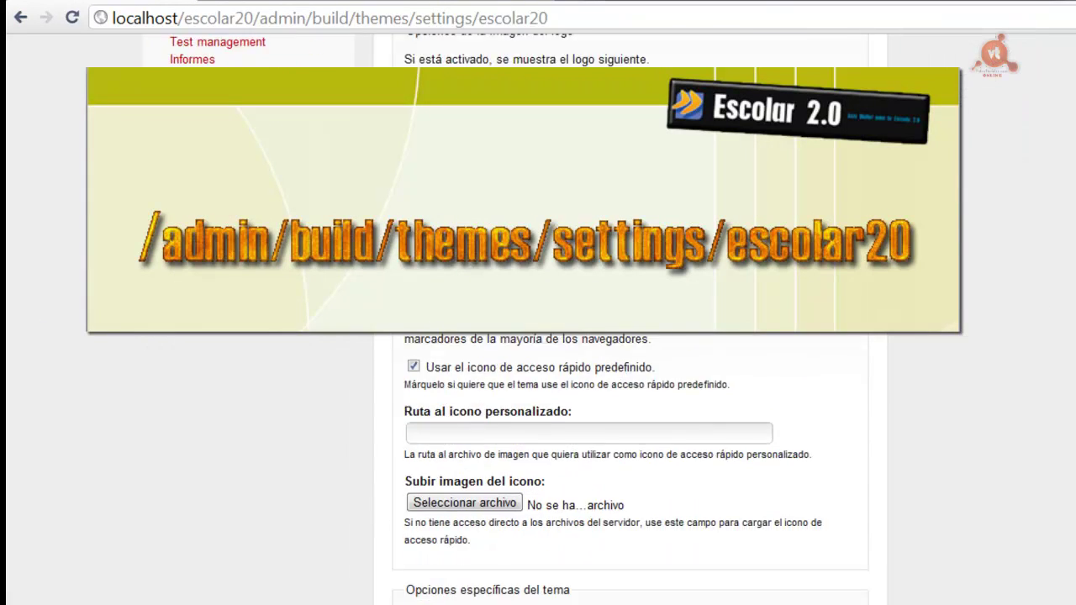
pyautogui.scroll(-8, 630, 420)
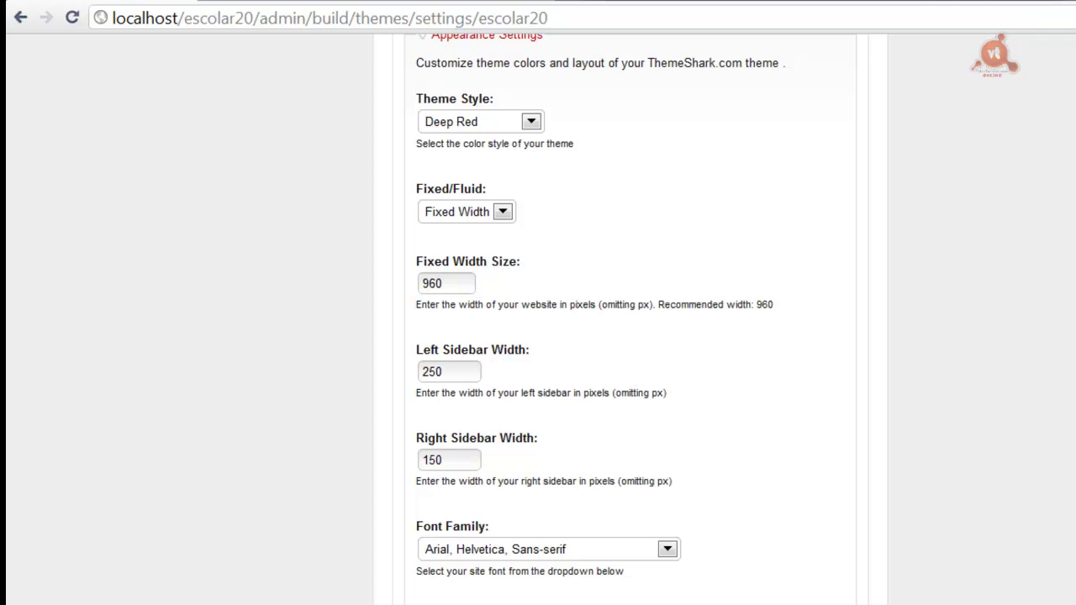
pyautogui.scroll(15, 874, 91)
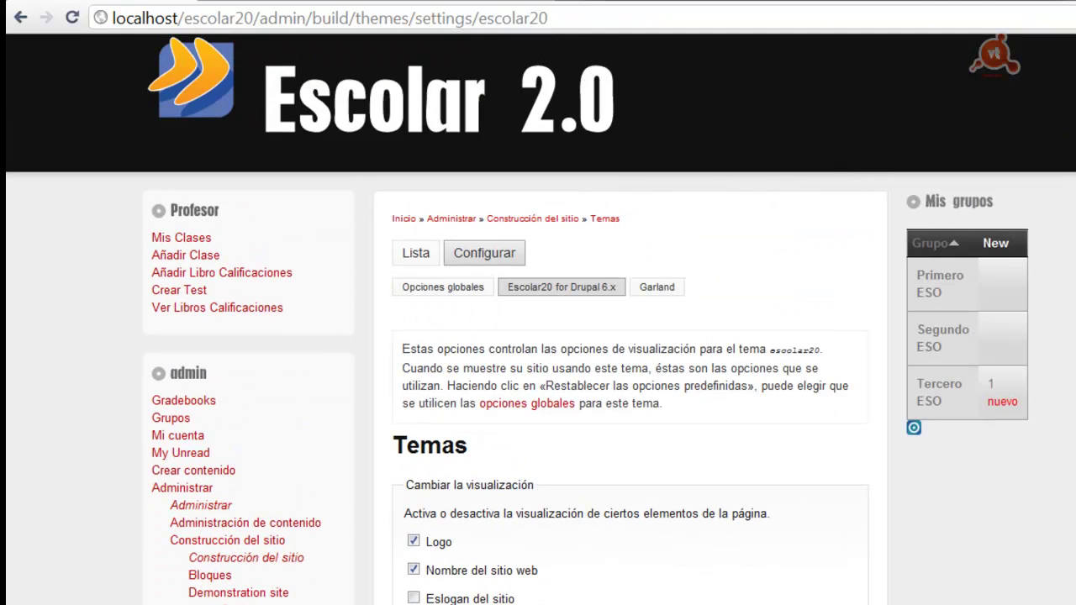
pyautogui.scroll(-15, 538, 336)
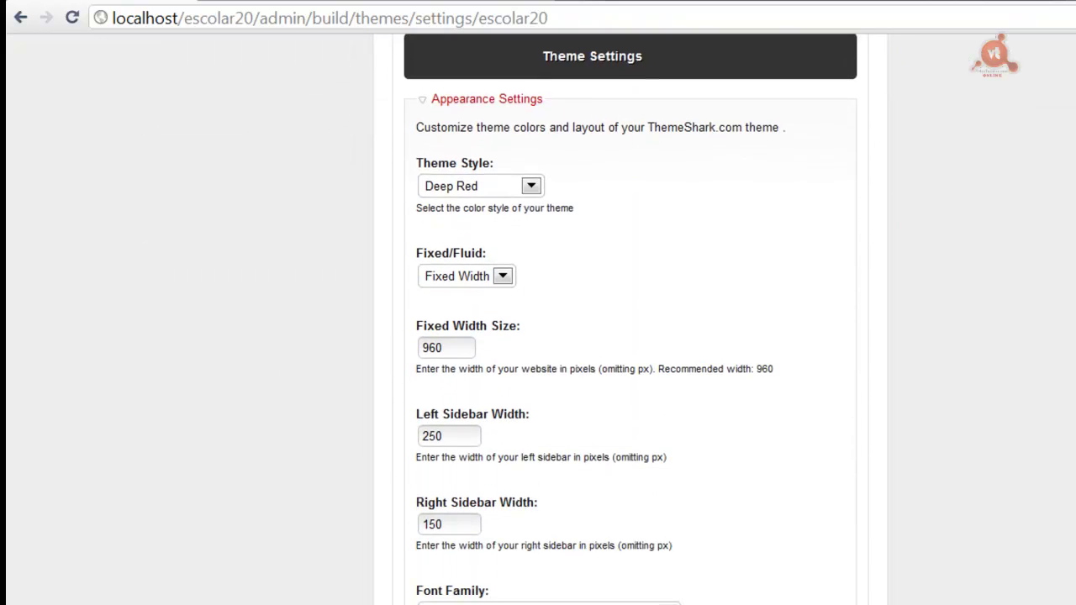
pyautogui.click(532, 179)
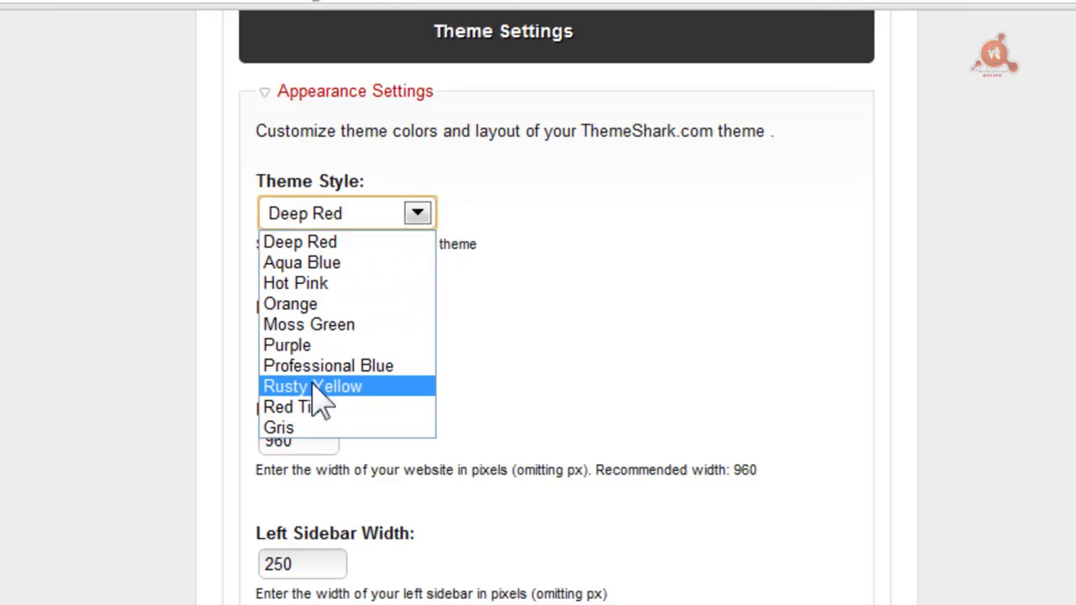
pyautogui.click(307, 263)
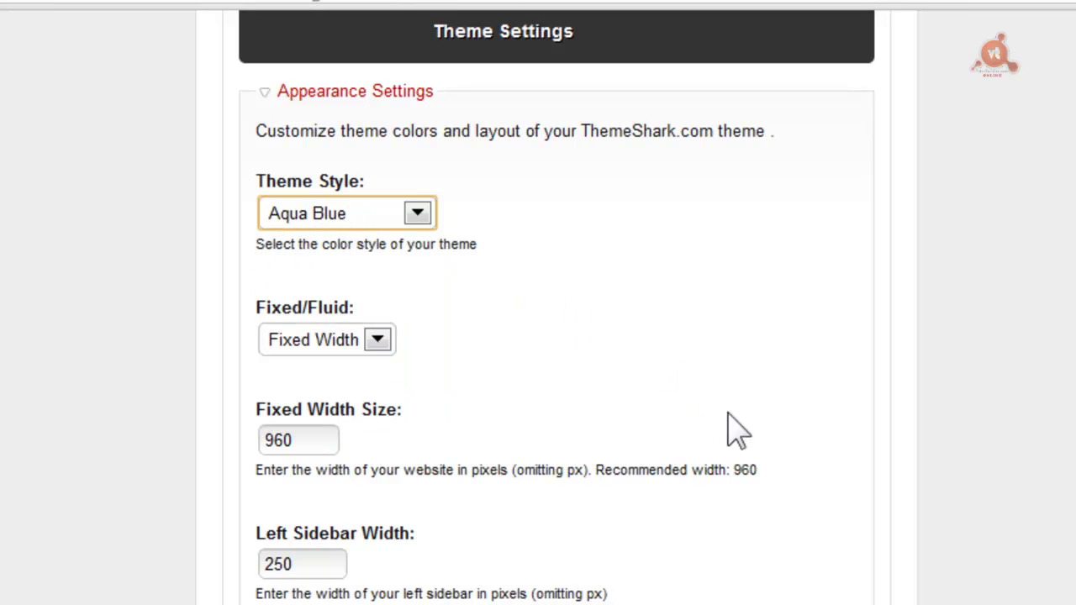
# - Set the Fixed/Fluid option to Fluid Width in the theme's Appearance Settings and save the configuration
pyautogui.scroll(5, 556, 306)
pyautogui.scroll(-6, 557, 306)
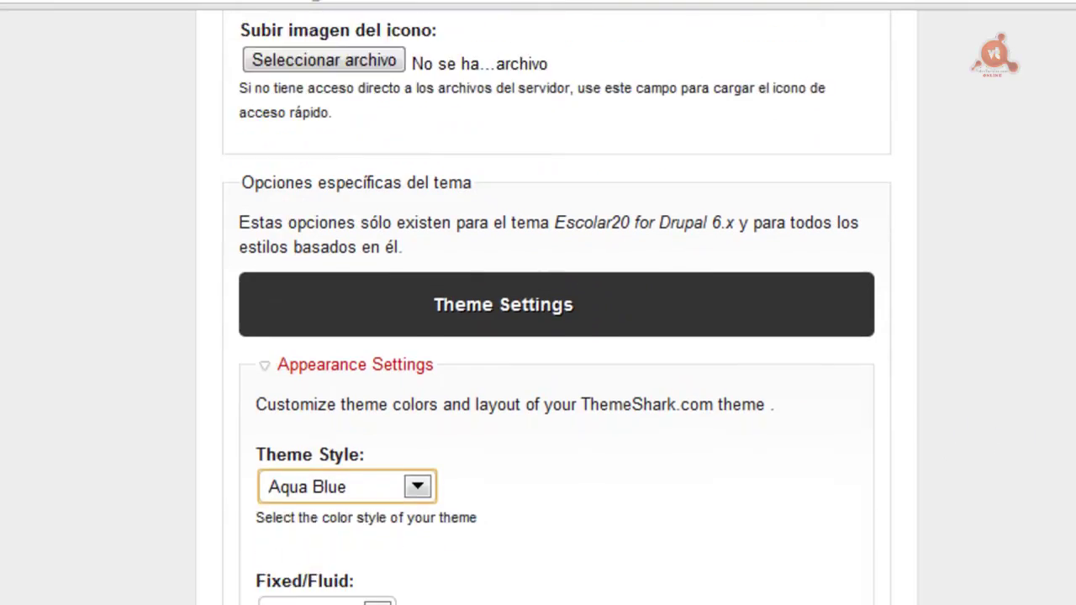
pyautogui.scroll(2, 496, 283)
pyautogui.scroll(-1, 496, 283)
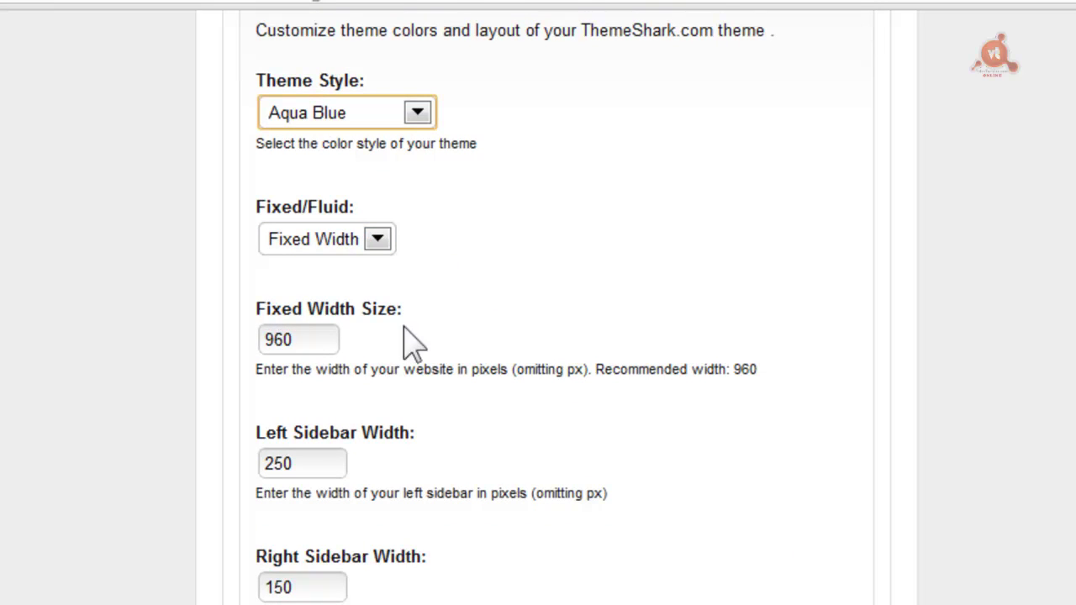
pyautogui.click(374, 241)
pyautogui.click(311, 288)
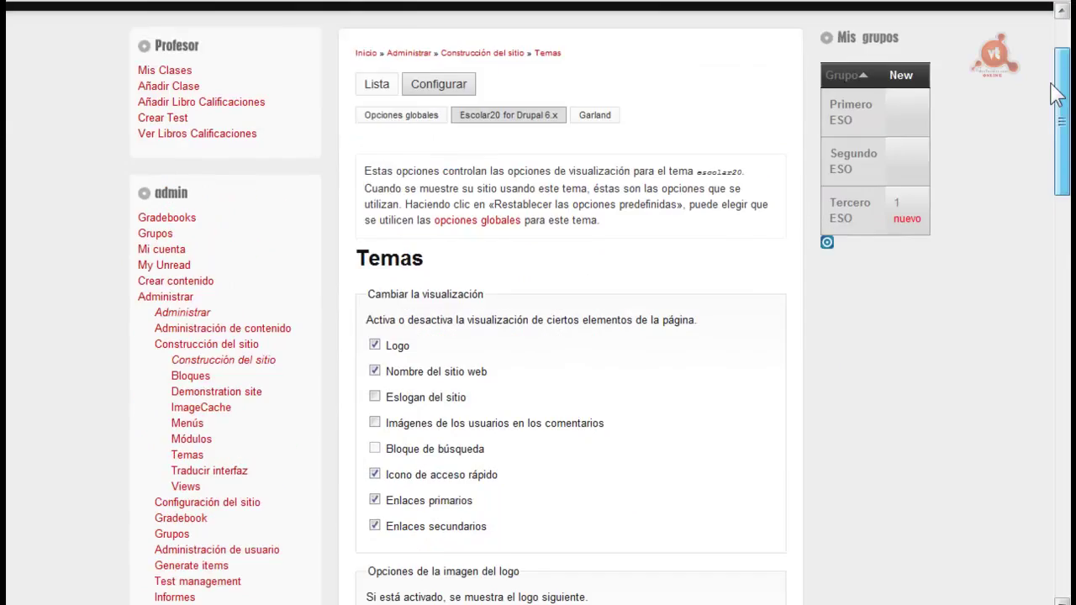
pyautogui.moveTo(1057, 96); pyautogui.dragTo(853, 528)
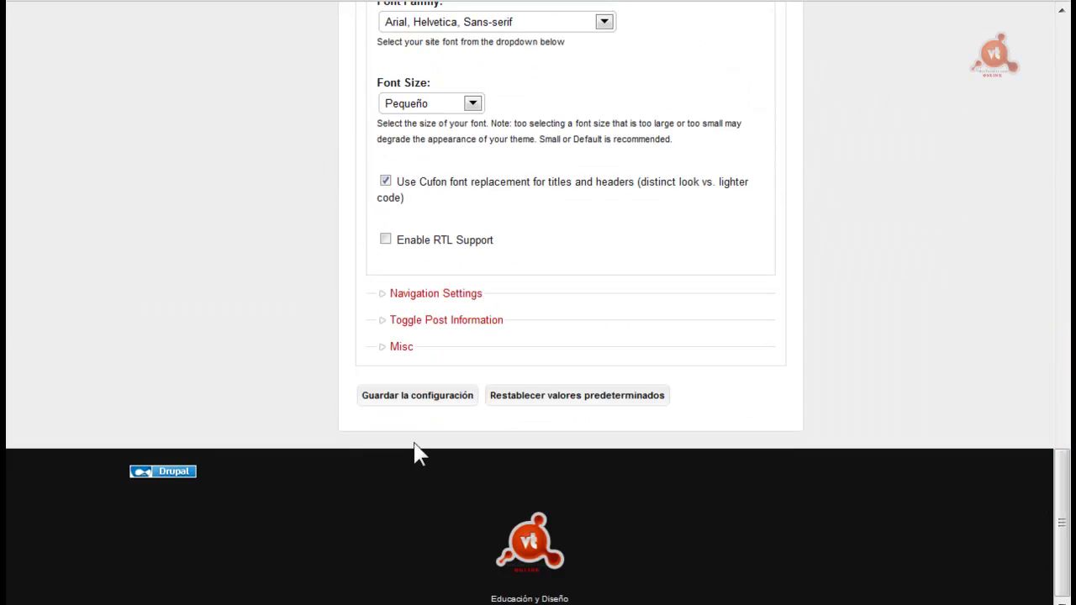
pyautogui.click(416, 395)
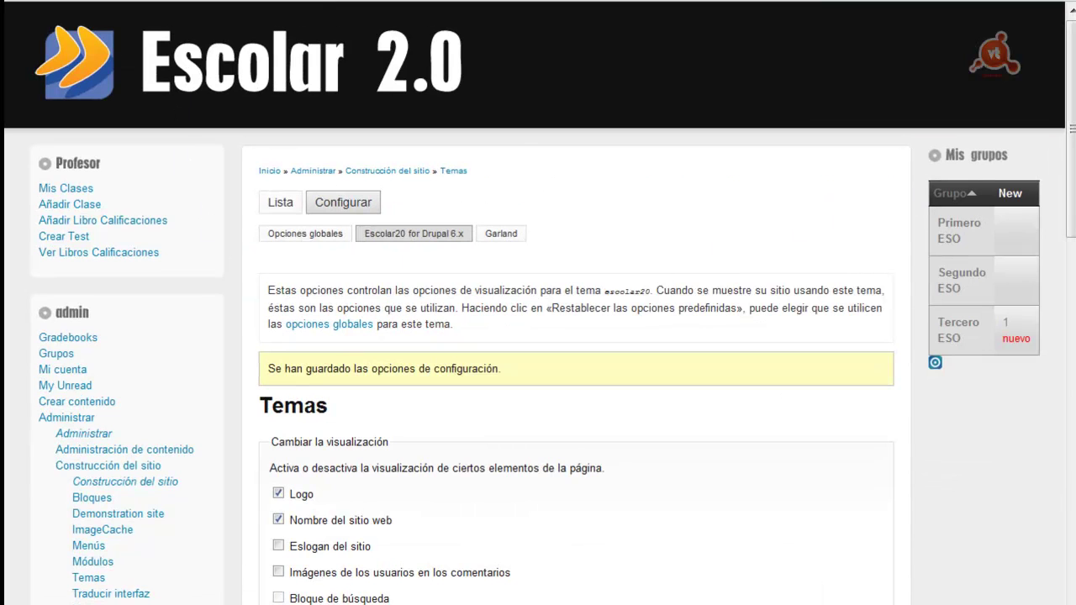
# - Check the saved settings page in the new layout and open the site's home page
pyautogui.moveTo(1071, 78)
pyautogui.mouseDown()
pyautogui.moveTo(1071, 383)
pyautogui.moveTo(1073, 78)
pyautogui.mouseUp()
pyautogui.scroll(-2, 1071, 94)
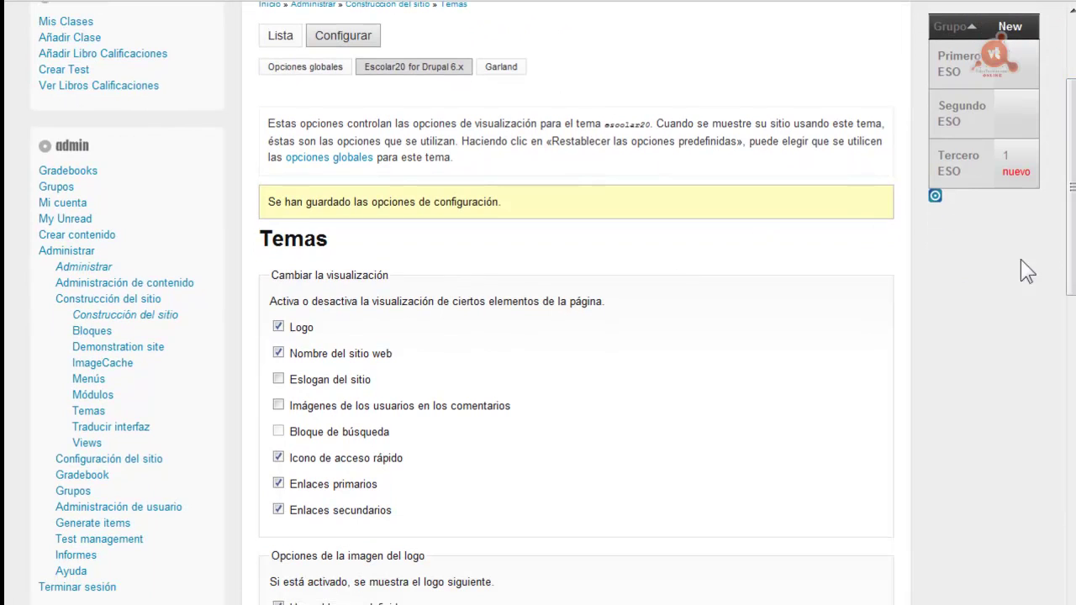
pyautogui.scroll(2, 1071, 278)
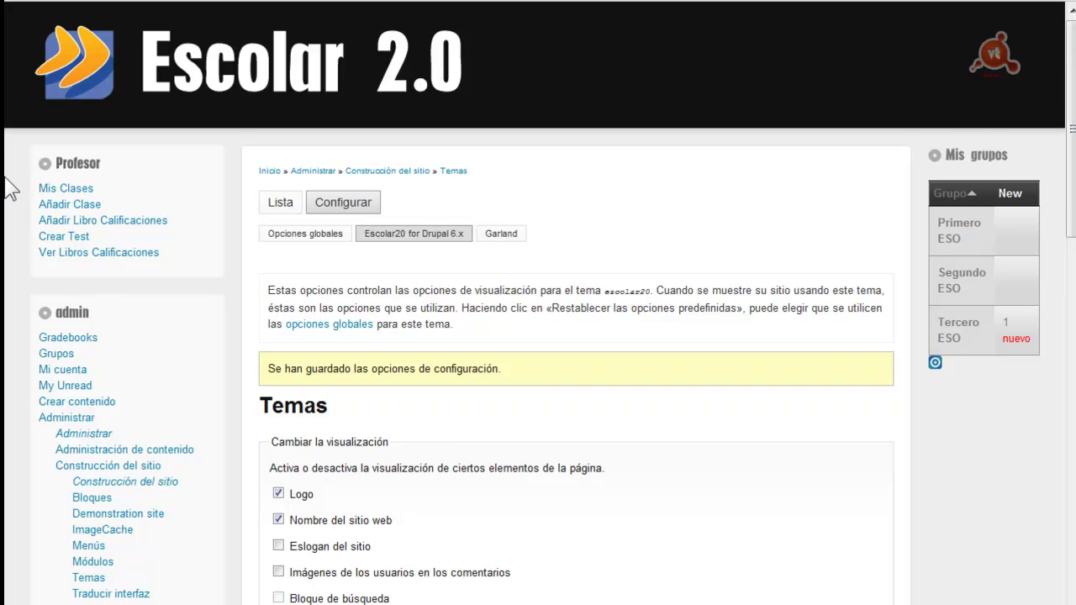
pyautogui.click(269, 172)
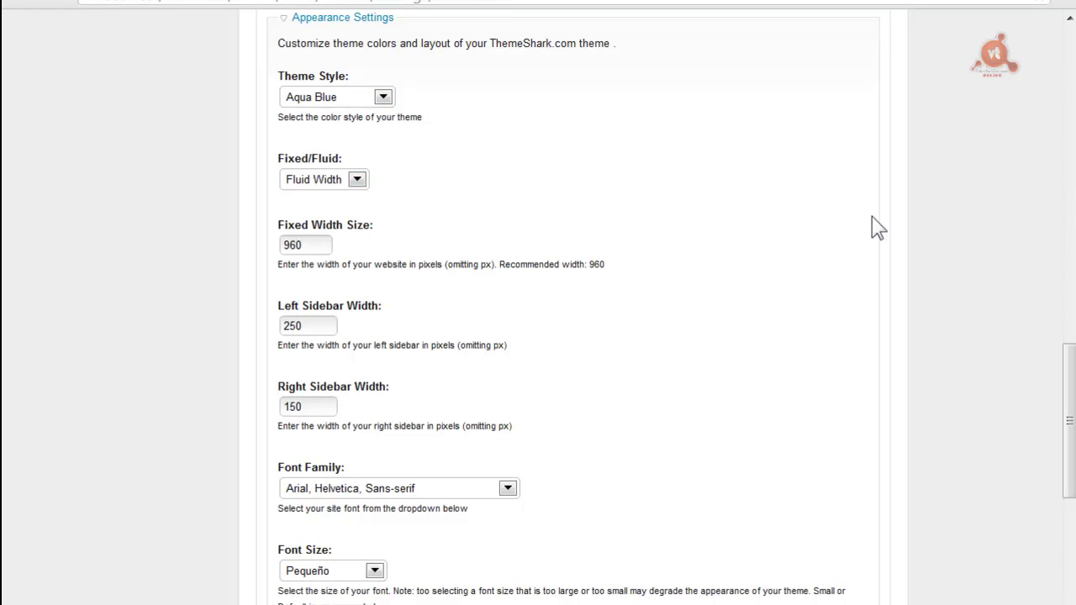
# - Set the Font Size to Predeterminado in the theme's Appearance Settings and save the configuration
pyautogui.moveTo(1069, 395); pyautogui.dragTo(1068, 430)
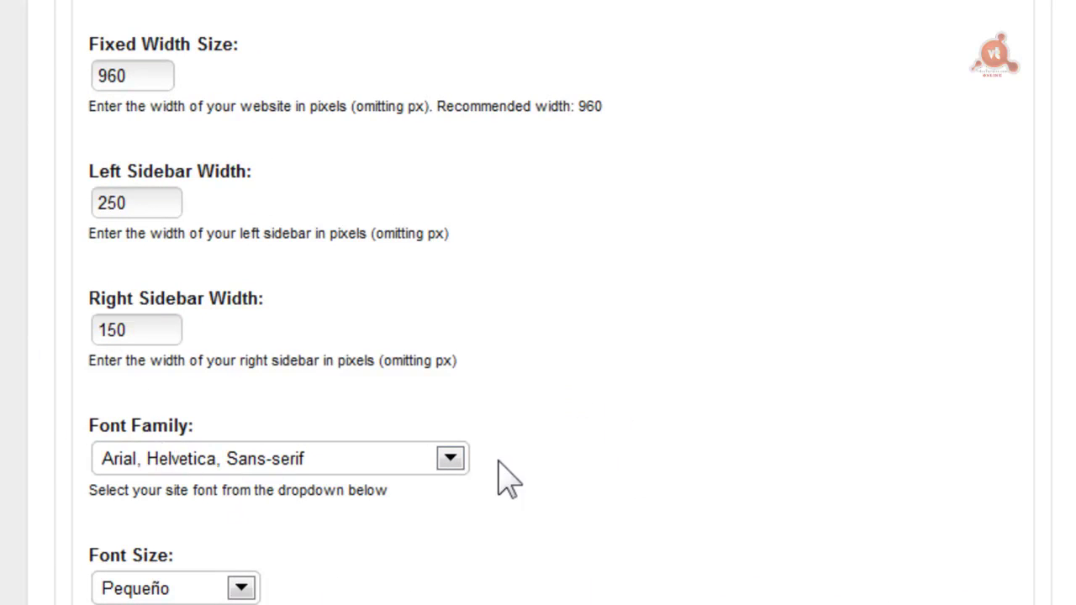
pyautogui.click(450, 460)
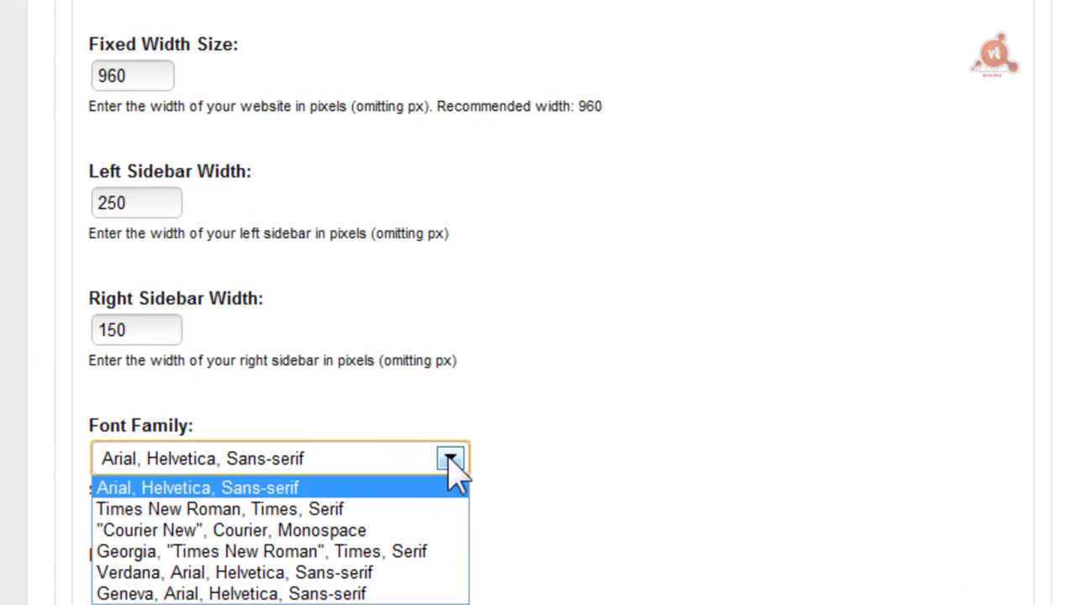
pyautogui.click(448, 459)
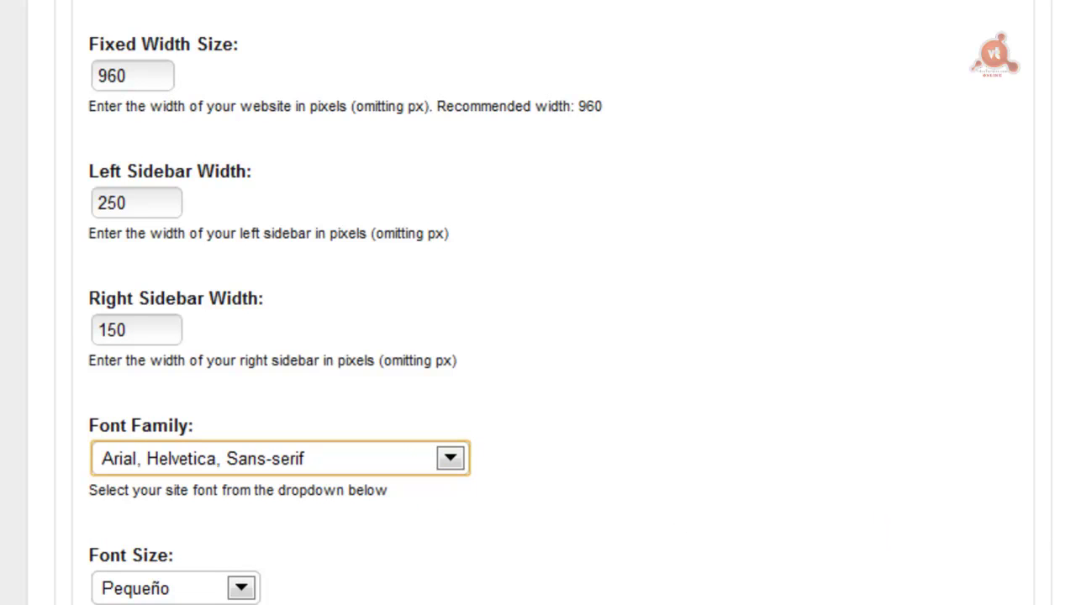
pyautogui.scroll(-4, 553, 305)
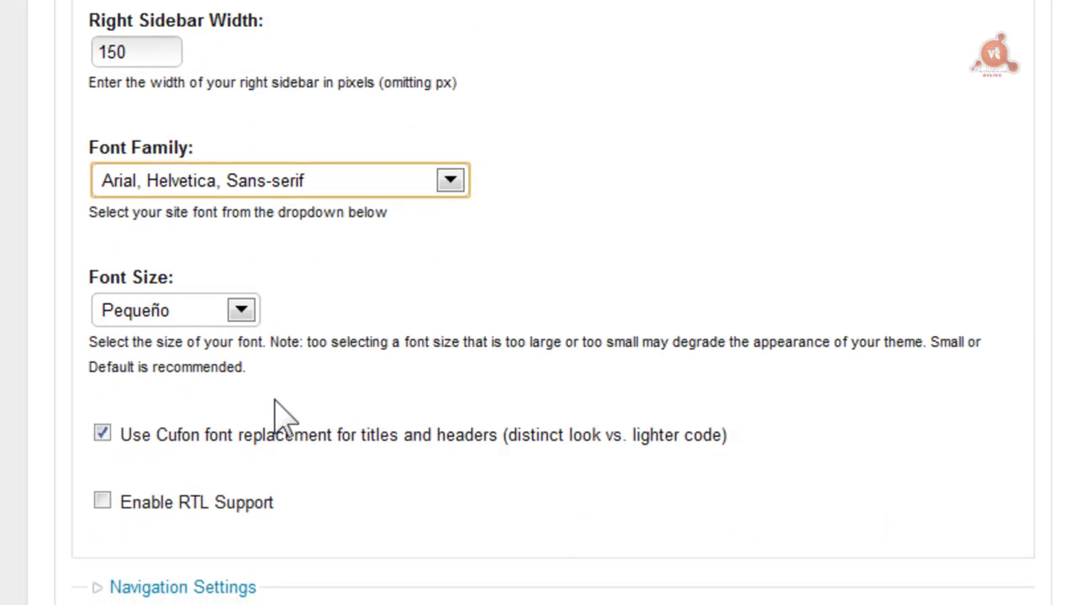
pyautogui.click(241, 309)
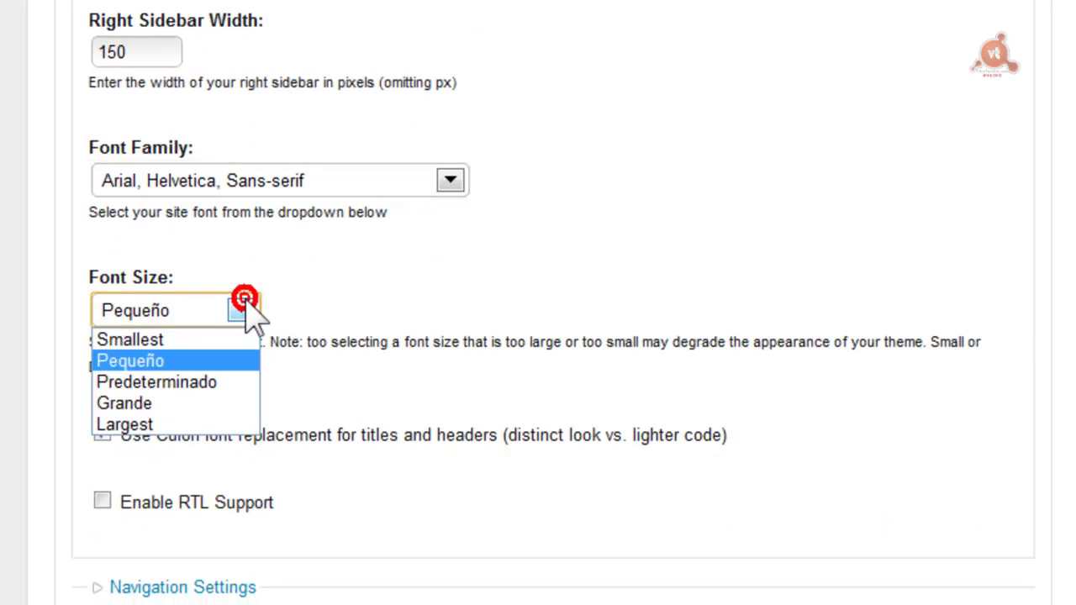
pyautogui.click(155, 403)
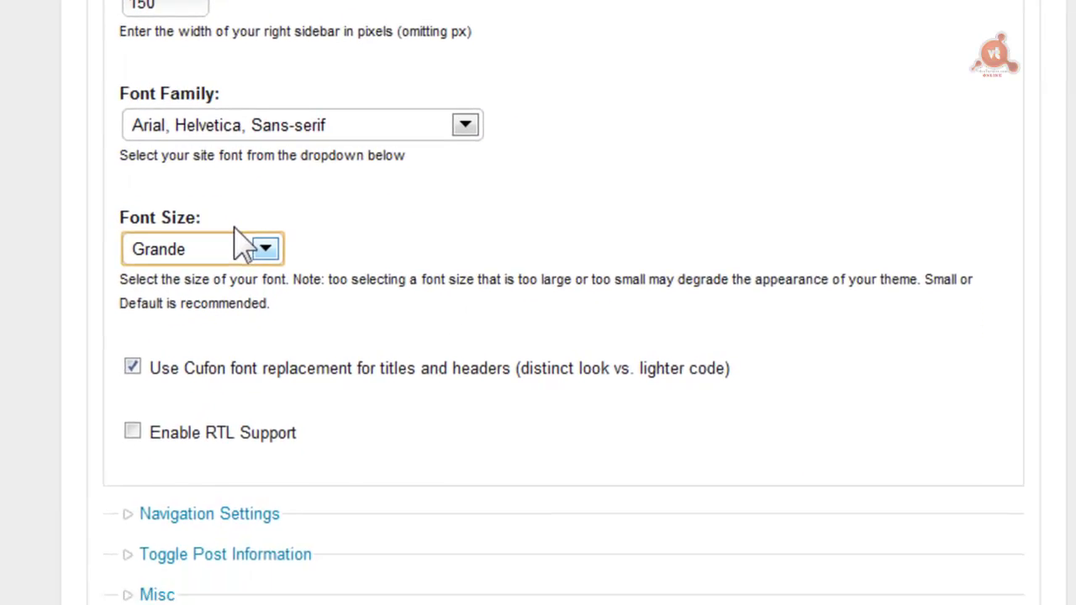
pyautogui.click(242, 310)
pyautogui.click(248, 211)
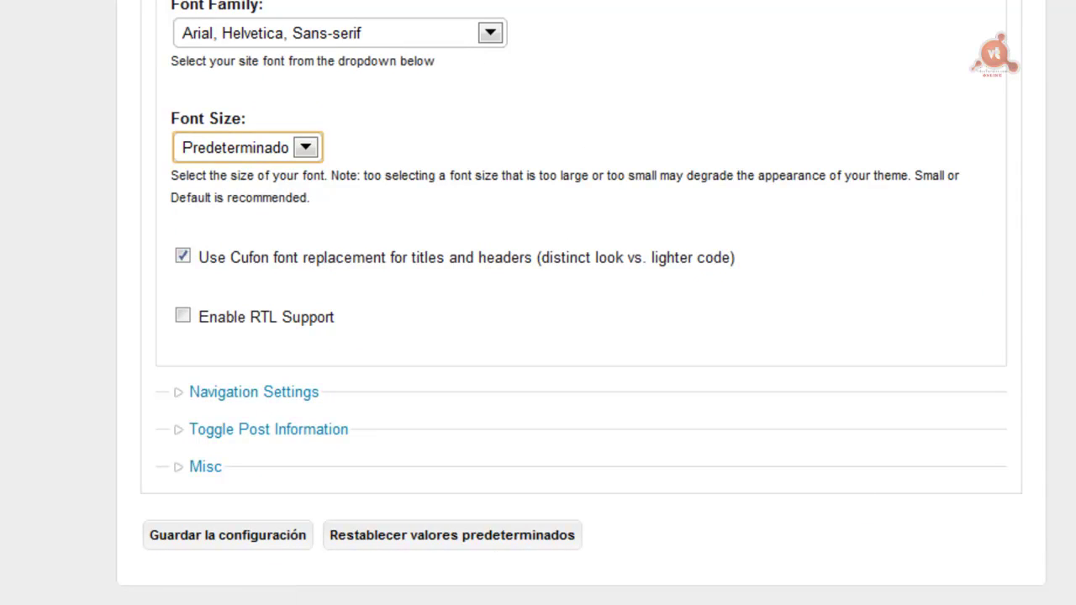
pyautogui.scroll(-2, 538, 303)
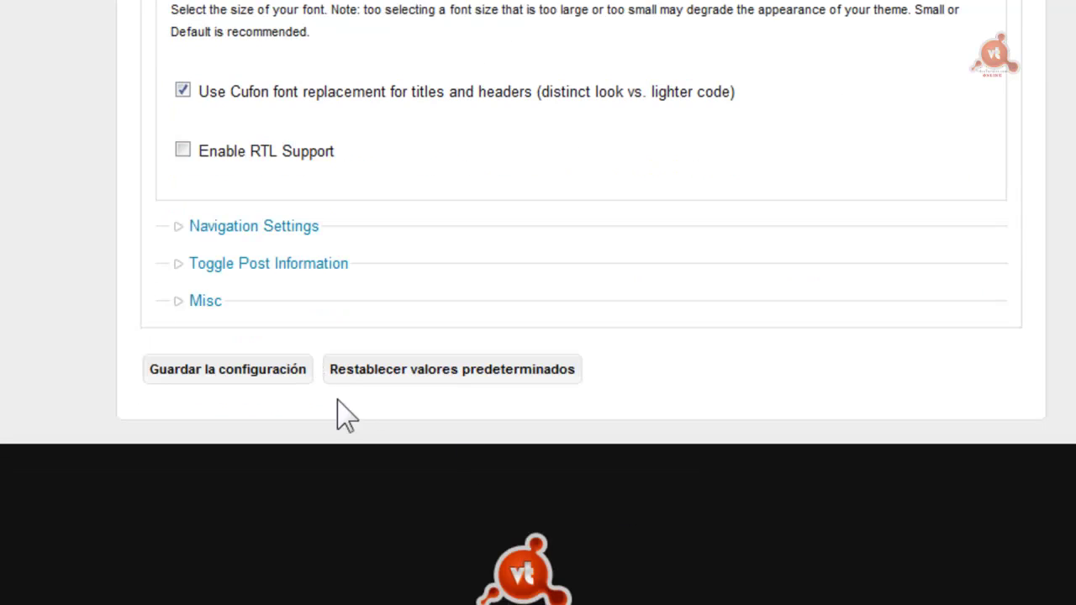
pyautogui.click(265, 366)
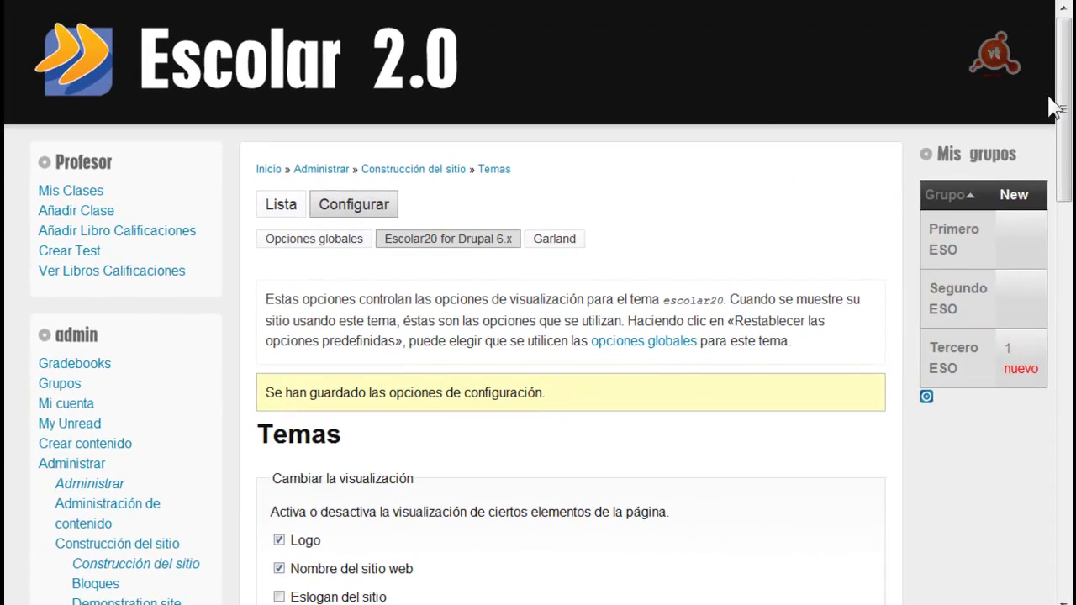
# - Expand the theme's Navigation Settings and examine the available Menu Style options
pyautogui.moveTo(1063, 107); pyautogui.dragTo(1065, 488)
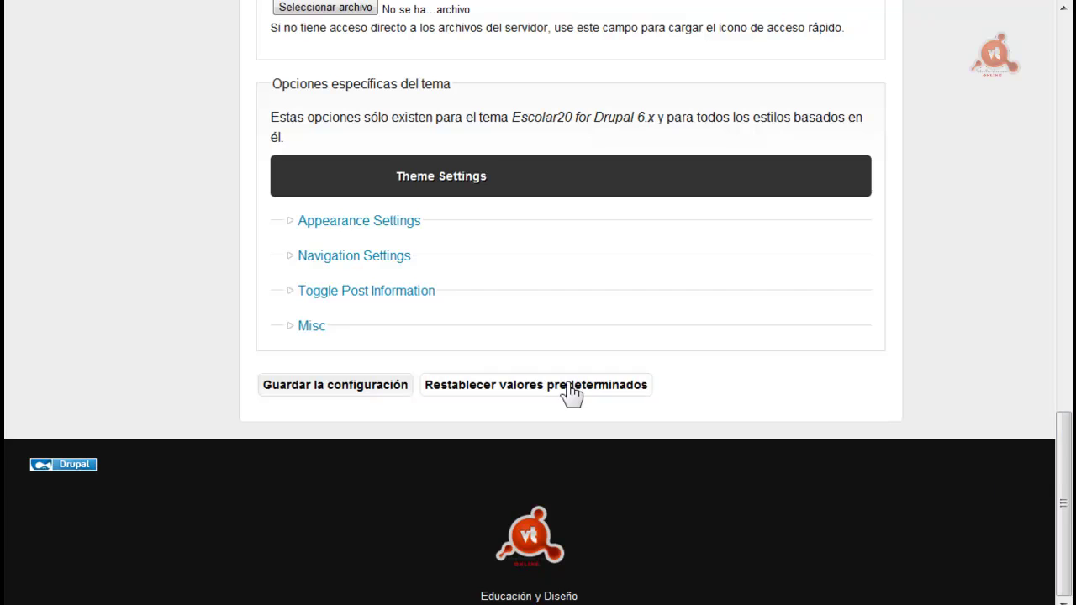
pyautogui.click(368, 259)
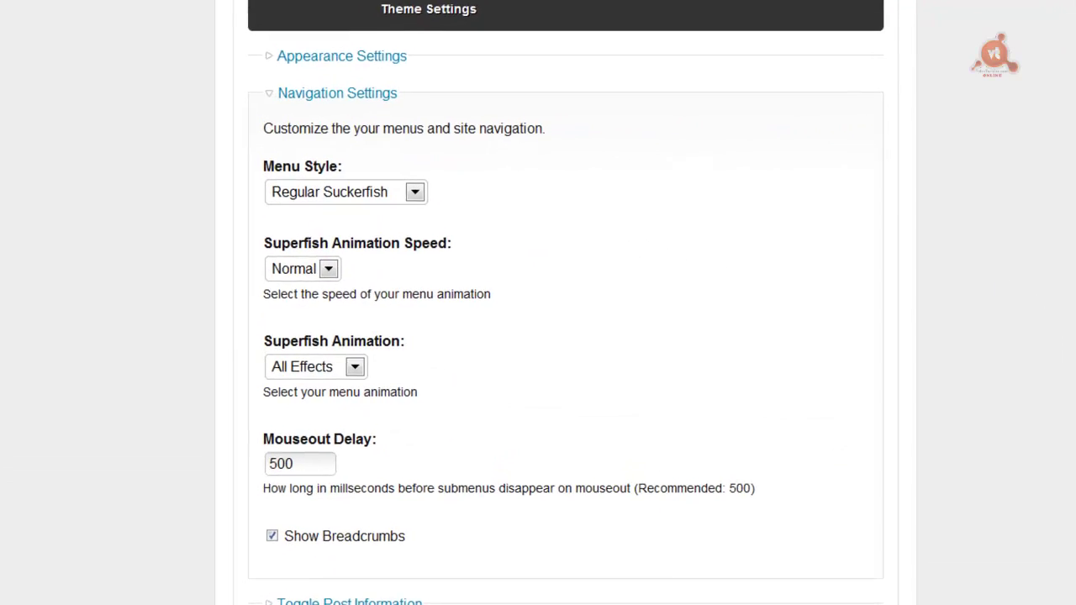
pyautogui.moveTo(1075, 470); pyautogui.dragTo(1075, 444)
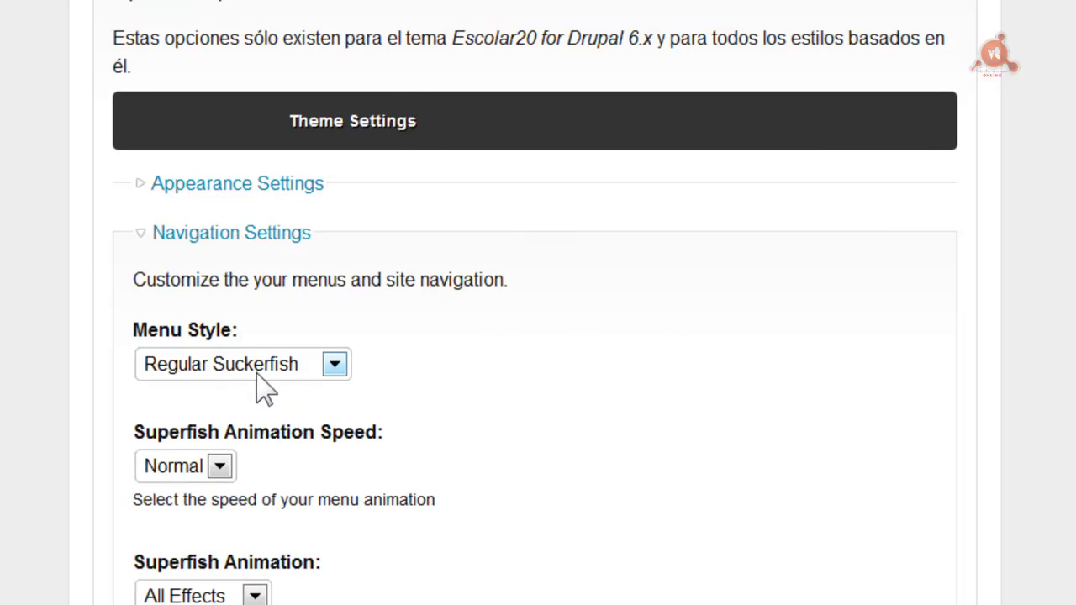
pyautogui.click(335, 364)
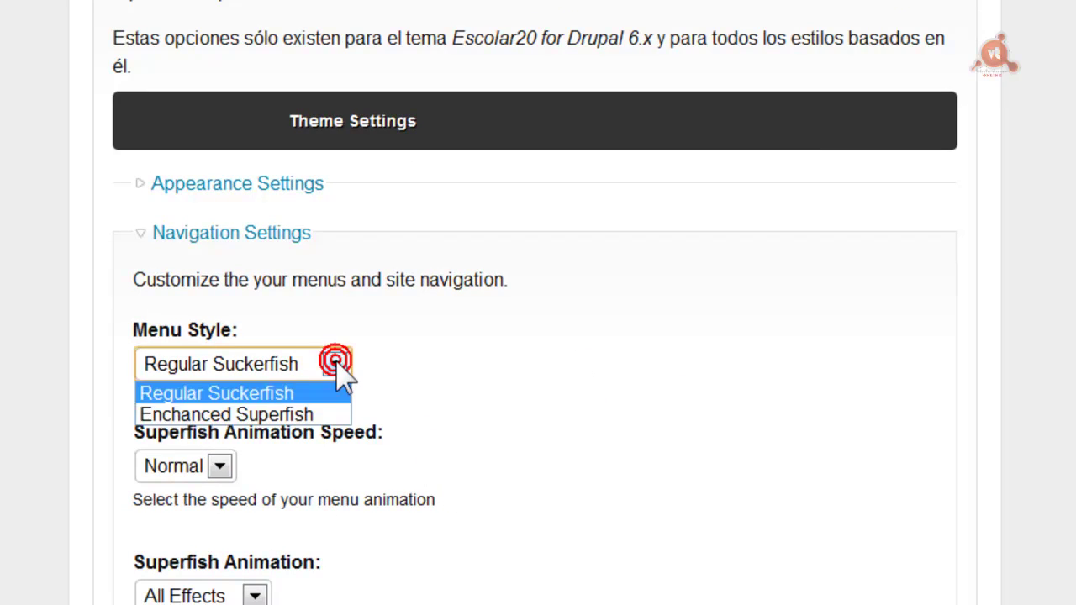
pyautogui.click(336, 364)
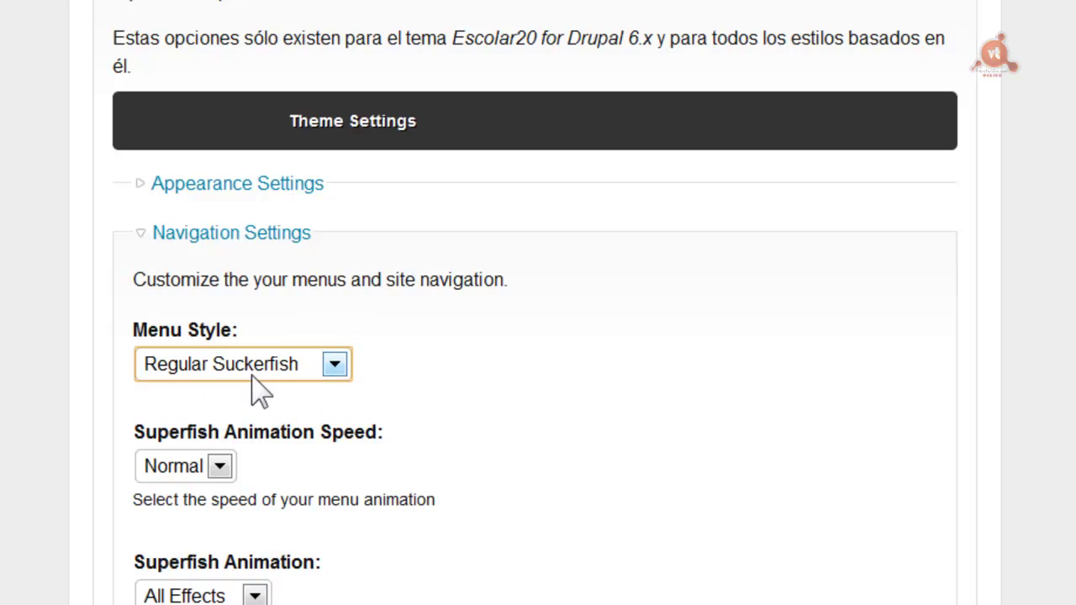
pyautogui.click(335, 364)
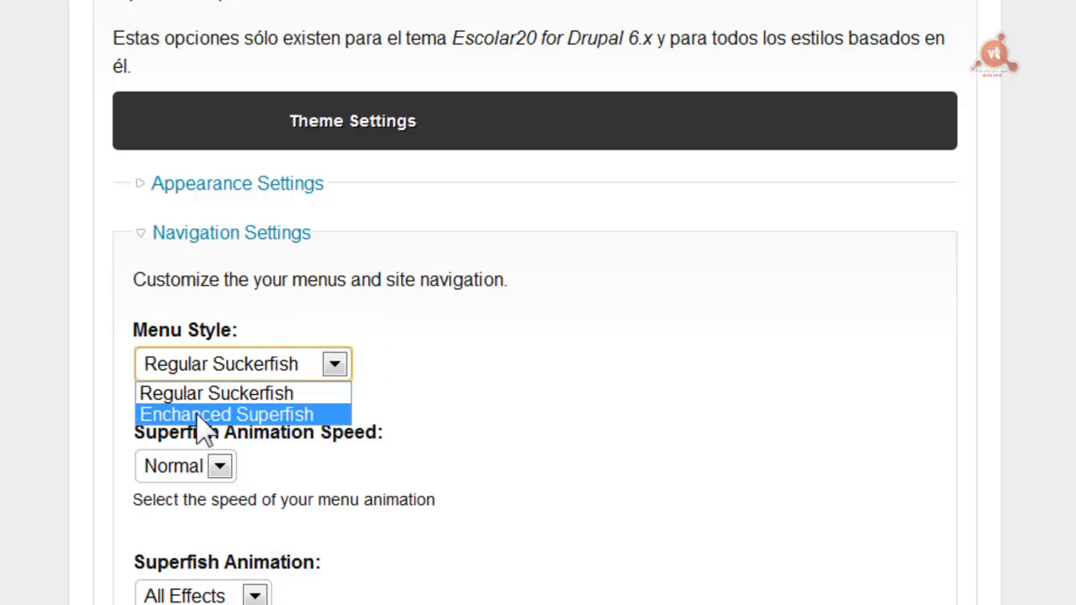
pyautogui.click(605, 365)
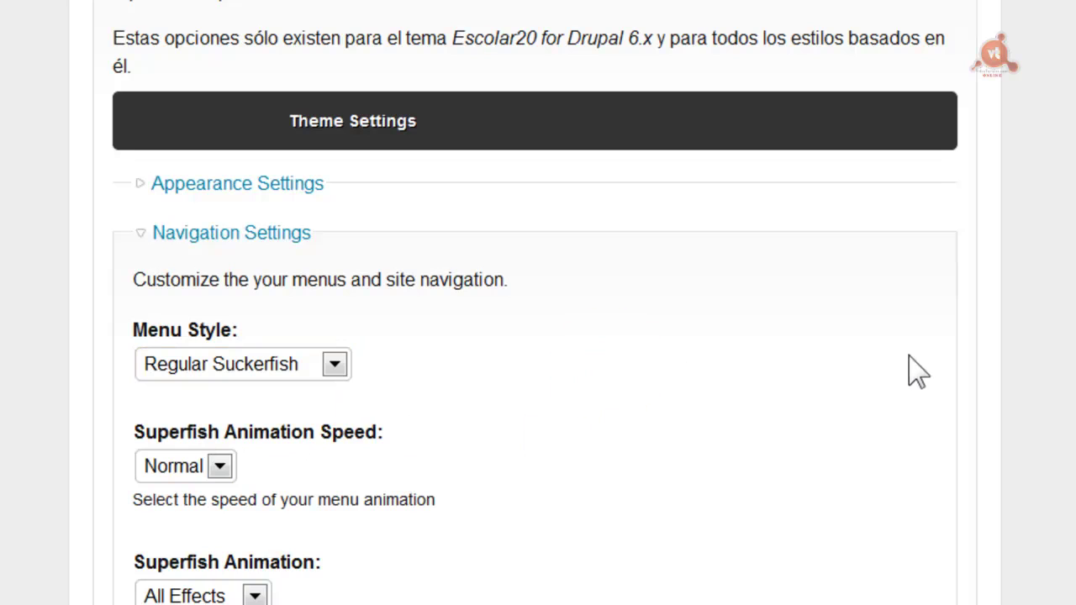
# - Examine the choices for Superfish Animation Speed and Superfish Animation in the Navigation Settings
pyautogui.scroll(-3, 488, 216)
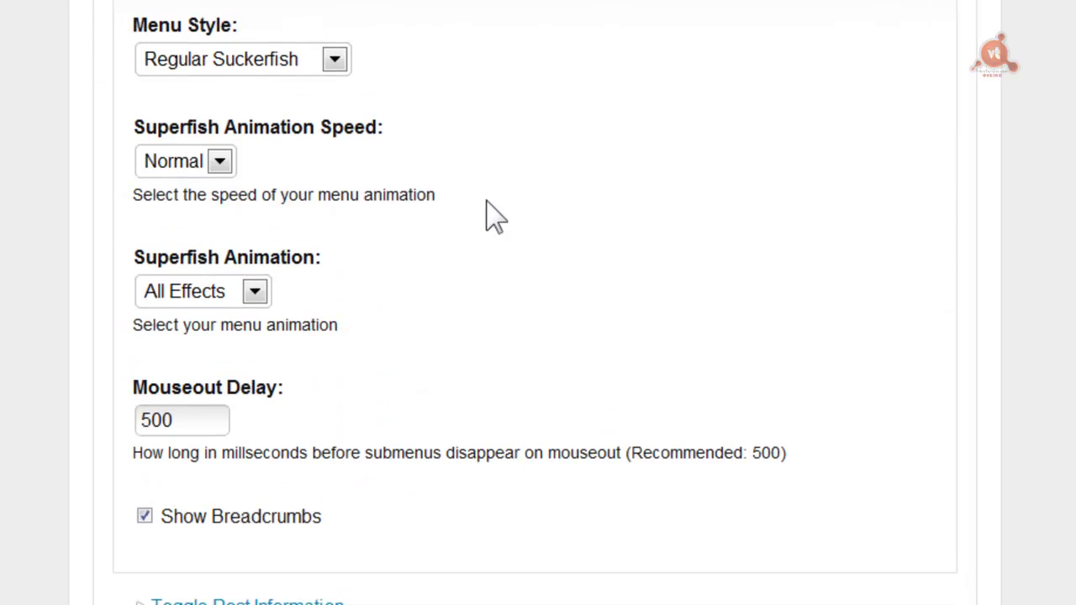
pyautogui.click(220, 162)
pyautogui.click(222, 163)
pyautogui.click(253, 292)
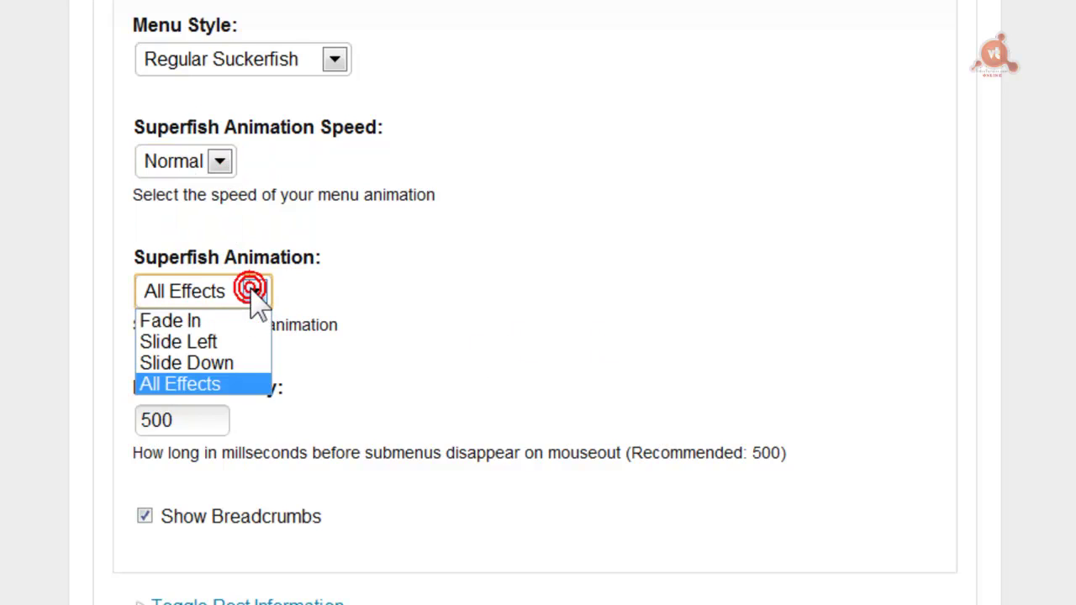
pyautogui.click(476, 252)
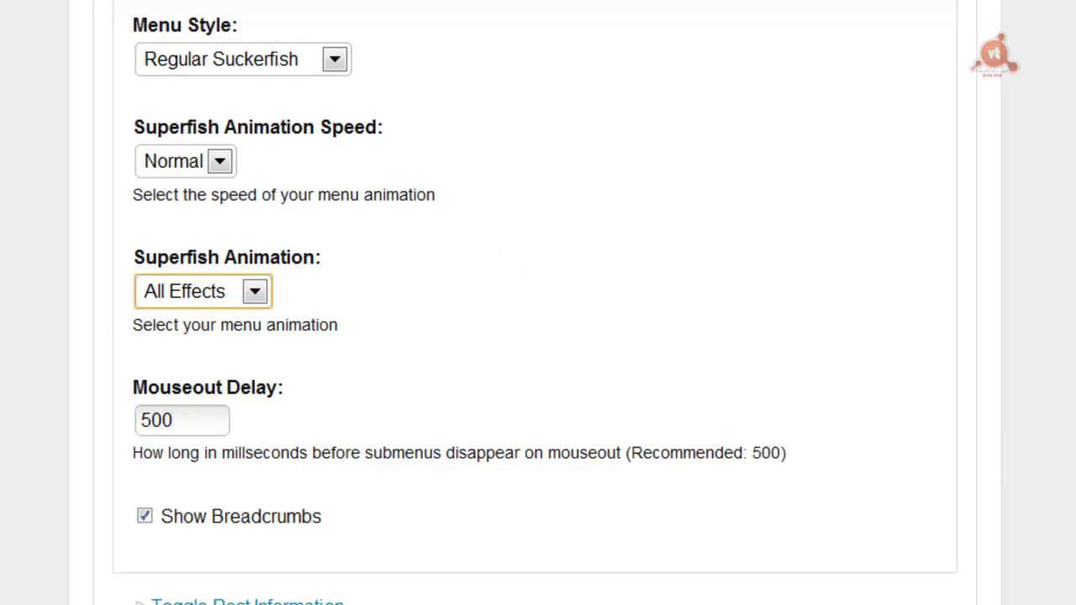
# - Expand the Toggle Post Information and Misc sections and review their options
pyautogui.scroll(-4, 205, 232)
pyautogui.click(200, 250)
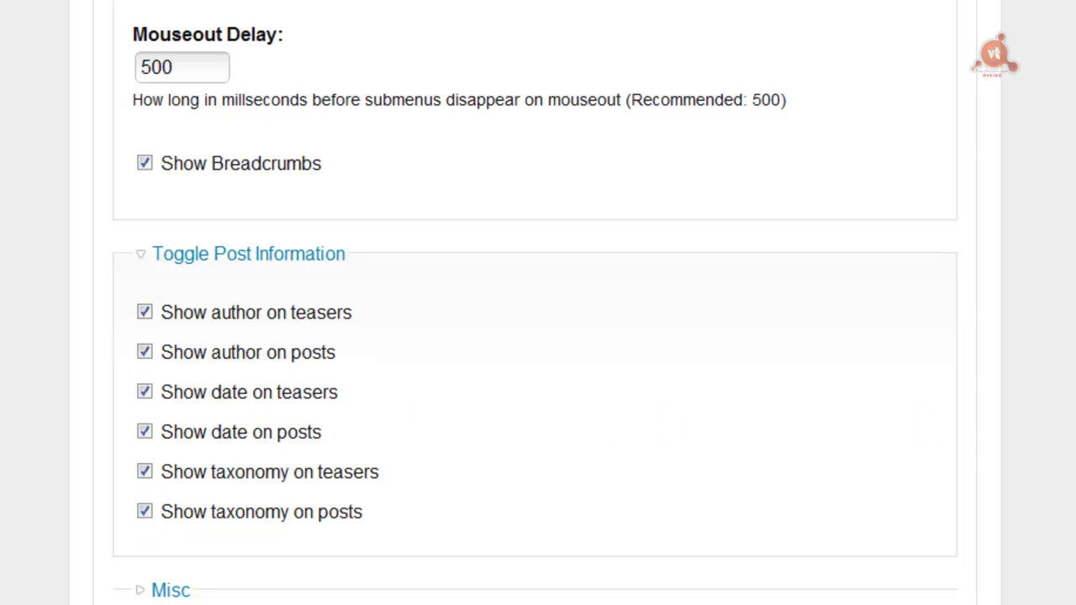
pyautogui.scroll(-3, 538, 303)
pyautogui.click(171, 304)
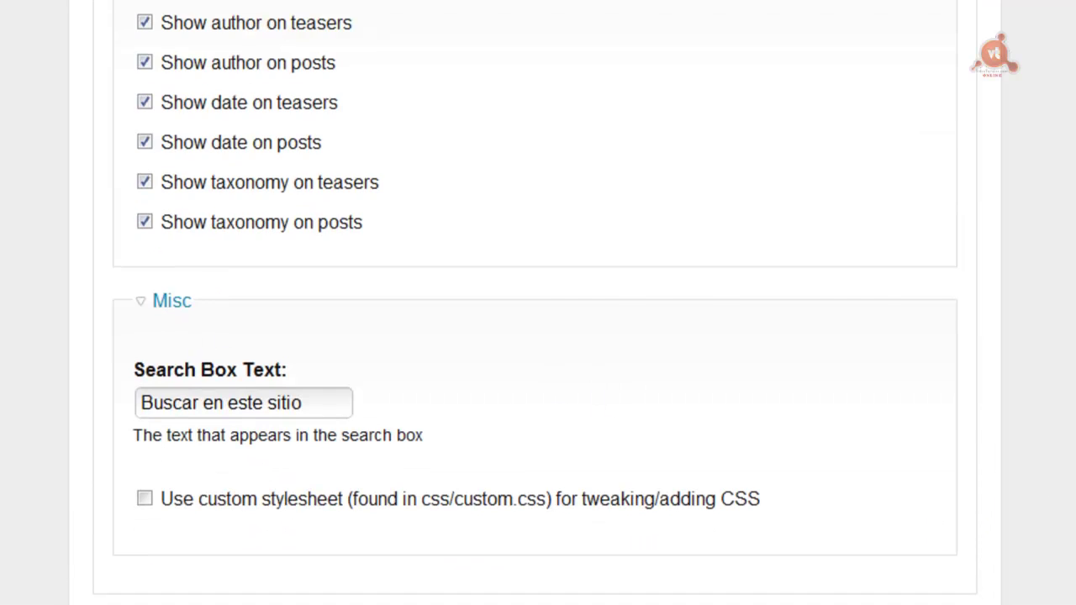
pyautogui.scroll(-3, 305, 149)
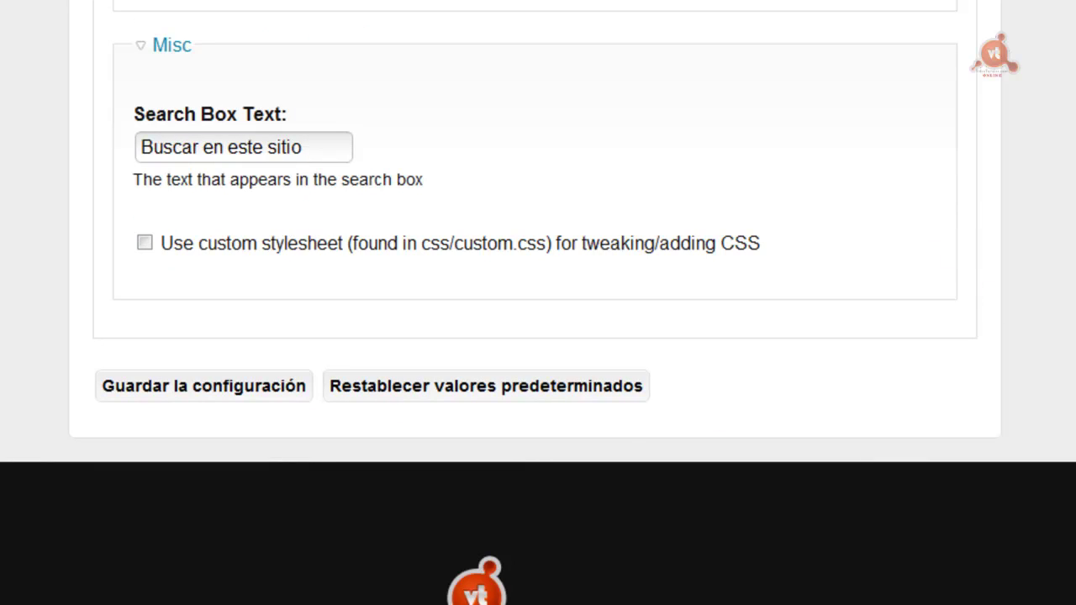
pyautogui.scroll(20, 538, 303)
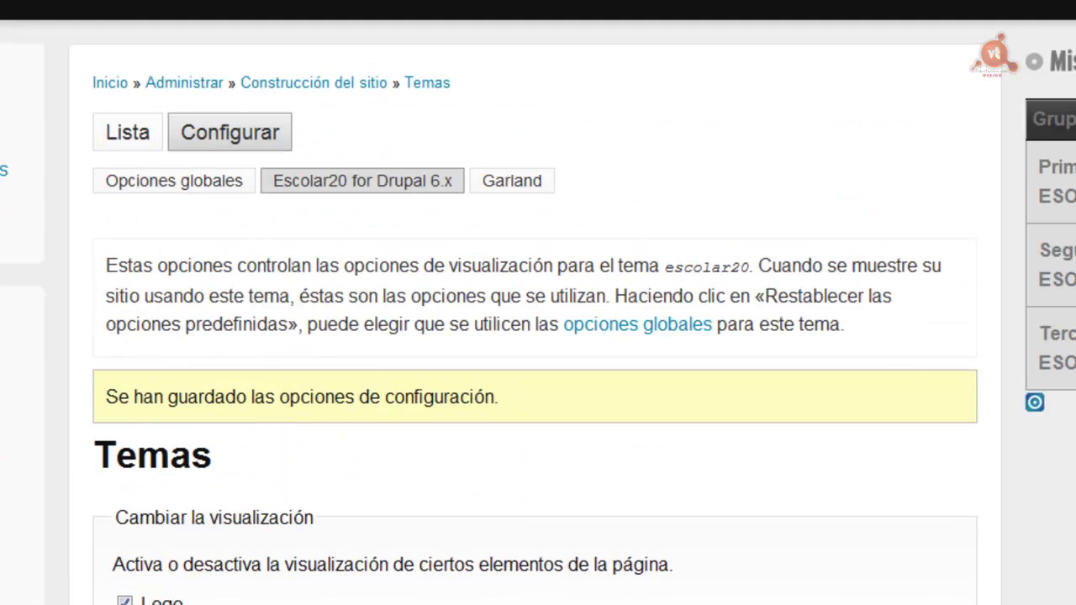
pyautogui.scroll(-20, 538, 302)
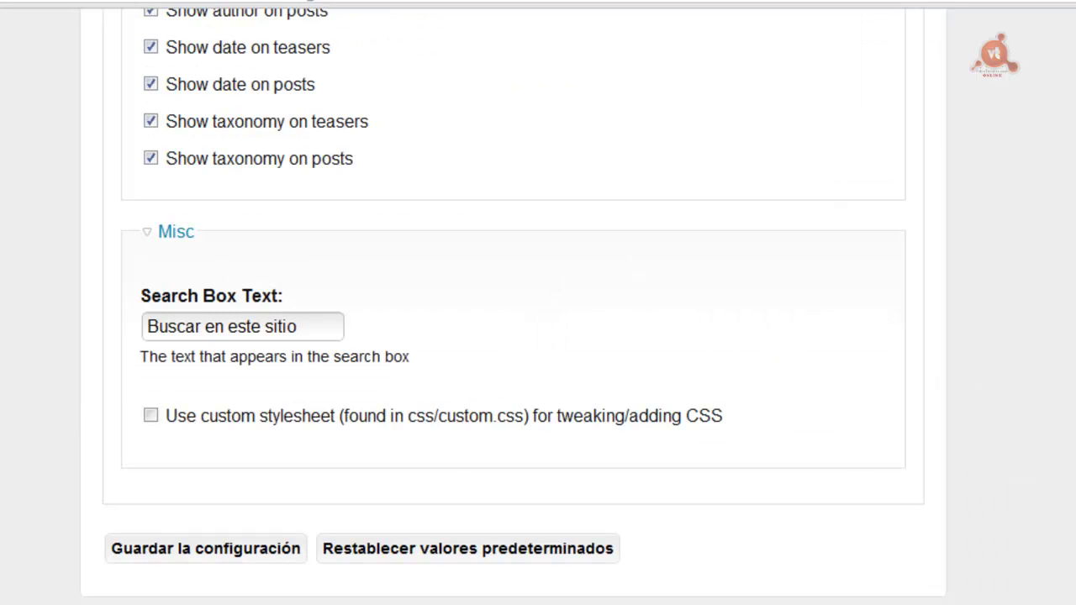
pyautogui.scroll(20, 513, 302)
pyautogui.scroll(-2, 513, 303)
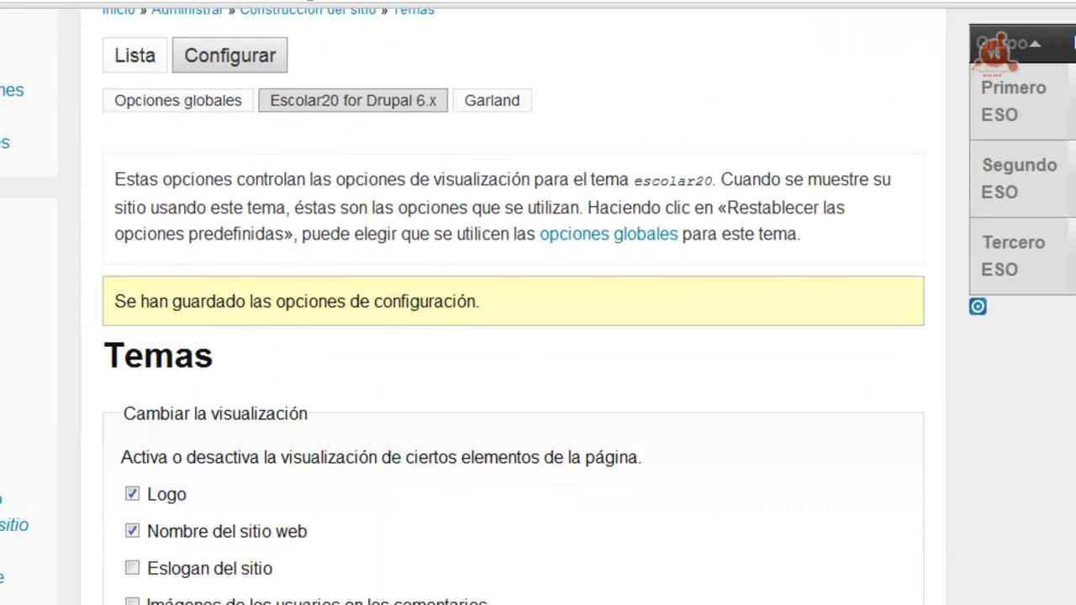
pyautogui.scroll(2, 538, 303)
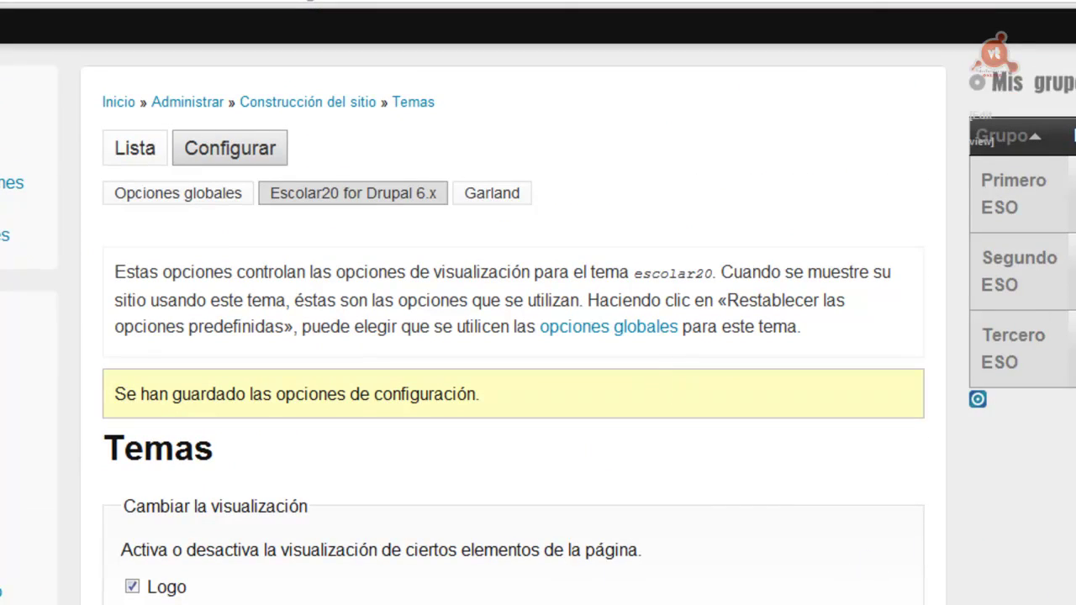
pyautogui.scroll(1, 538, 337)
pyautogui.scroll(-4, 538, 336)
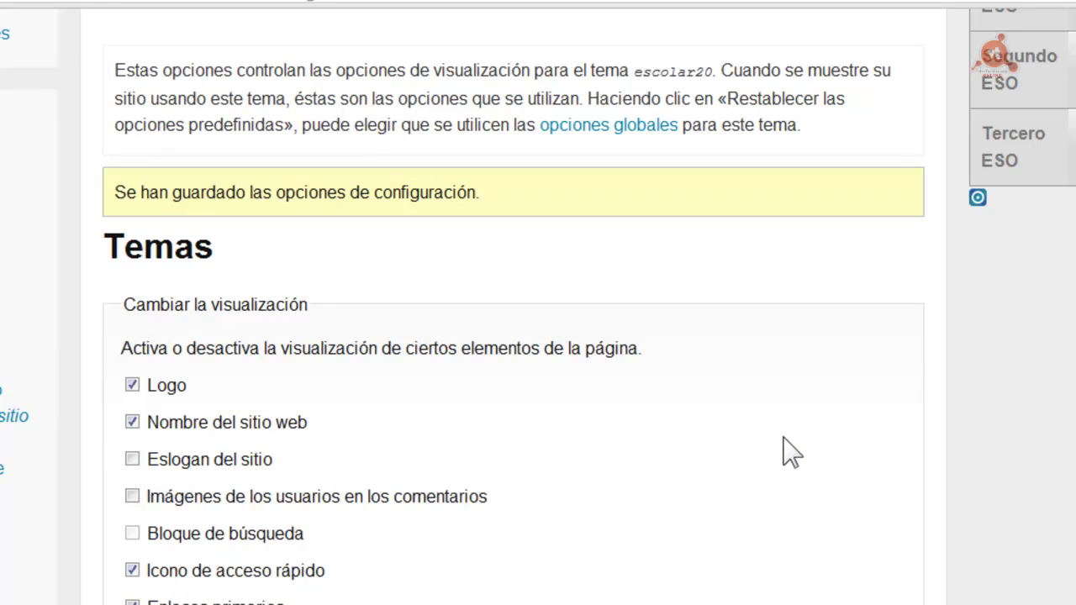
pyautogui.scroll(-8, 538, 337)
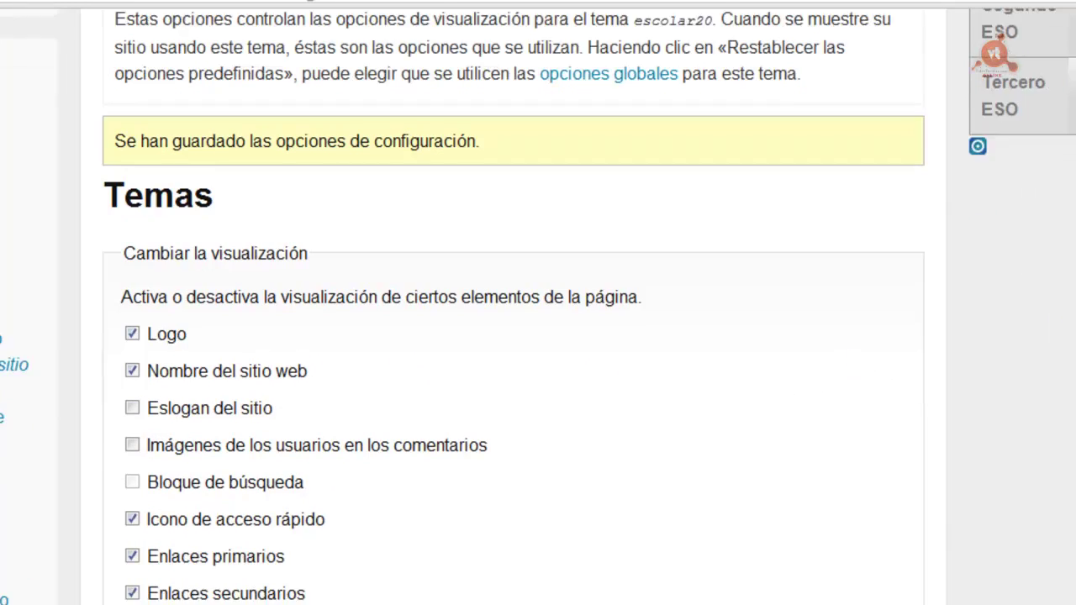
pyautogui.scroll(-4, 538, 337)
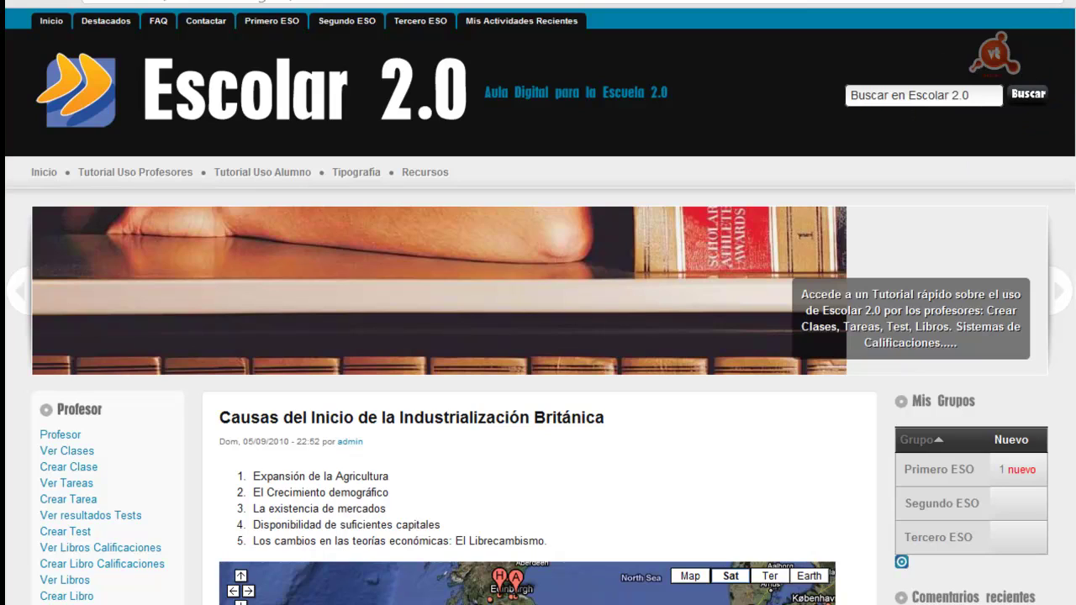
# - Examine the finished Escolar 2.0 home page's article, map and video content and its sidebar blocks
pyautogui.scroll(-10, 538, 403)
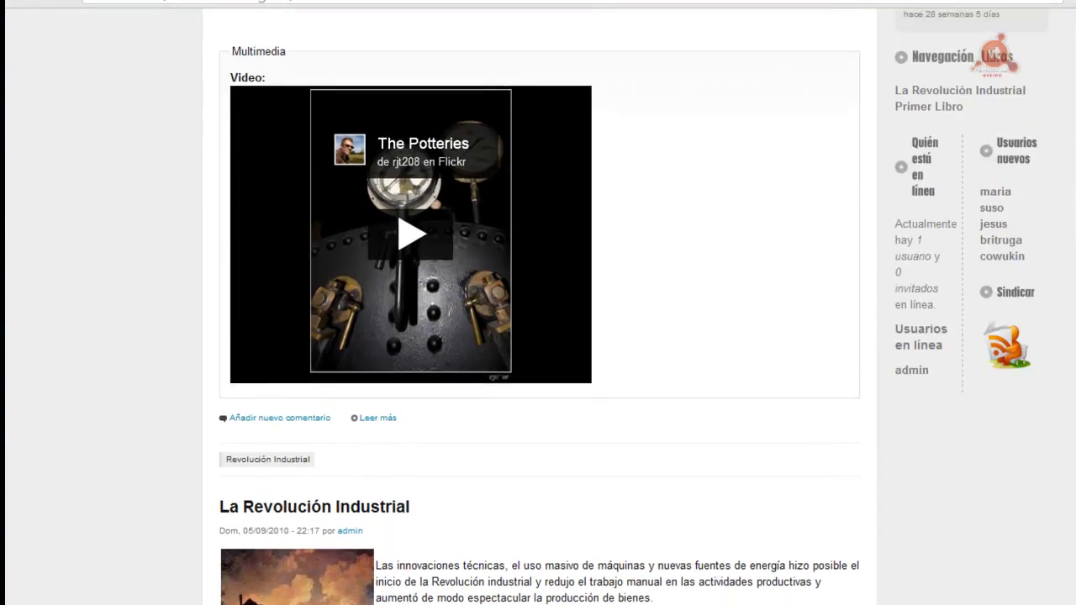
pyautogui.scroll(2, 538, 307)
pyautogui.scroll(-2, 538, 307)
pyautogui.scroll(1, 538, 307)
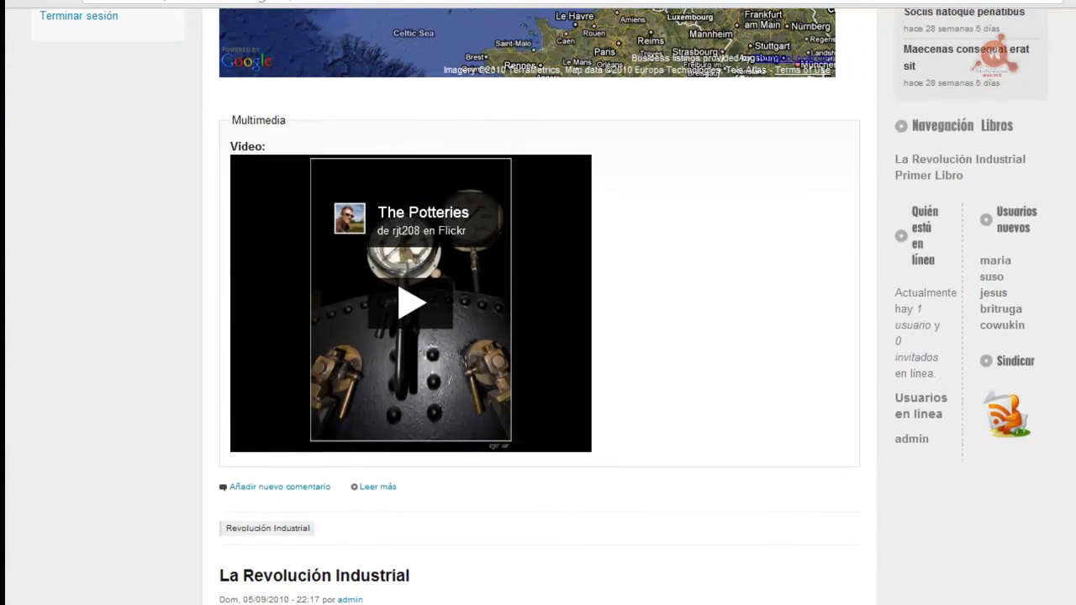
pyautogui.scroll(2, 538, 307)
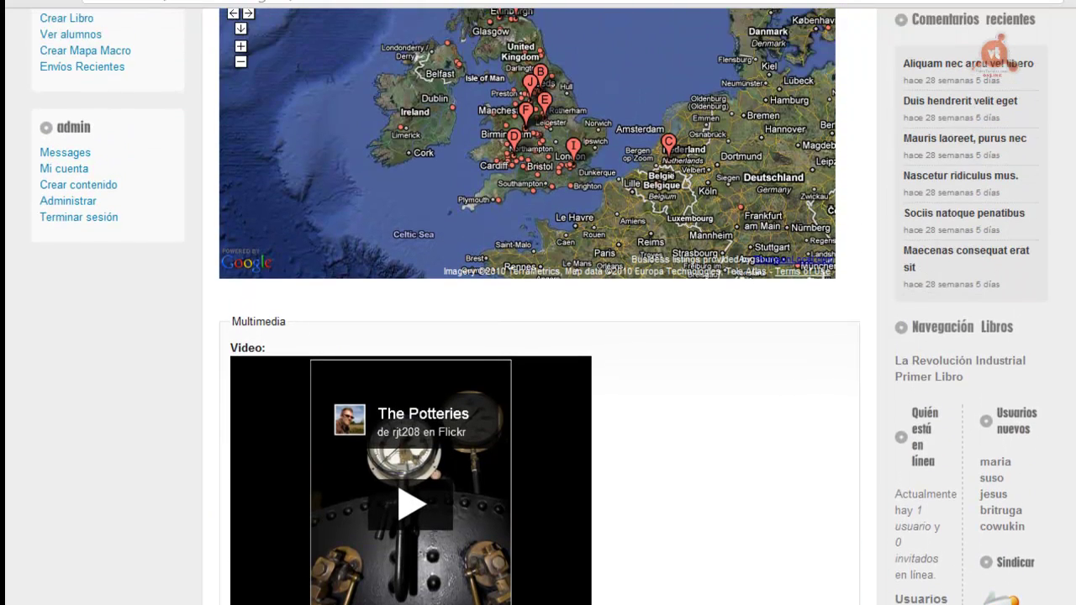
pyautogui.scroll(-1, 538, 307)
pyautogui.scroll(-2, 538, 307)
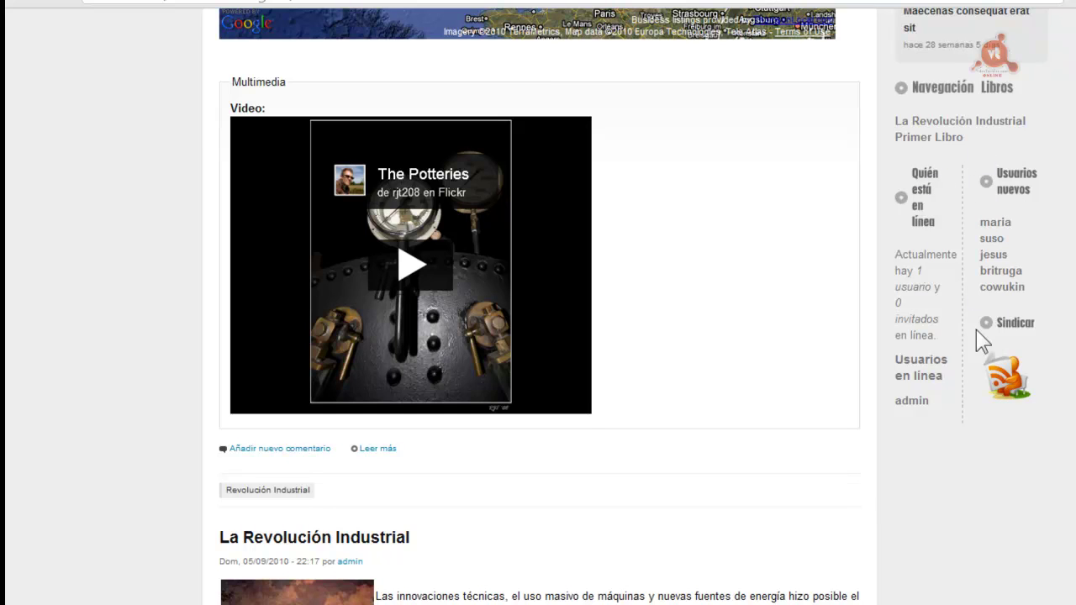
# - Examine the text columns, news feed blocks and AddToAny block at the foot of the home page
pyautogui.scroll(-15, 538, 336)
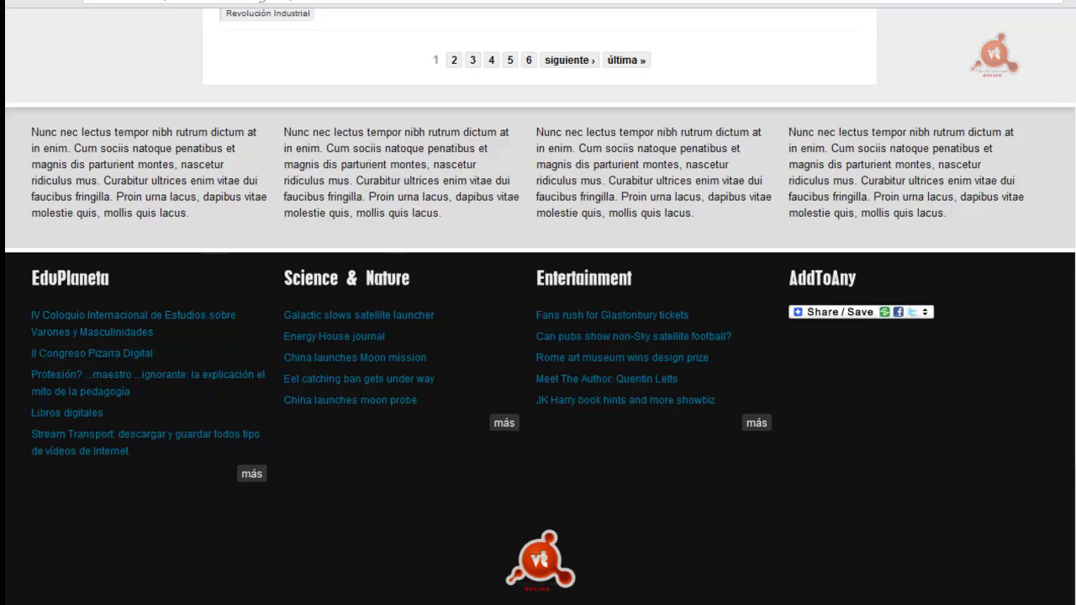
pyautogui.scroll(3, 538, 337)
pyautogui.scroll(-3, 538, 337)
pyautogui.scroll(2, 538, 337)
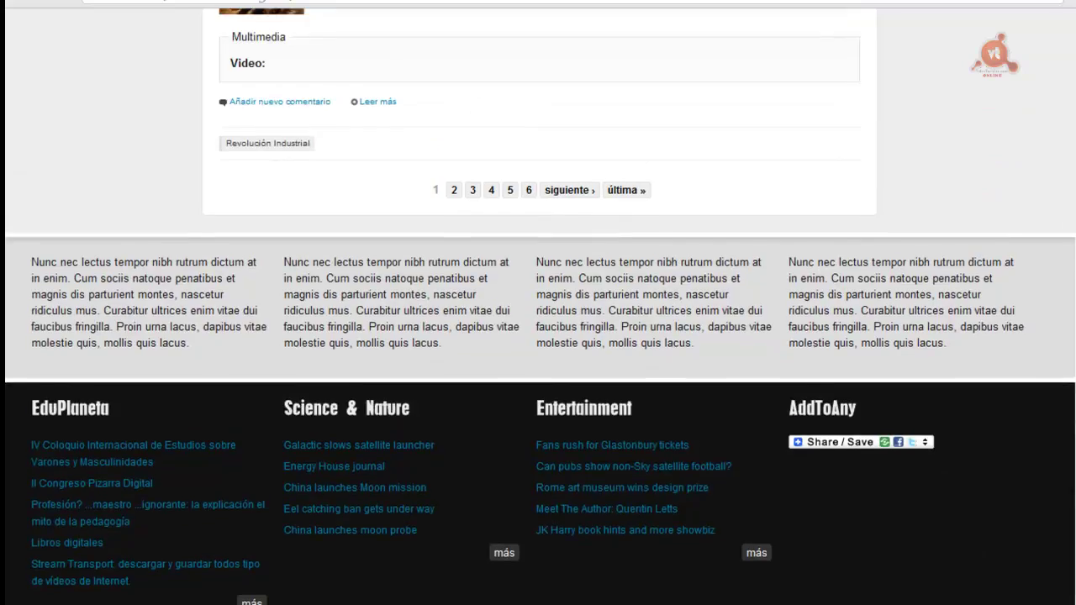
pyautogui.scroll(15, 538, 336)
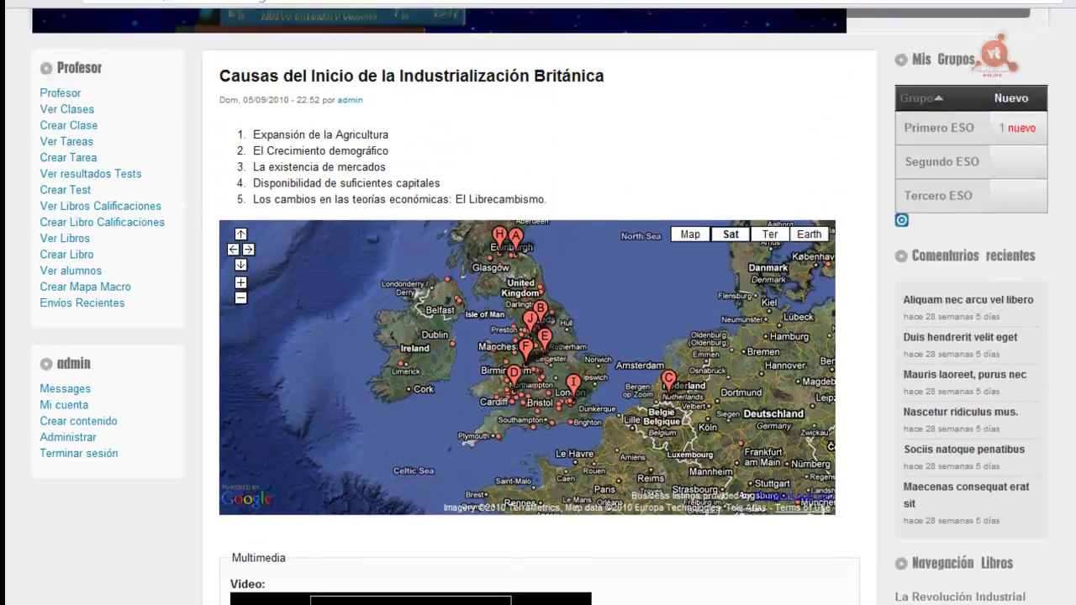
pyautogui.scroll(4, 538, 336)
pyautogui.scroll(-11, 538, 336)
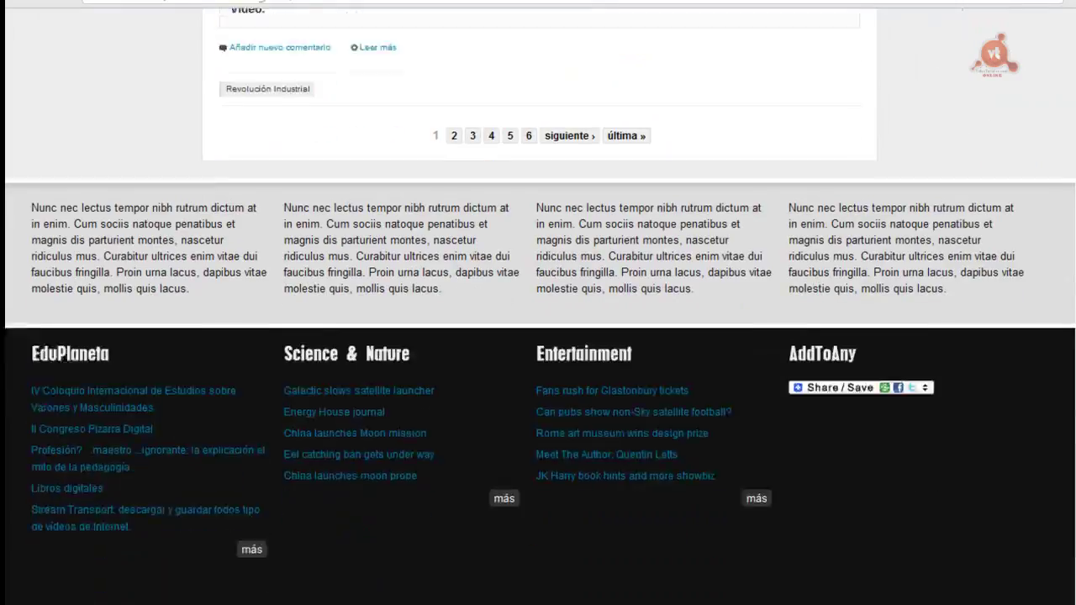
pyautogui.scroll(-1, 692, 455)
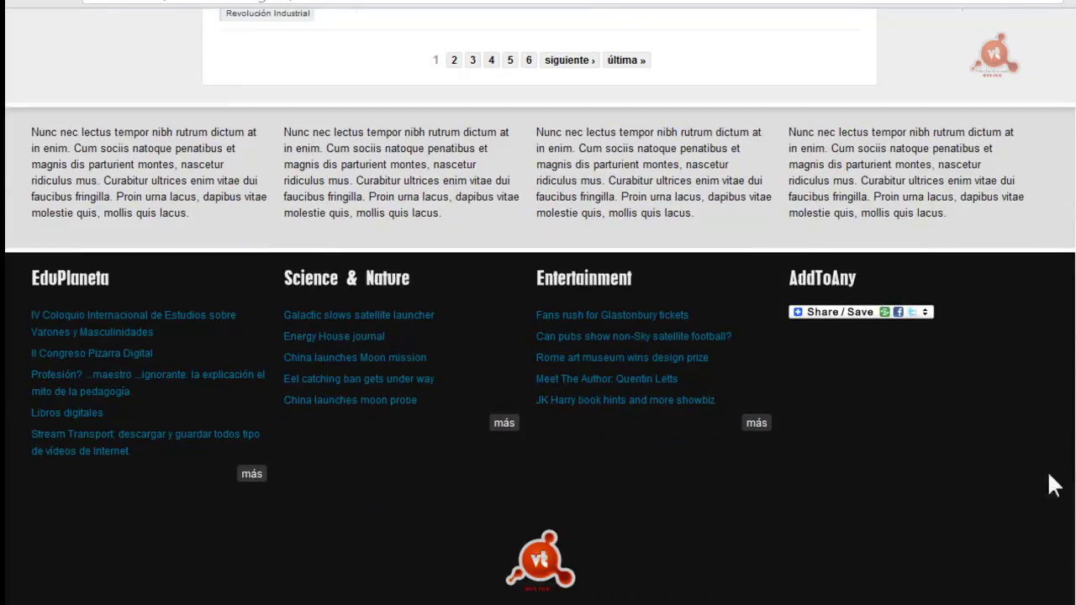
pyautogui.moveTo(1075, 502); pyautogui.dragTo(1074, 109)
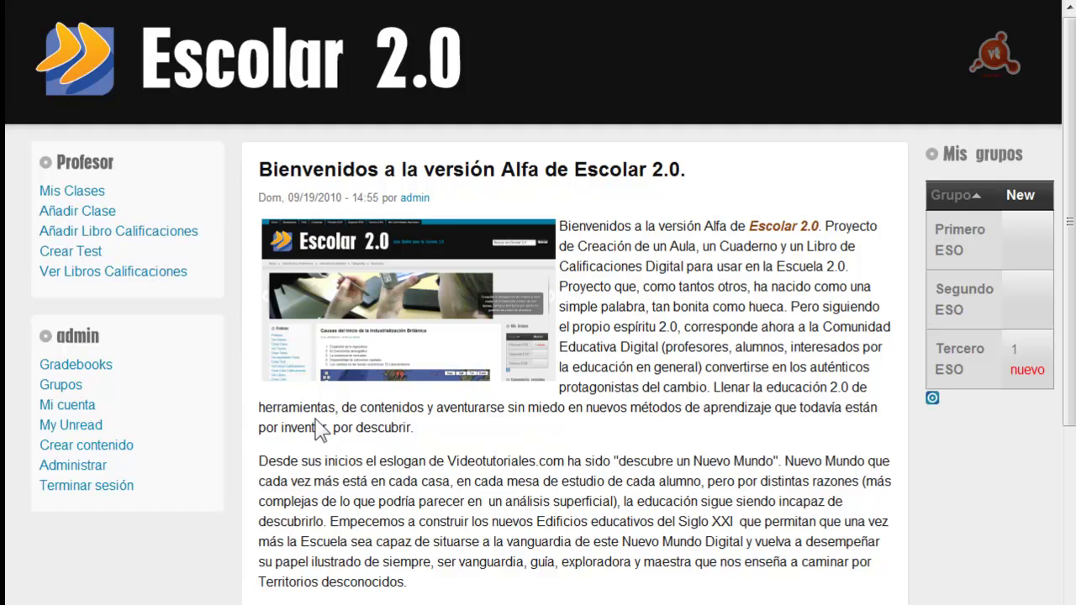
# - Open the ImageCache preset management page under Construcción del sitio in the administration area
pyautogui.click(62, 466)
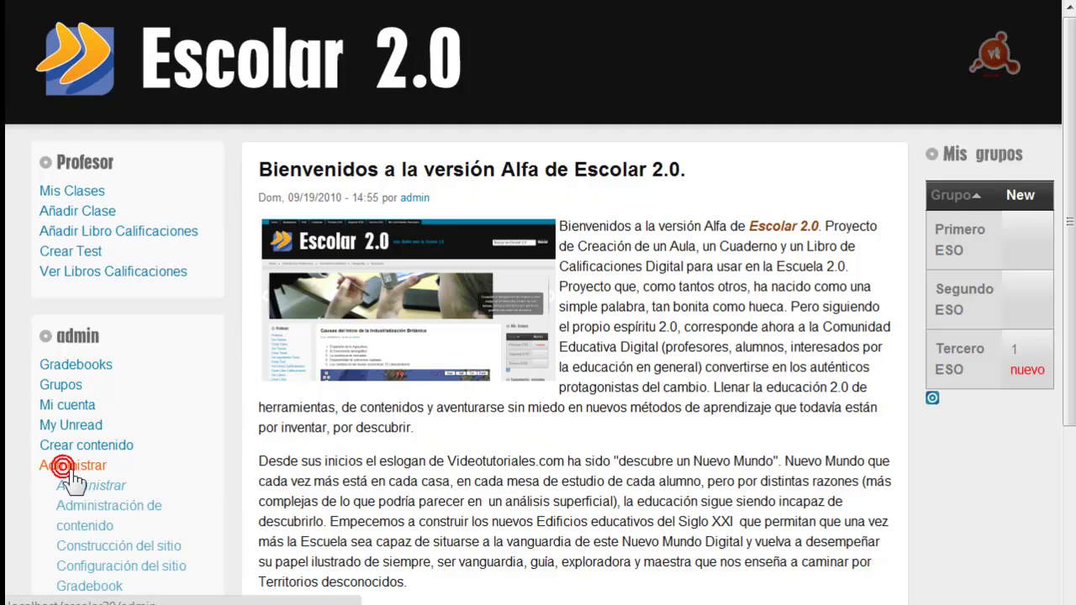
pyautogui.click(112, 546)
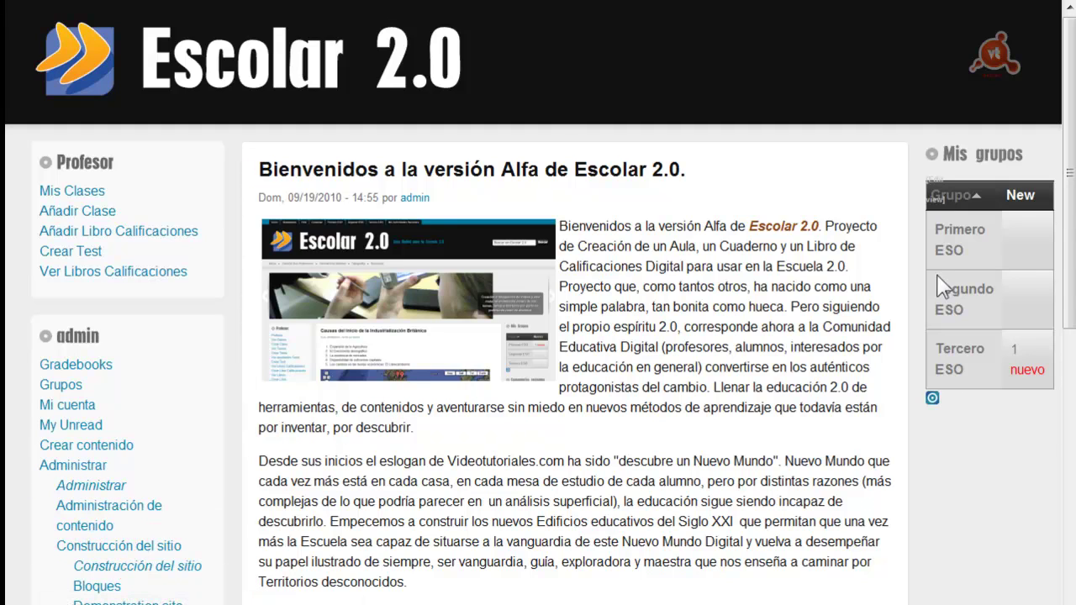
pyautogui.click(1068, 207)
pyautogui.moveTo(1070, 217); pyautogui.dragTo(1069, 351)
pyautogui.click(88, 361)
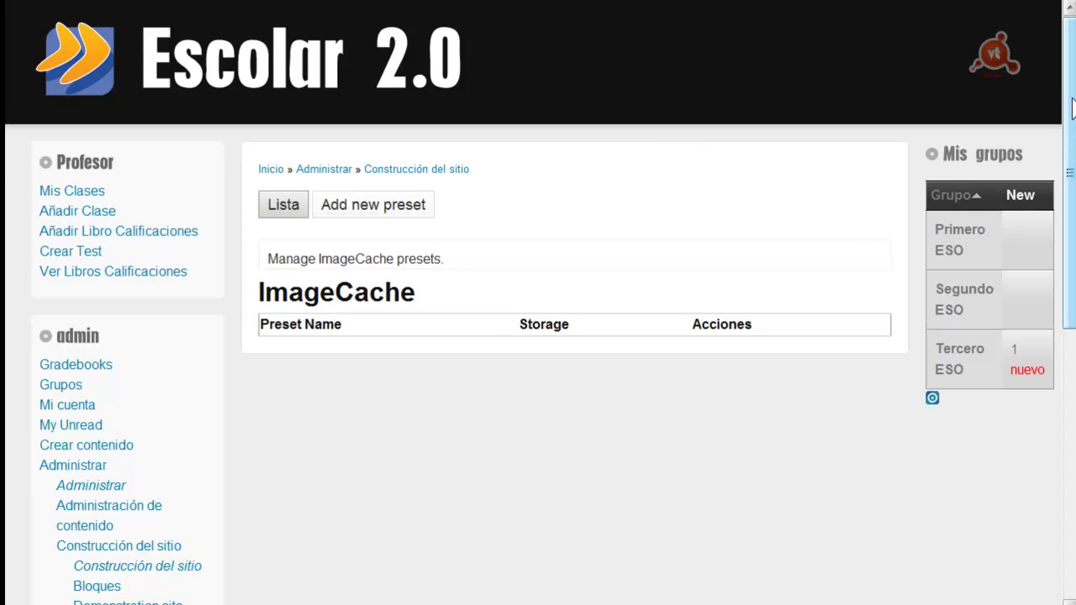
# - Create a new ImageCache preset with the namespace carousel-image and save it
pyautogui.scroll(-3, 1072, 85)
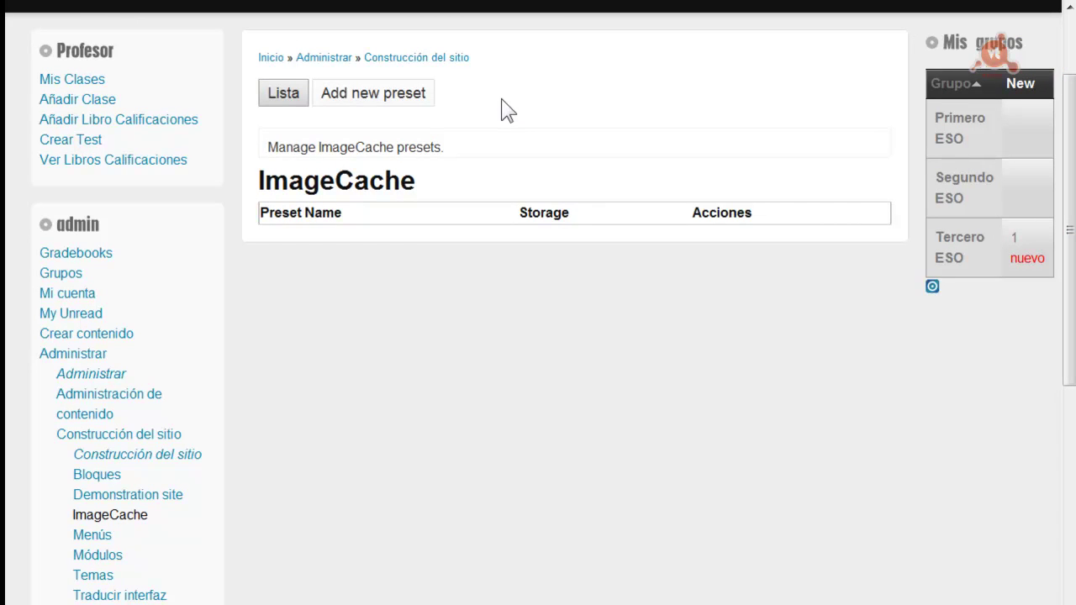
pyautogui.click(354, 92)
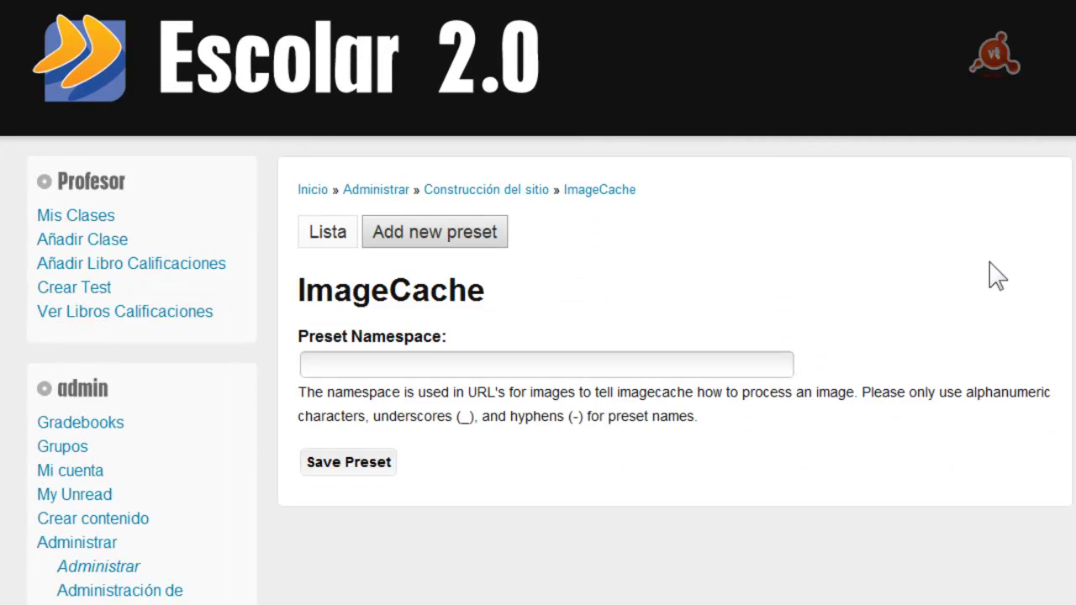
pyautogui.click(409, 364)
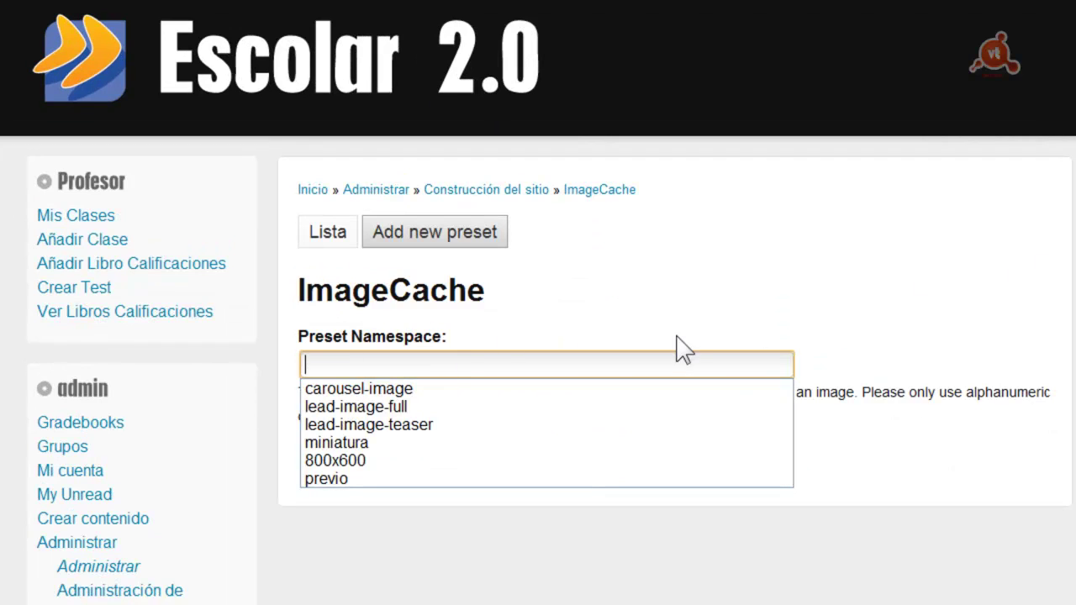
pyautogui.click(397, 390)
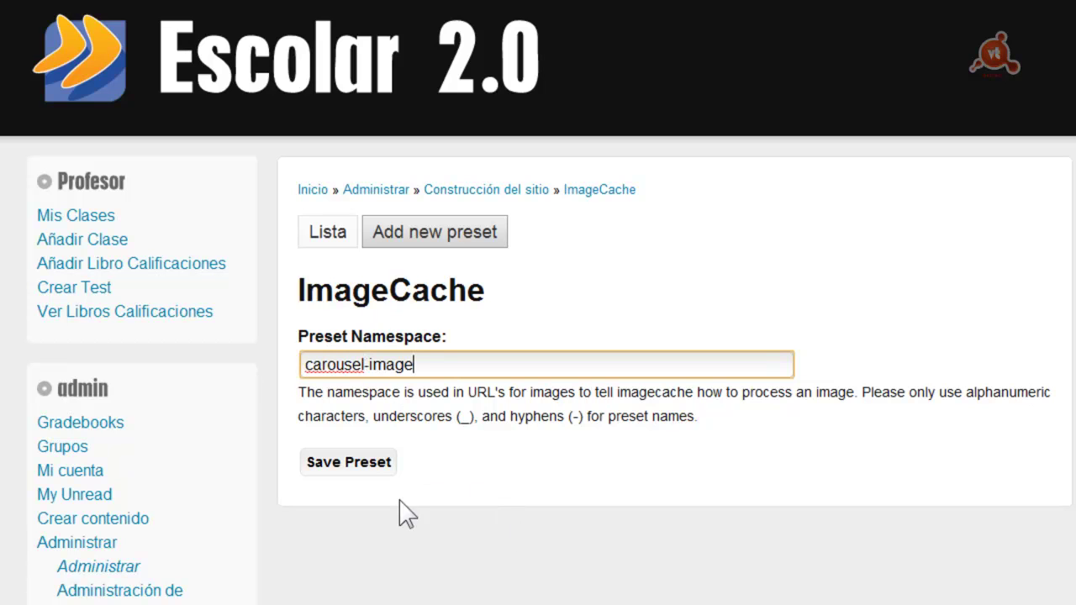
pyautogui.click(339, 471)
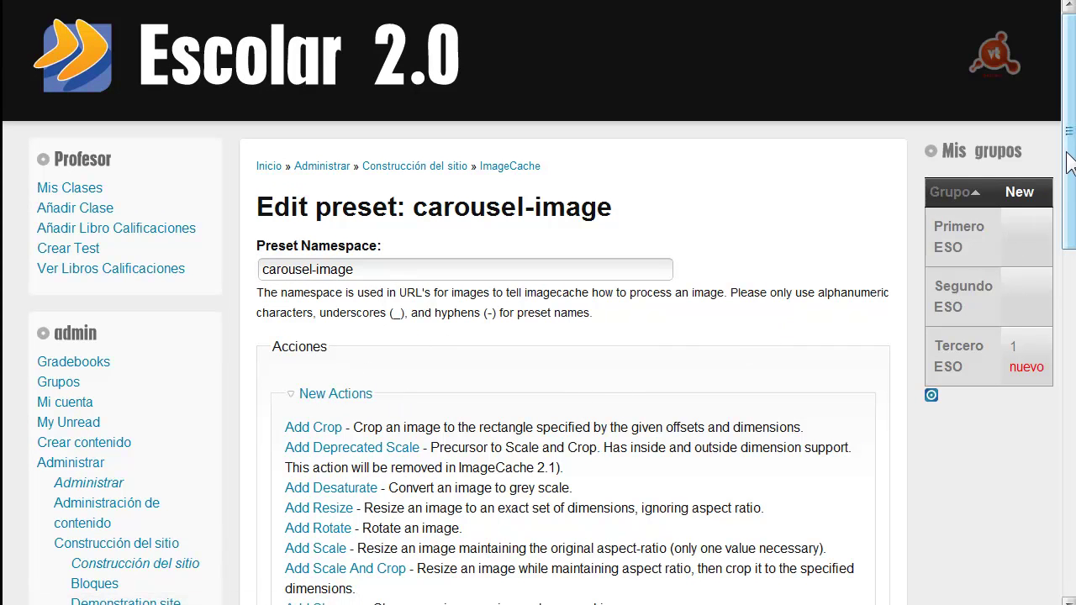
# - Add a Scale action to the carousel-image preset with a width of 965 and an empty height
pyautogui.moveTo(1066, 163); pyautogui.dragTo(1063, 259)
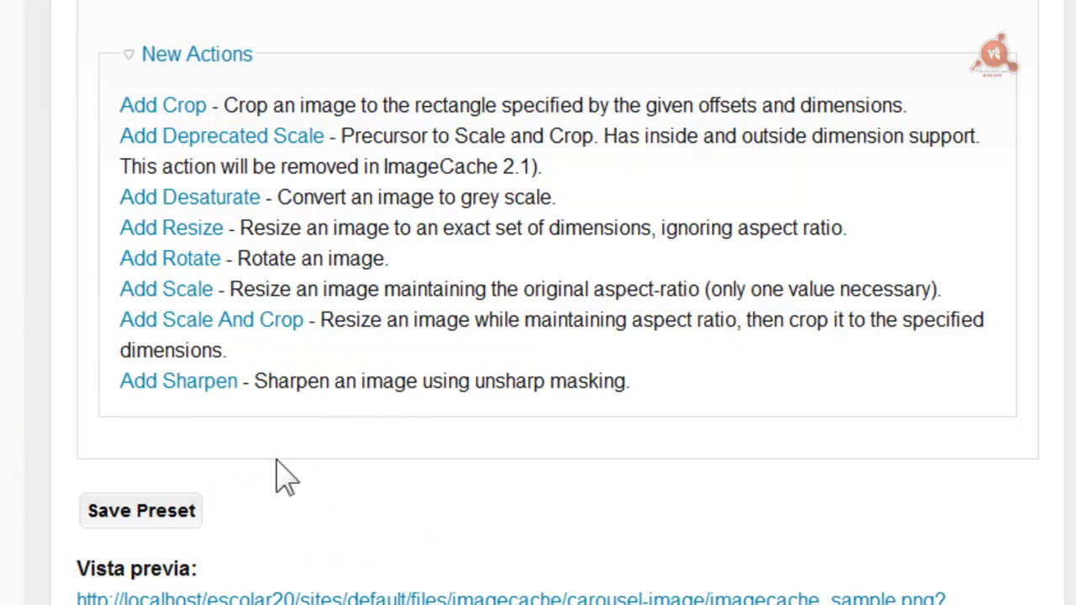
pyautogui.click(165, 290)
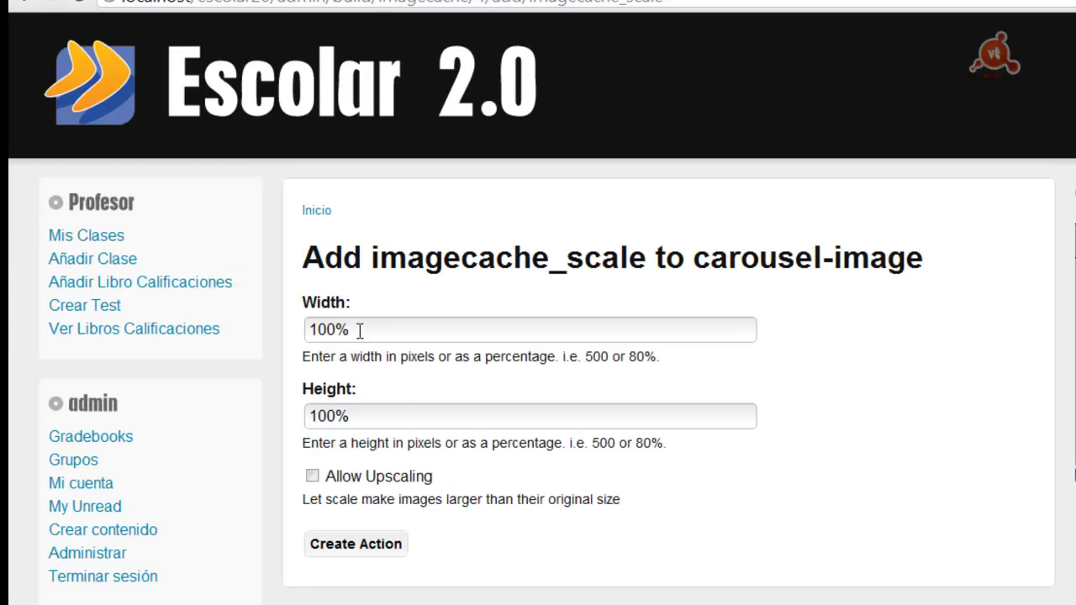
pyautogui.tripleClick(148, 252)
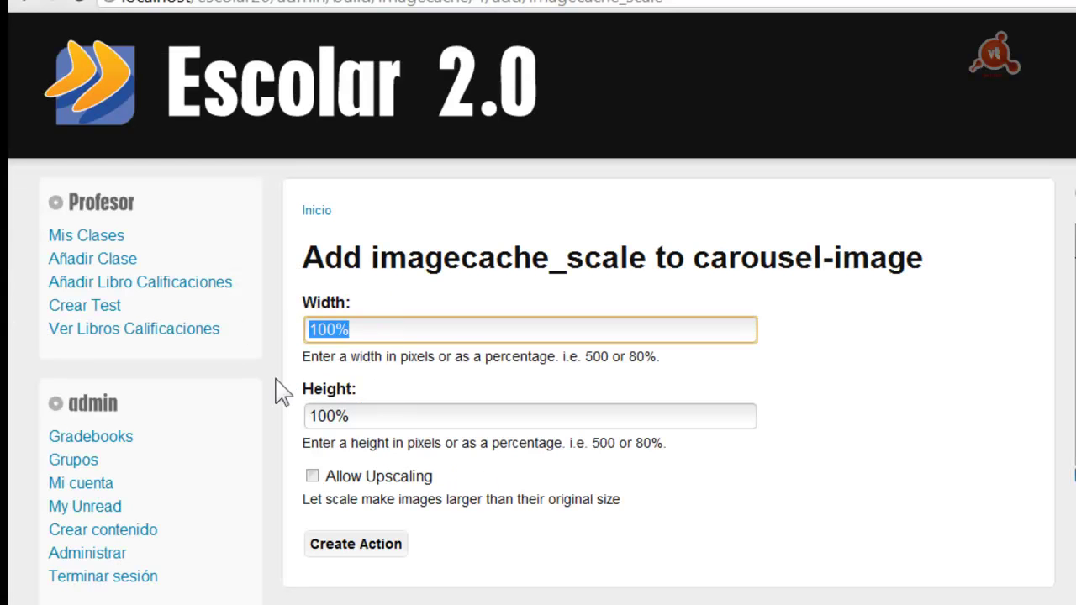
pyautogui.write('965')
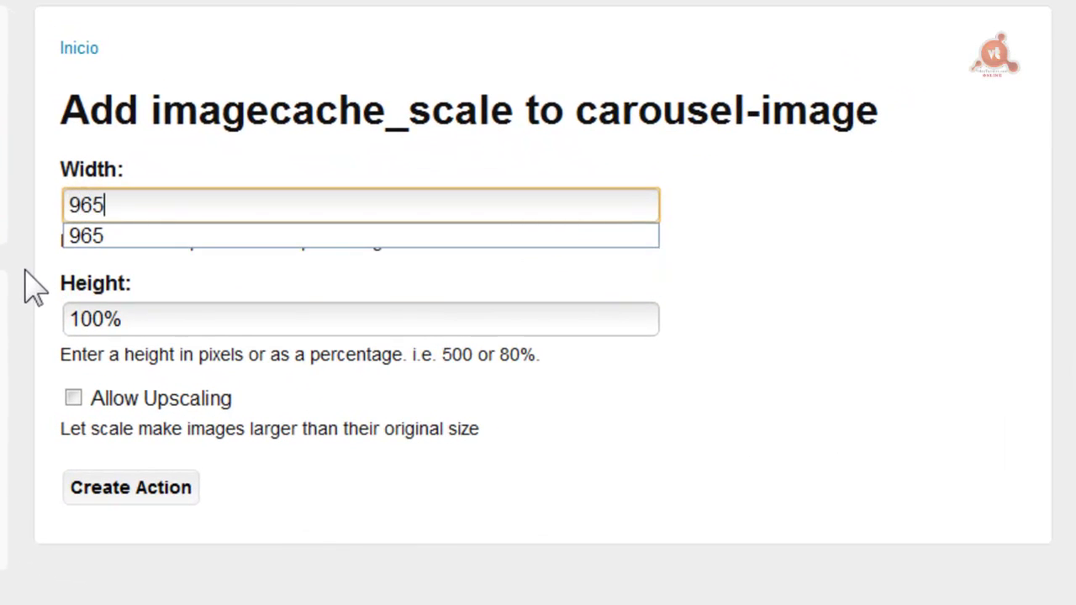
pyautogui.click(812, 198)
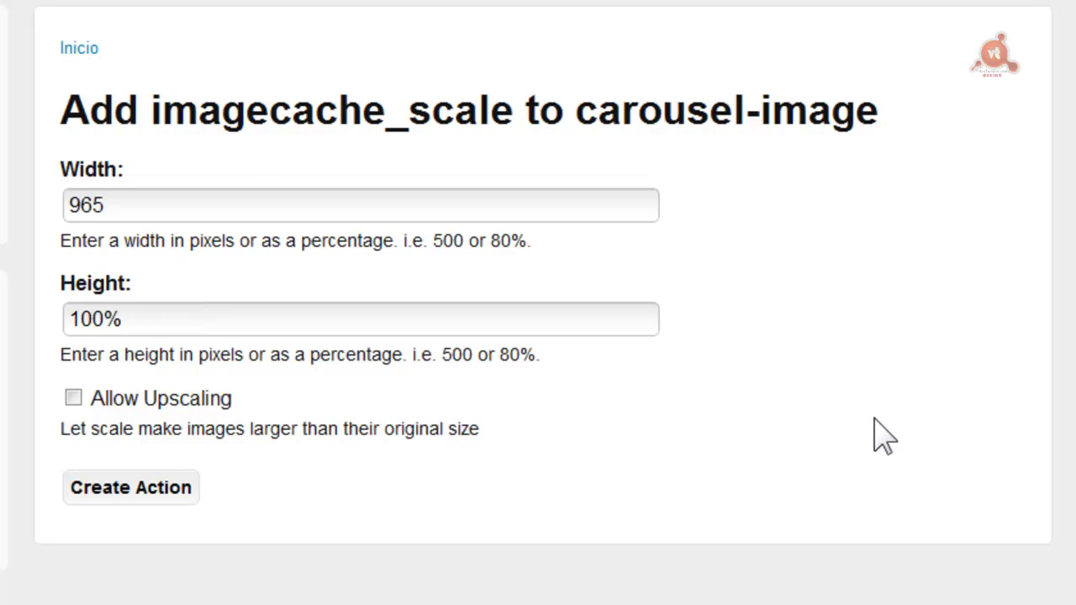
pyautogui.click(156, 309)
pyautogui.hotkey('ctrl', 'a')
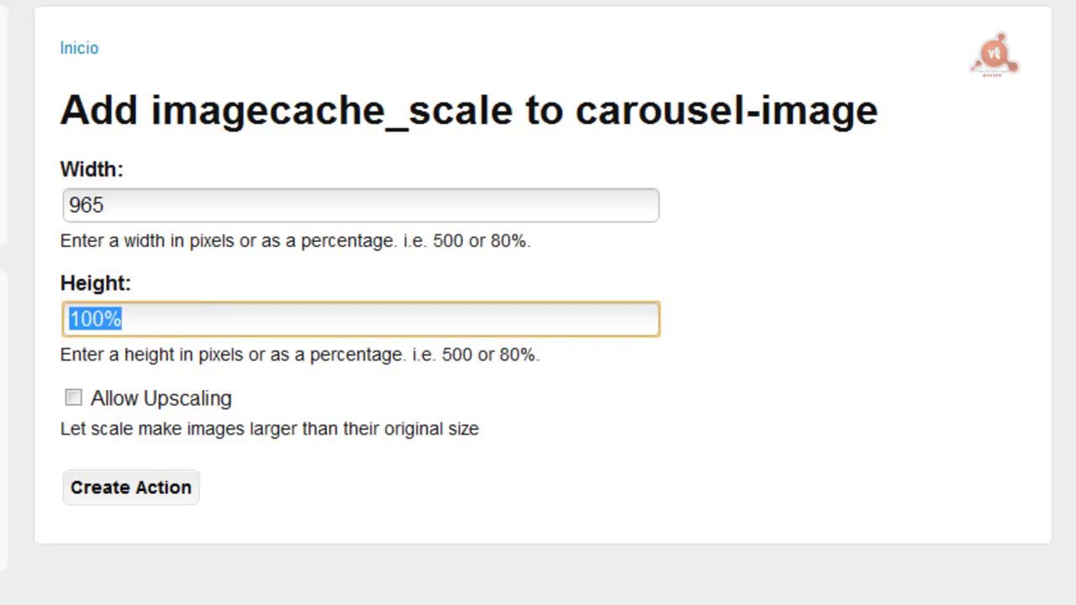
pyautogui.press('BackSpace')
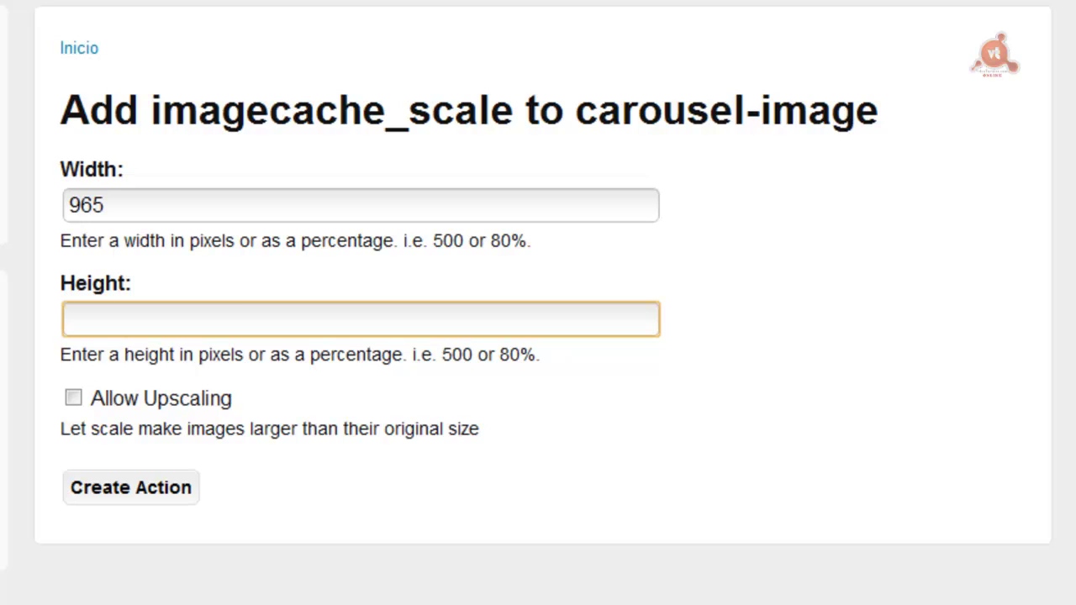
pyautogui.click(516, 210)
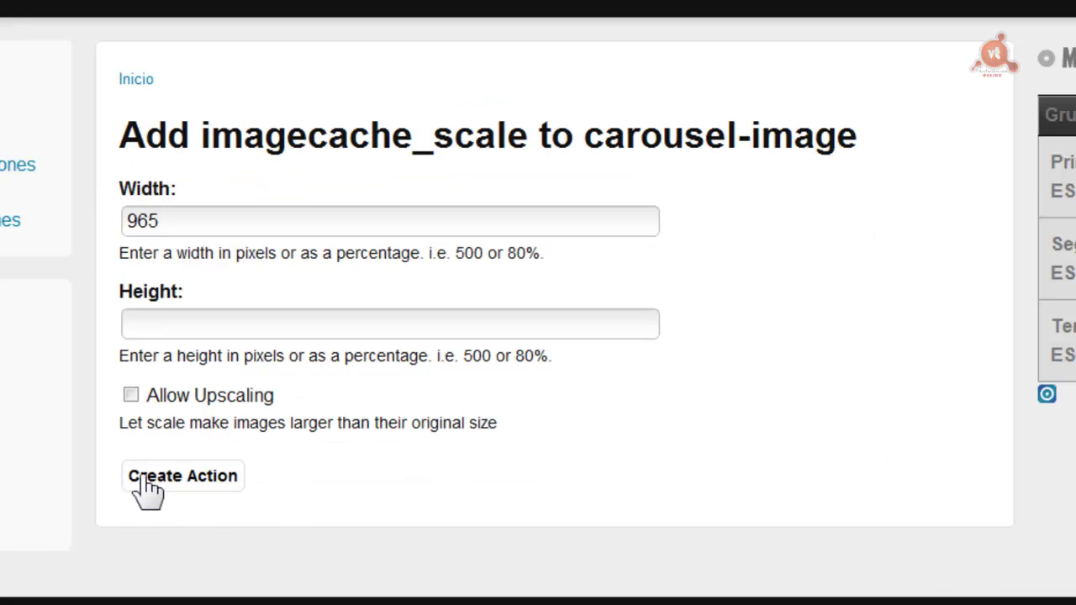
pyautogui.click(84, 486)
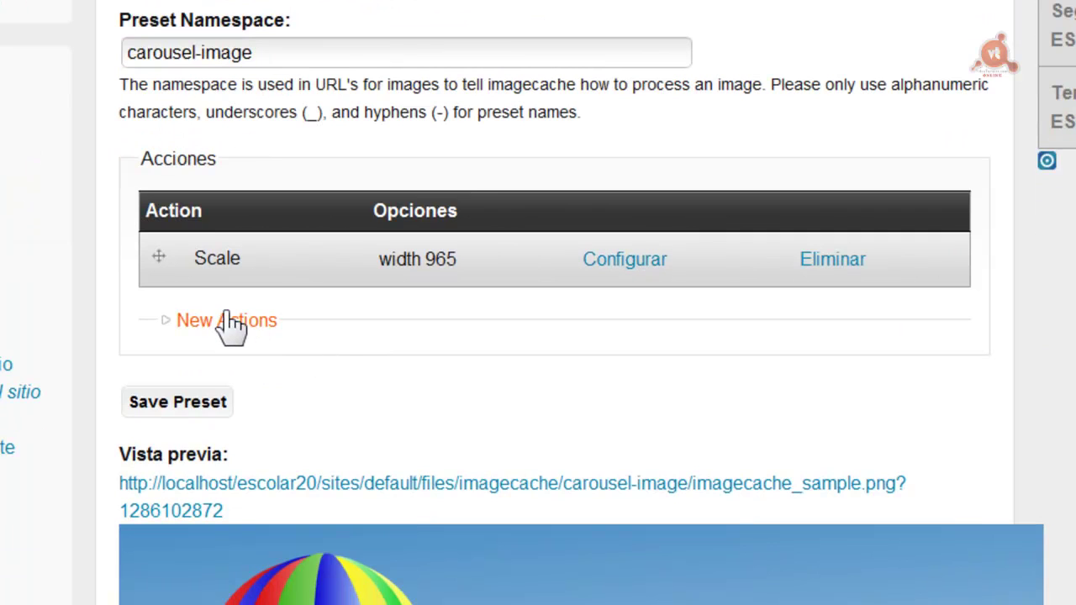
# - Start a Crop action for the carousel-image preset with a width of 958 and a height of 198
pyautogui.click(225, 323)
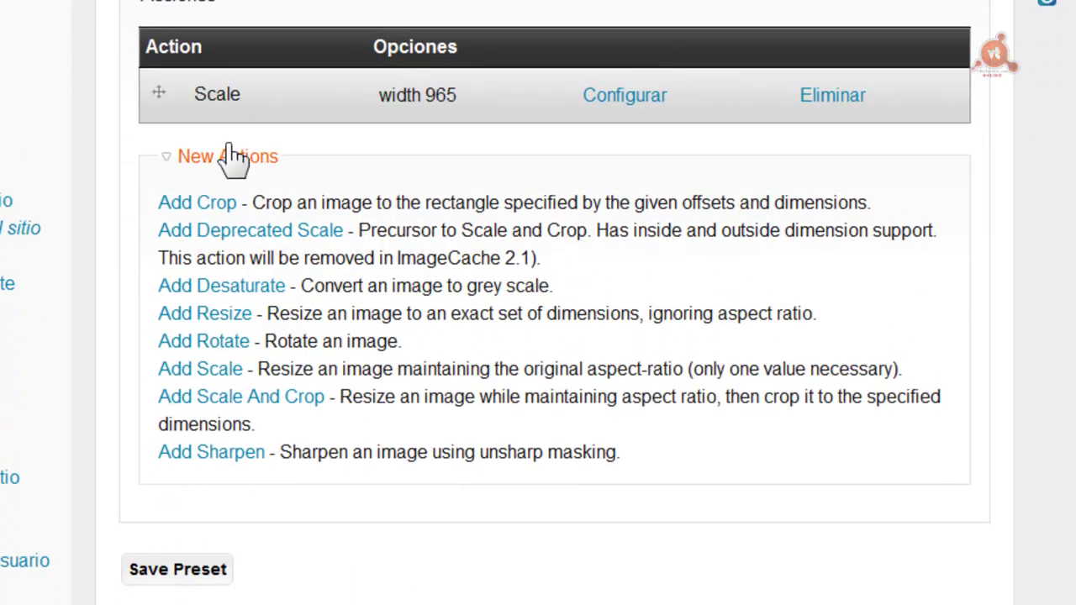
pyautogui.click(211, 205)
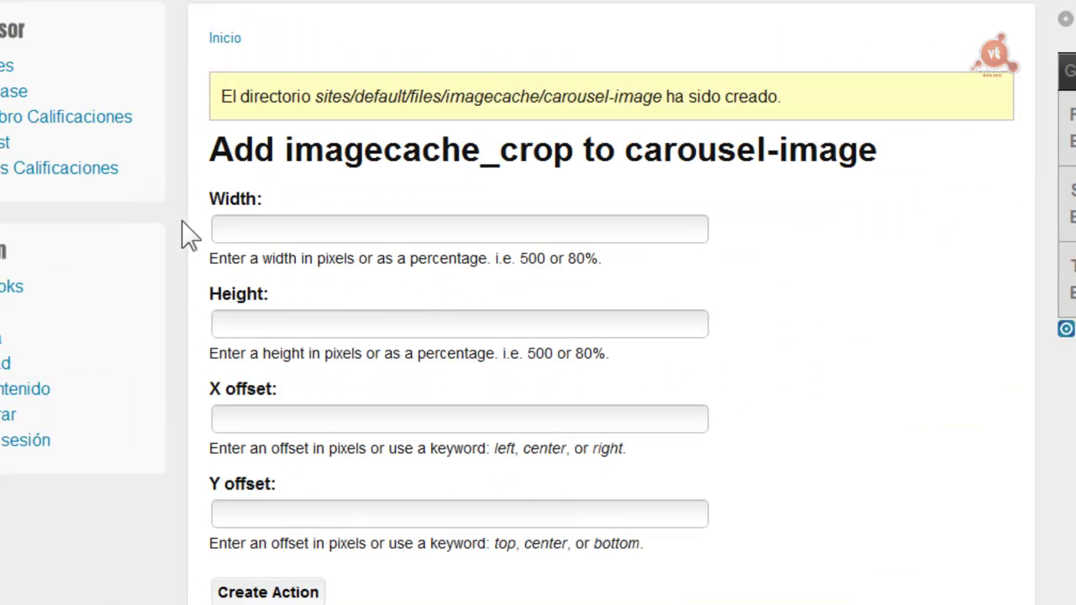
pyautogui.click(218, 233)
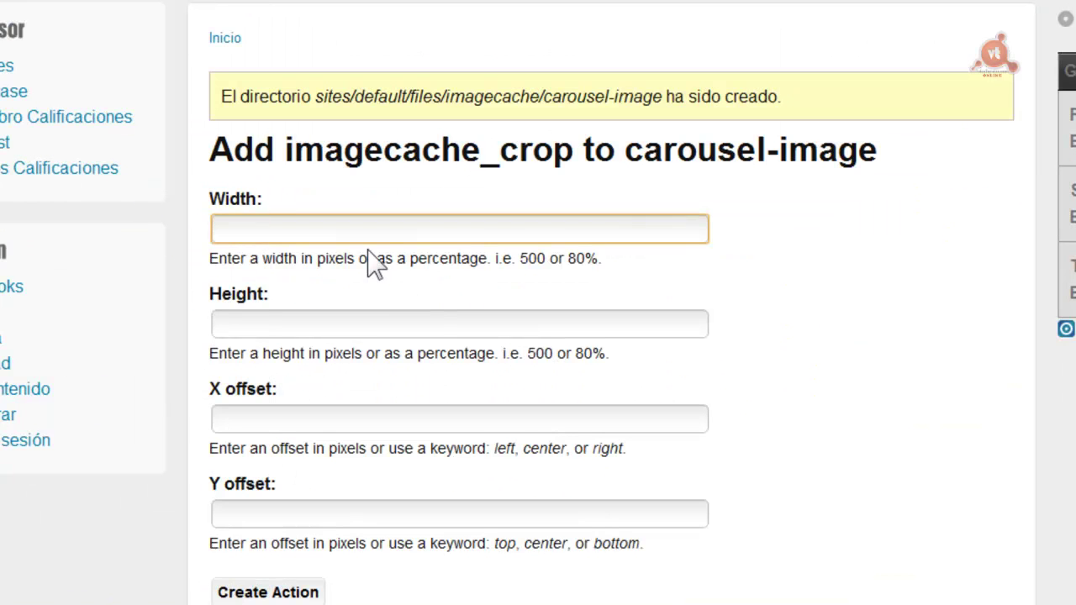
pyautogui.write('958')
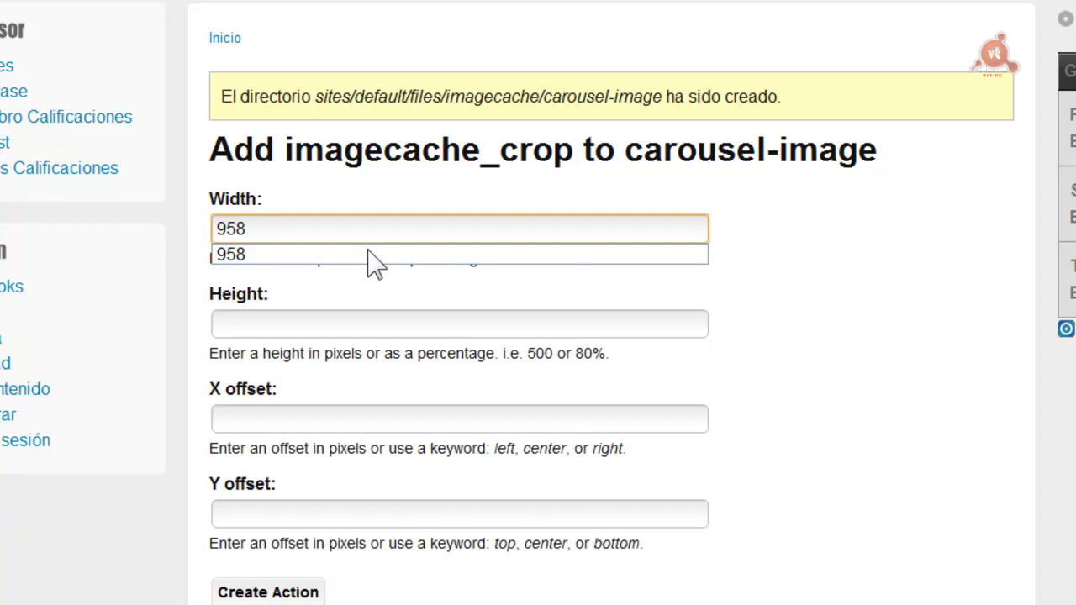
pyautogui.click(899, 236)
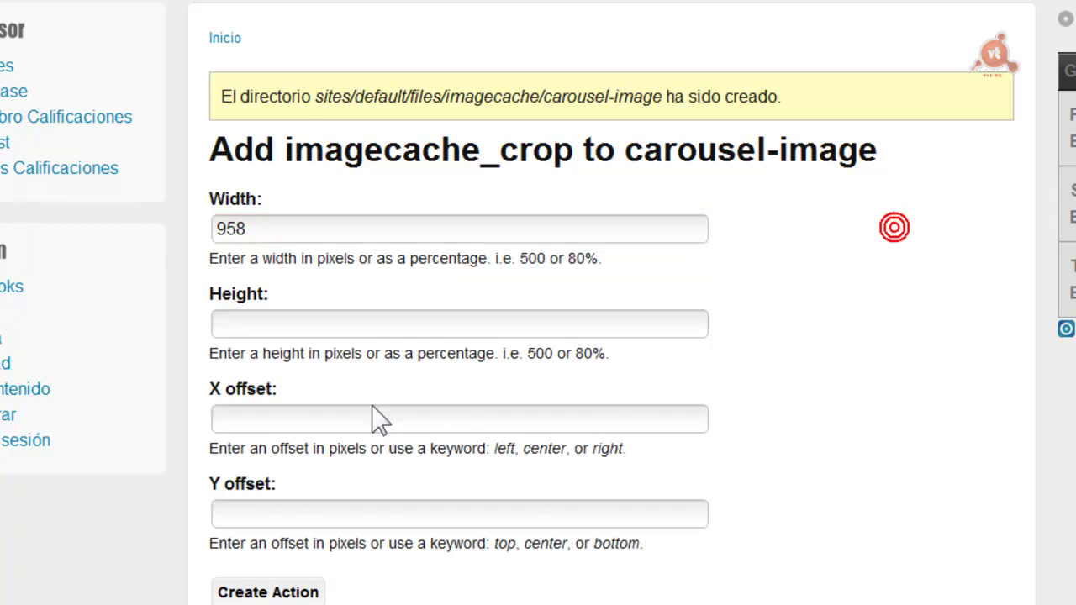
pyautogui.click(248, 321)
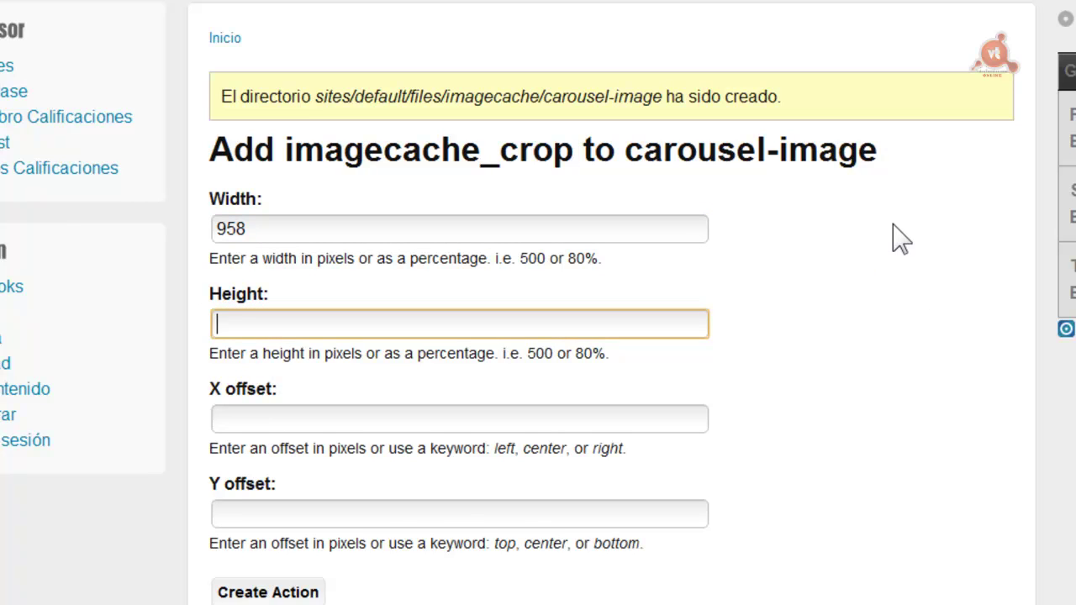
pyautogui.write('198')
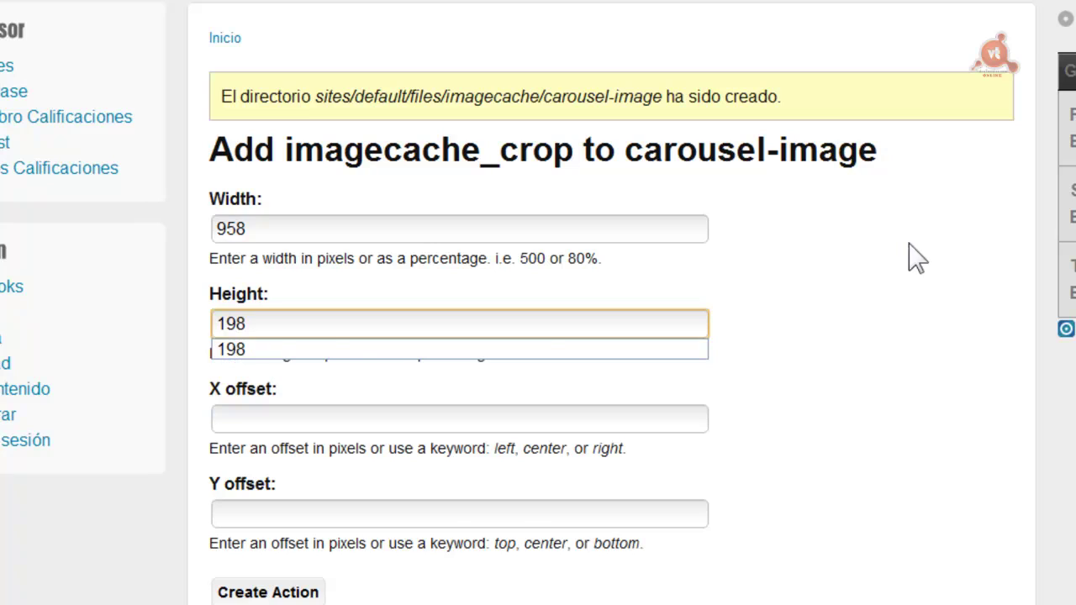
pyautogui.click(914, 245)
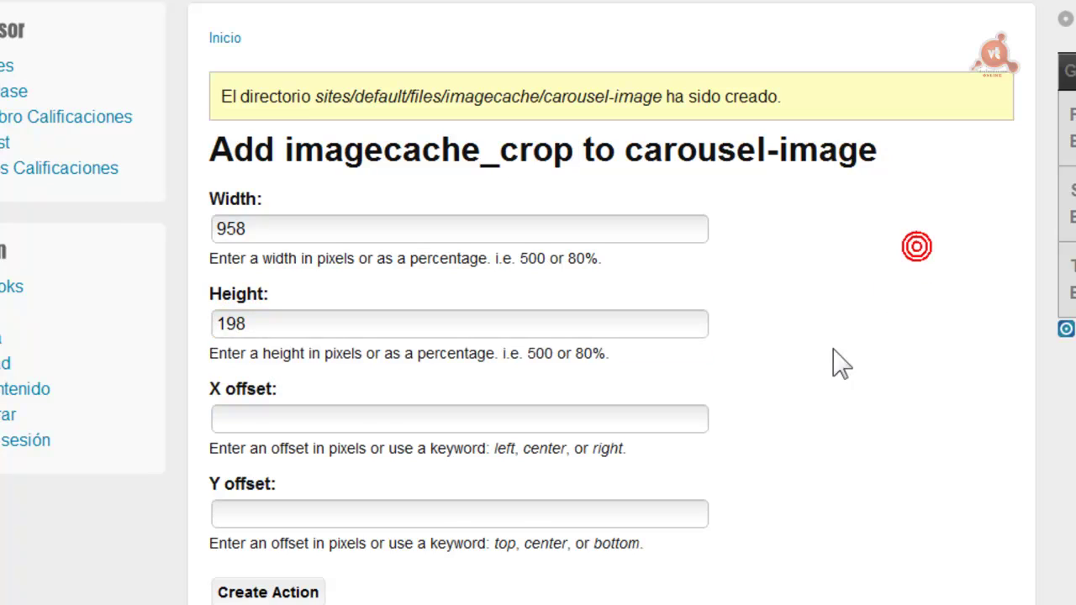
# - Set the crop's X offset and Y offset to center and create the action
pyautogui.click(327, 430)
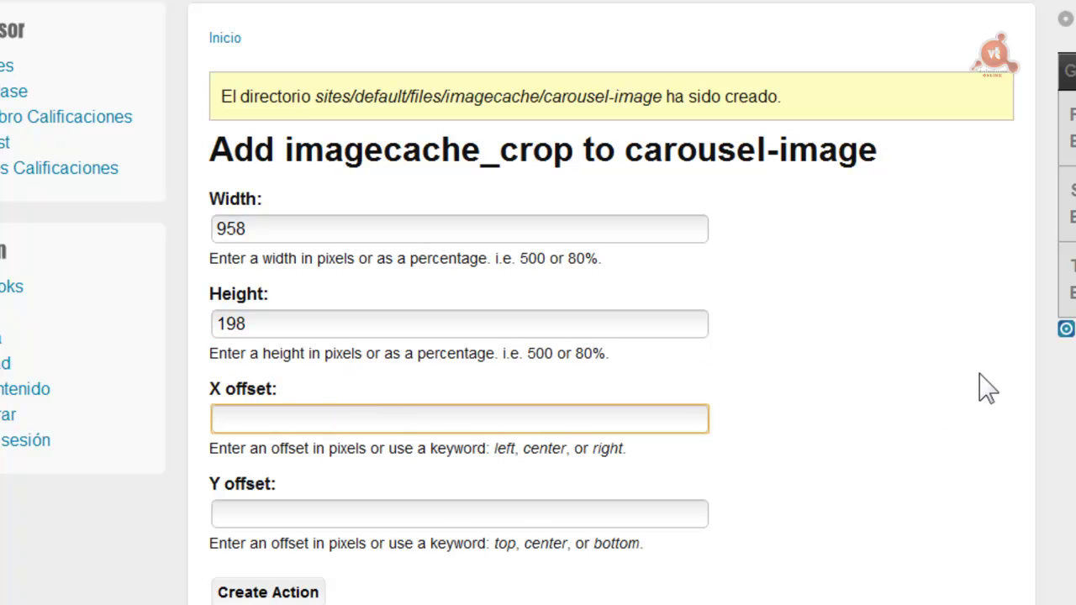
pyautogui.write('center')
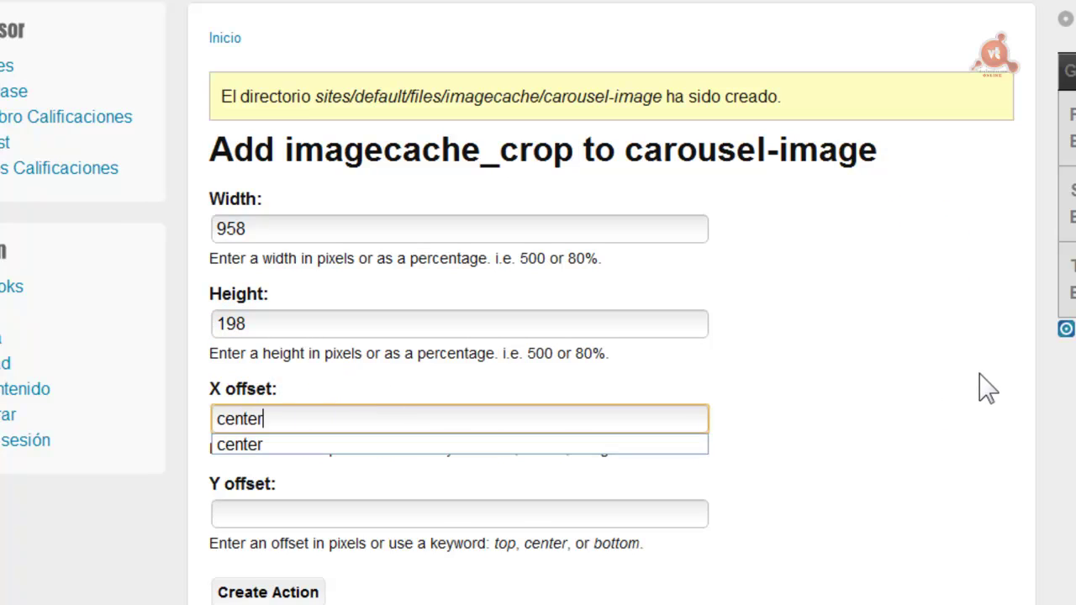
pyautogui.click(555, 518)
pyautogui.write('ce')
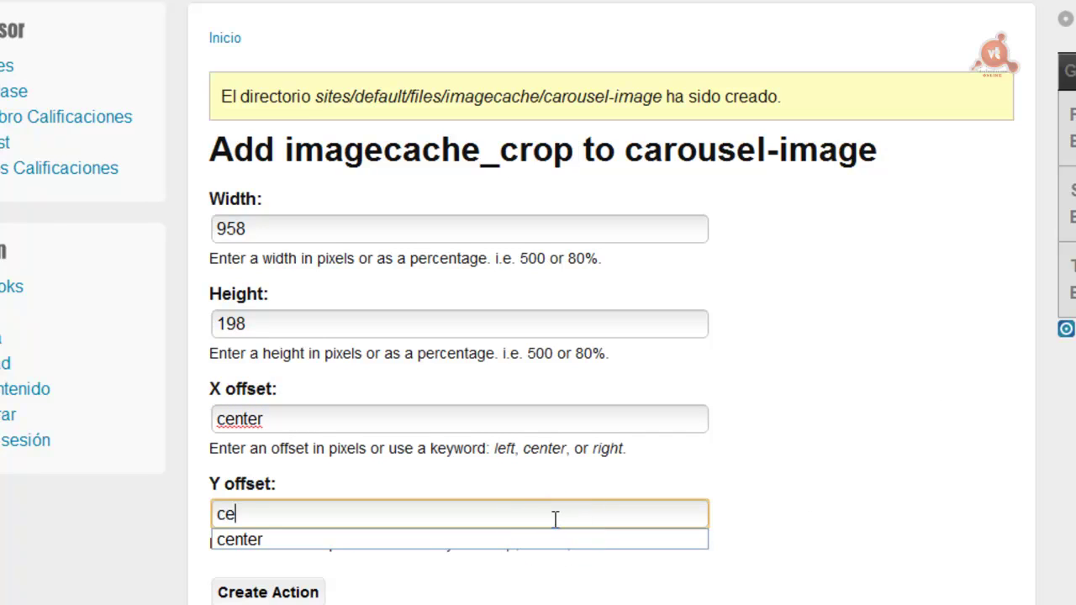
pyautogui.write('nter')
pyautogui.click(888, 291)
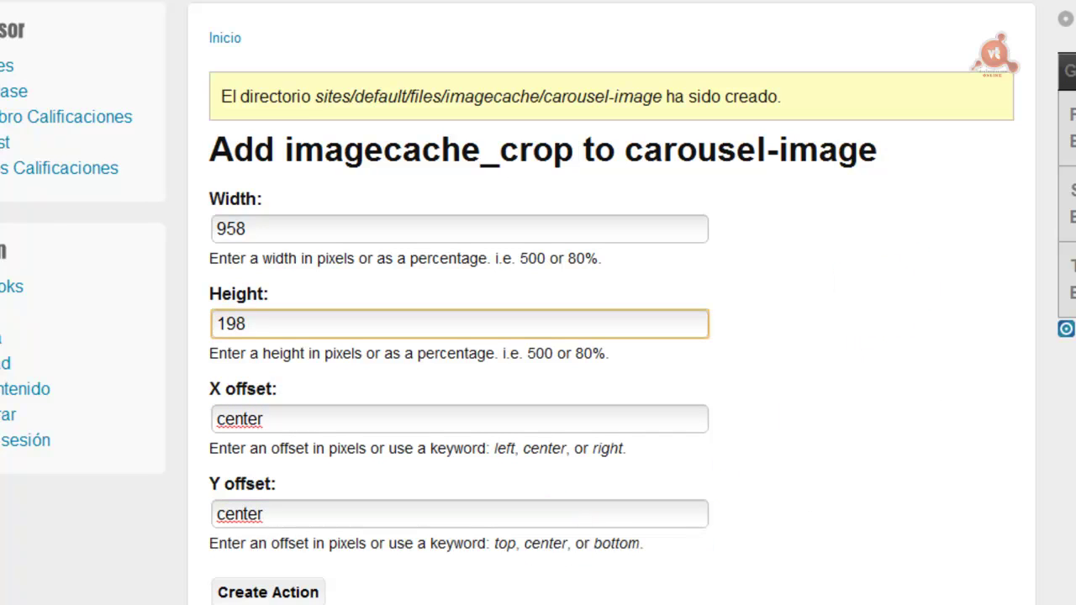
pyautogui.scroll(-2, 538, 302)
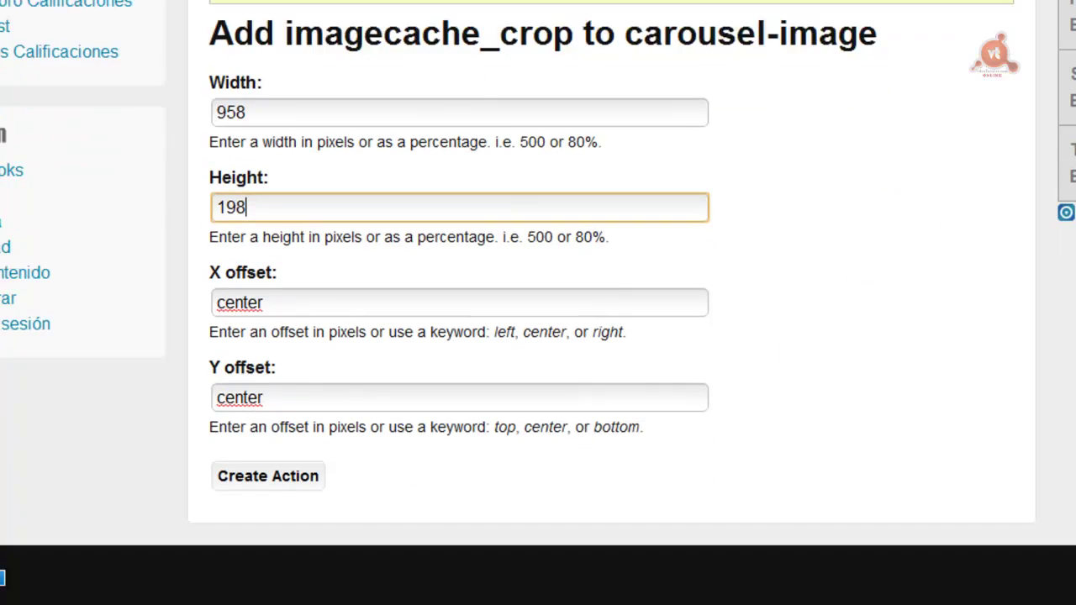
pyautogui.click(274, 433)
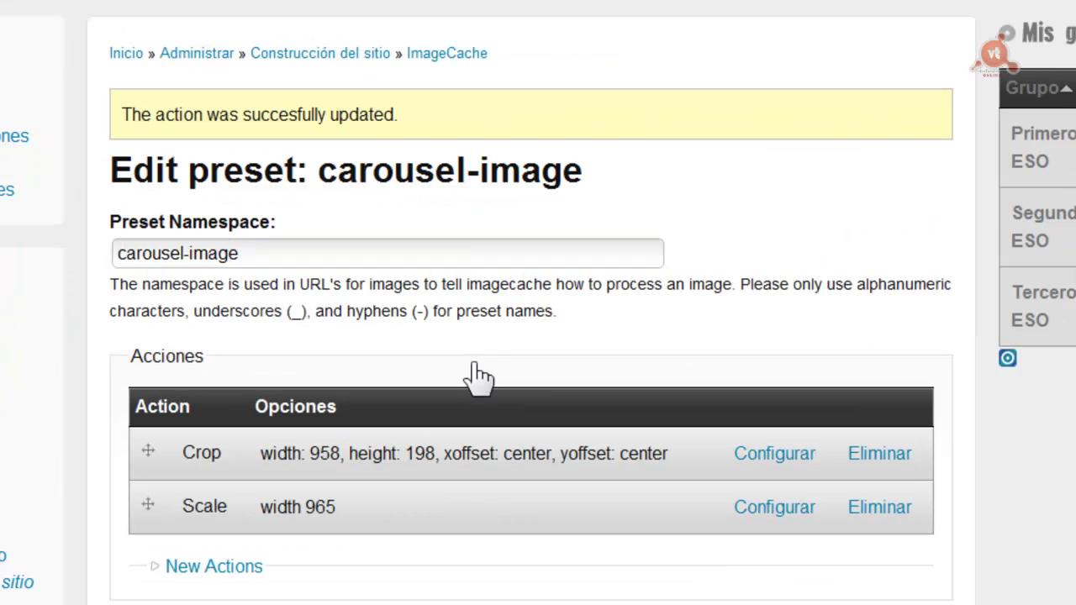
# - Create a new ImageCache preset with the namespace lead-image-full and save it
pyautogui.click(521, 38)
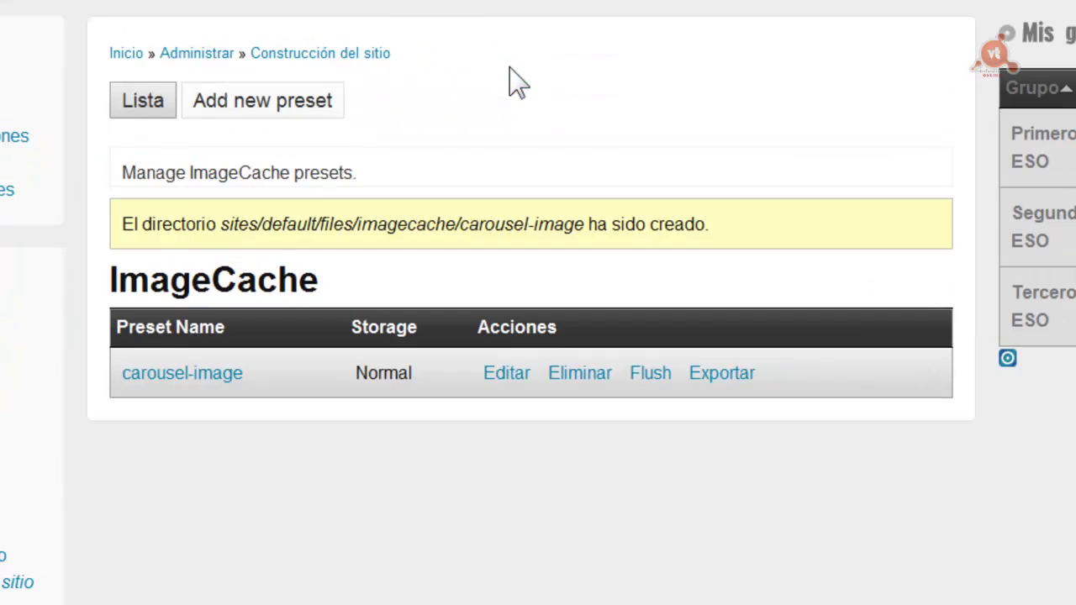
pyautogui.click(273, 101)
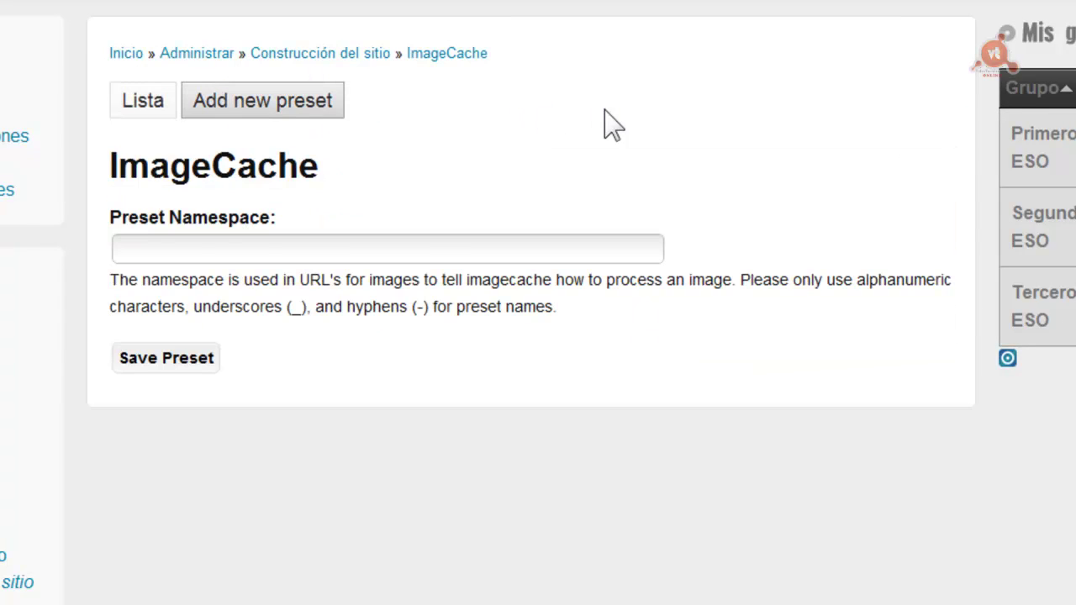
pyautogui.click(292, 248)
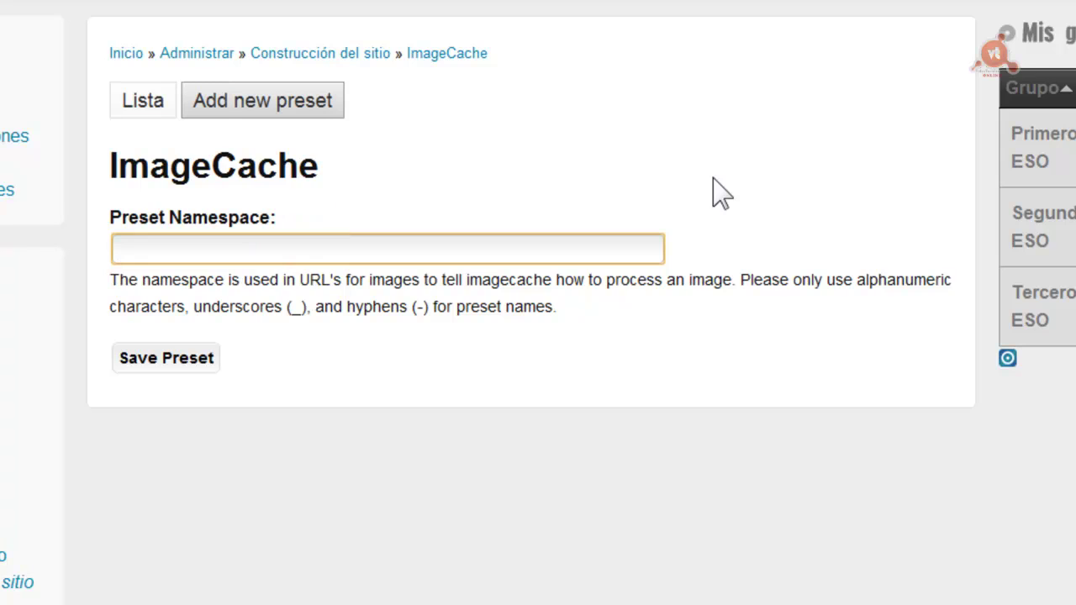
pyautogui.write('lead')
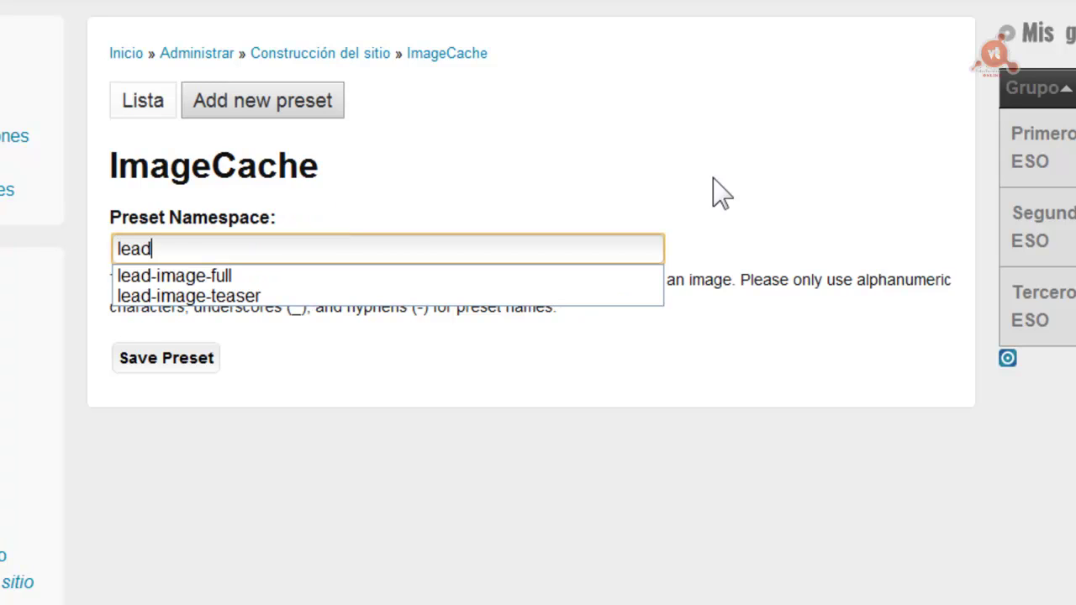
pyautogui.write('-image-full')
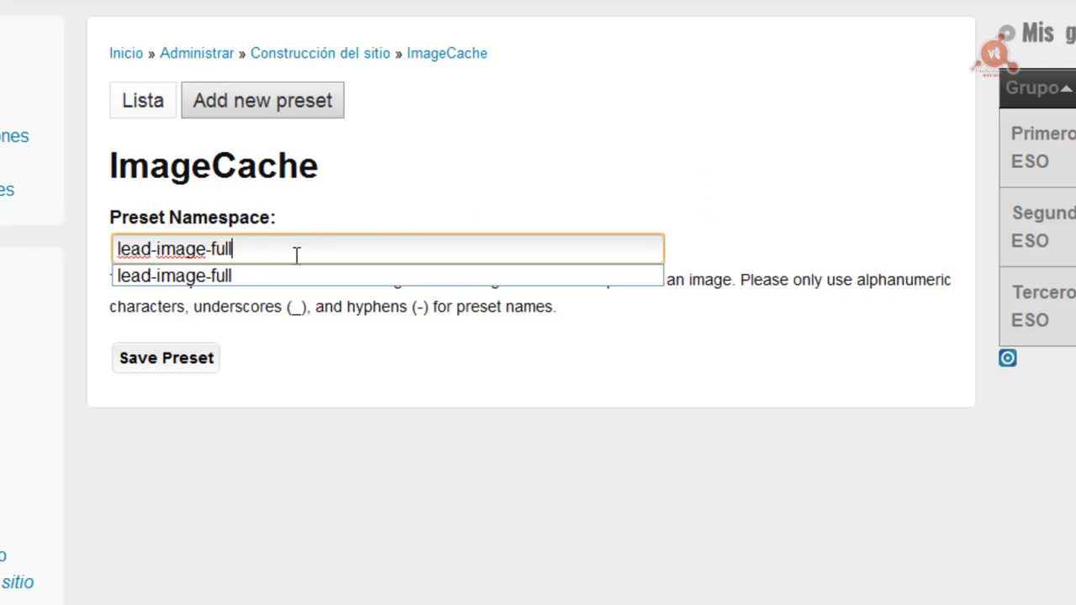
pyautogui.click(294, 251)
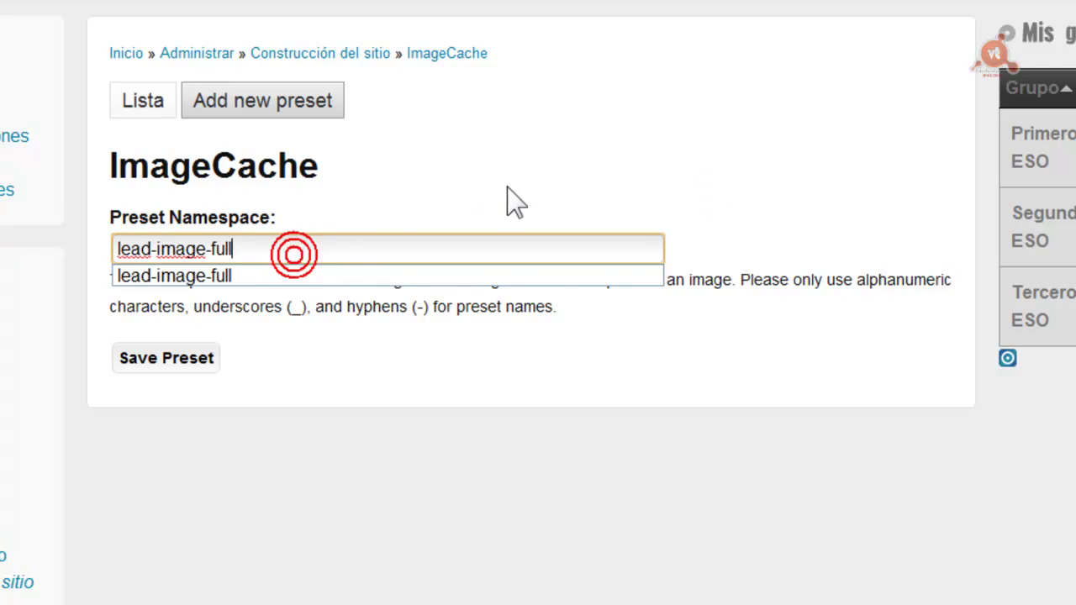
pyautogui.click(518, 179)
pyautogui.click(159, 359)
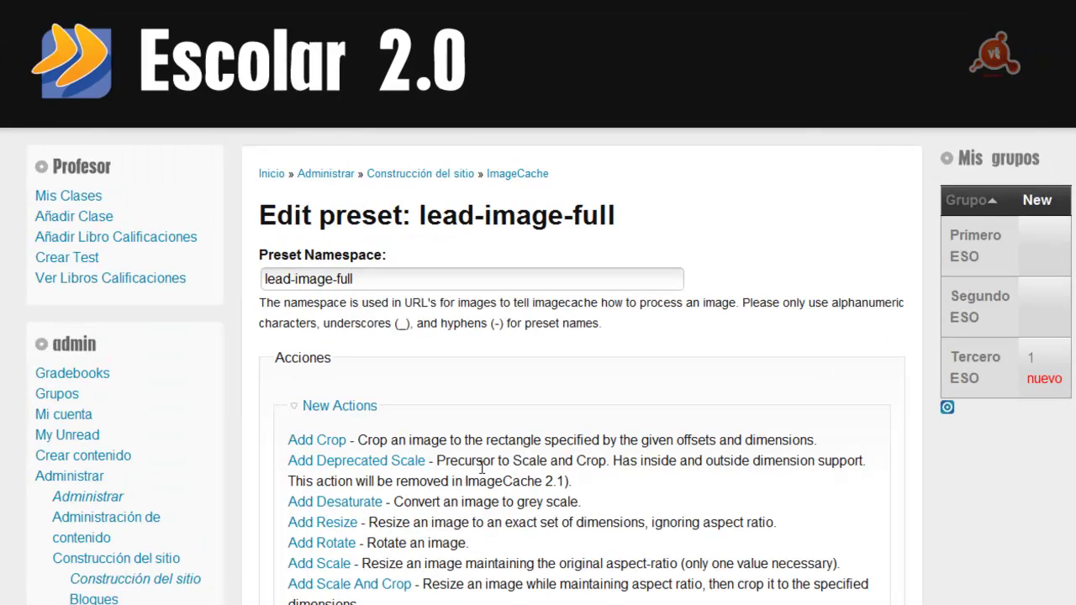
# - Add a Scale action to the lead-image-full preset with a width of 300 and an empty height
pyautogui.click(331, 564)
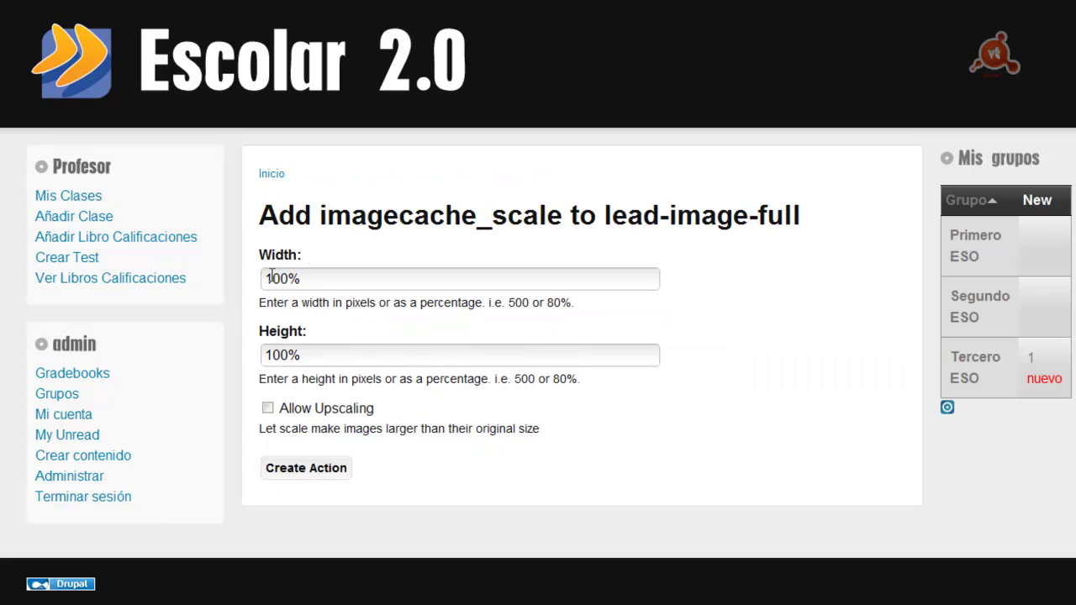
pyautogui.moveTo(318, 280); pyautogui.dragTo(250, 278)
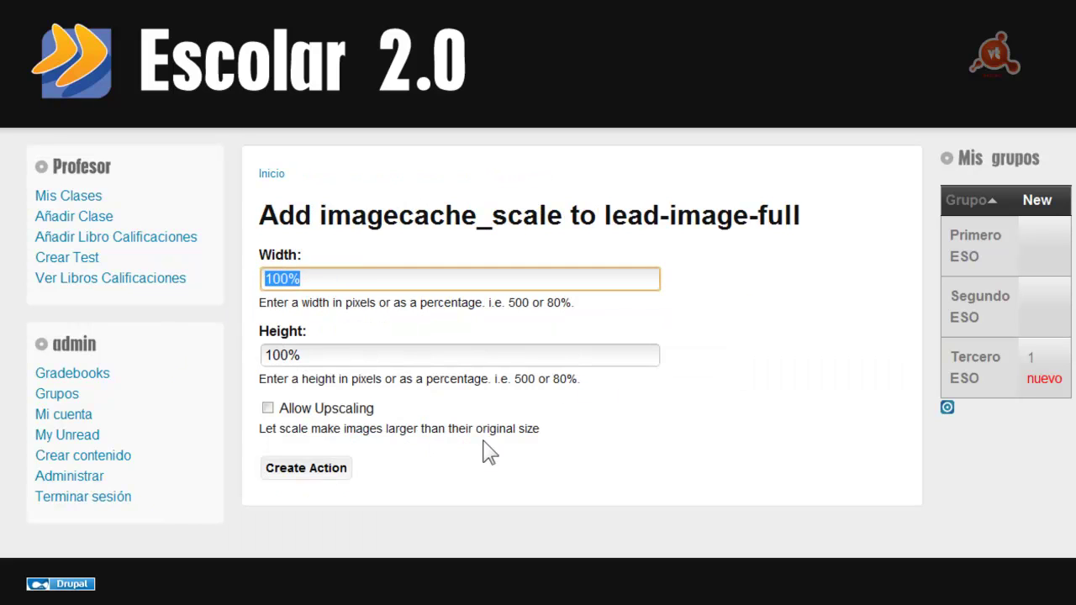
pyautogui.write('300')
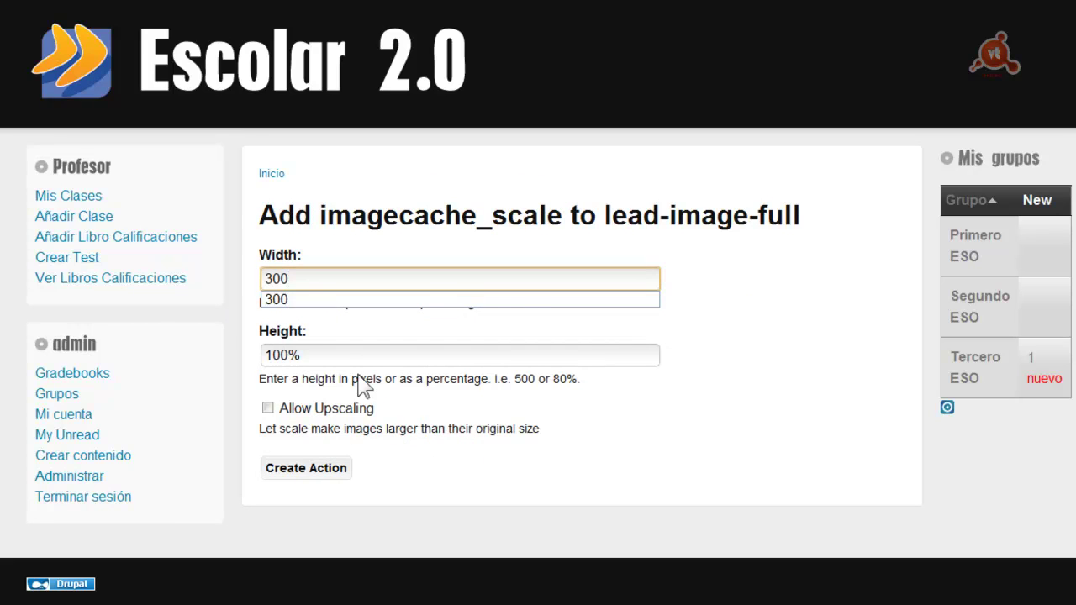
pyautogui.moveTo(344, 361); pyautogui.dragTo(216, 361)
pyautogui.press('BackSpace')
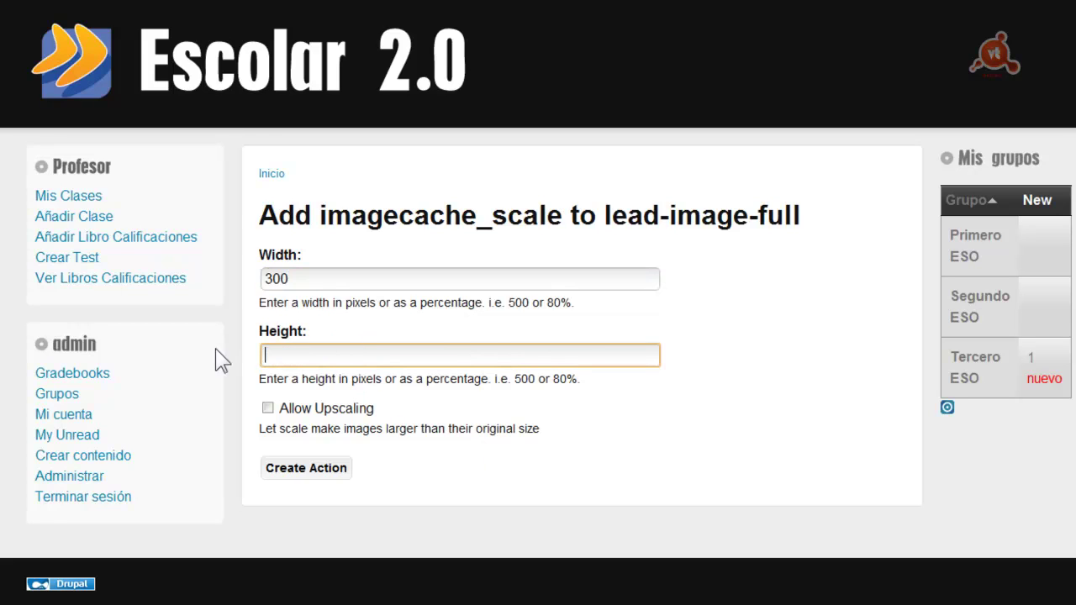
pyautogui.click(842, 313)
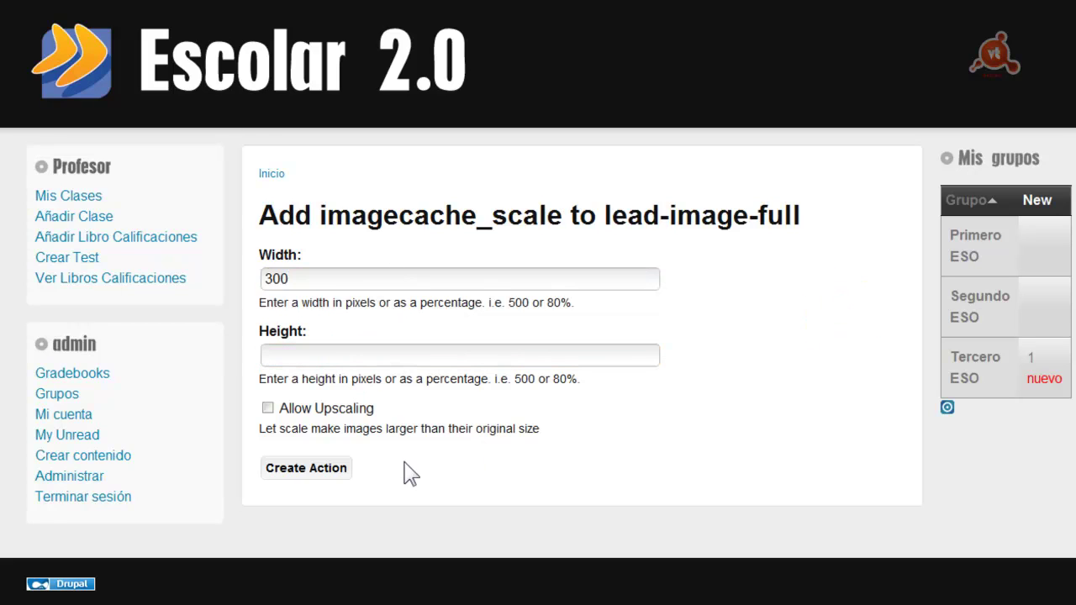
pyautogui.click(319, 469)
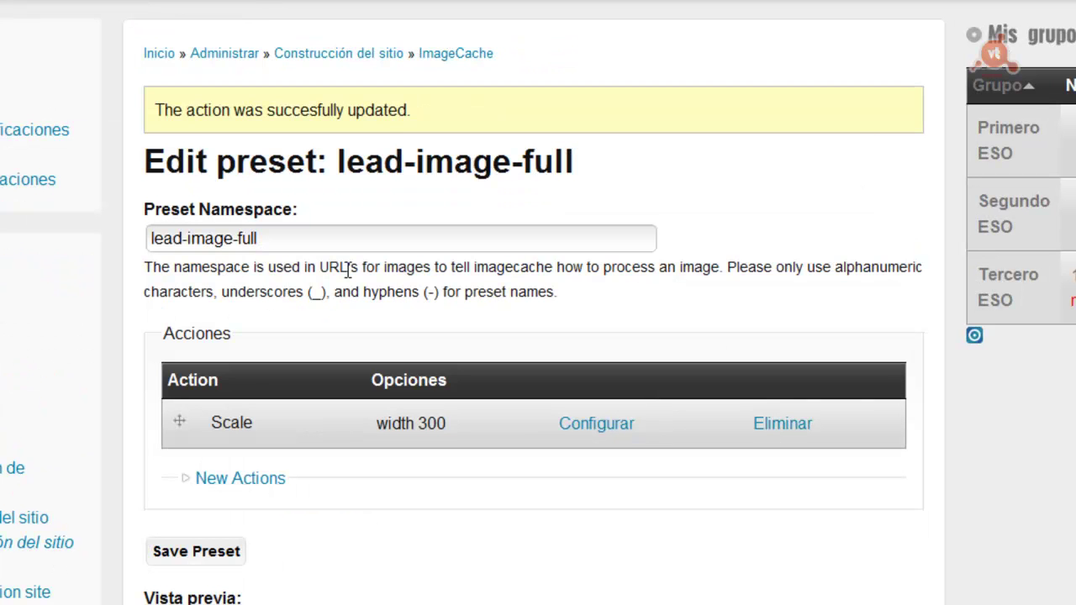
# - Create a new ImageCache preset with the namespace lead-image-teaser and save it
pyautogui.click(433, 52)
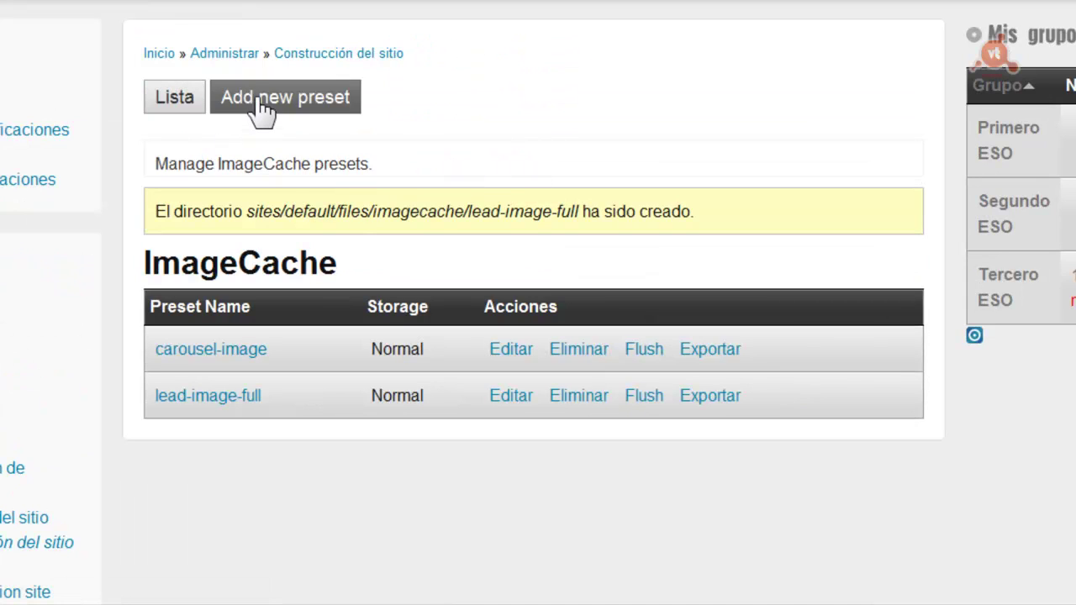
pyautogui.click(261, 95)
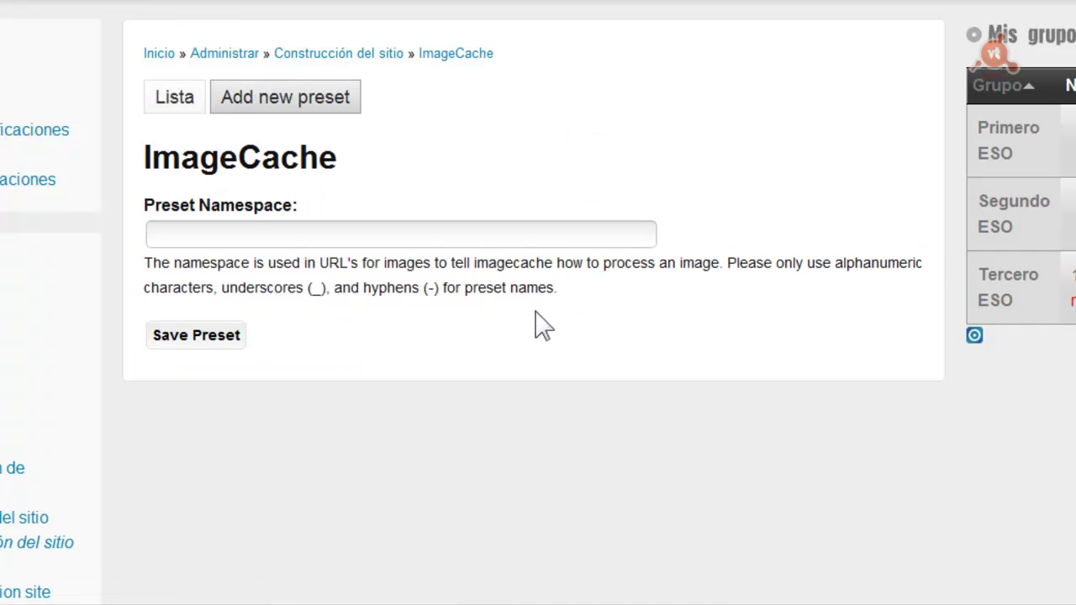
pyautogui.click(251, 234)
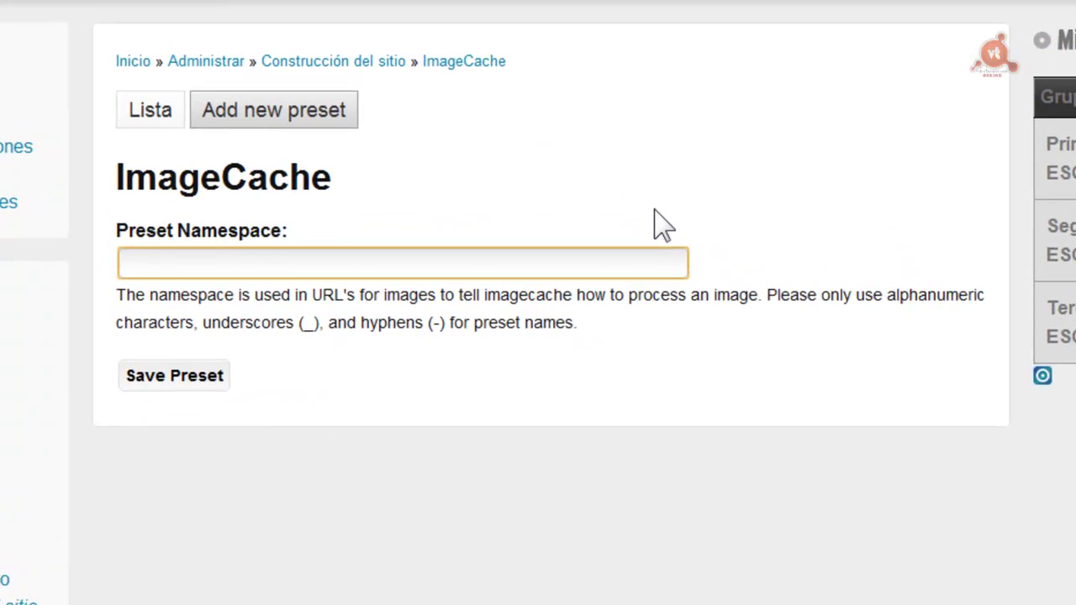
pyautogui.write('lead-i')
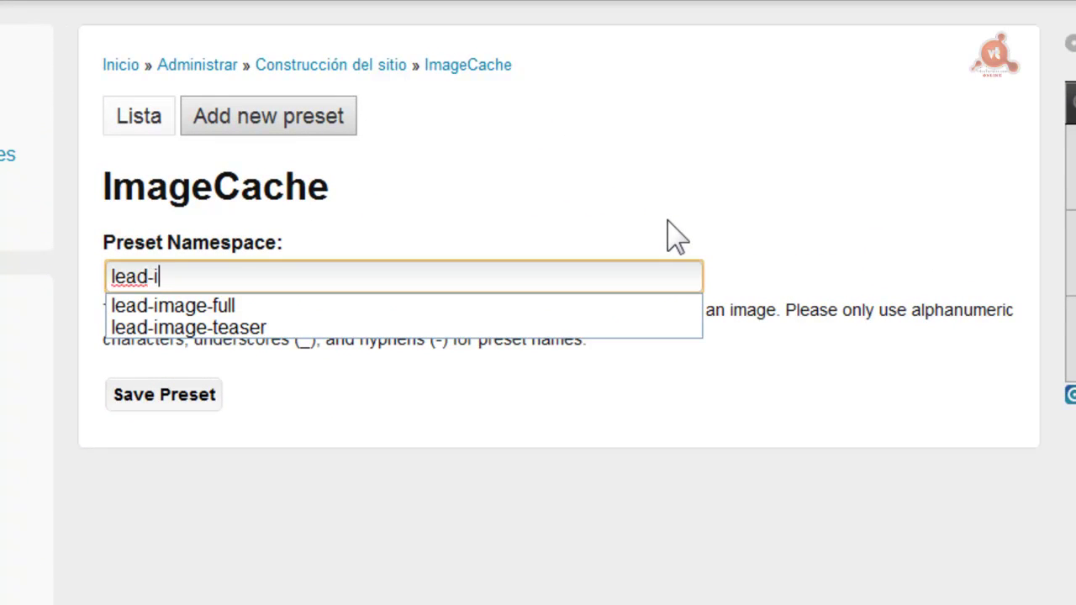
pyautogui.click(235, 327)
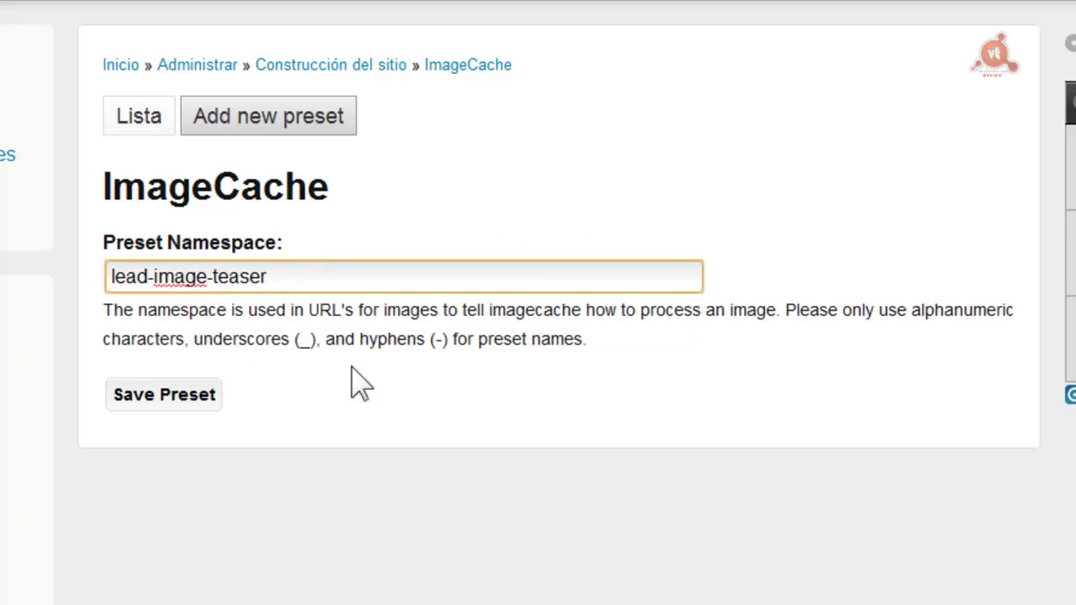
pyautogui.click(155, 395)
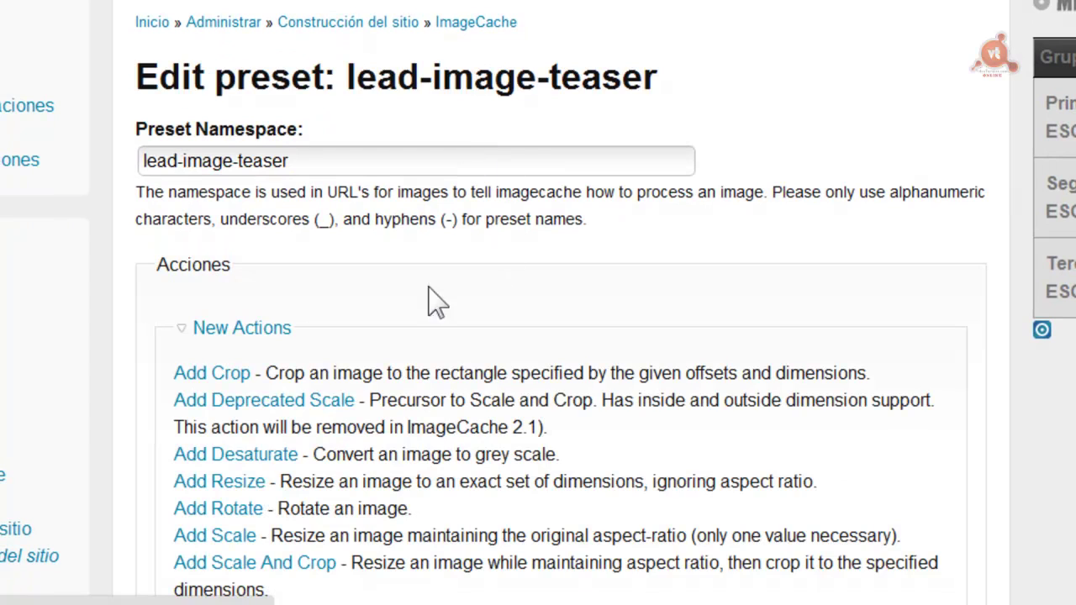
# - Add a Scale action to the lead-image-teaser preset with a width of 200 and an empty height, then return to the ImageCache preset list
pyautogui.click(211, 533)
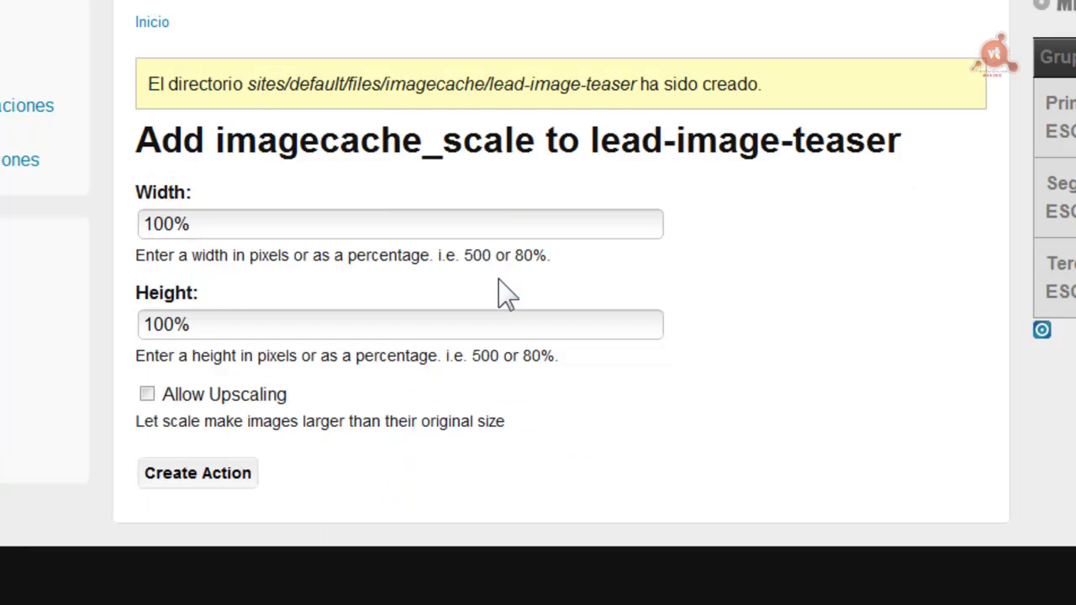
pyautogui.tripleClick(206, 222)
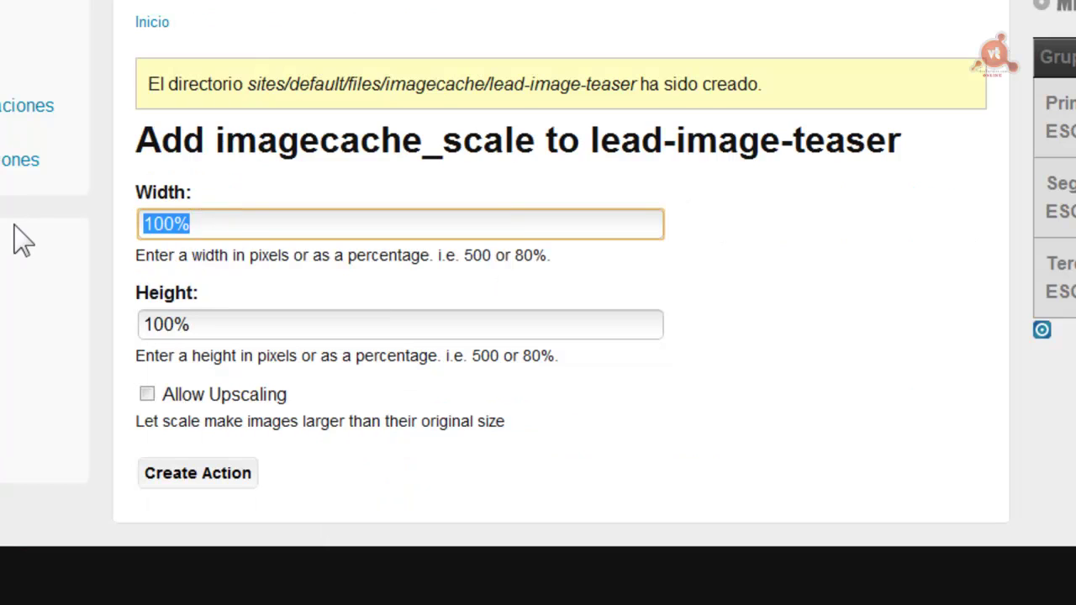
pyautogui.write('2')
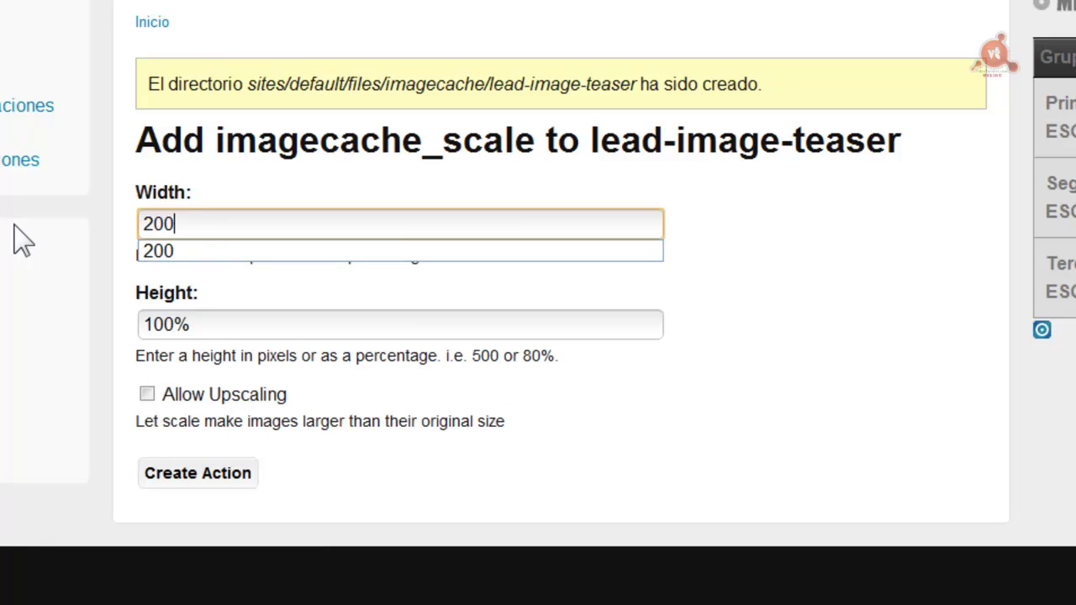
pyautogui.press('Down')
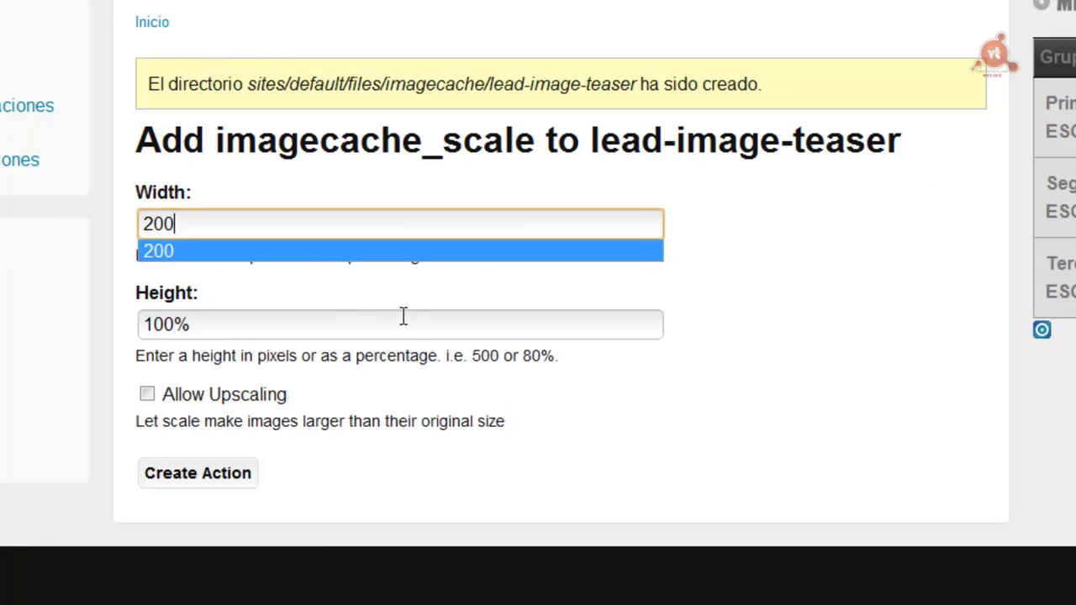
pyautogui.tripleClick(226, 327)
pyautogui.press('BackSpace')
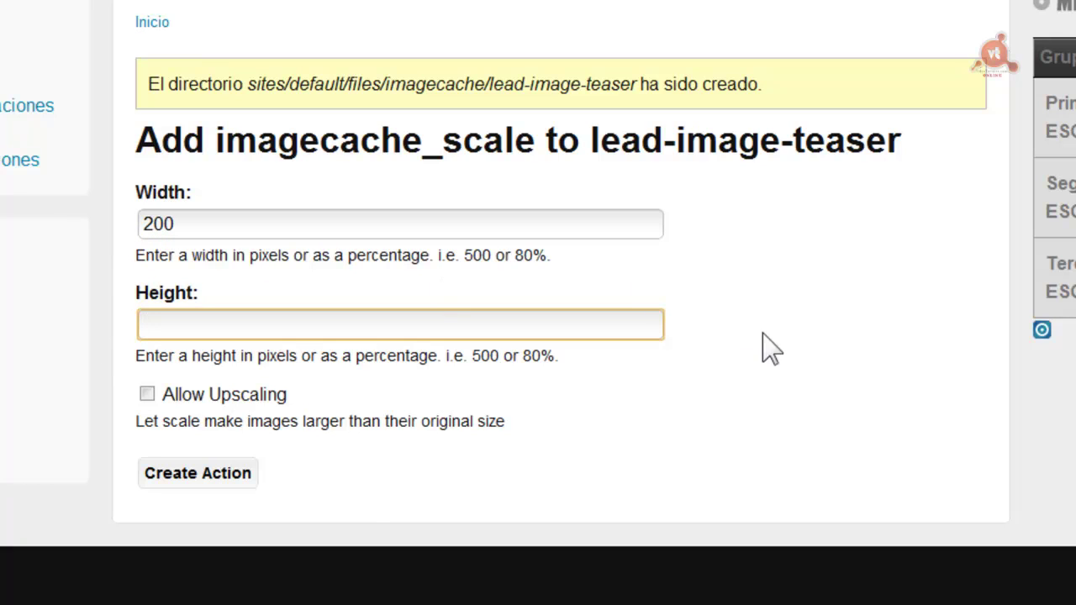
pyautogui.click(195, 473)
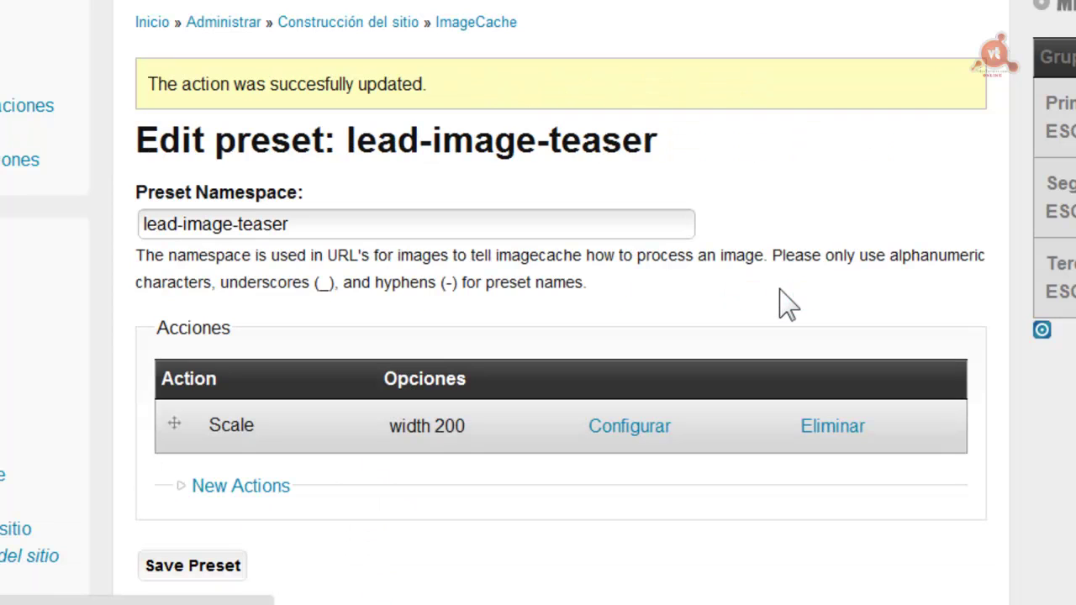
pyautogui.click(475, 22)
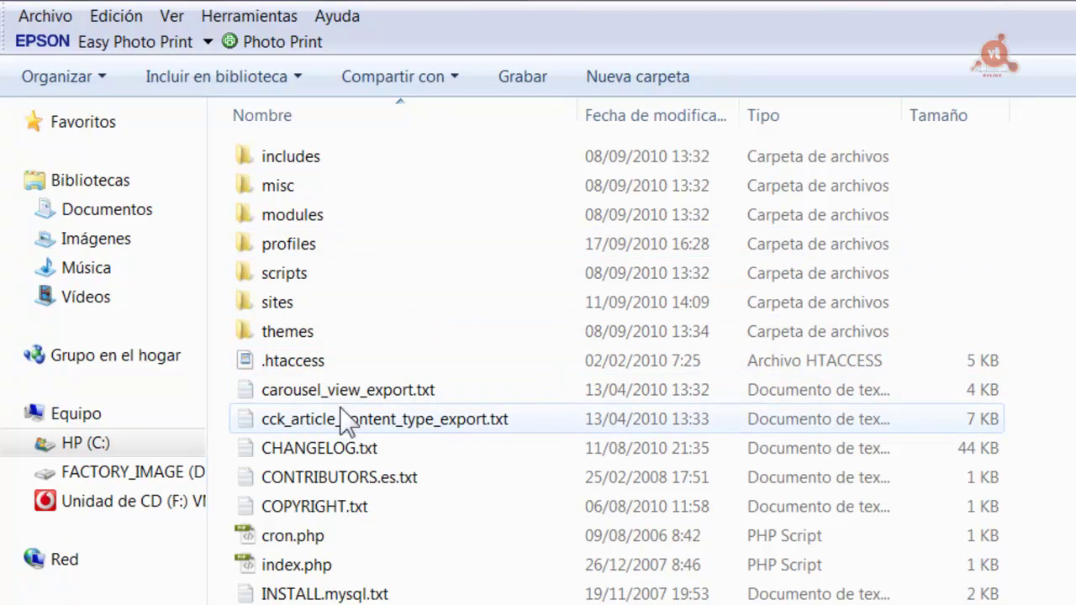
# - Locate cck_article_content_type_export.txt in the site's root folder and open the site's content type import form
pyautogui.click(316, 425)
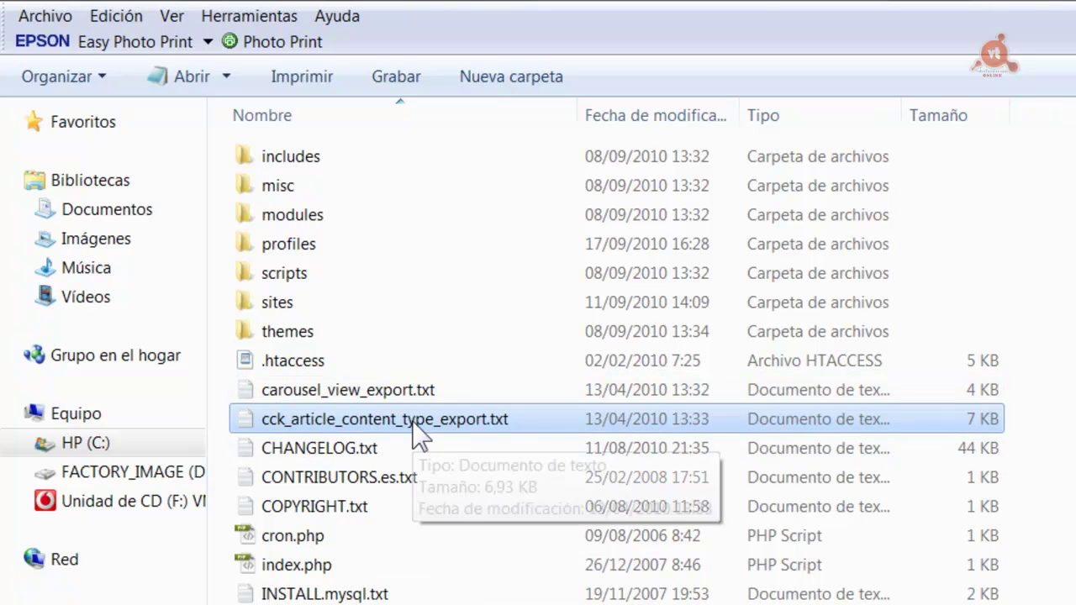
pyautogui.click(1070, 439)
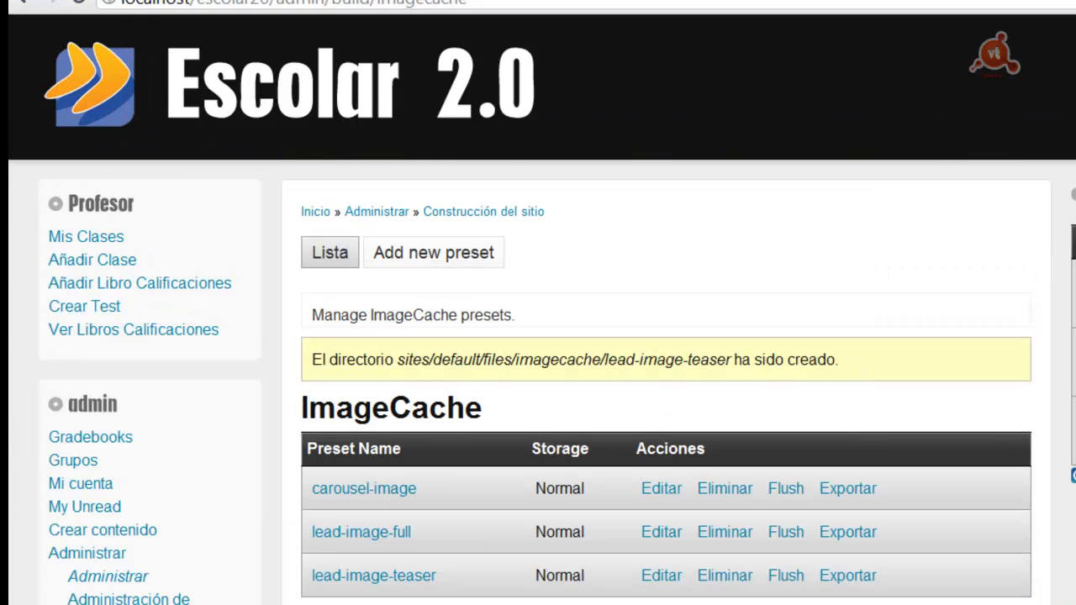
pyautogui.scroll(-5, 391, 370)
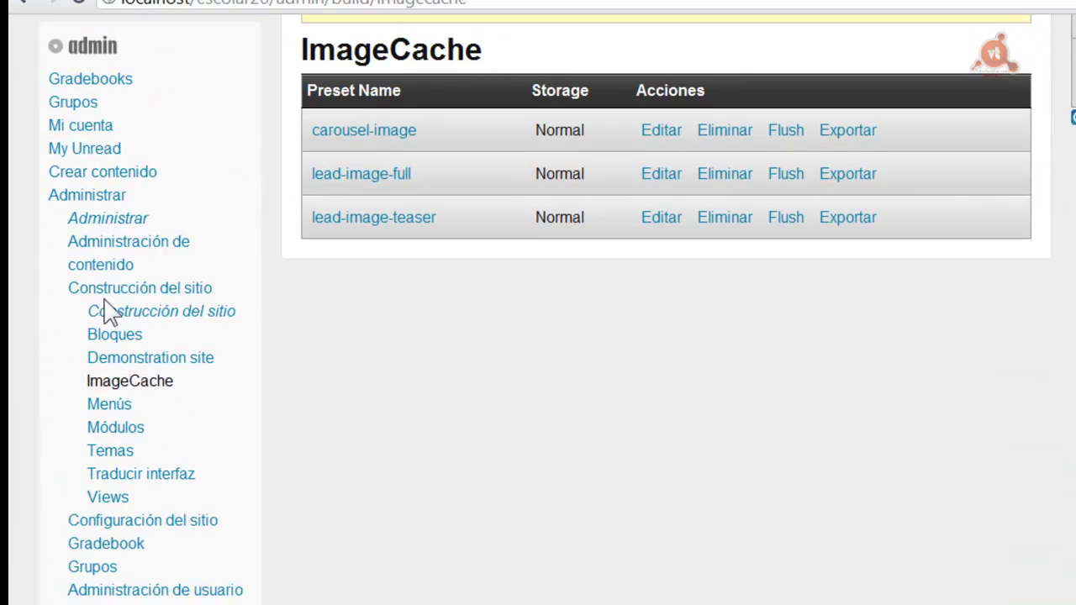
pyautogui.click(152, 252)
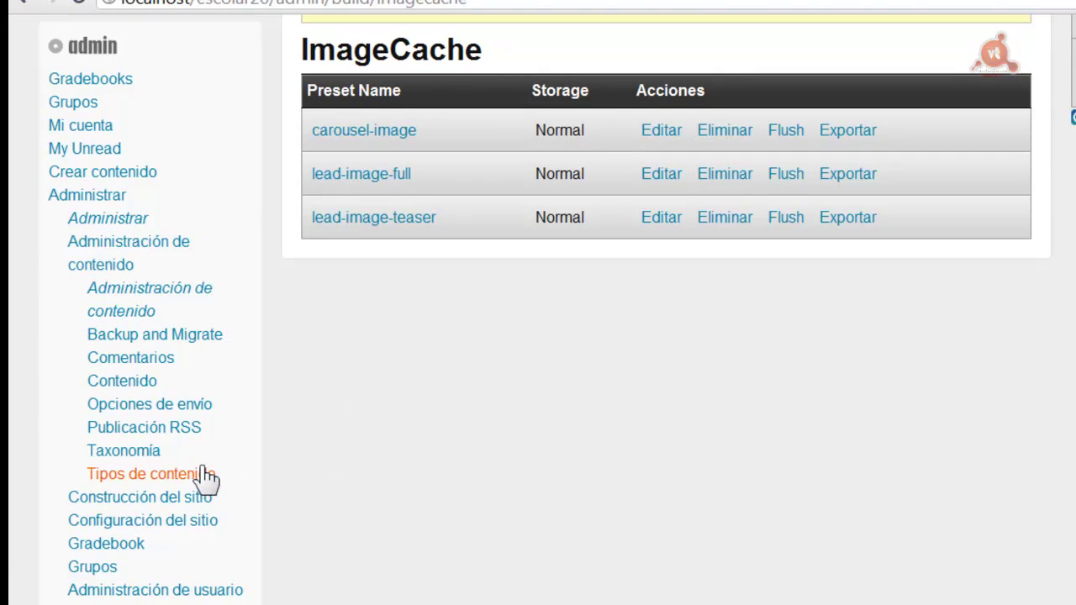
pyautogui.click(148, 474)
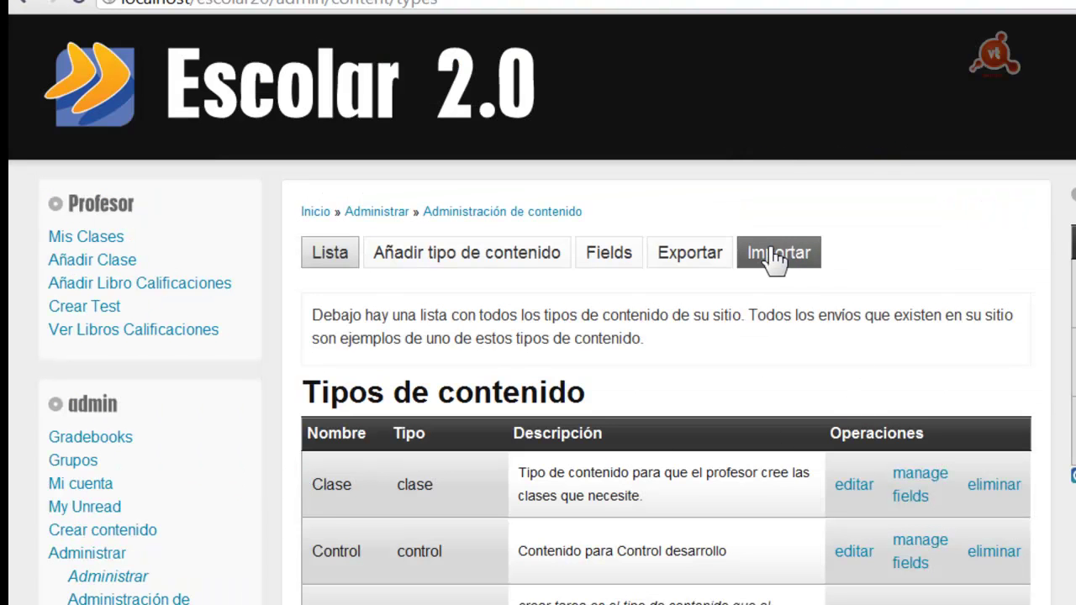
pyautogui.click(777, 257)
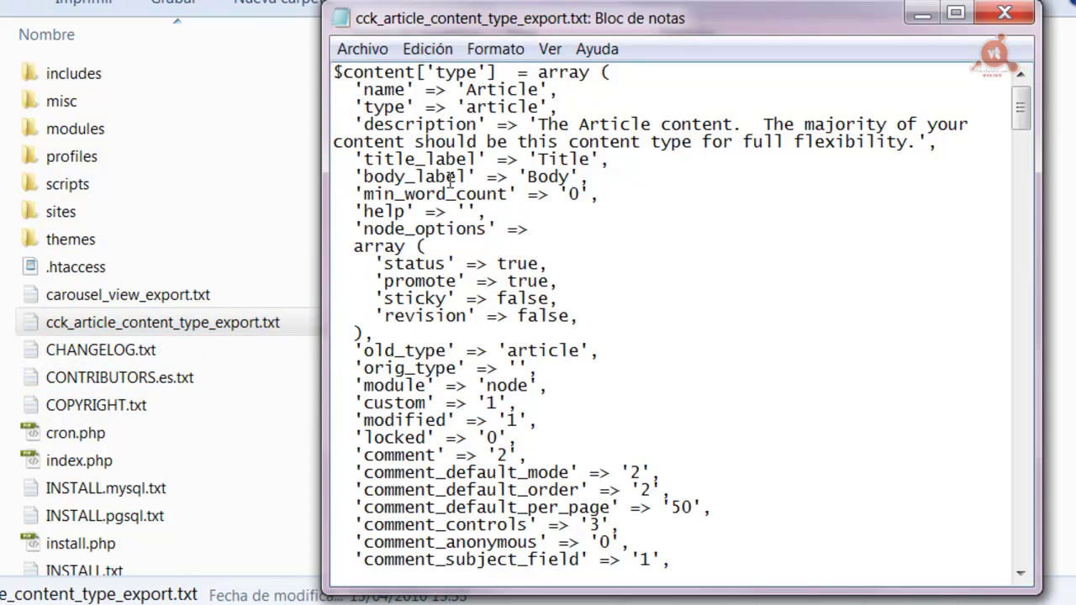
# - Copy the entire contents of cck_article_content_type_export.txt
pyautogui.click(430, 51)
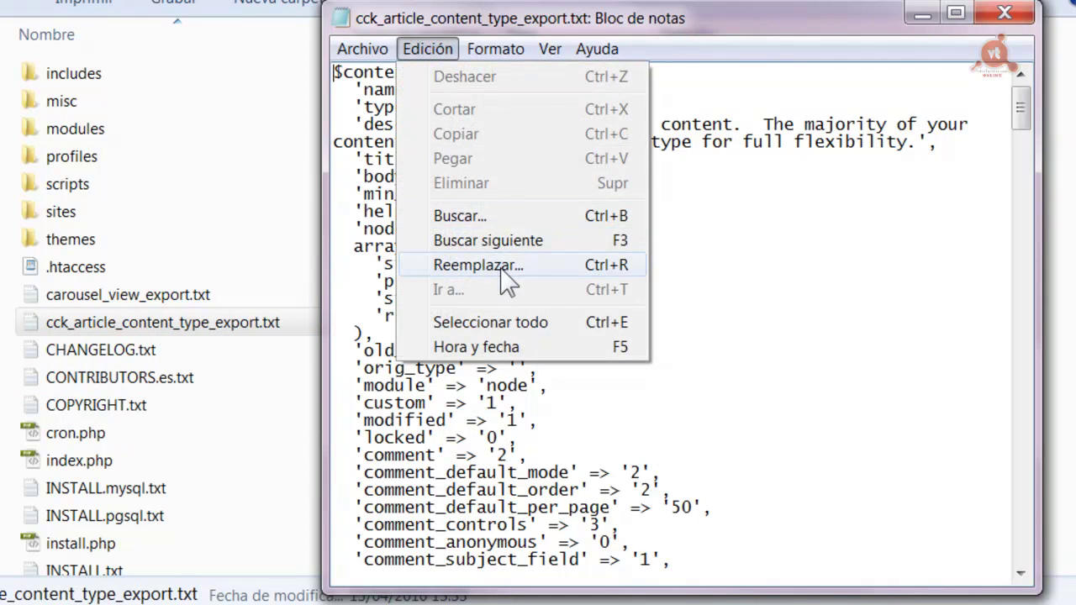
pyautogui.click(504, 324)
pyautogui.click(425, 46)
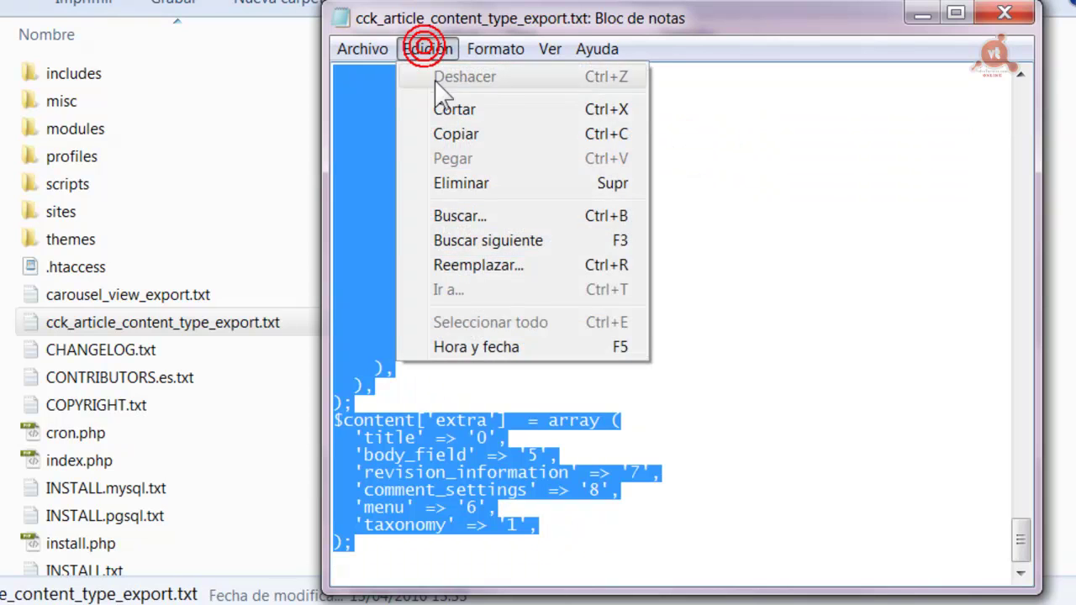
pyautogui.click(394, 137)
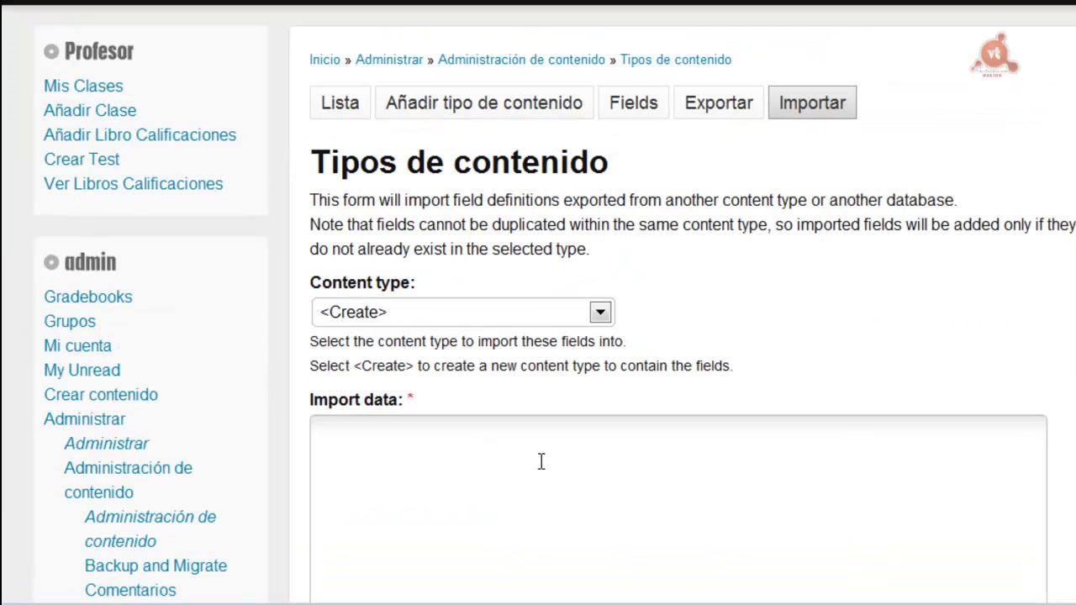
# - Paste the copied export code into the import data and import it as a new content type using <Create>
pyautogui.click(347, 435)
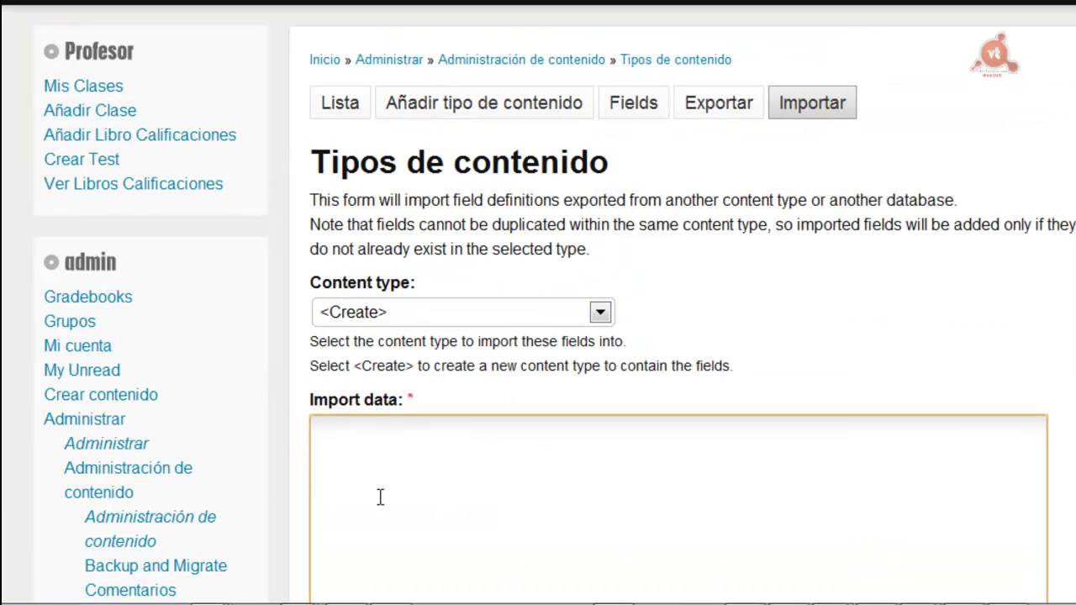
pyautogui.hotkey('ctrl', 'v')
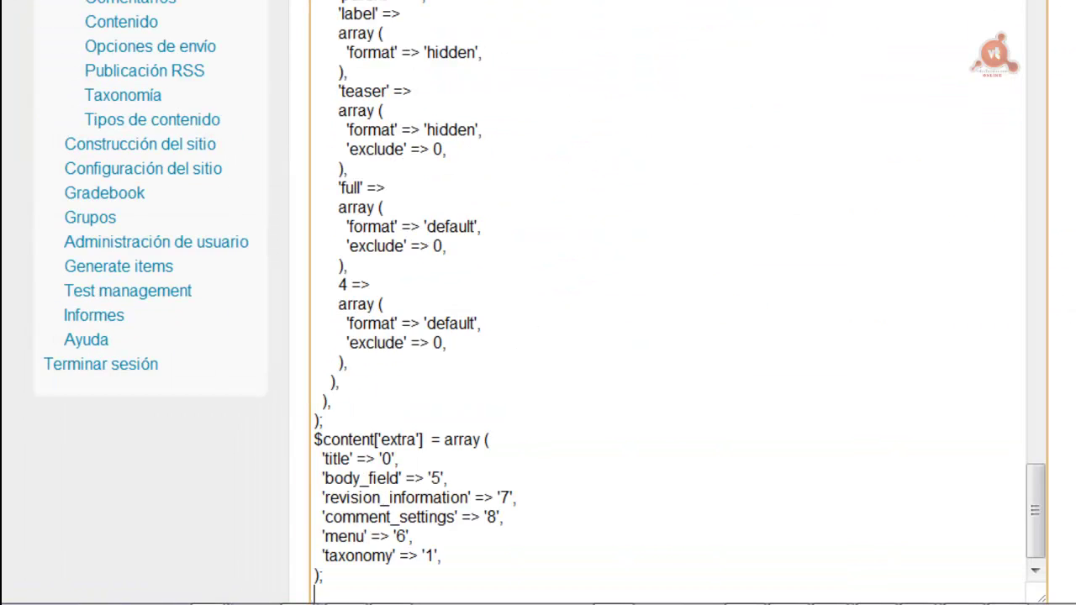
pyautogui.scroll(9, 538, 303)
pyautogui.scroll(-10, 538, 303)
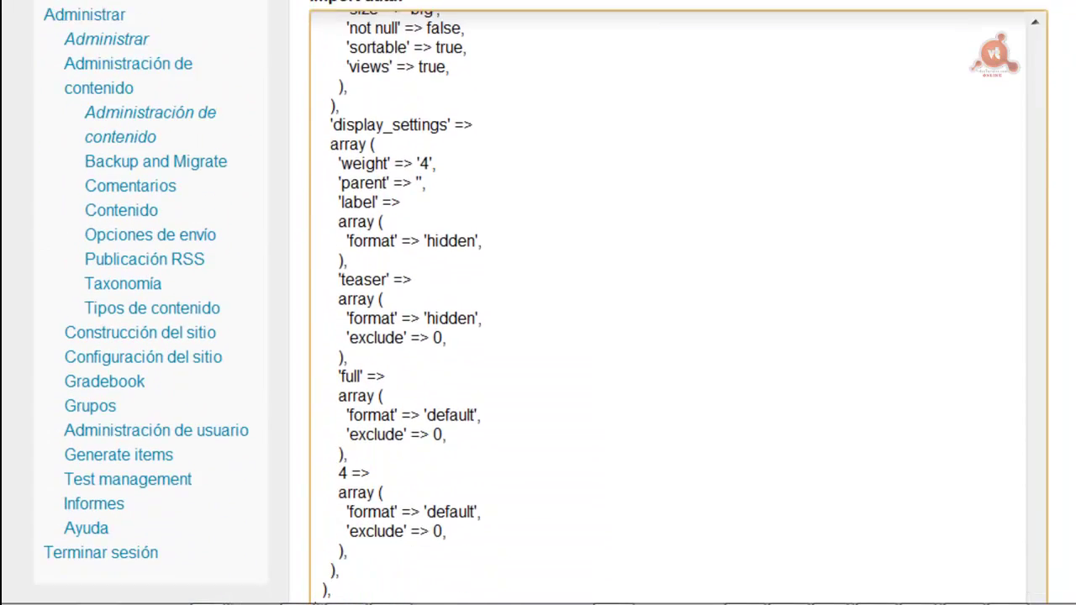
pyautogui.scroll(-1, 538, 303)
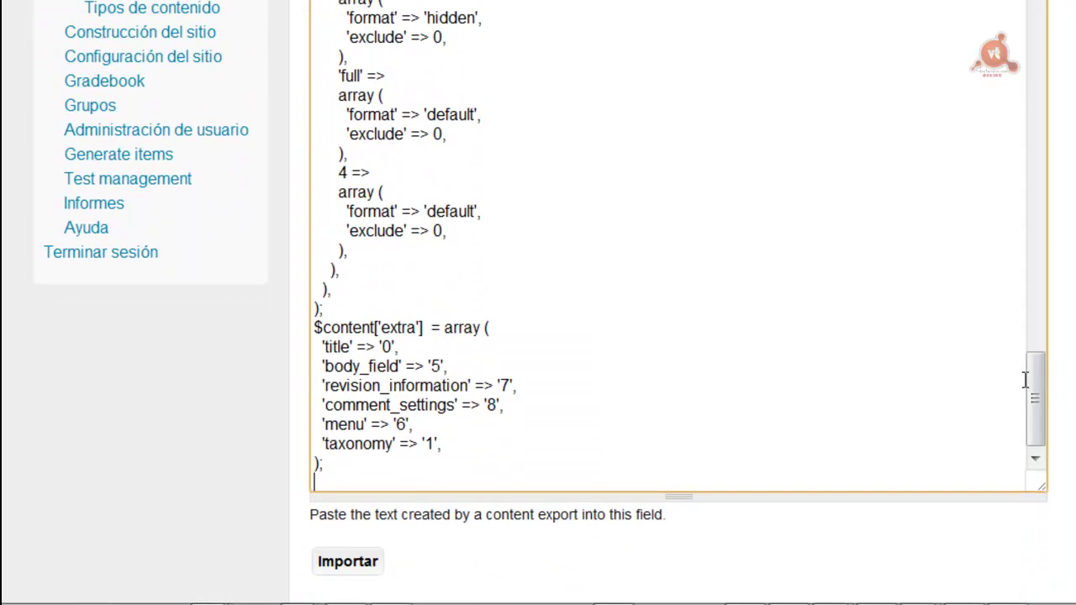
pyautogui.moveTo(1030, 375); pyautogui.dragTo(1047, 463)
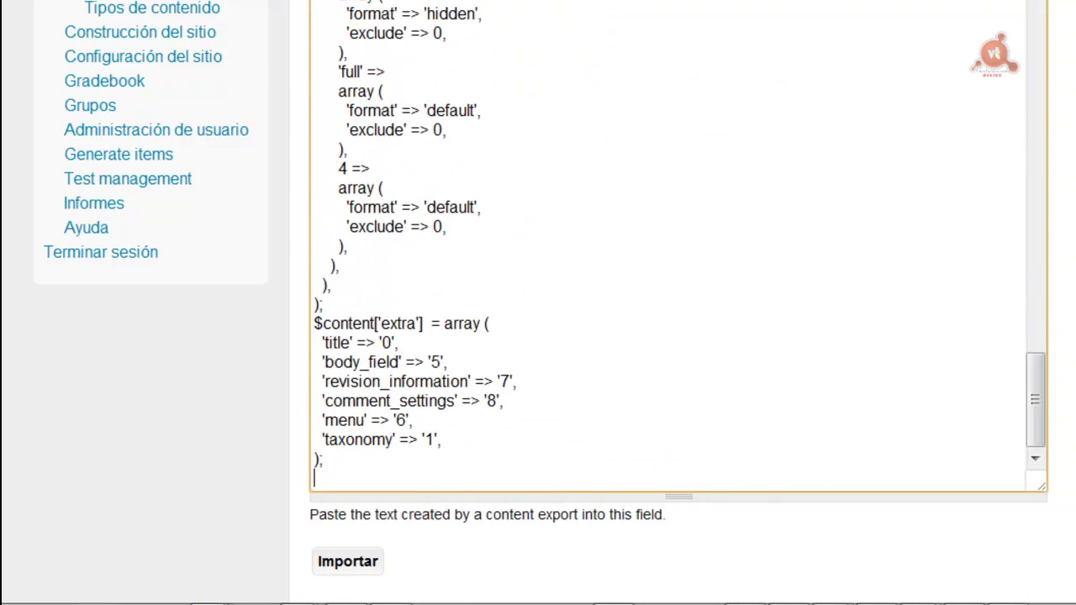
pyautogui.scroll(-3, 538, 302)
pyautogui.click(334, 329)
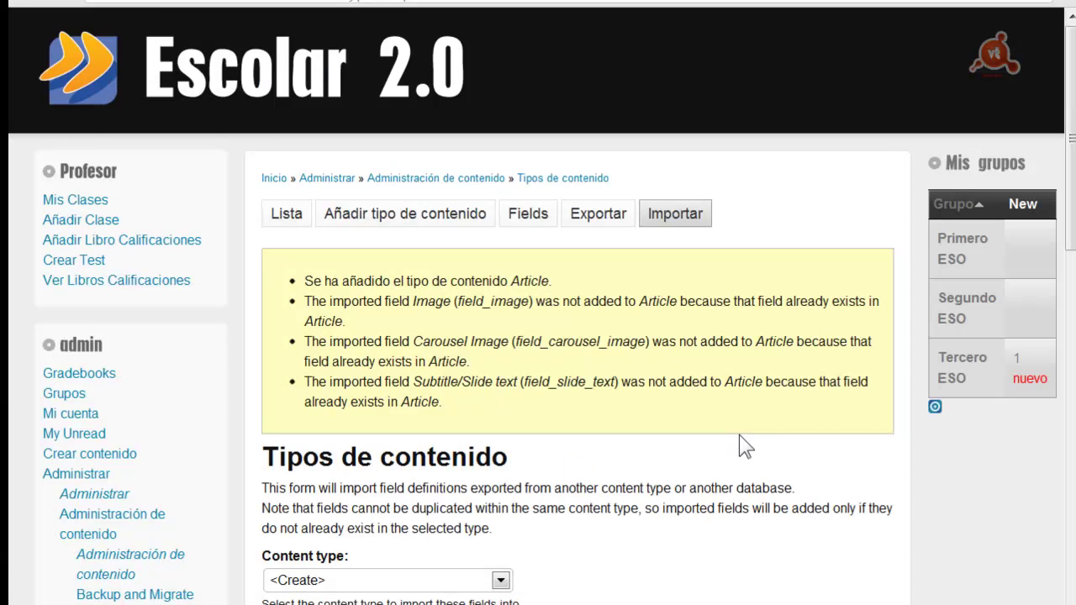
# - Check the content types list for the imported Article type and open its edit page
pyautogui.moveTo(1070, 104); pyautogui.dragTo(1069, 252)
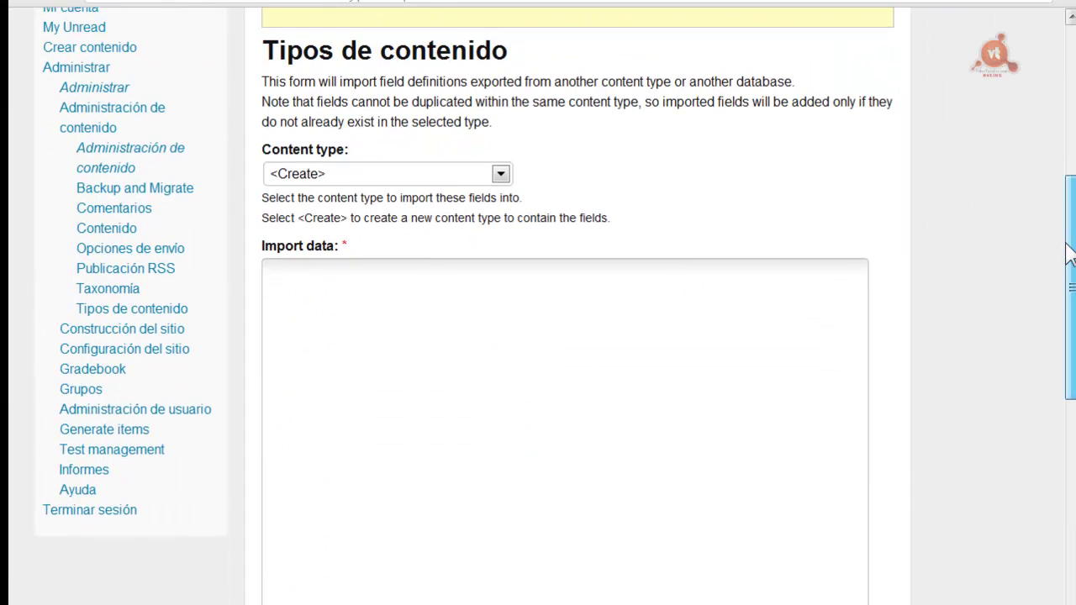
pyautogui.click(145, 310)
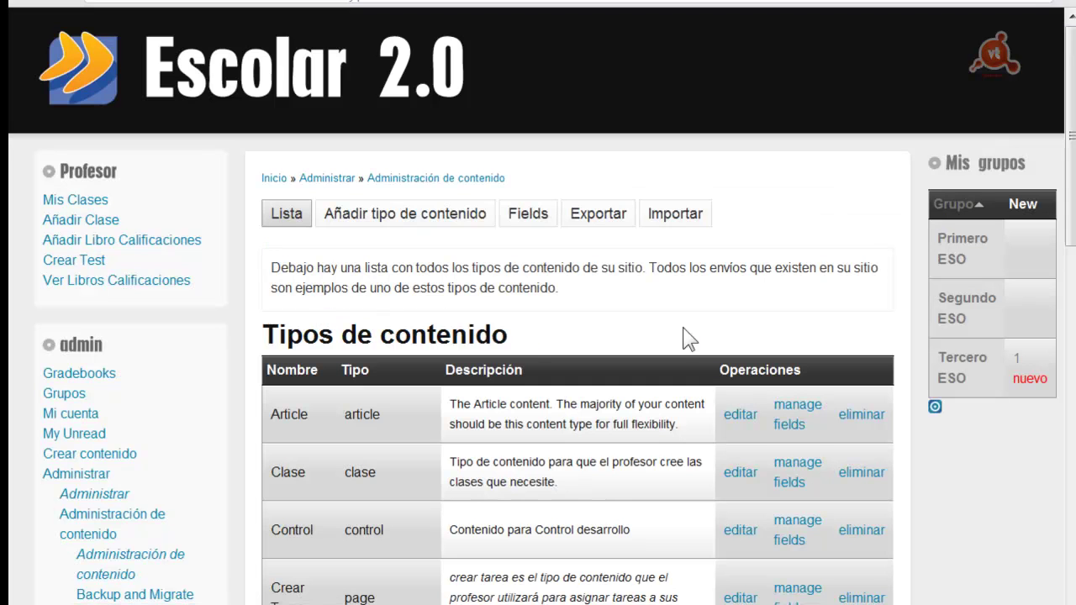
pyautogui.moveTo(1071, 136); pyautogui.dragTo(1072, 226)
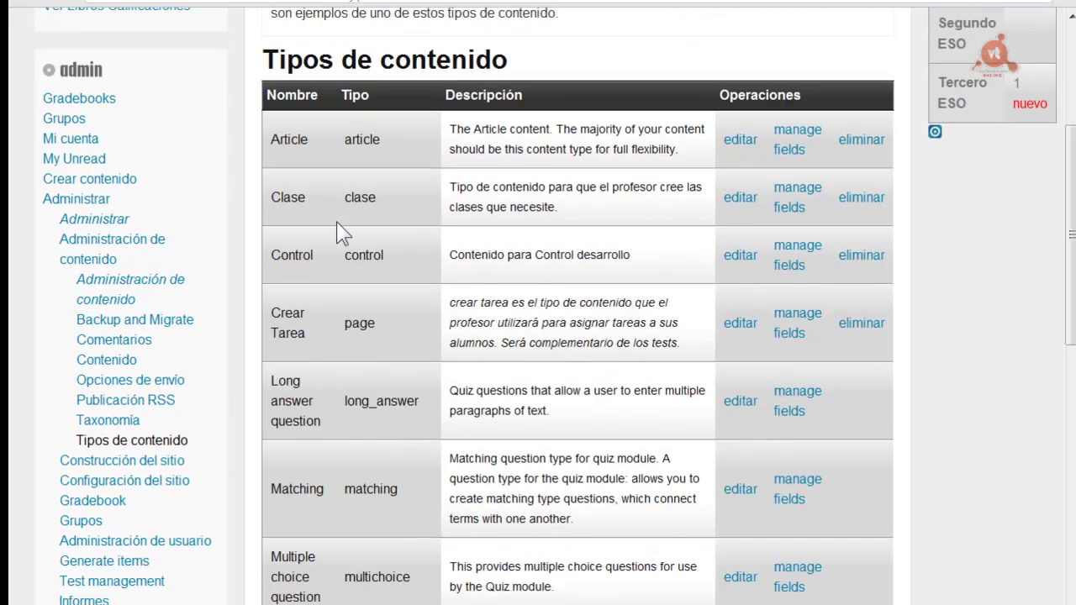
pyautogui.click(732, 141)
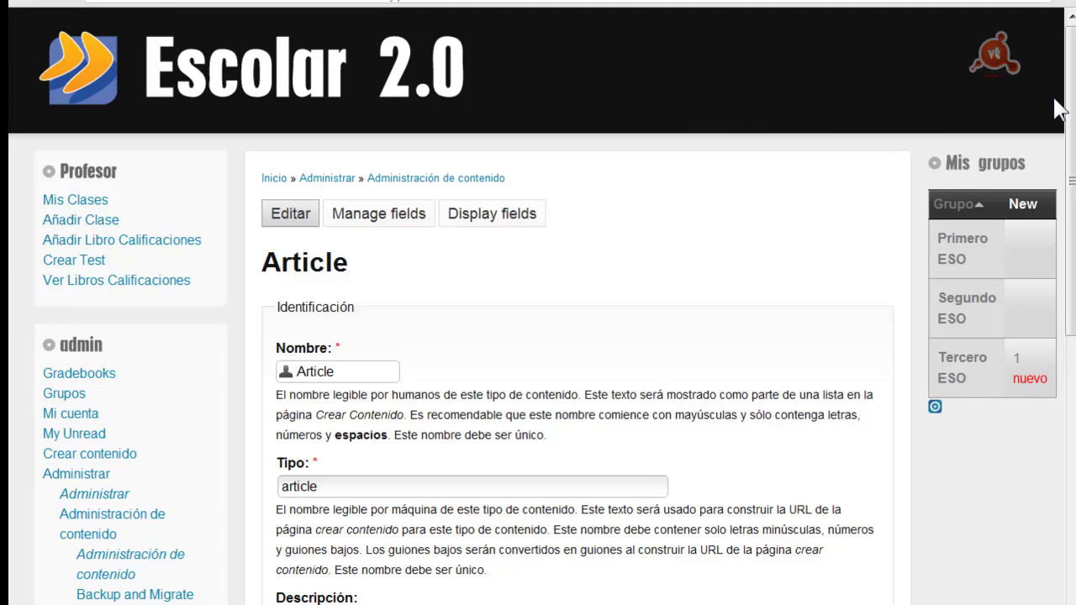
# - Open the field management of the Article content type and review its fields
pyautogui.moveTo(1070, 87); pyautogui.dragTo(1070, 117)
pyautogui.click(372, 158)
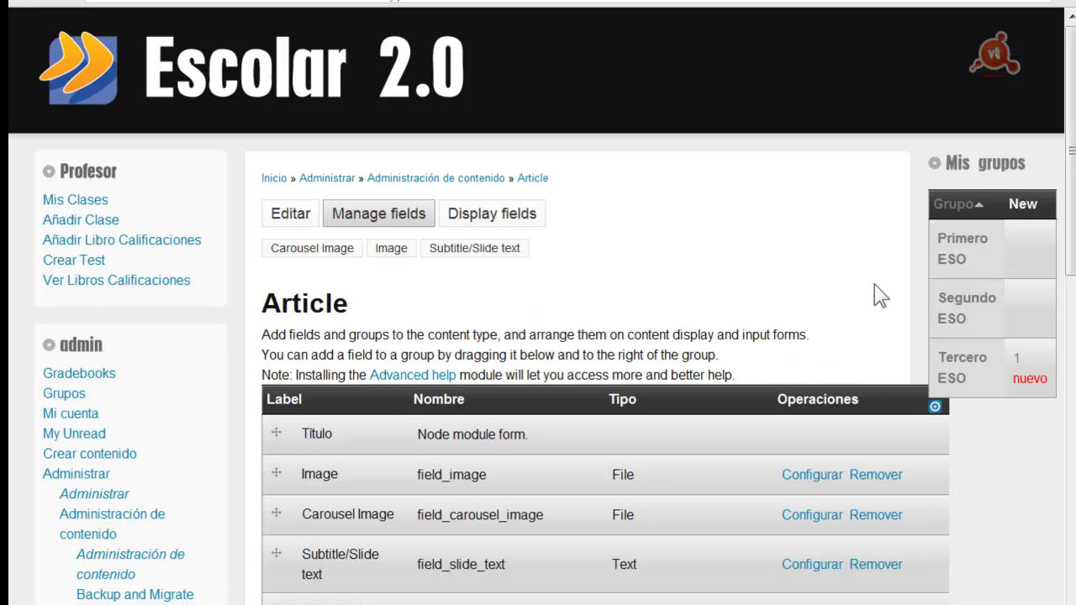
pyautogui.moveTo(1071, 168); pyautogui.dragTo(1071, 331)
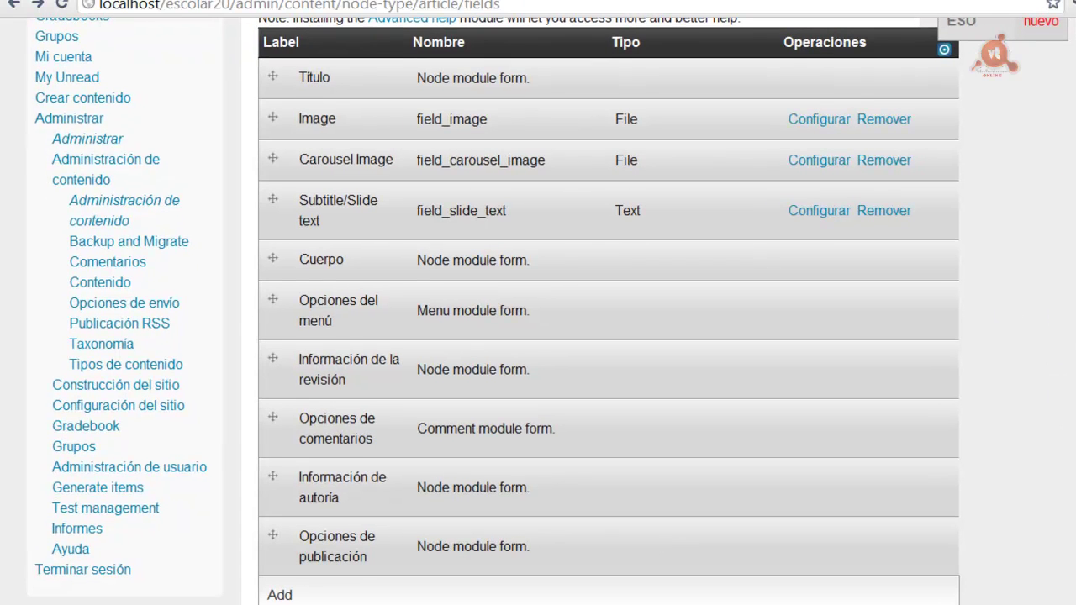
pyautogui.scroll(4, 538, 311)
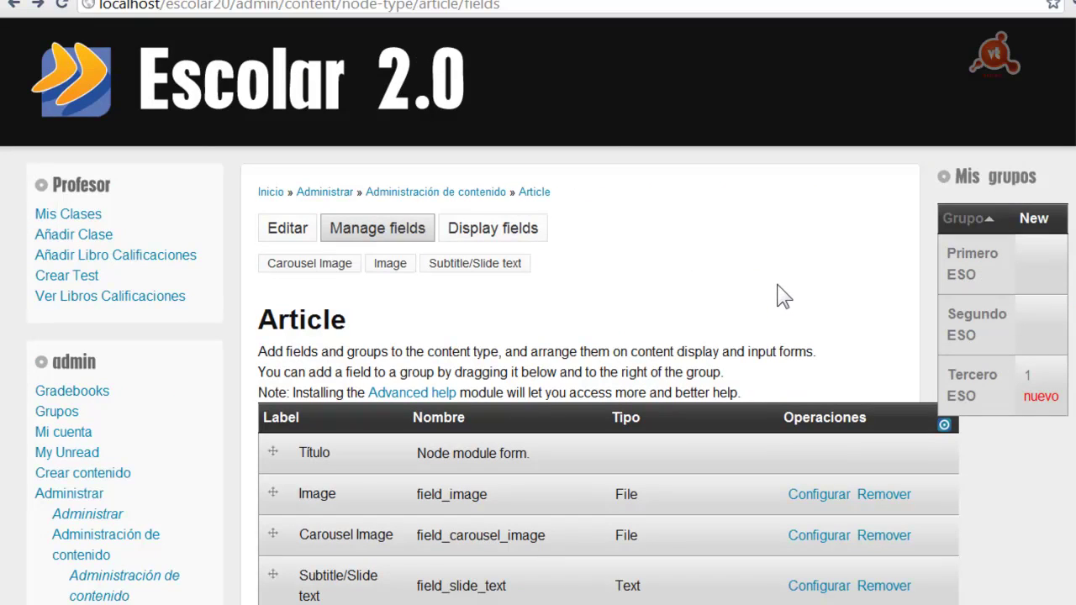
pyautogui.scroll(-4, 757, 302)
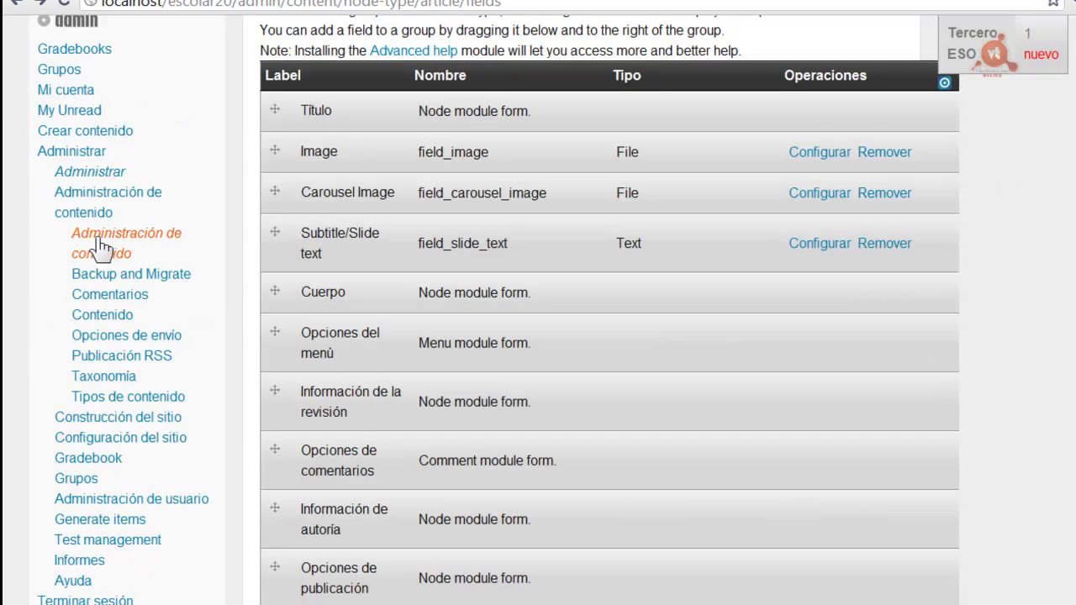
# - Start a new taxonomy vocabulary and name it Tags
pyautogui.click(109, 378)
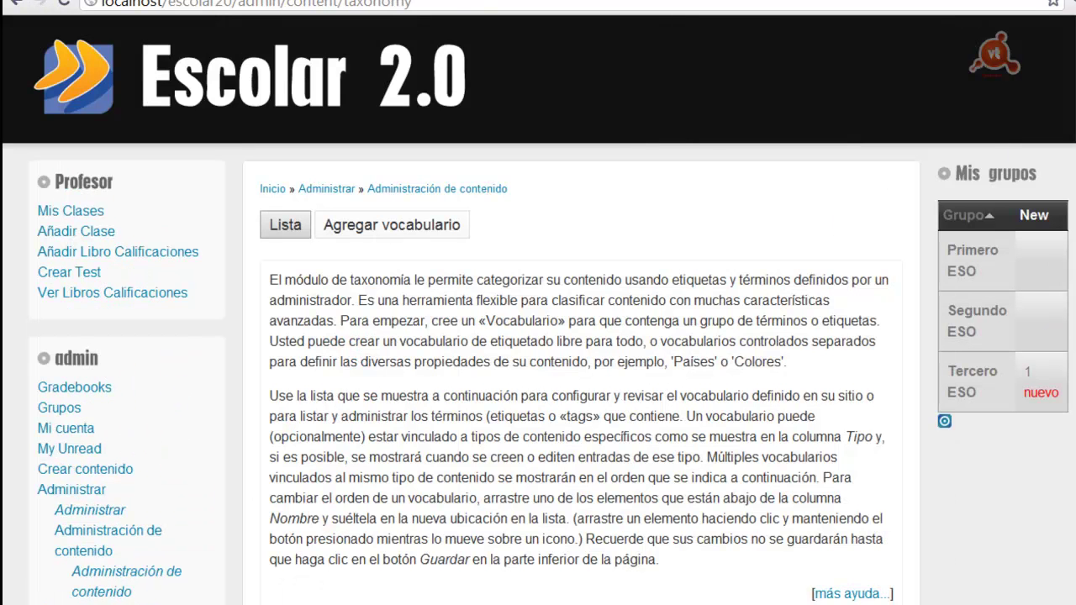
pyautogui.scroll(-1, 555, 284)
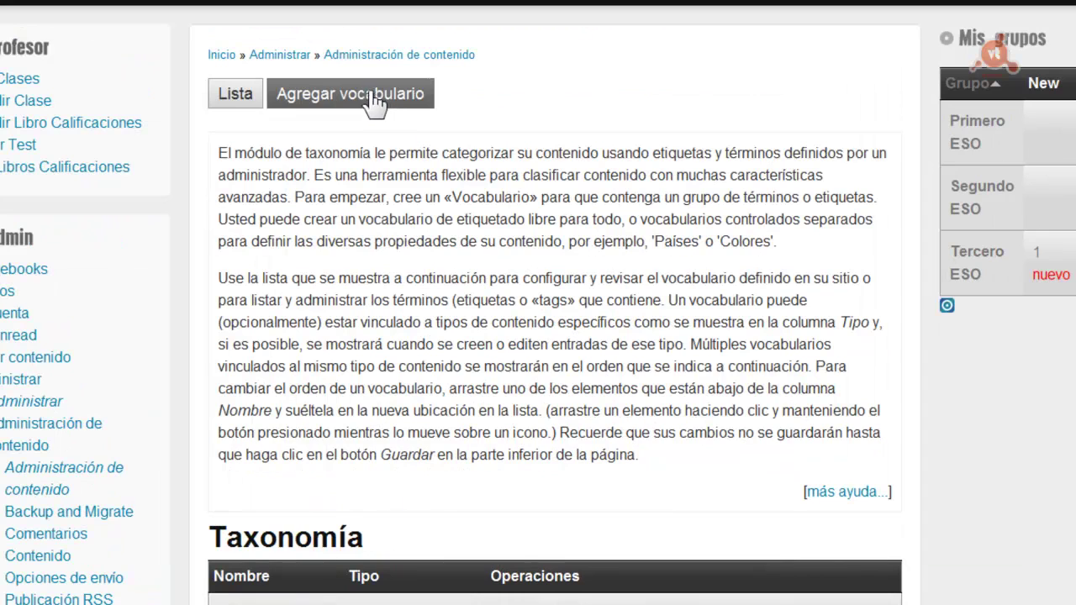
pyautogui.click(395, 160)
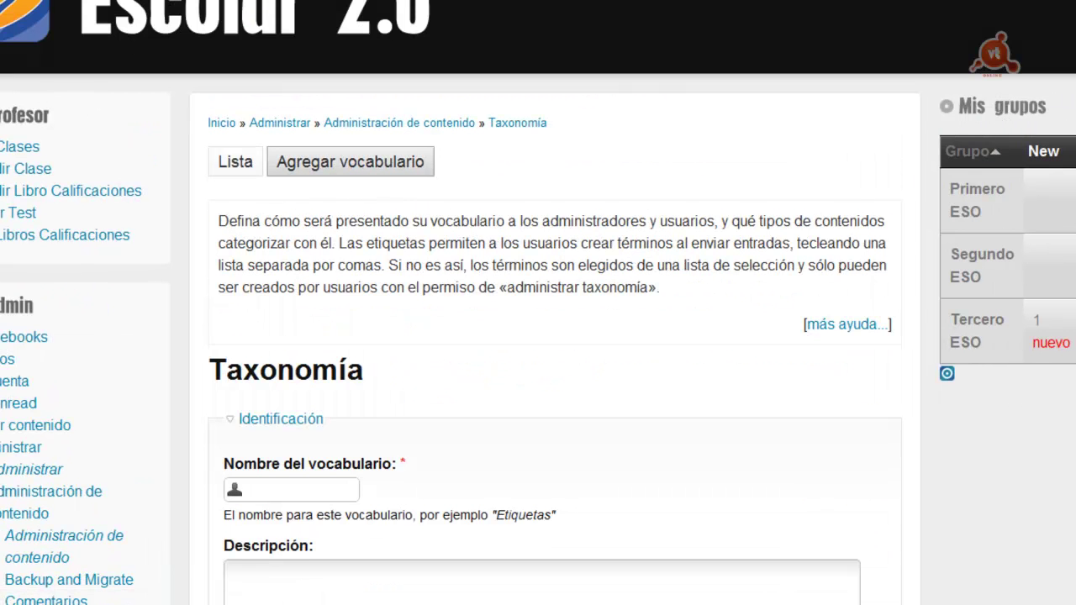
pyautogui.scroll(-5, 538, 337)
pyautogui.click(287, 97)
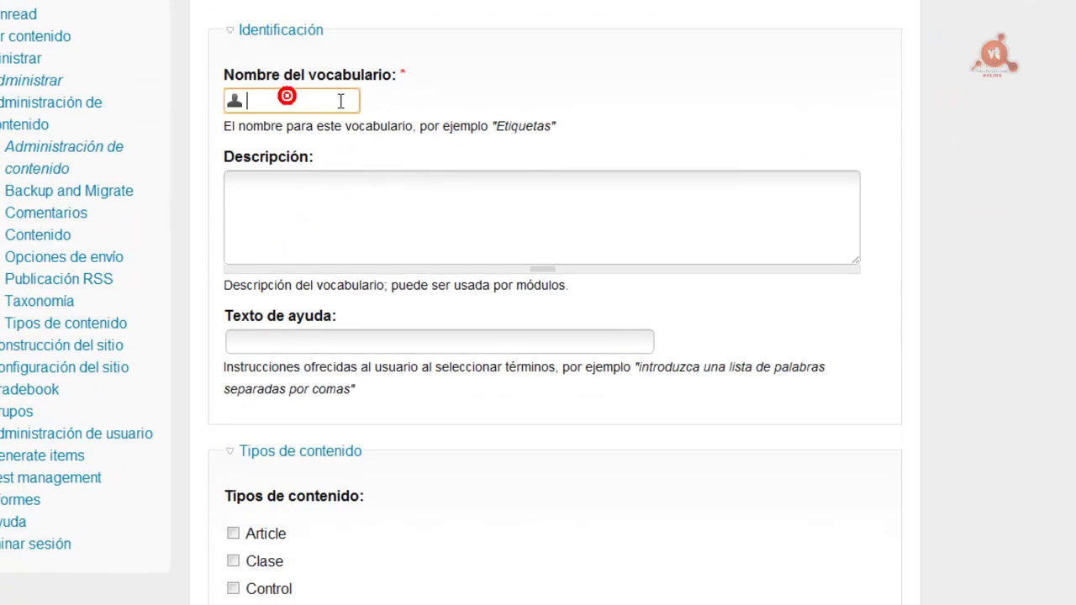
pyautogui.write('TAgs')
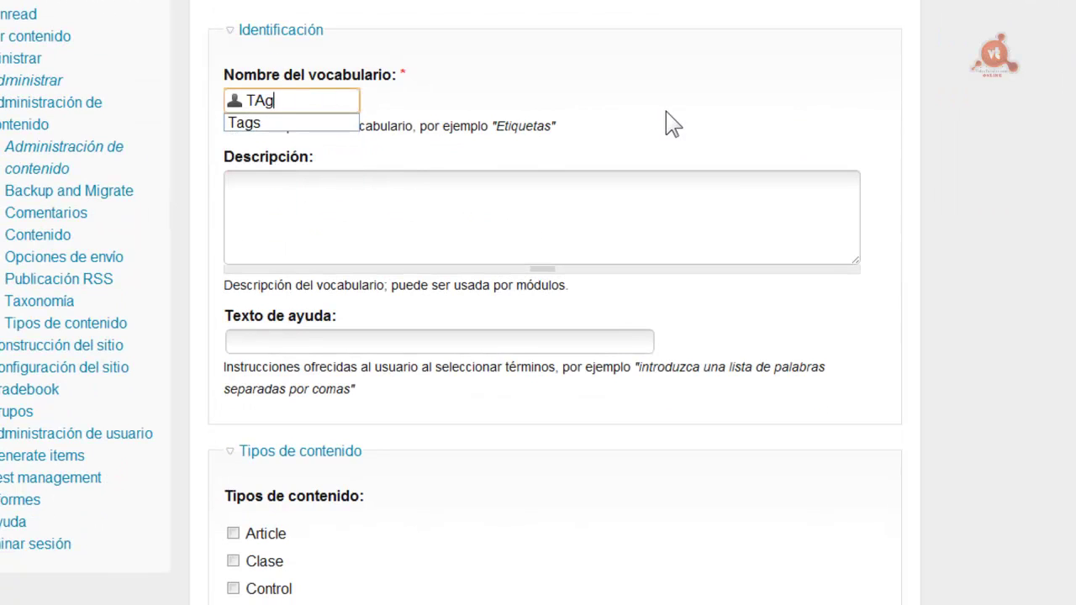
pyautogui.press('BackSpace')
pyautogui.press('BackSpace')
pyautogui.write('ag')
# - Assign the vocabulary to the Article content type, enable the Etiquetas option and save it
pyautogui.scroll(-5, 393, 183)
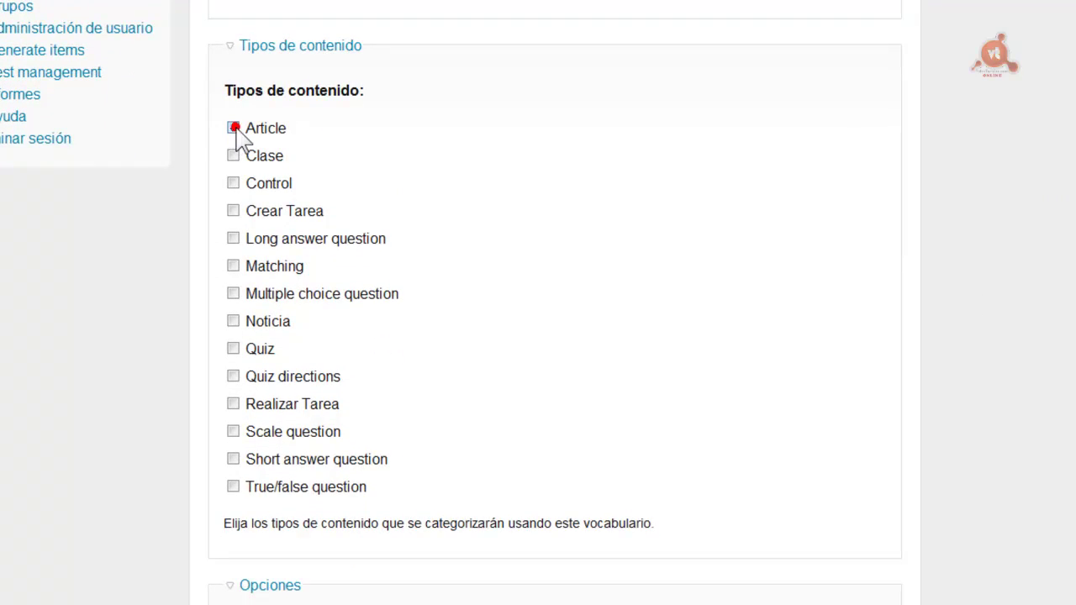
pyautogui.click(234, 127)
pyautogui.scroll(-6, 555, 303)
pyautogui.scroll(1, 555, 303)
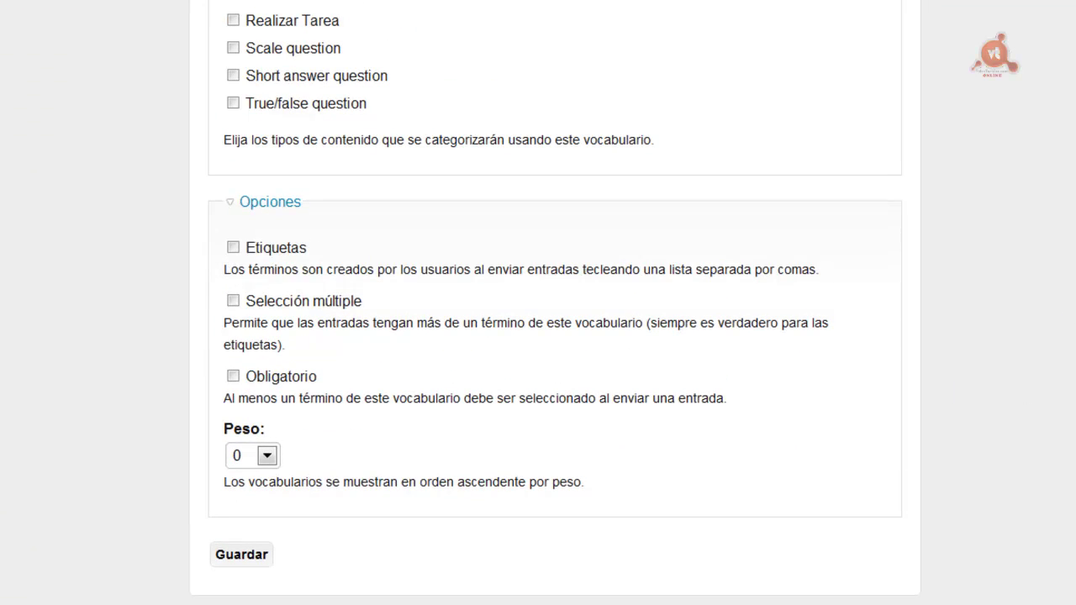
pyautogui.click(233, 248)
pyautogui.scroll(4, 851, 503)
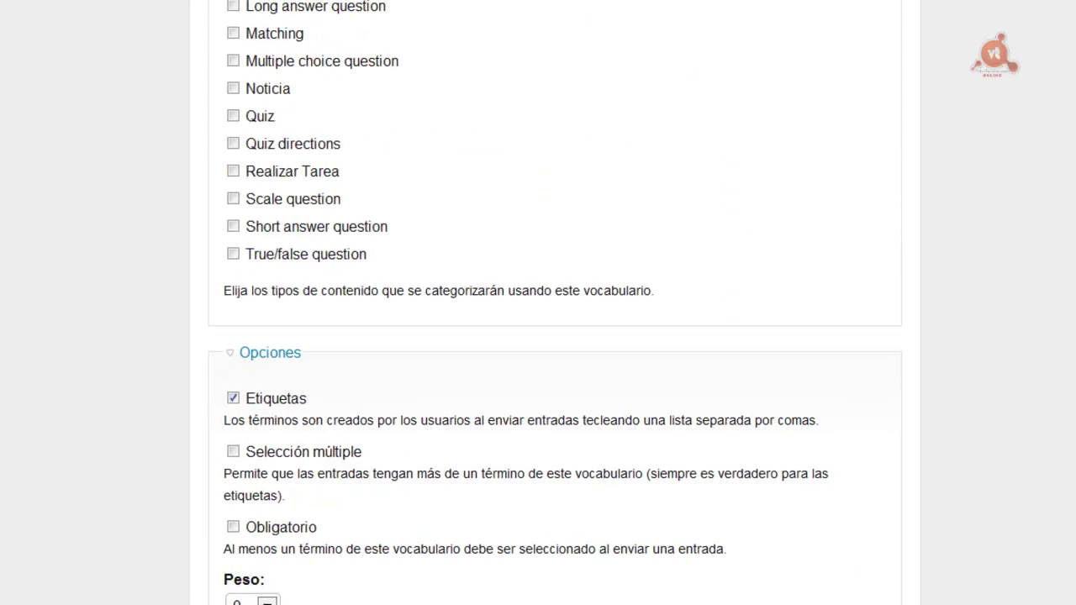
pyautogui.scroll(-2, 852, 503)
pyautogui.scroll(-5, 851, 503)
pyautogui.click(219, 353)
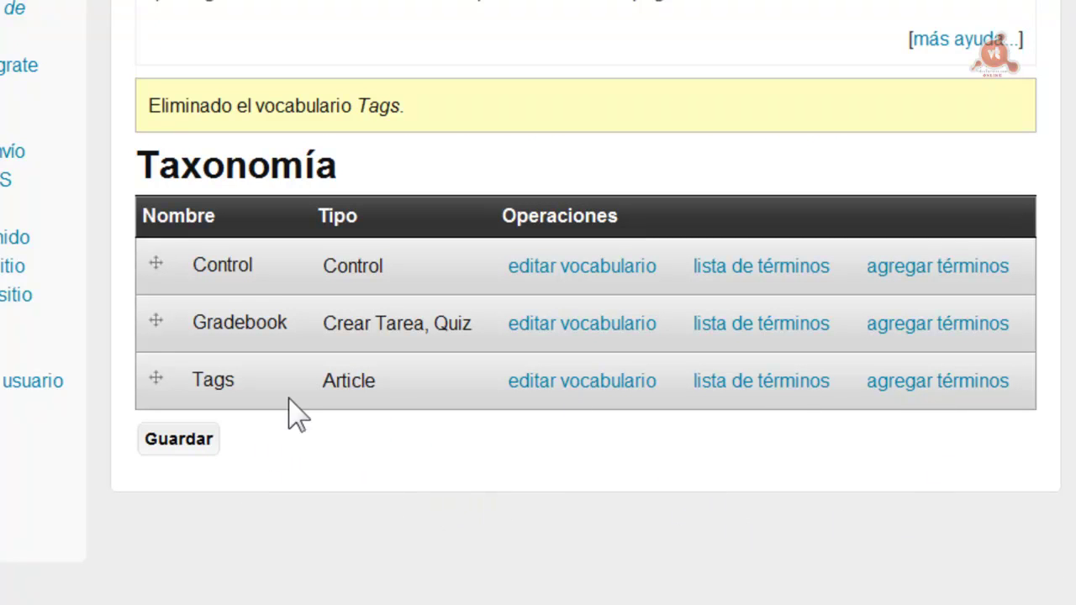
# - Add the term Featured to the Tags vocabulary and save it
pyautogui.click(948, 382)
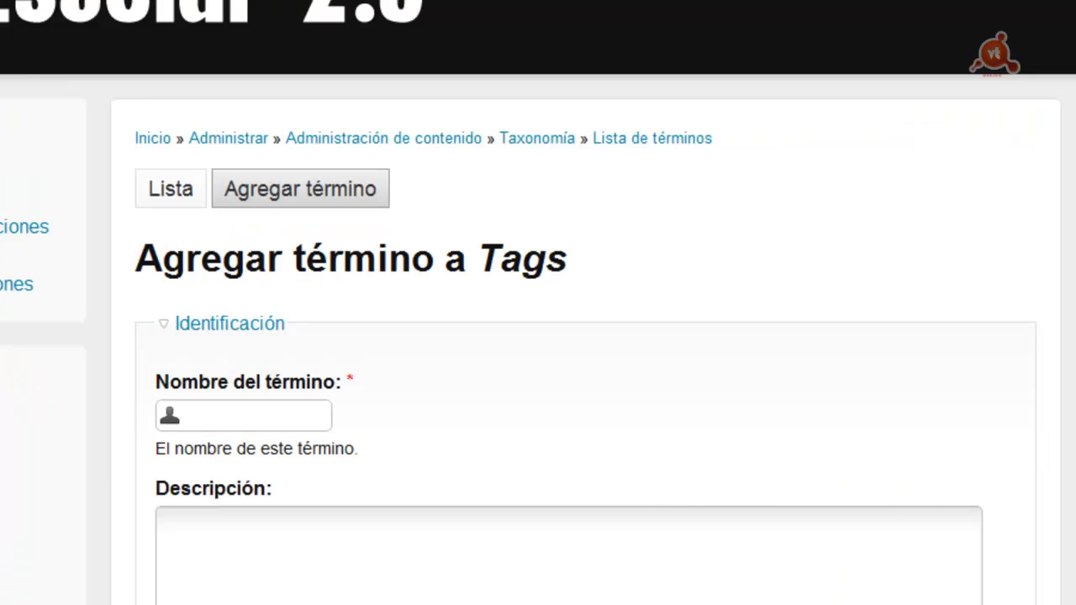
pyautogui.scroll(-3, 689, 231)
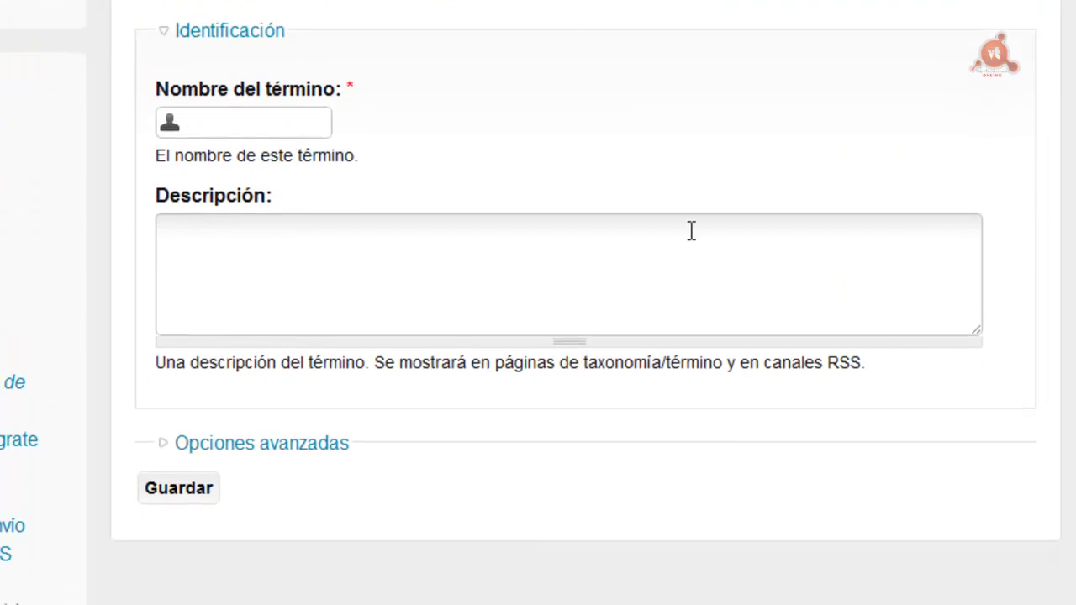
pyautogui.click(200, 126)
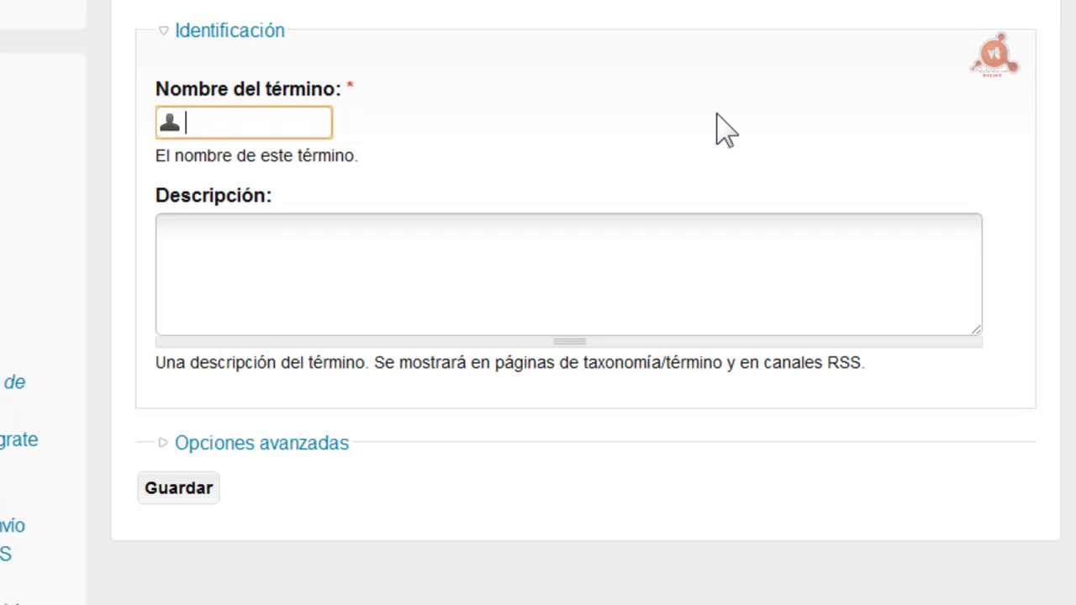
pyautogui.write('Featured')
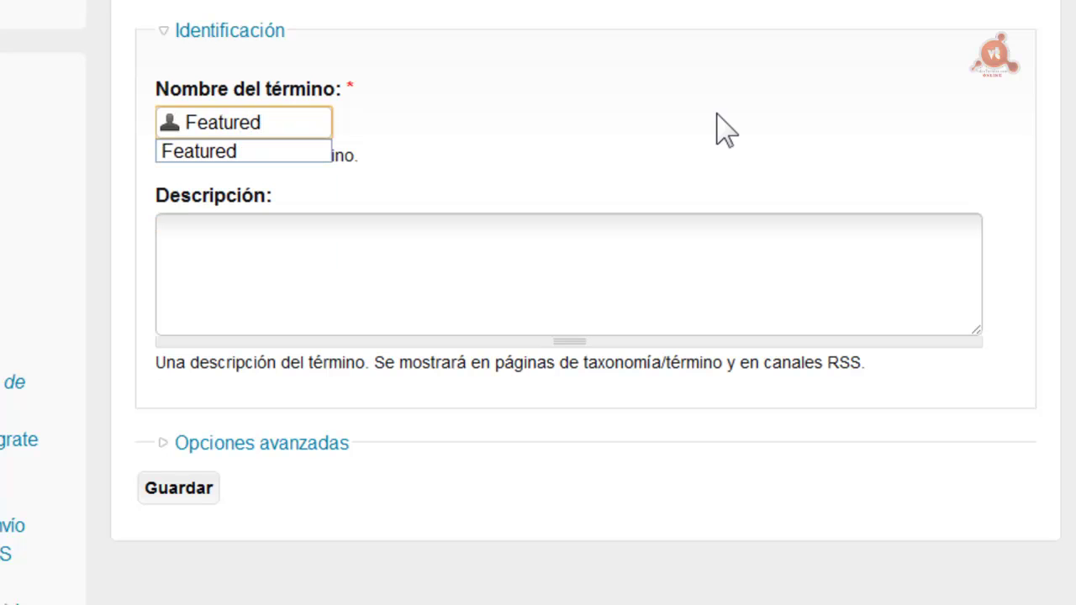
pyautogui.click(670, 145)
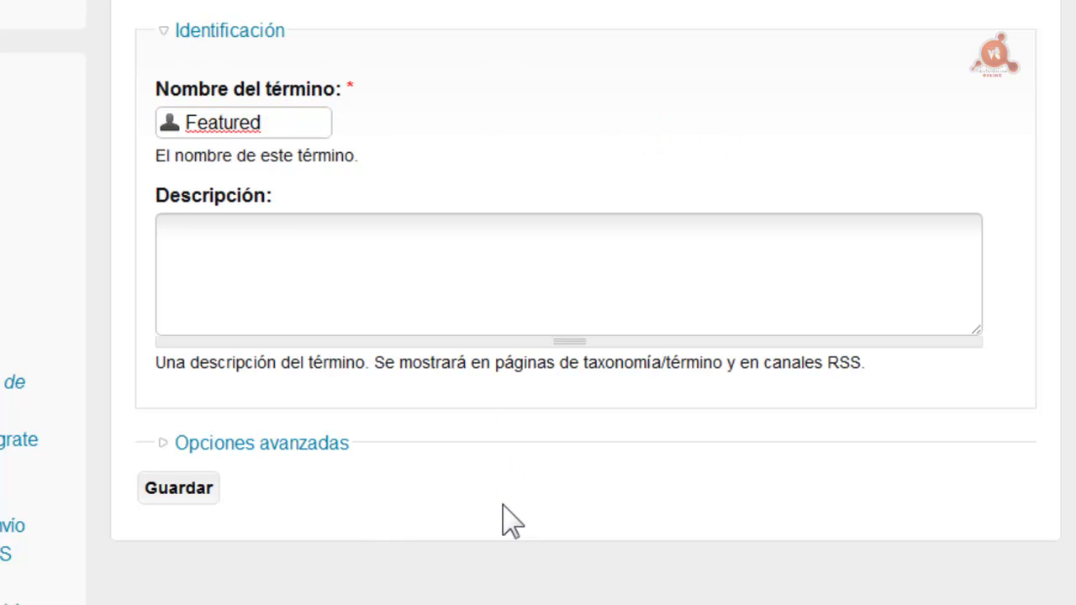
pyautogui.click(179, 489)
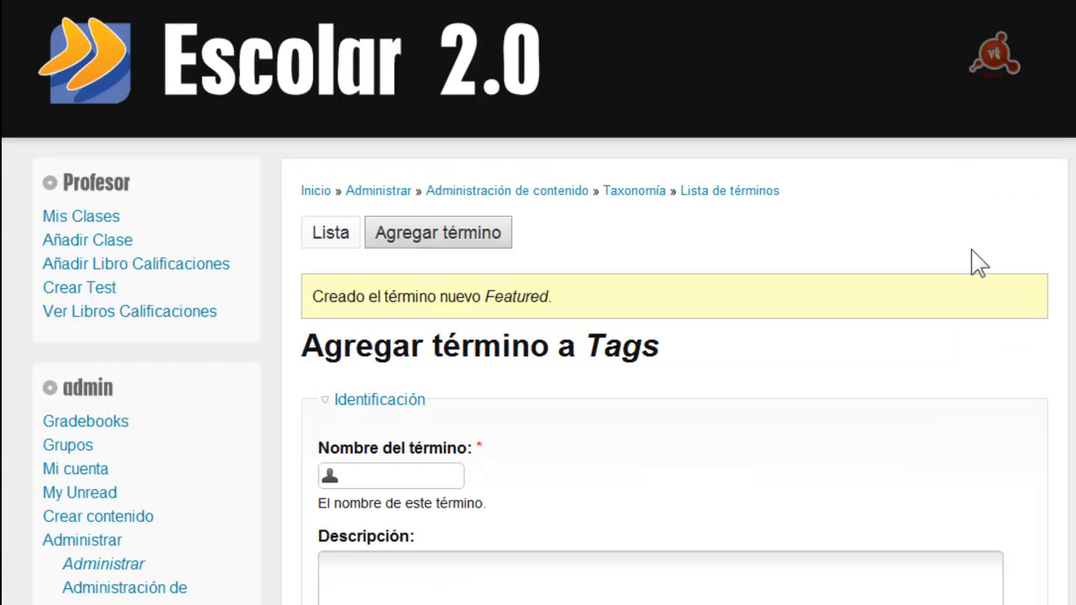
# - Go to the site's Views administration and open its import page
pyautogui.scroll(-6, 673, 336)
pyautogui.scroll(1, 673, 336)
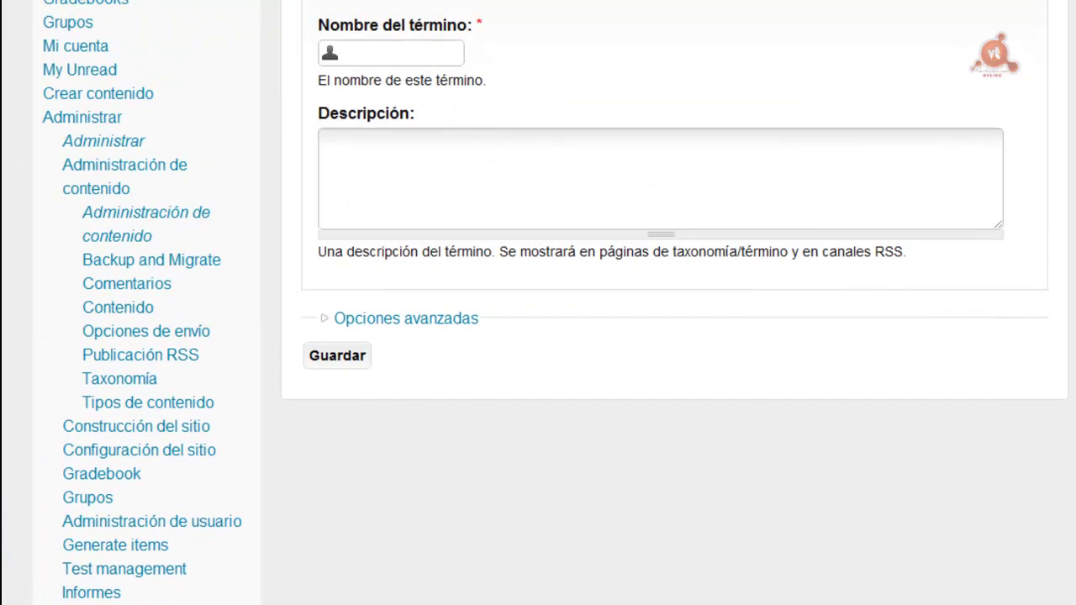
pyautogui.scroll(-1, 672, 336)
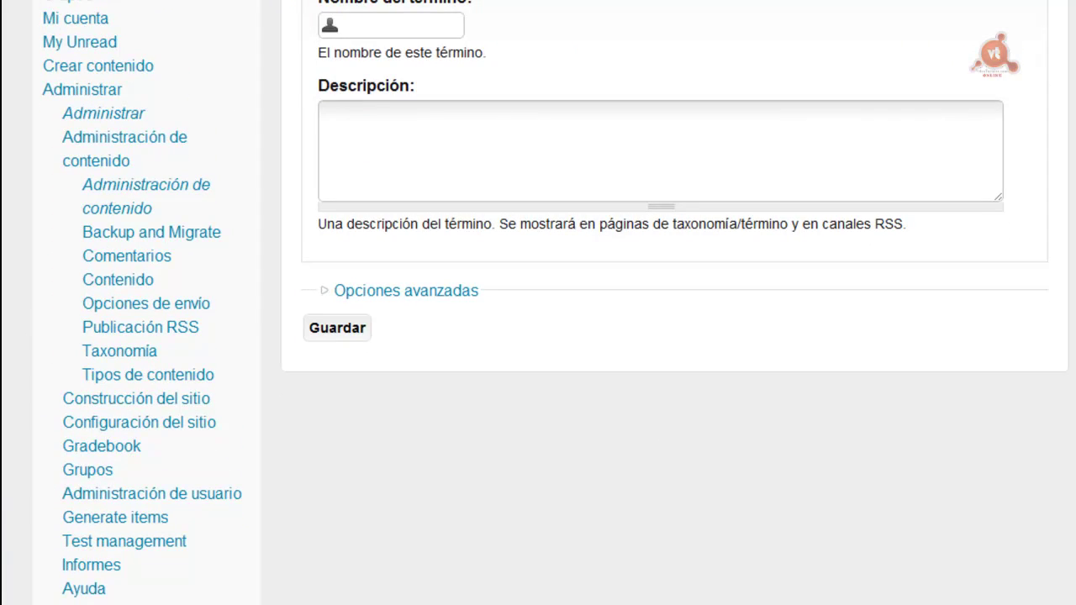
pyautogui.click(108, 400)
pyautogui.click(116, 401)
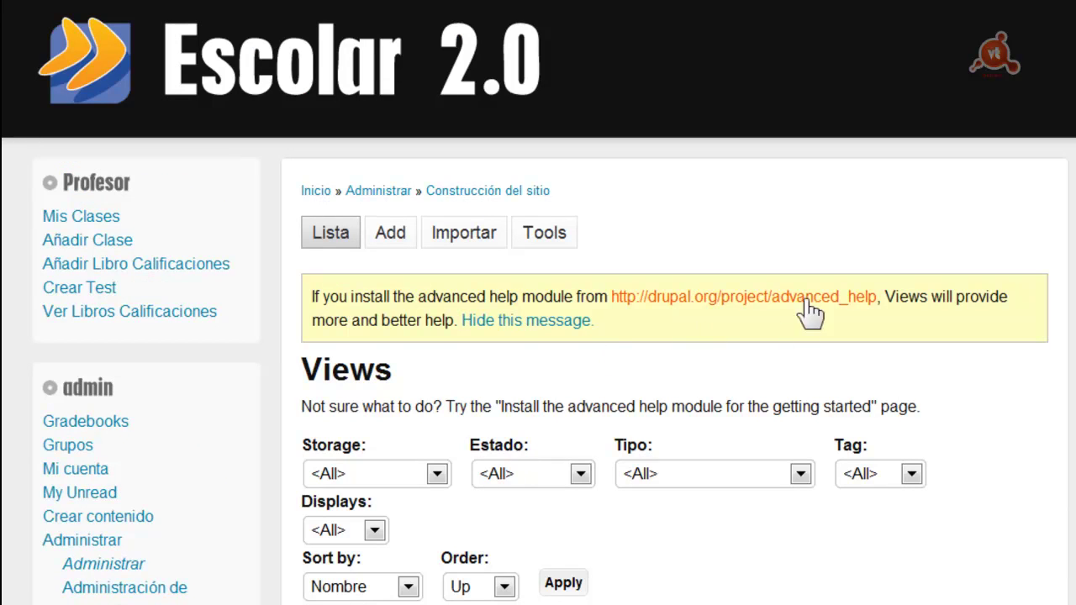
pyautogui.click(463, 237)
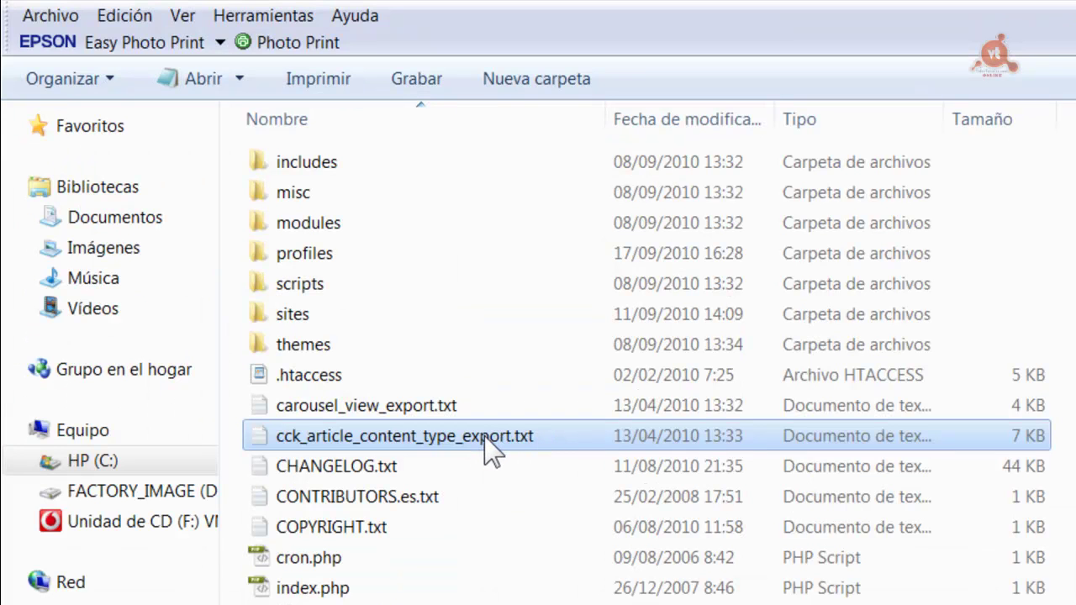
# - Open carousel_view_export.txt from the site folder, copy its entire contents and return to the browser
pyautogui.click(300, 405)
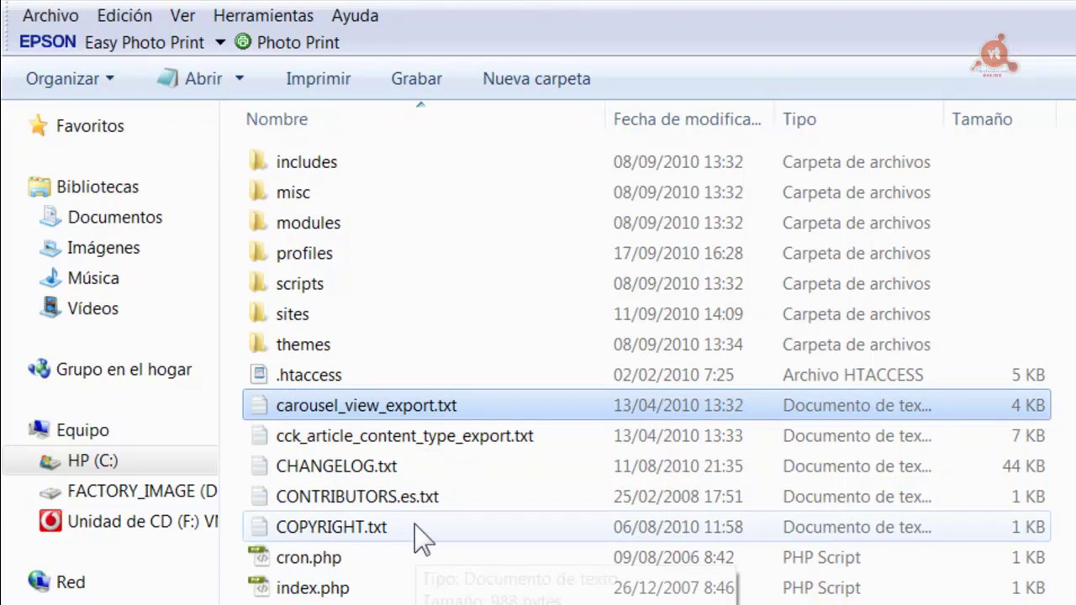
pyautogui.doubleClick(402, 407)
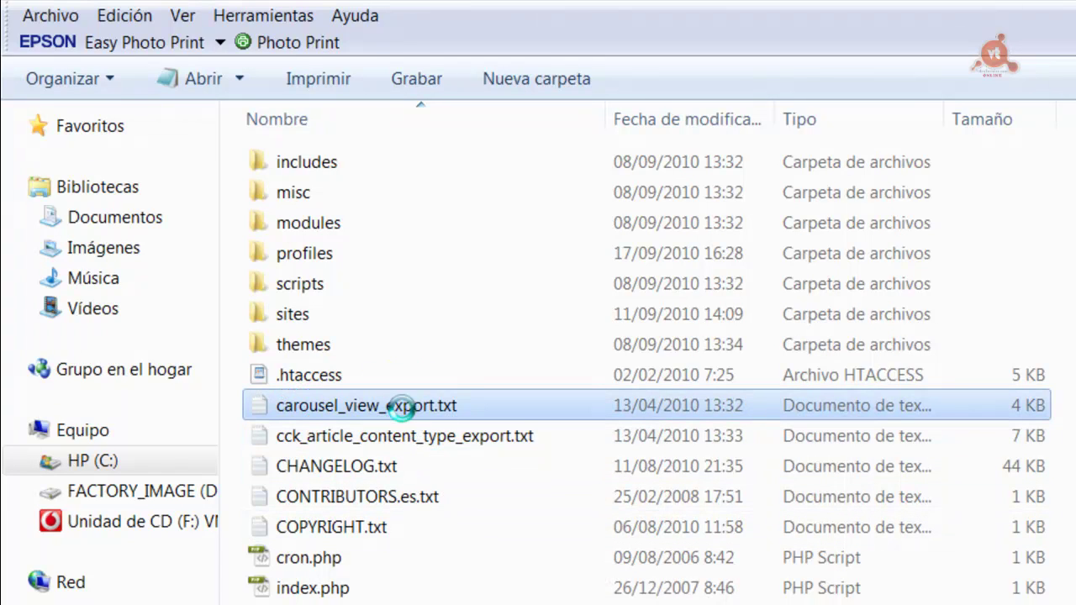
pyautogui.rightClick(348, 407)
pyautogui.click(345, 402)
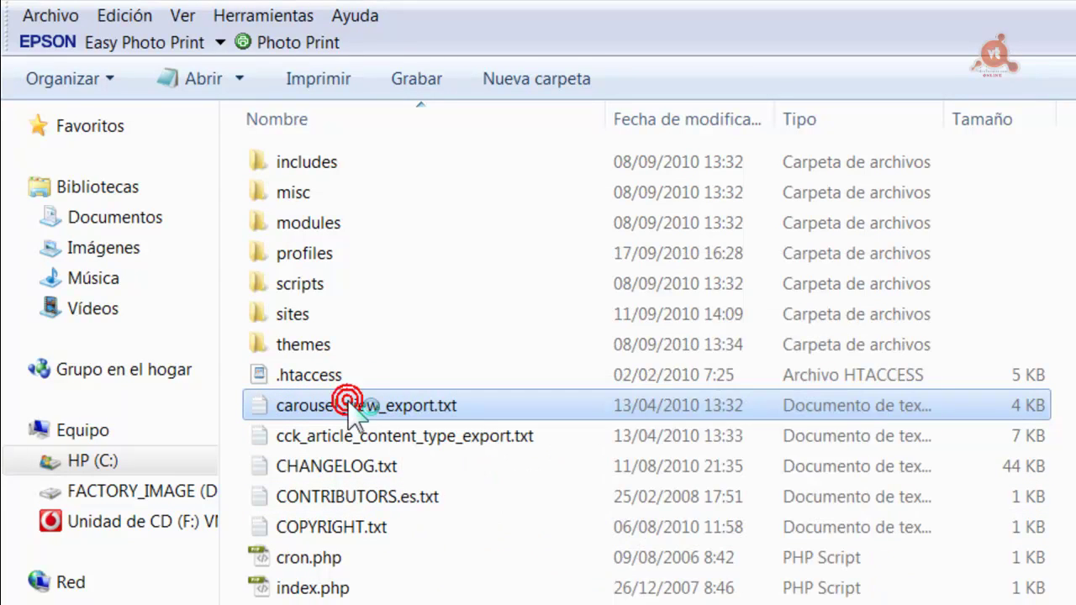
pyautogui.click(615, 119)
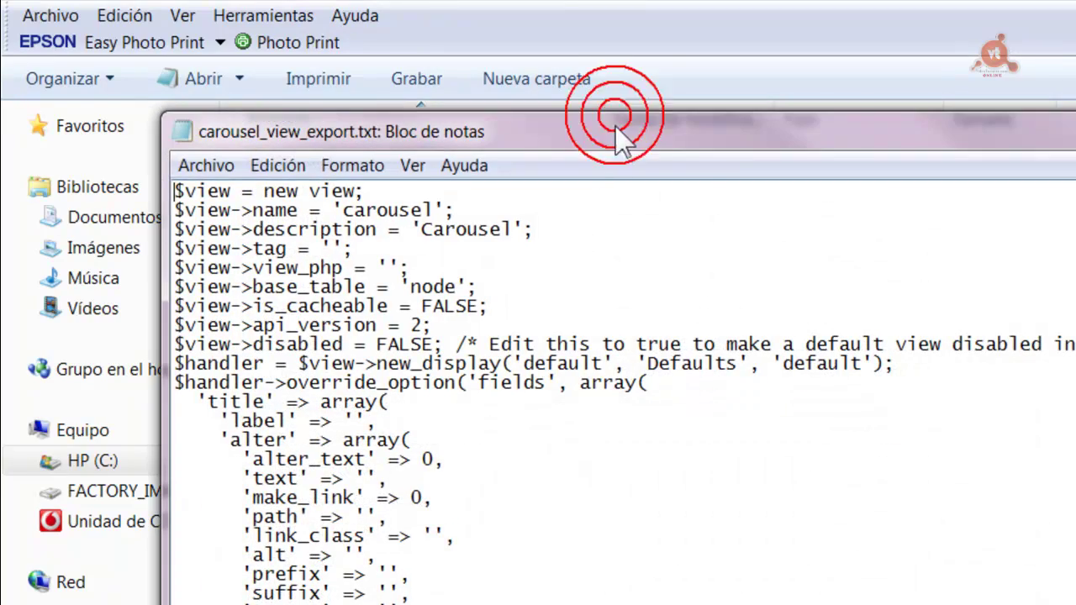
pyautogui.moveTo(617, 128); pyautogui.dragTo(614, 68)
pyautogui.click(254, 84)
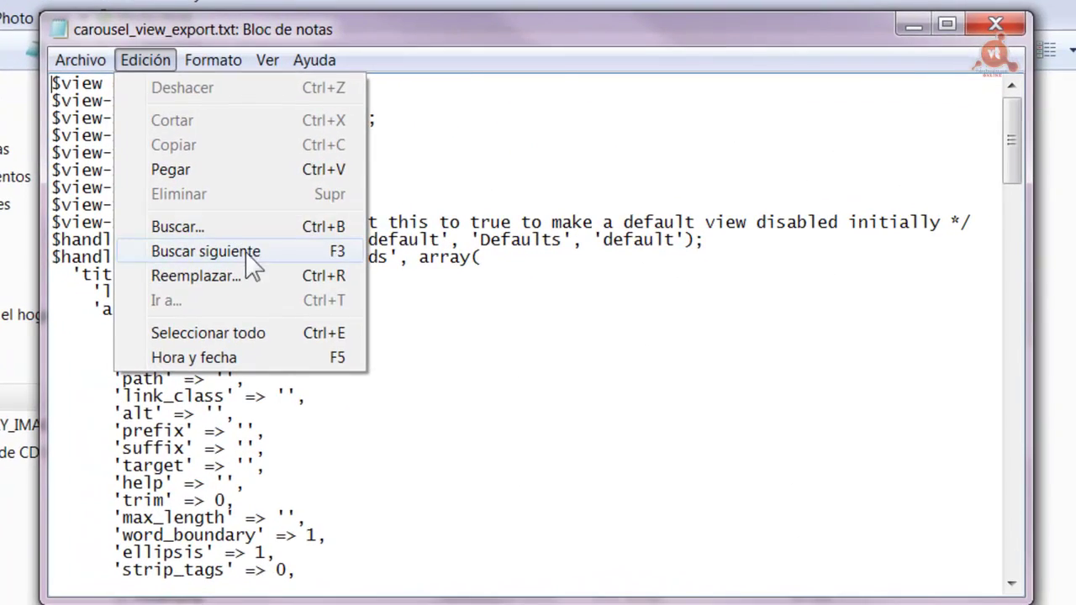
pyautogui.click(244, 333)
pyautogui.rightClick(175, 128)
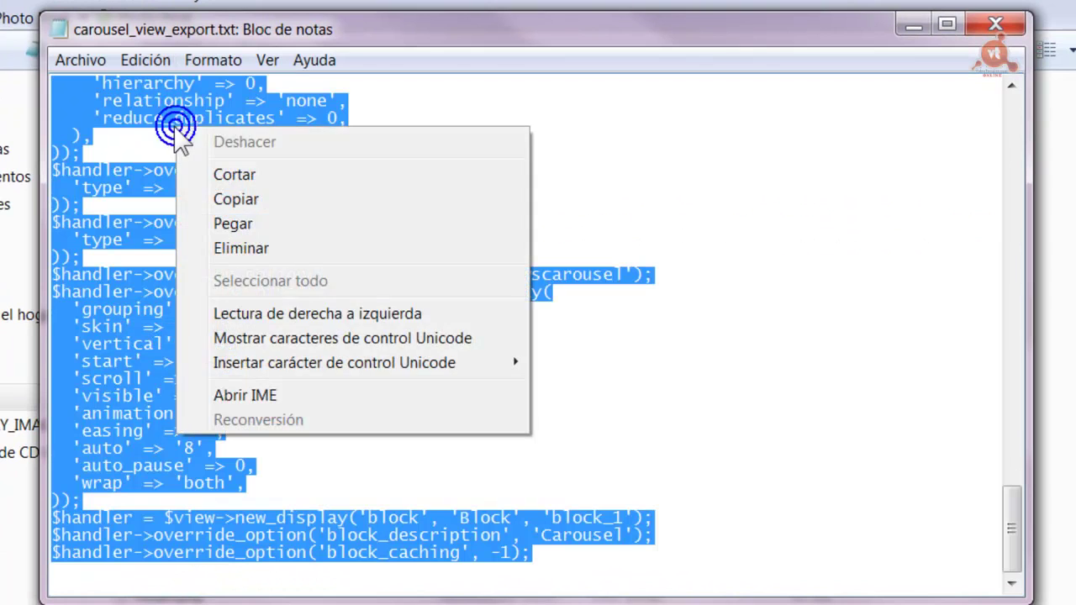
pyautogui.click(236, 199)
pyautogui.click(913, 25)
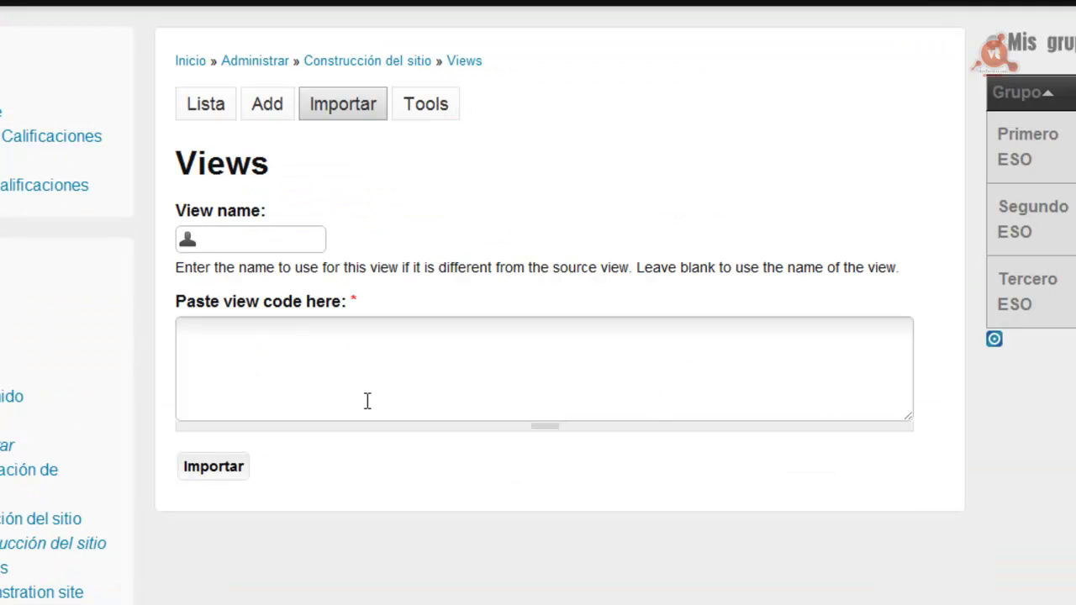
# - Paste the copied view code into the import form and import it, leaving the view name blank
pyautogui.click(265, 345)
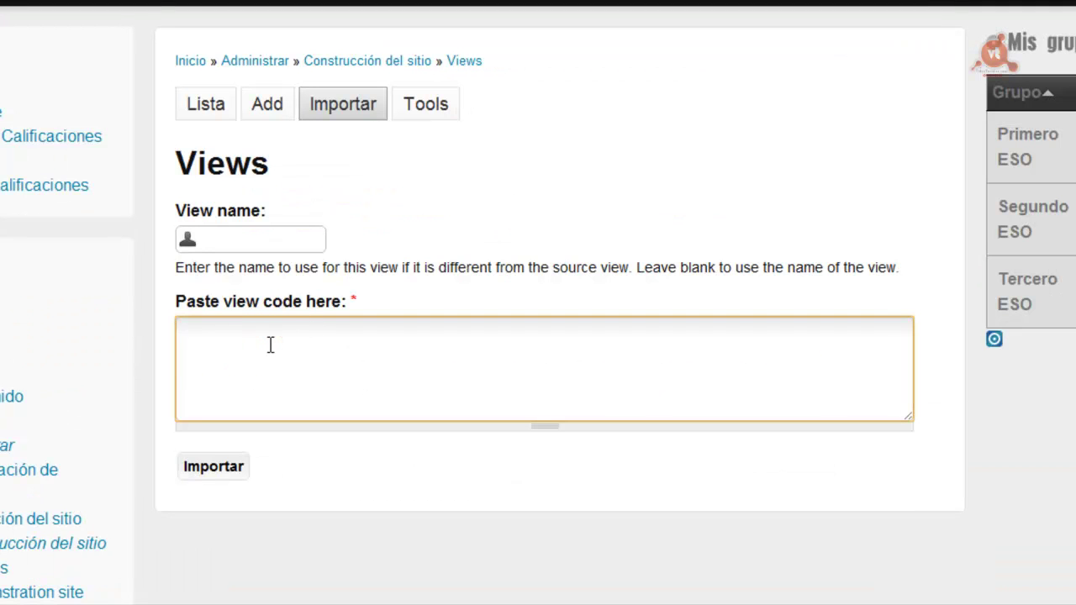
pyautogui.hotkey('ctrl', 'v')
pyautogui.moveTo(902, 366)
pyautogui.mouseDown()
pyautogui.moveTo(908, 334)
pyautogui.moveTo(907, 375)
pyautogui.mouseUp()
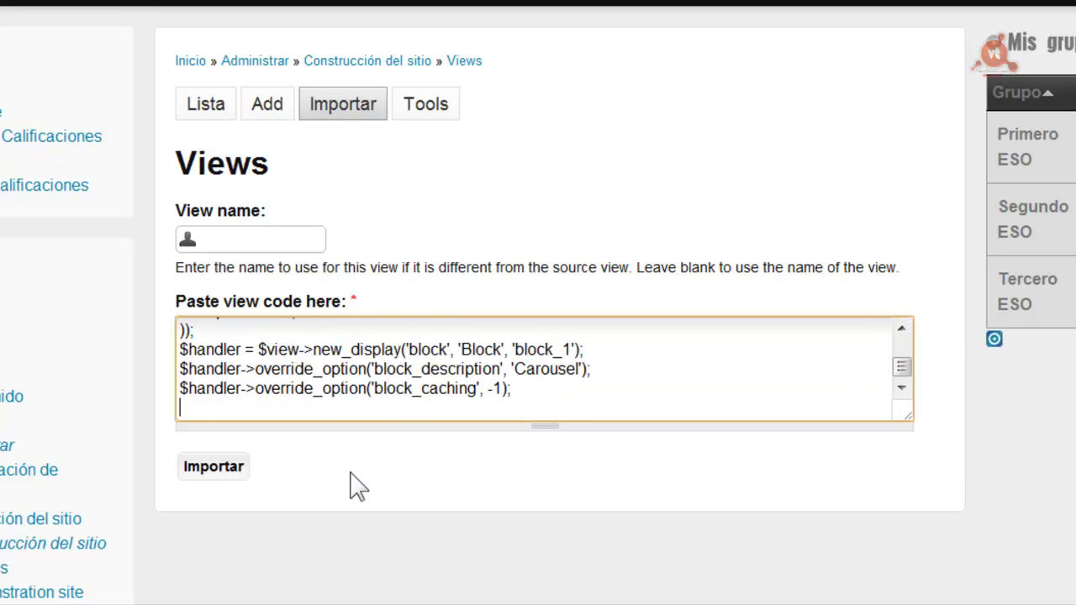
pyautogui.click(208, 465)
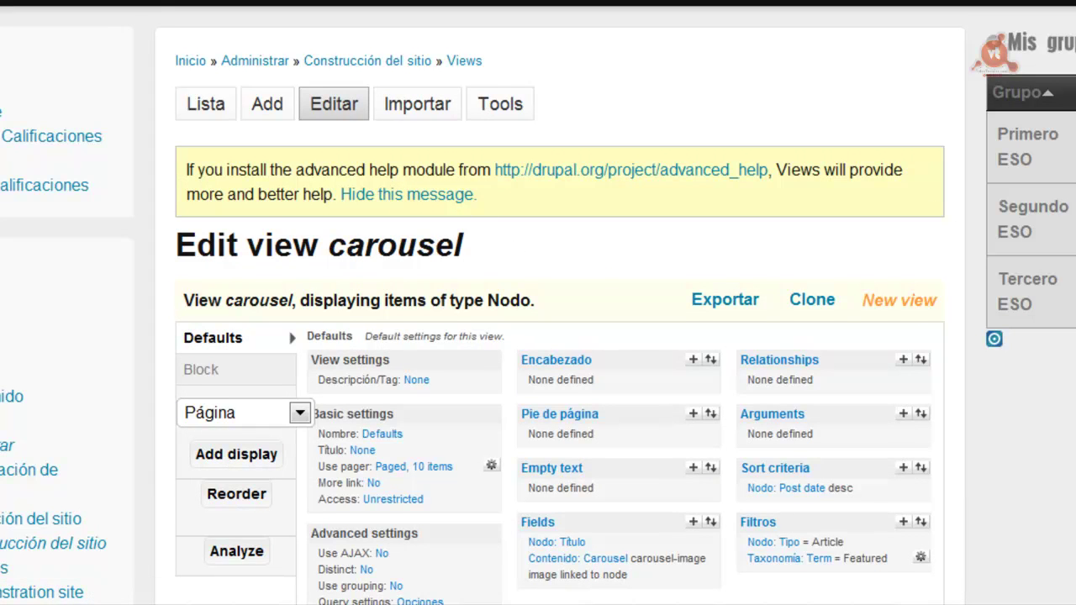
# - Review the imported carousel view's settings and save the view
pyautogui.scroll(-3, 551, 49)
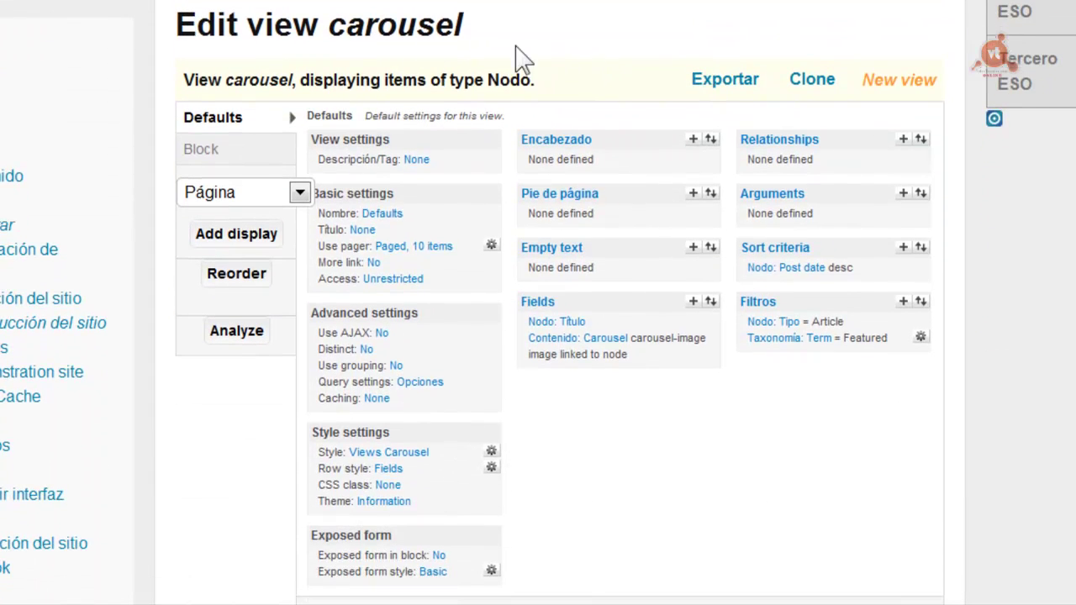
pyautogui.scroll(-4, 538, 303)
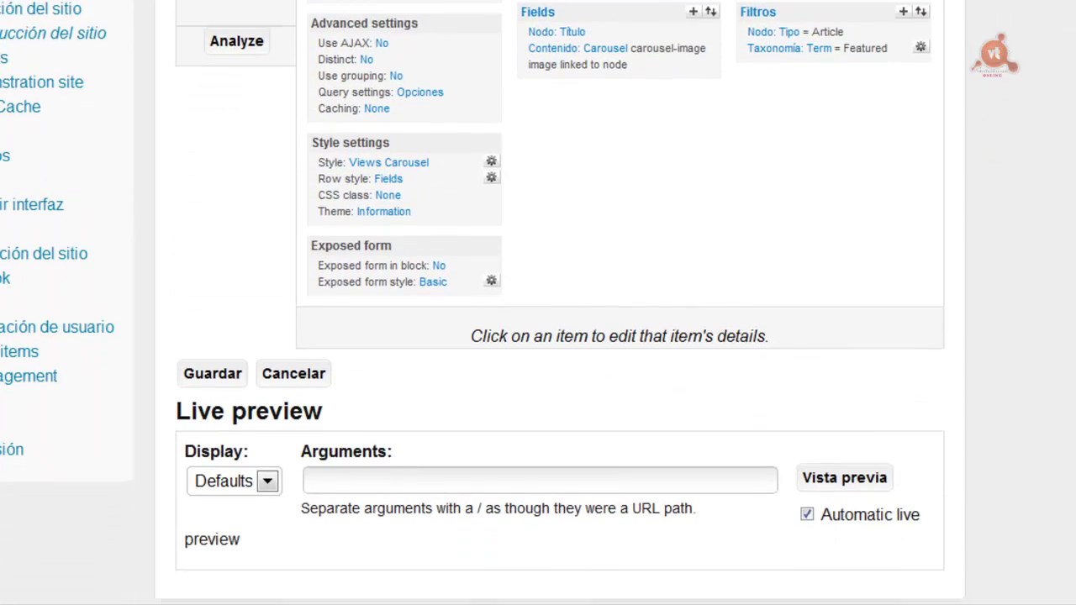
pyautogui.scroll(4, 538, 303)
pyautogui.scroll(-4, 134, 415)
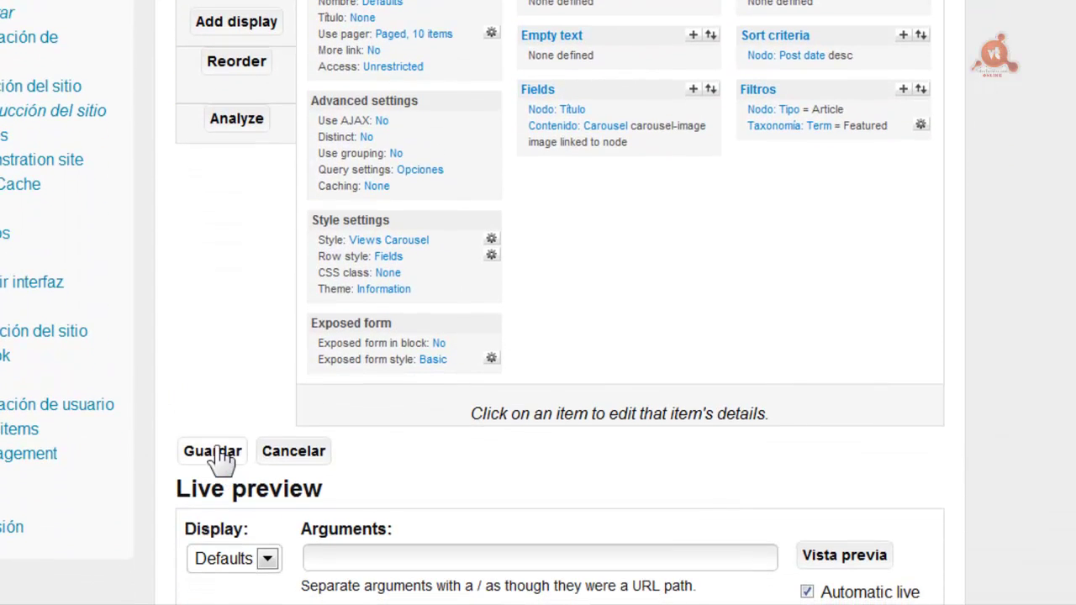
pyautogui.click(220, 461)
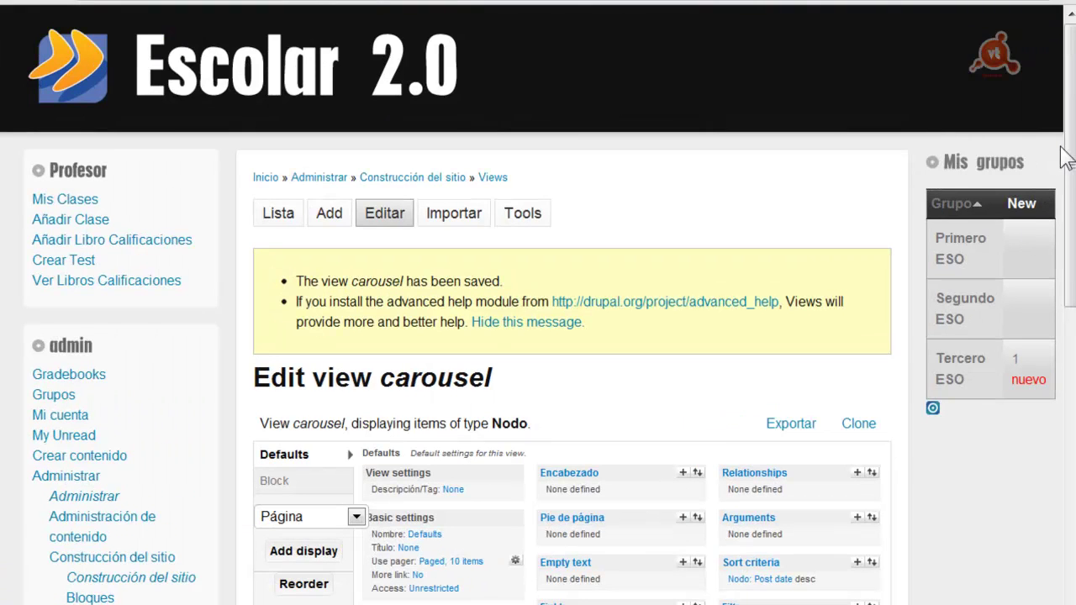
# - Open the site's block administration for the Escolar20 theme and locate the disabled Carousel block
pyautogui.moveTo(1070, 132); pyautogui.dragTo(1072, 274)
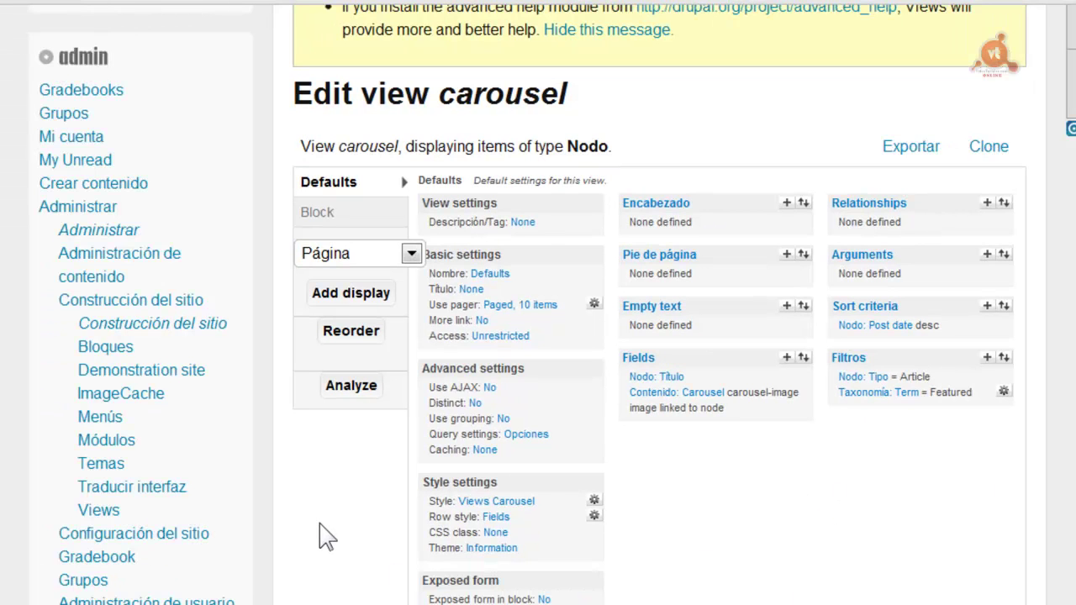
pyautogui.click(109, 345)
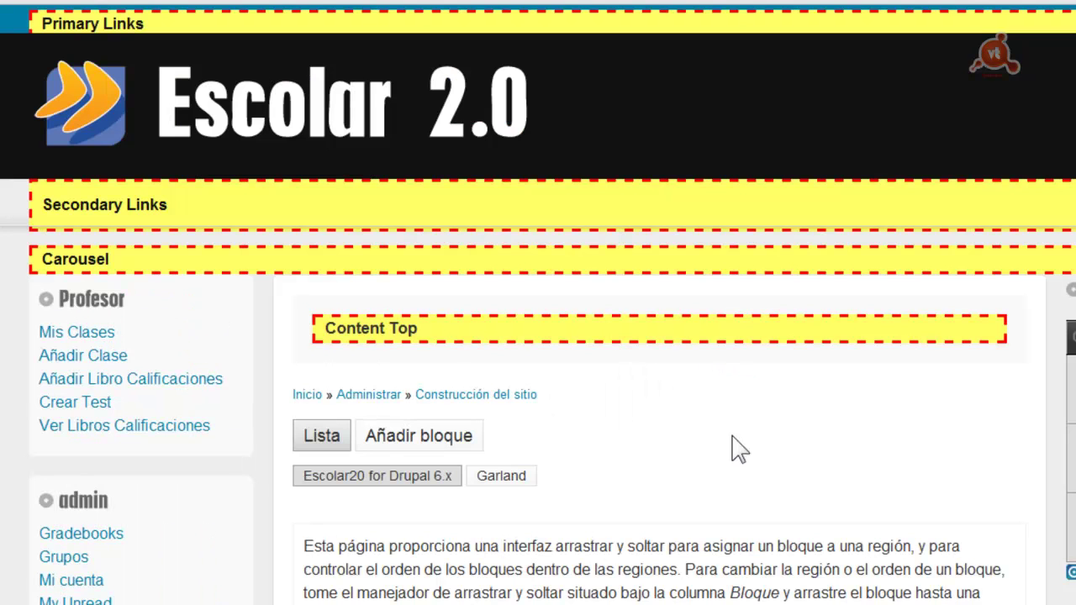
pyautogui.scroll(-9, 538, 303)
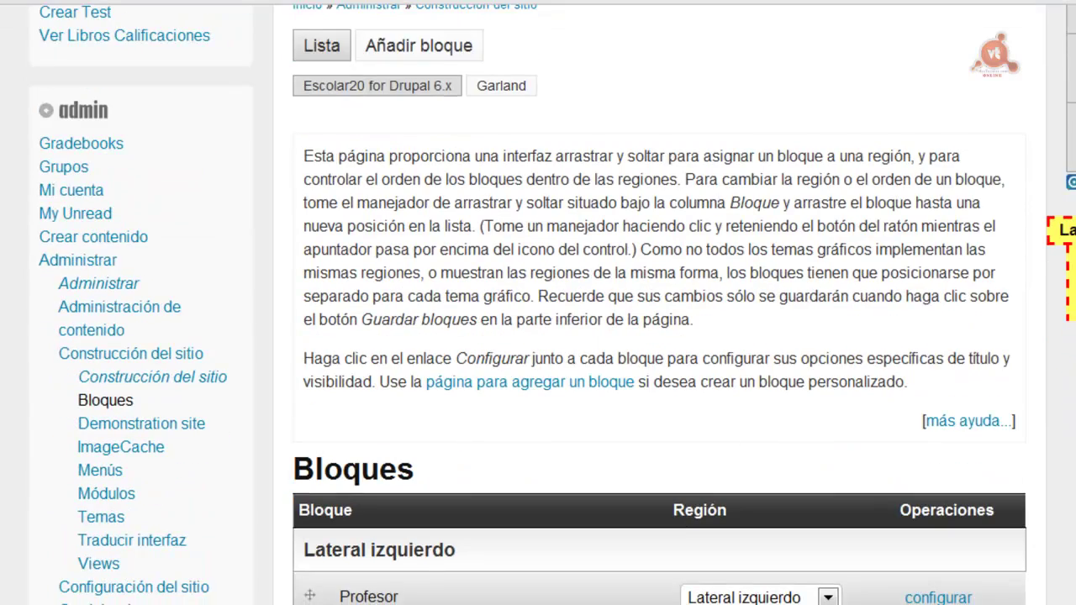
pyautogui.scroll(-8, 572, 336)
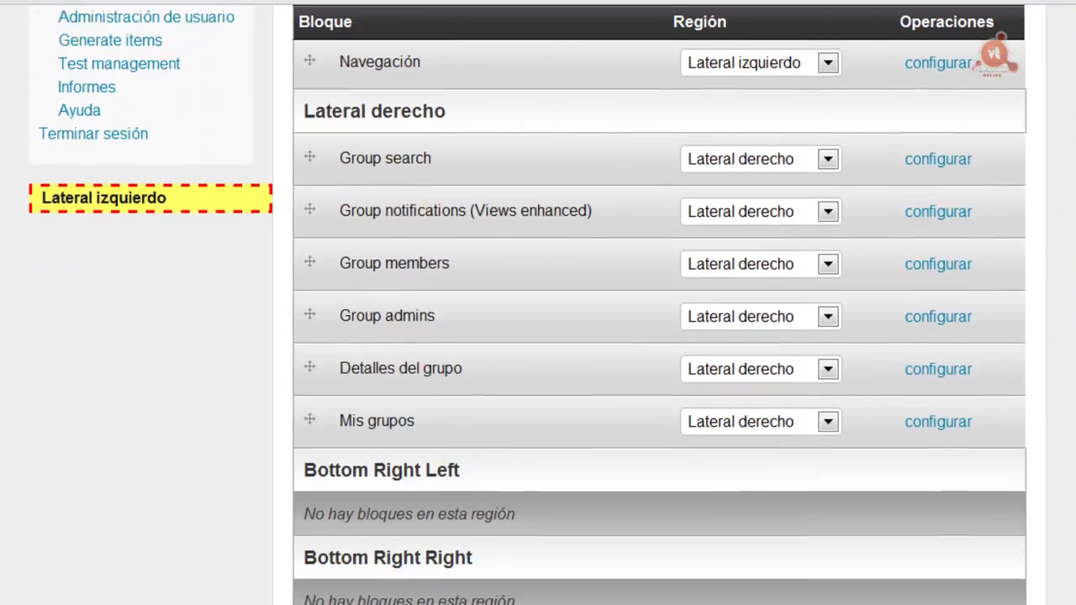
pyautogui.scroll(5, 565, 324)
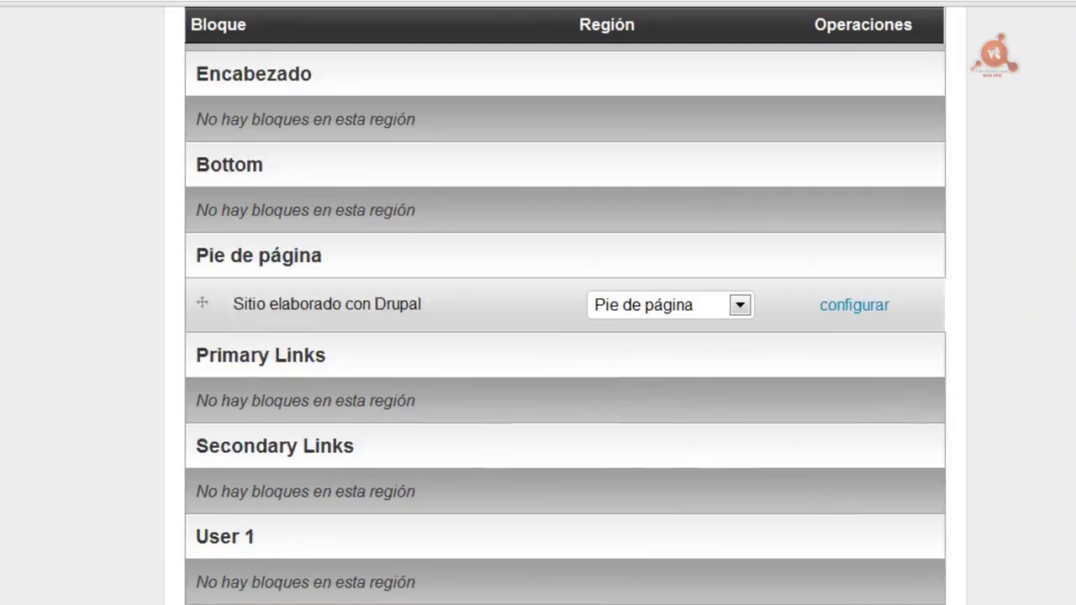
pyautogui.scroll(-8, 565, 324)
pyautogui.scroll(-8, 565, 324)
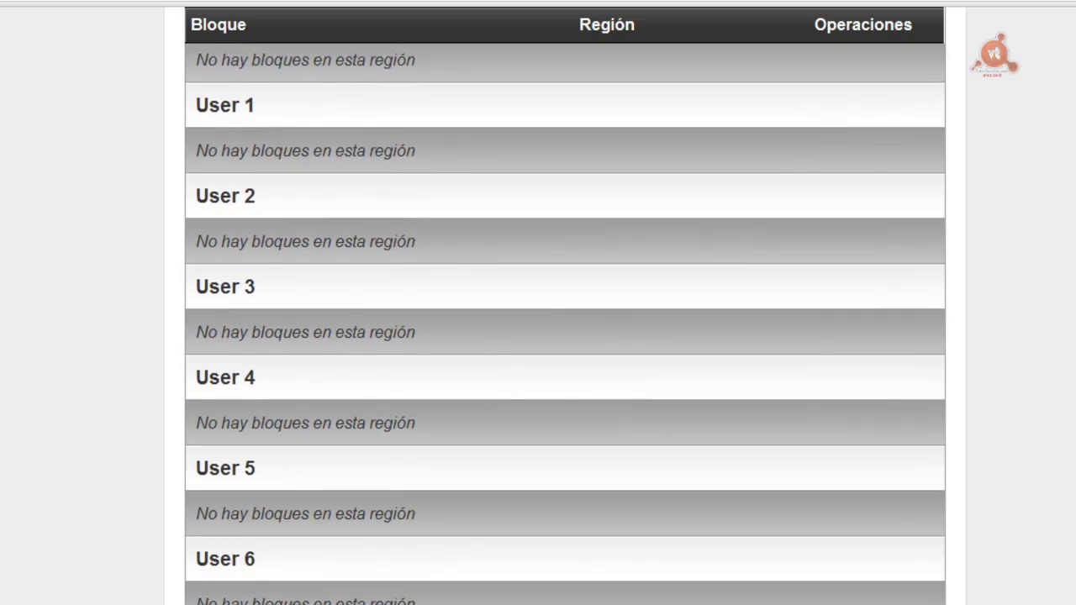
pyautogui.scroll(15, 565, 324)
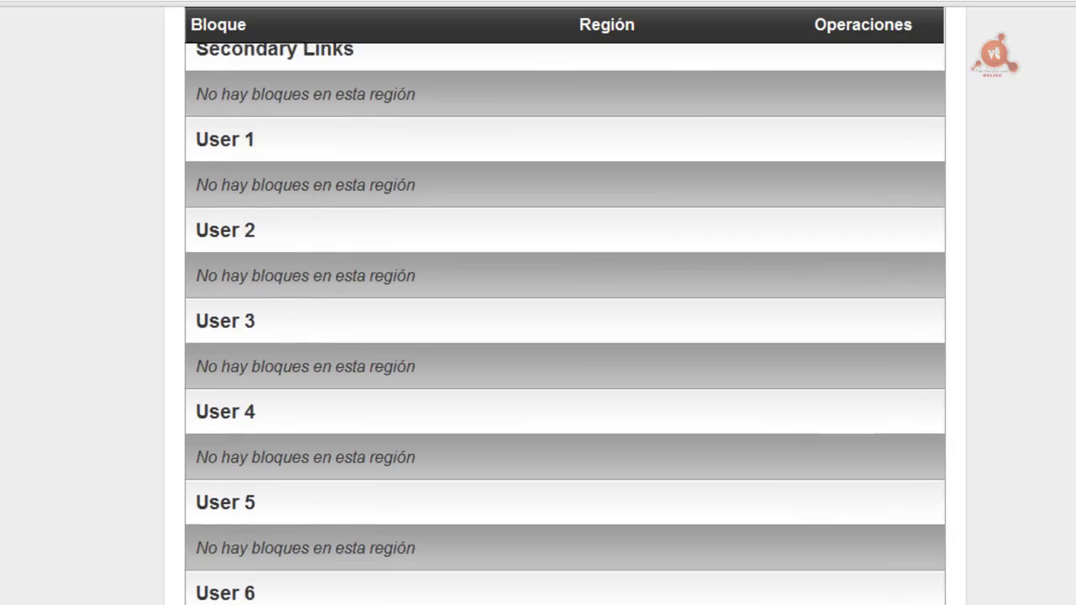
pyautogui.scroll(-3, 565, 324)
pyautogui.scroll(-12, 565, 324)
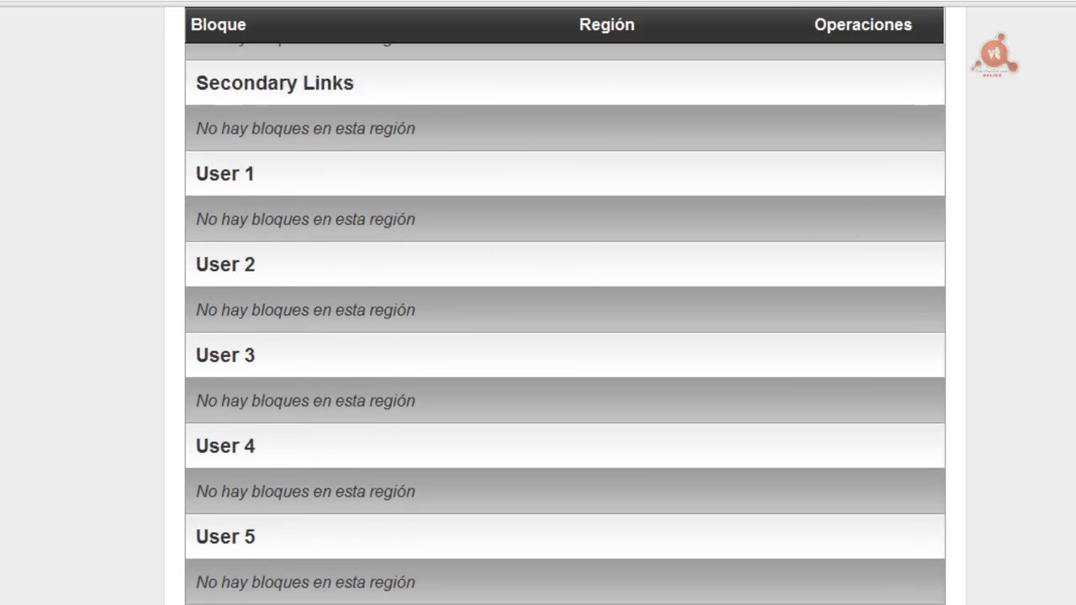
pyautogui.scroll(-9, 565, 323)
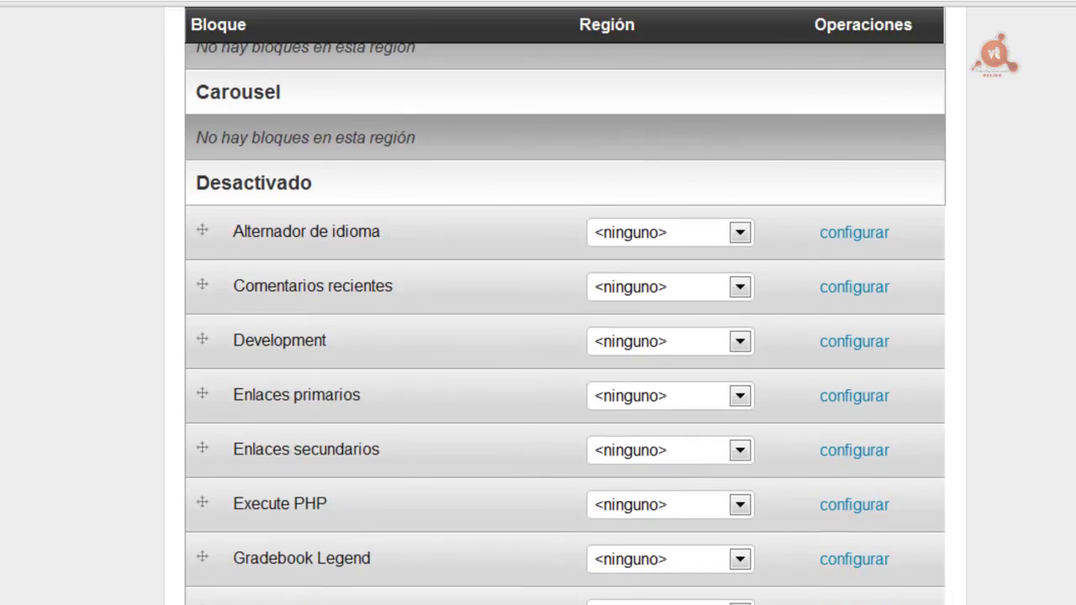
pyautogui.scroll(3, 565, 324)
pyautogui.scroll(1, 565, 324)
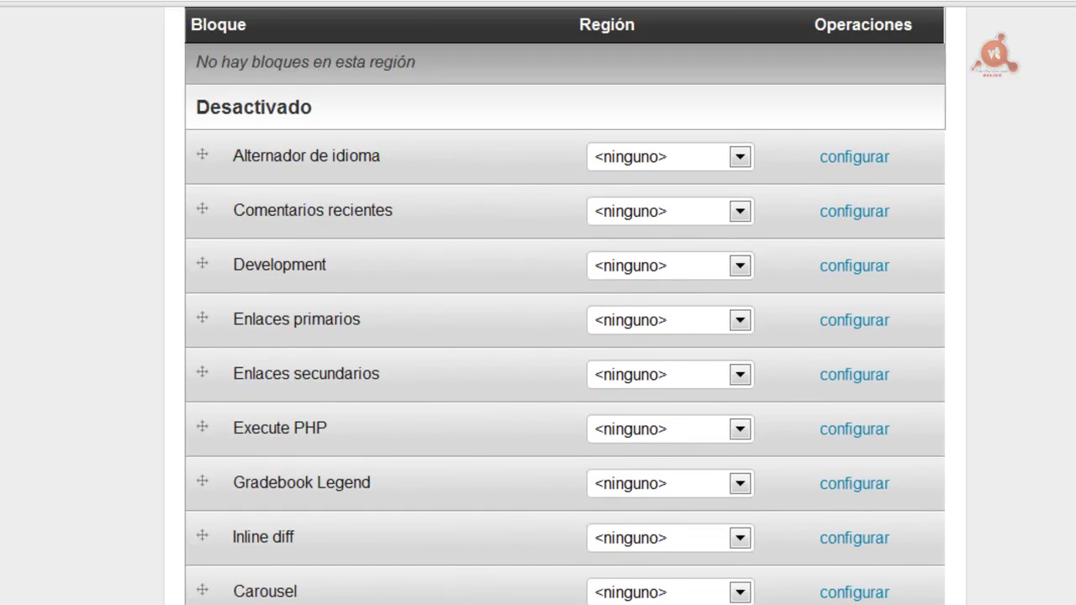
pyautogui.scroll(-3, 565, 323)
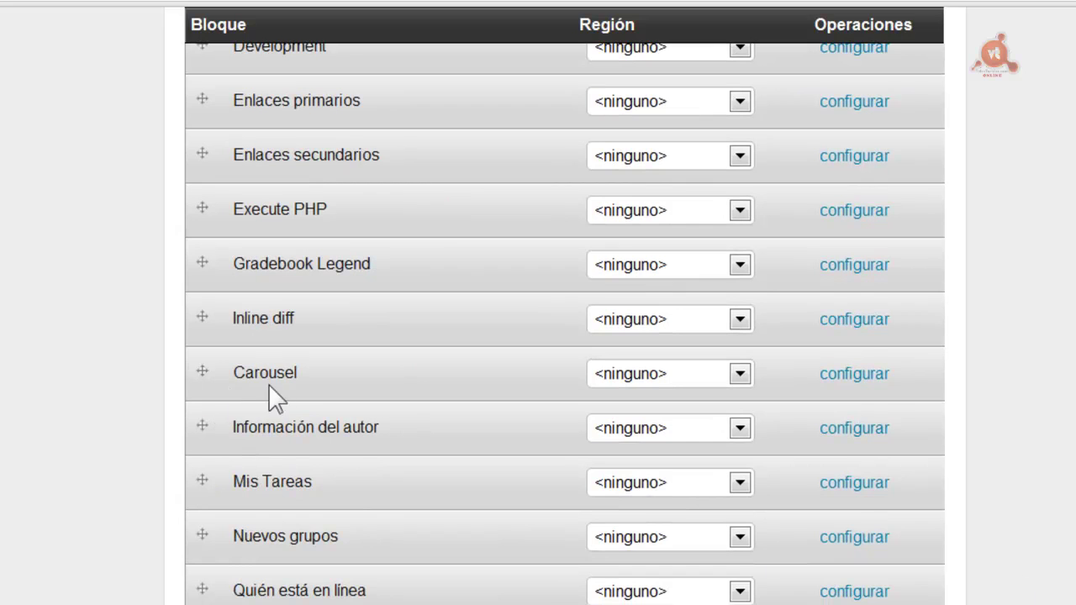
# - Assign the disabled Carousel block to the Carousel region and save the block layout
pyautogui.click(743, 375)
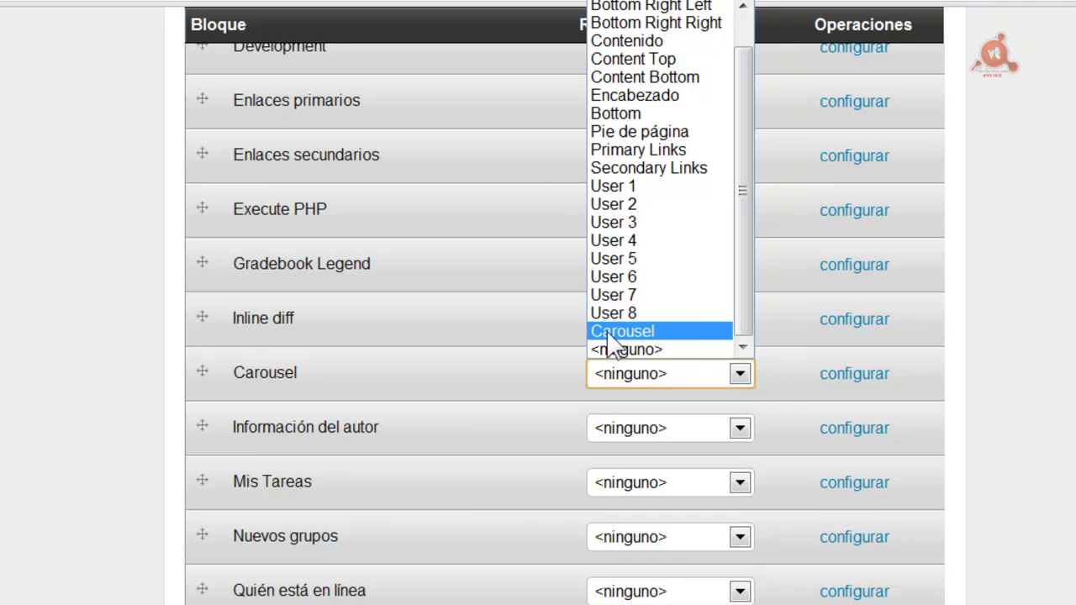
pyautogui.click(663, 331)
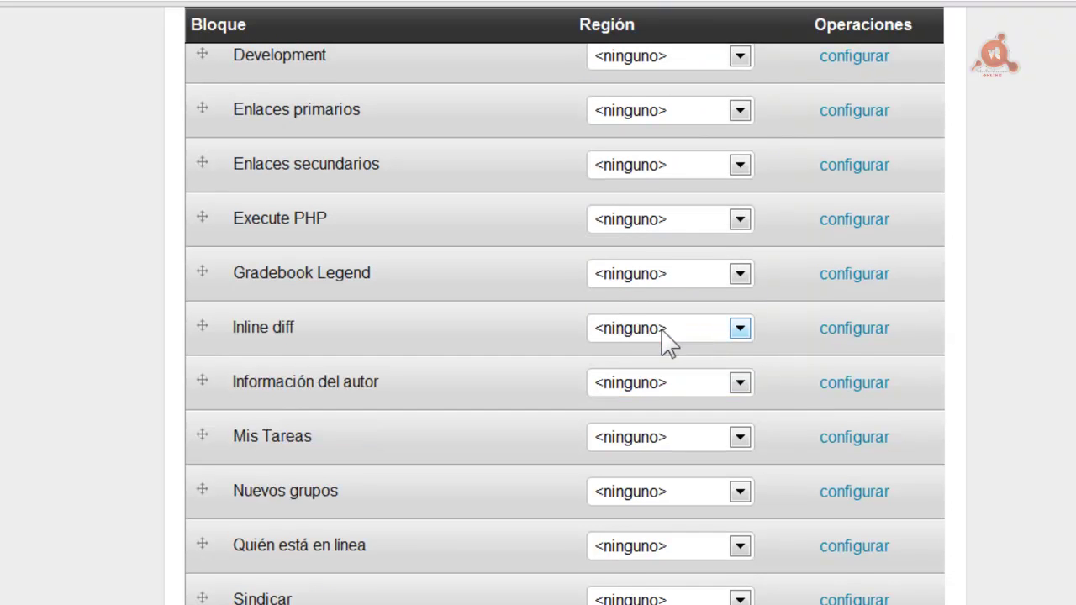
pyautogui.scroll(-6, 538, 323)
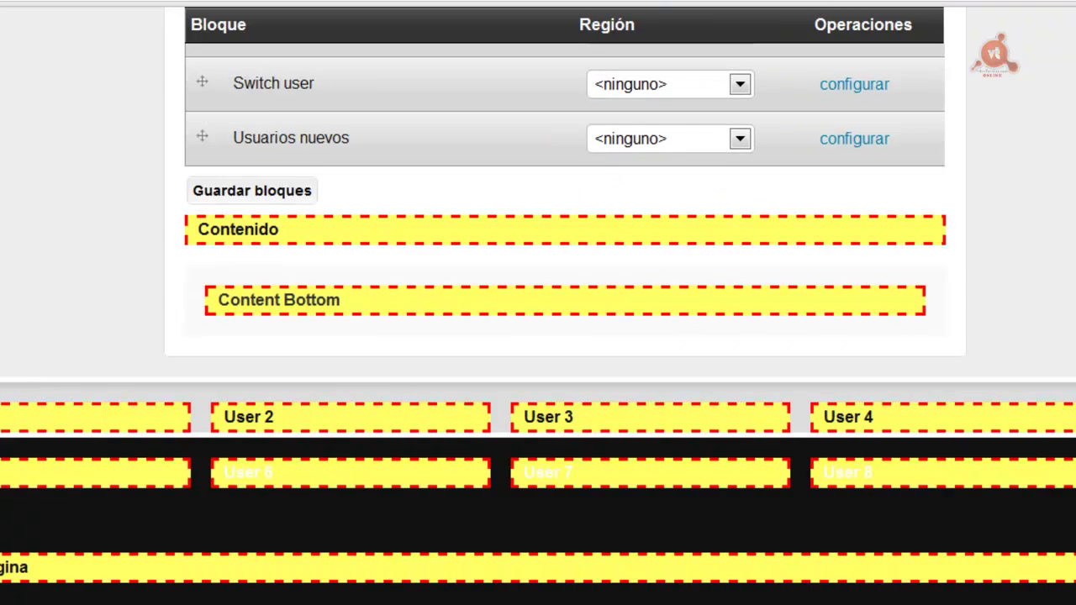
pyautogui.click(278, 195)
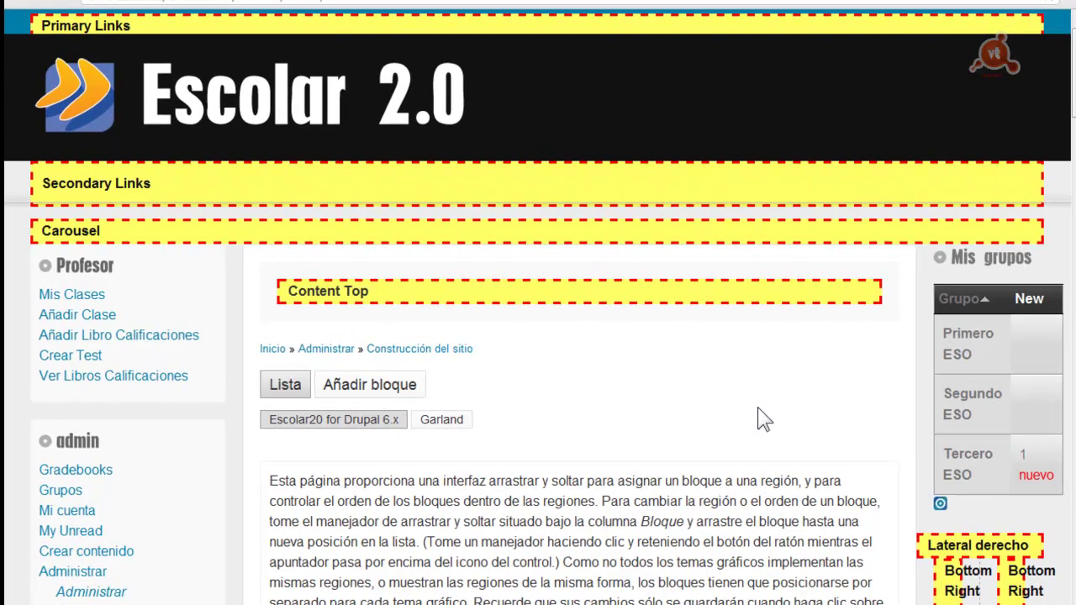
# - Start creating a new content item of type Article
pyautogui.moveTo(1074, 72)
pyautogui.mouseDown()
pyautogui.moveTo(1074, 96)
pyautogui.moveTo(1074, 72)
pyautogui.mouseUp()
pyautogui.scroll(-5, 995, 55)
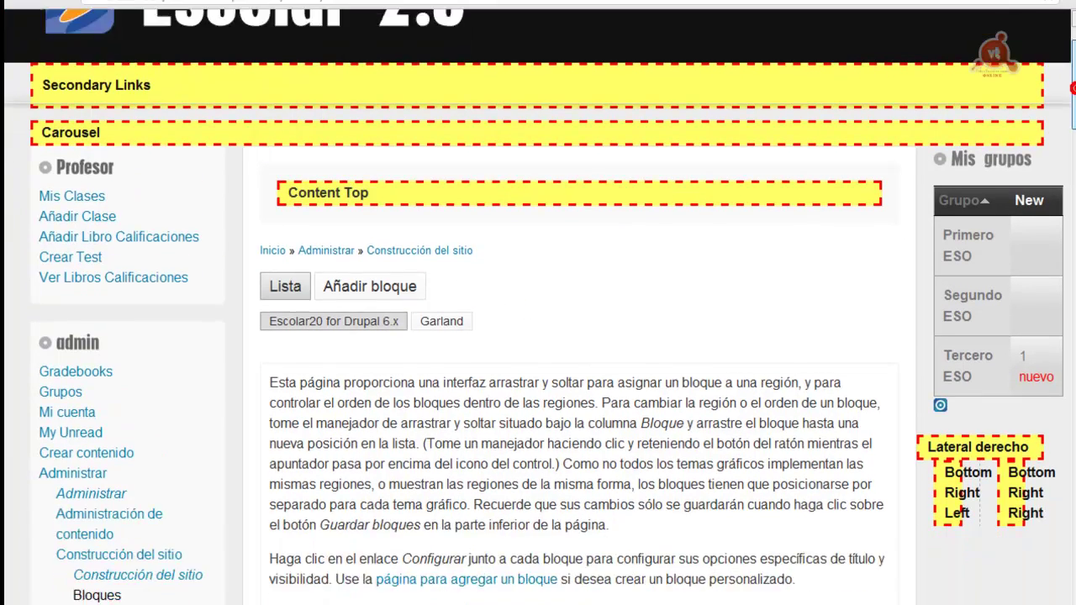
pyautogui.scroll(4, 995, 55)
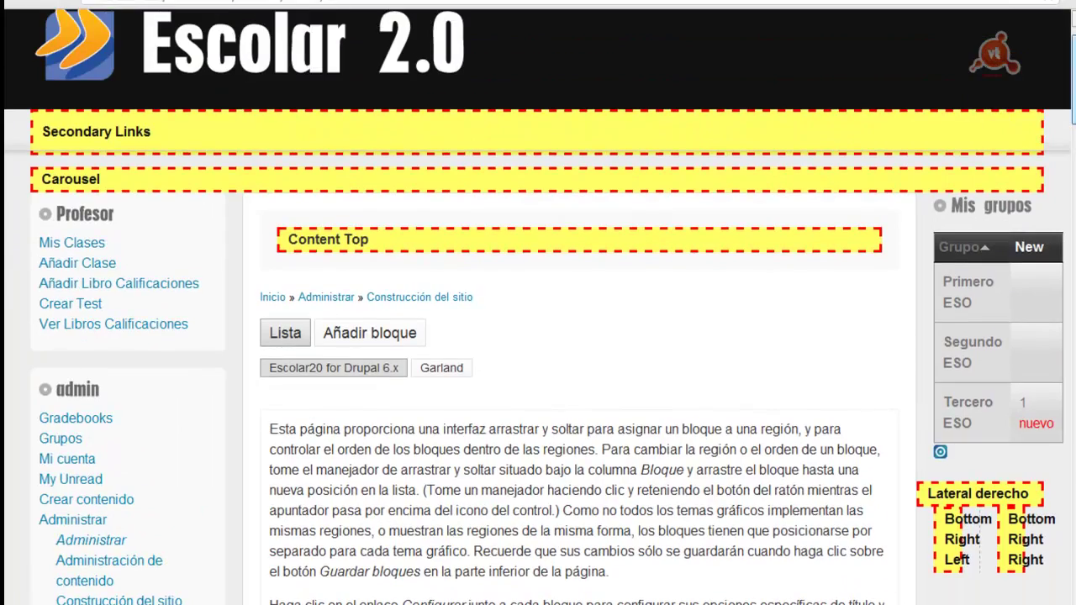
pyautogui.scroll(-5, 994, 56)
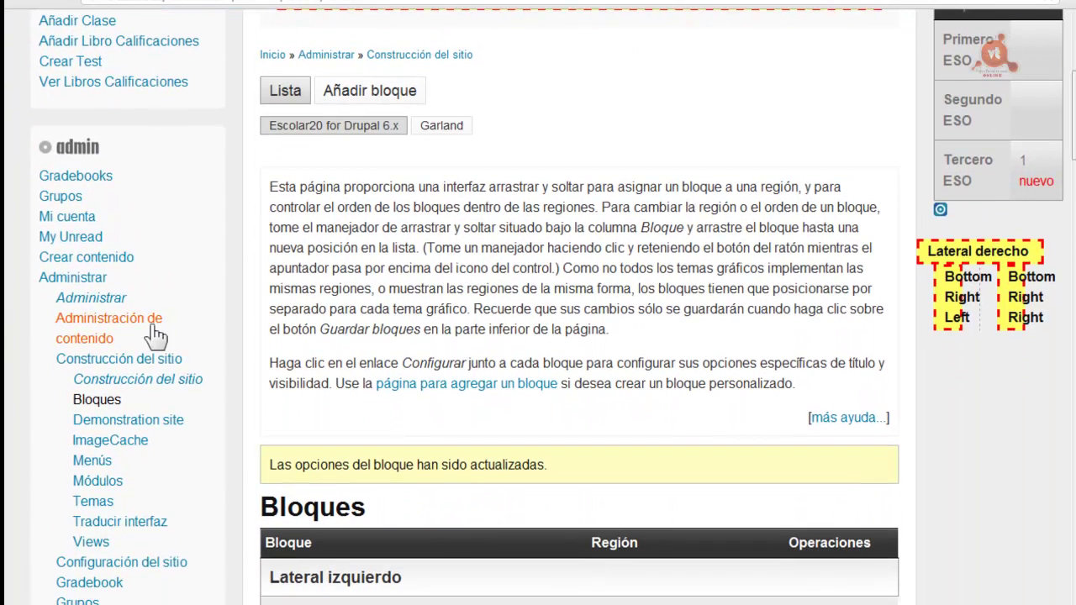
pyautogui.click(98, 254)
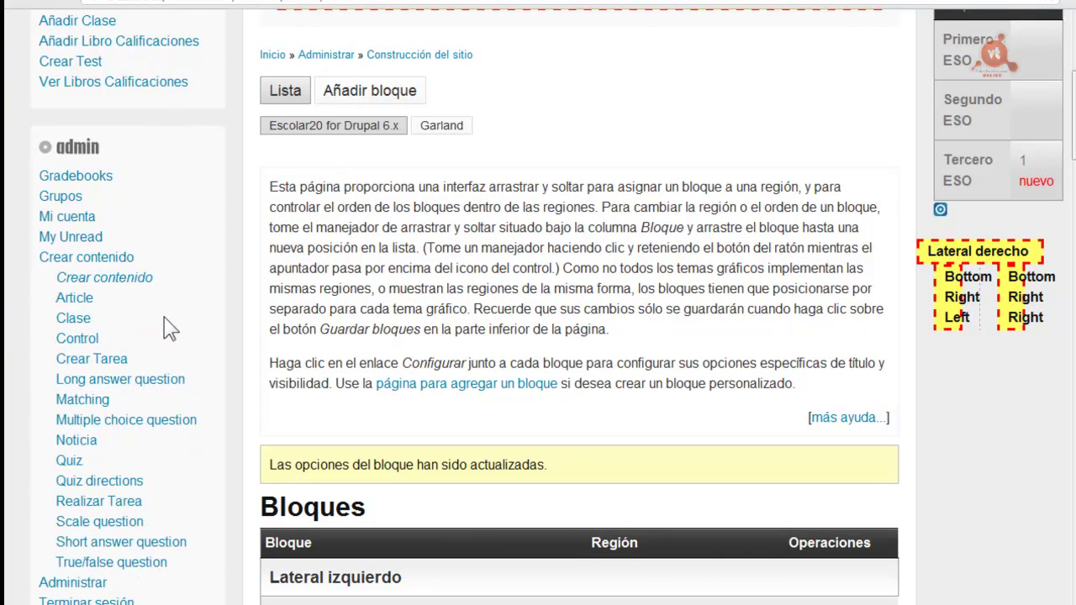
pyautogui.click(72, 298)
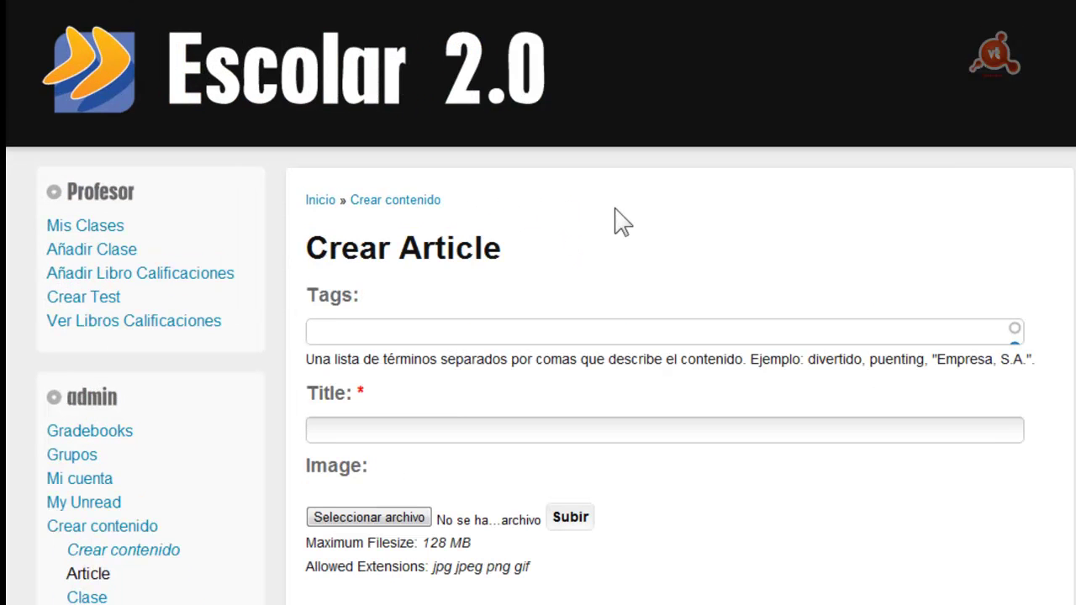
# - Tag the new article with the term Featured
pyautogui.click(402, 332)
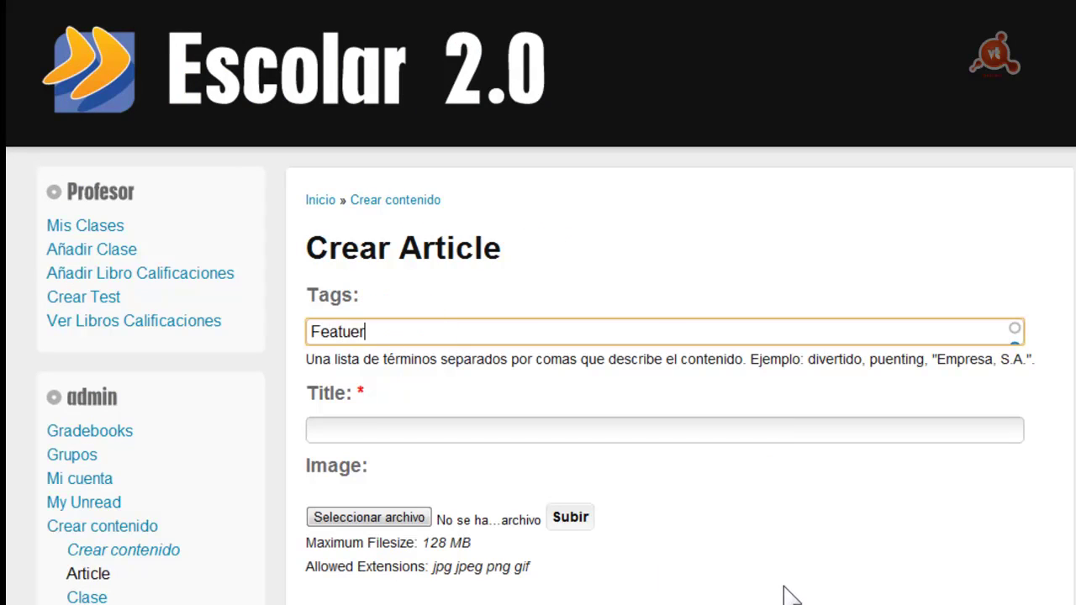
pyautogui.write('Featu')
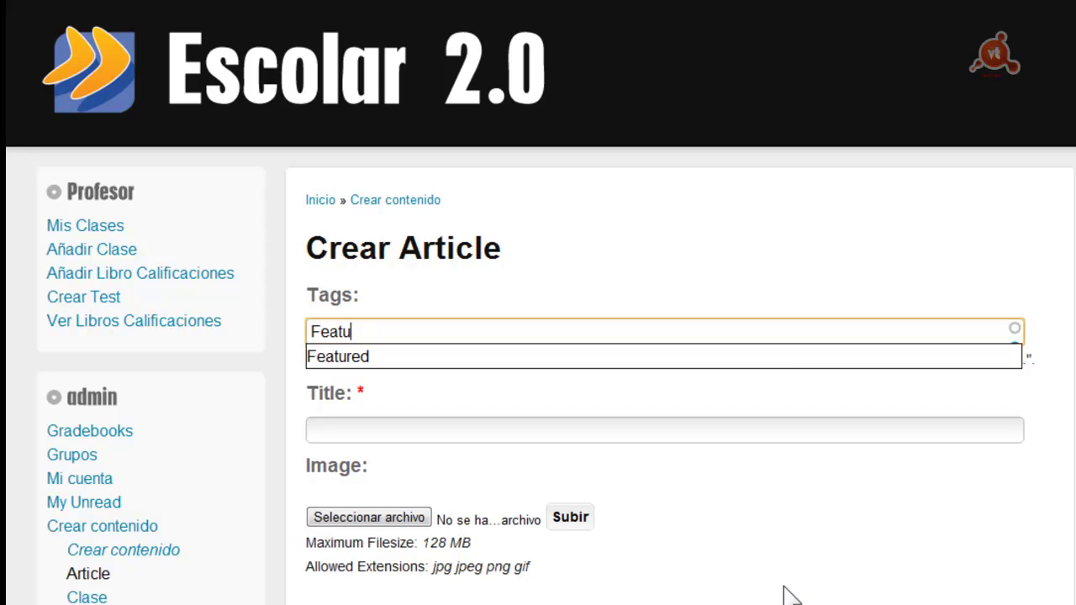
pyautogui.write('red')
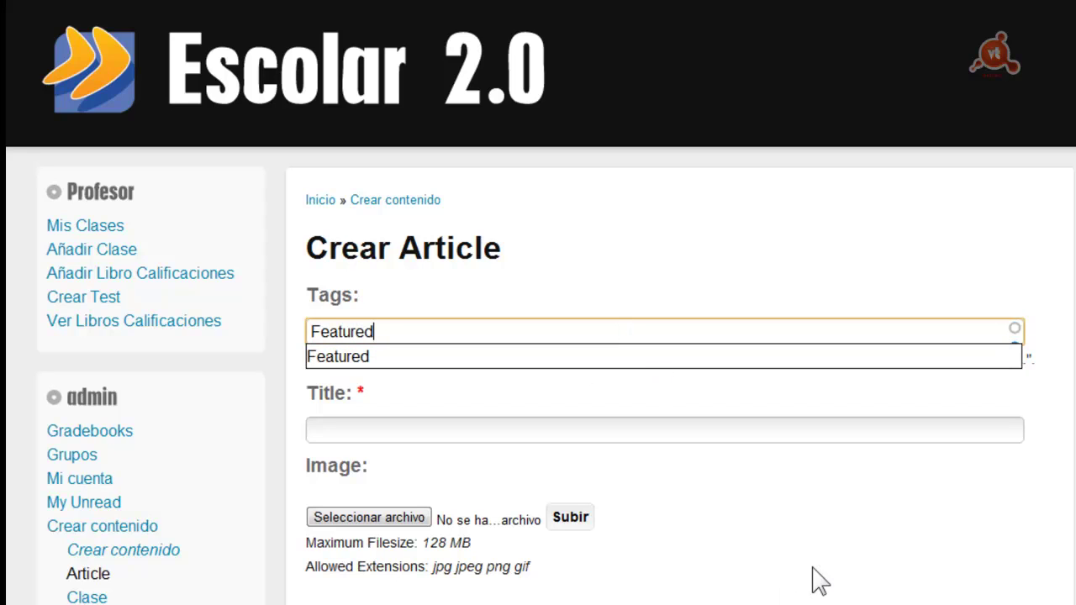
pyautogui.click(795, 506)
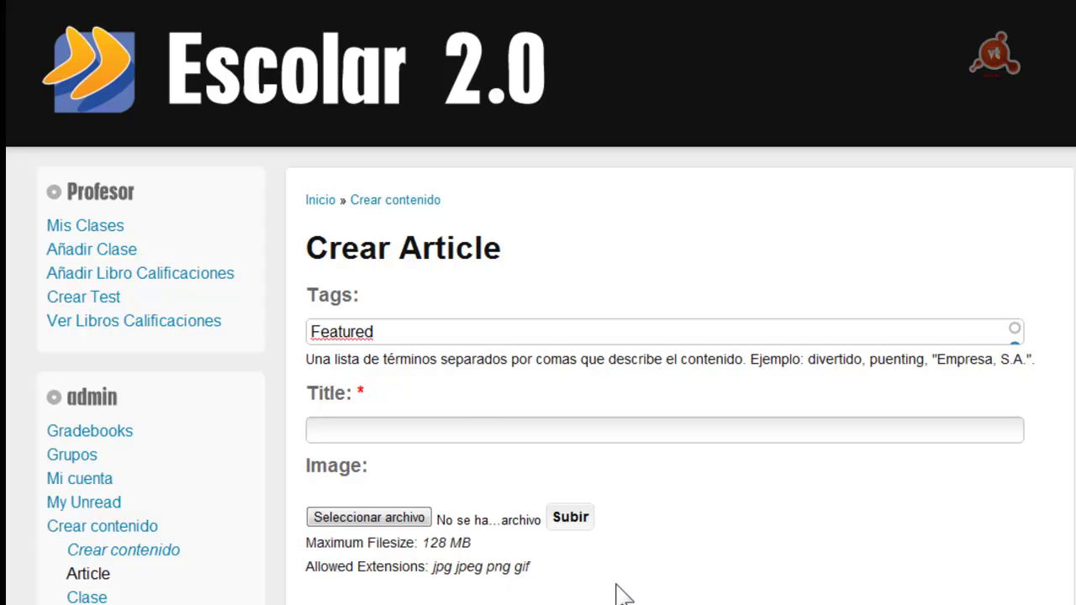
# - Enter the article title starting "Escolar 2.0 para los estudiantes. Accede a un tutorial rápido" and ending "como acceder a las calificaciones."
pyautogui.click(418, 429)
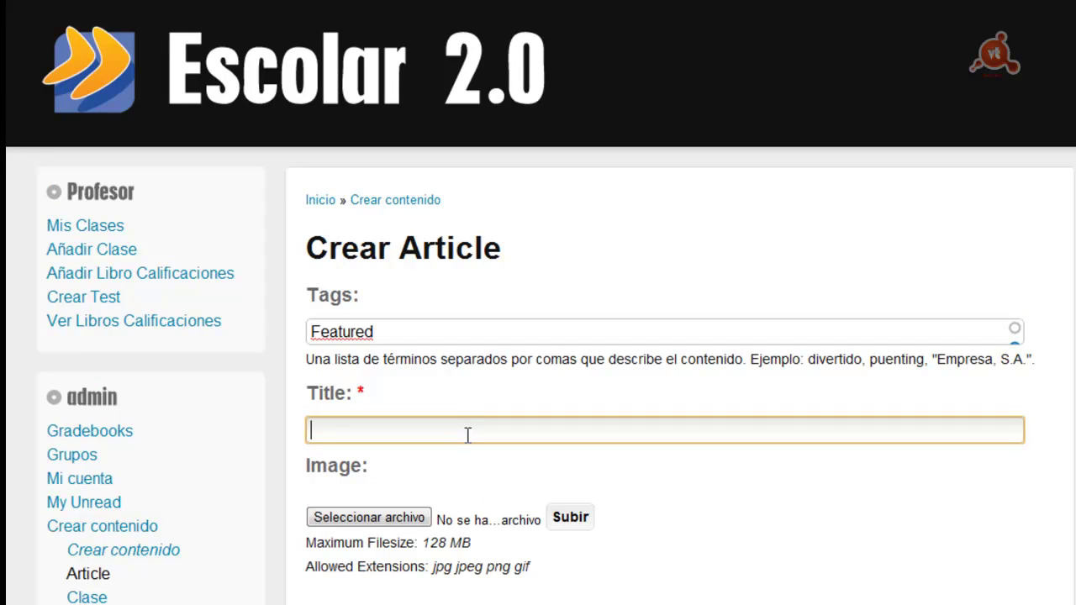
pyautogui.write('Escolar 2.0 para los estudiantes. Accede a un tutorial rápido sobre como usar Escolar 2.0 por parte de los estudiantes. Como realizar tareas, como cubrir tests, como acceder a las calificaciones.')
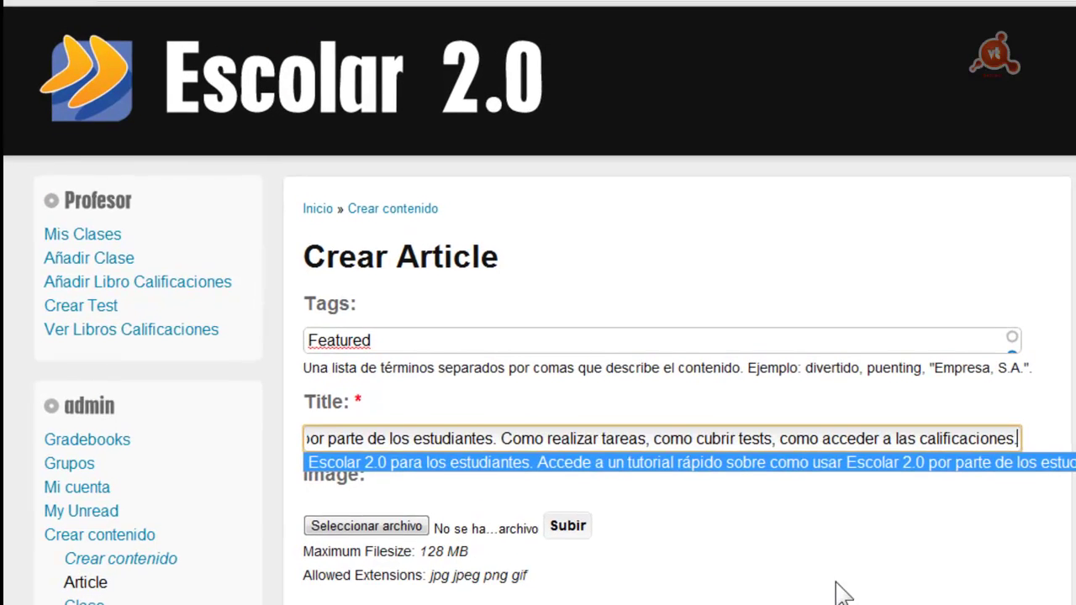
pyautogui.click(839, 572)
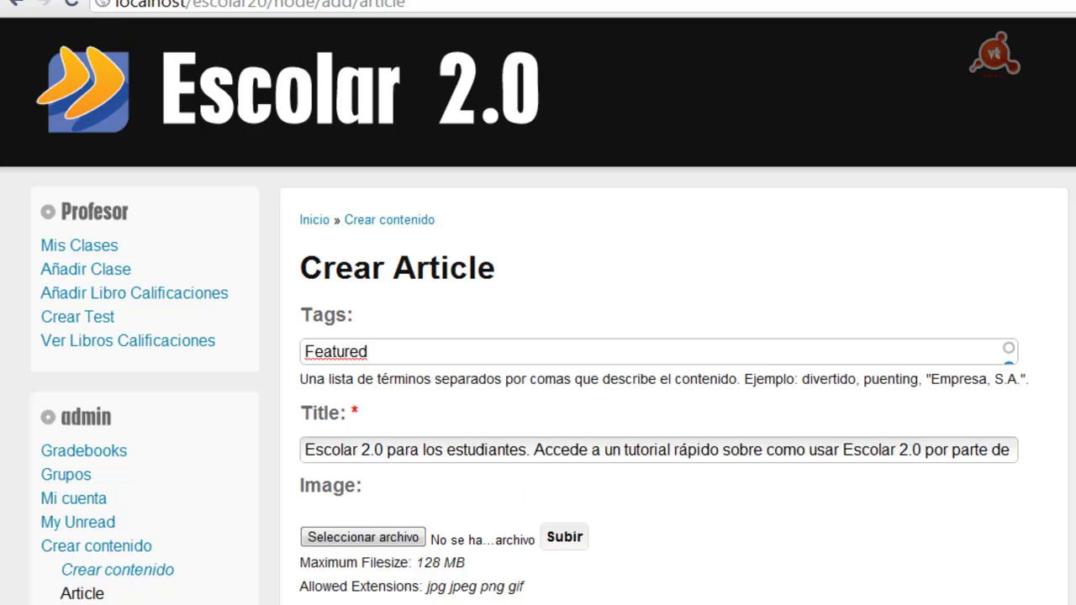
# - Choose raisedhands.jpg from the site's sites/default/files folder as the article's lead image
pyautogui.scroll(-4, 845, 323)
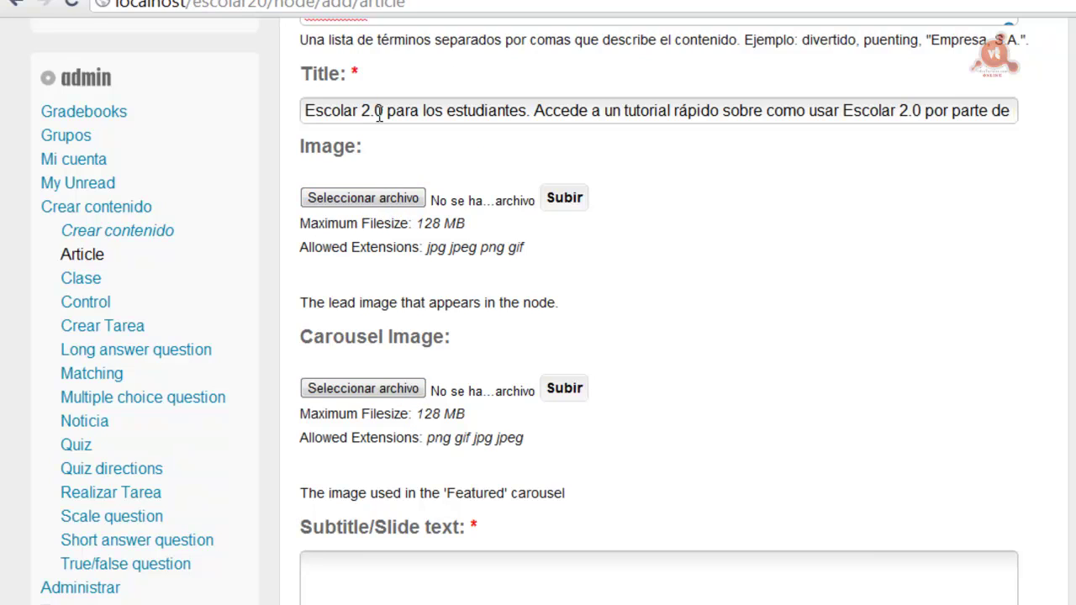
pyautogui.click(380, 198)
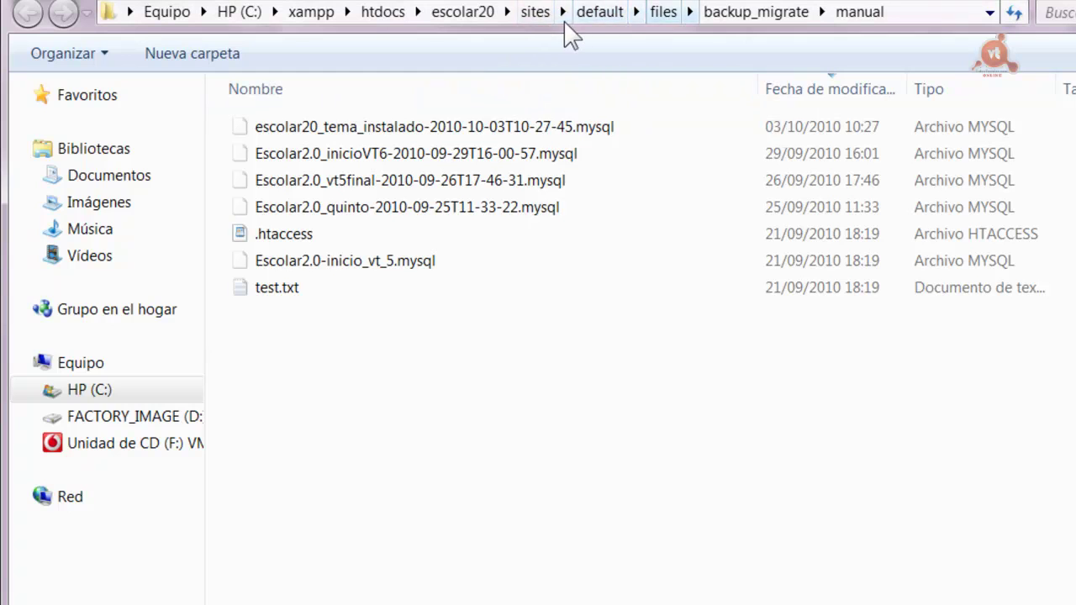
pyautogui.click(656, 12)
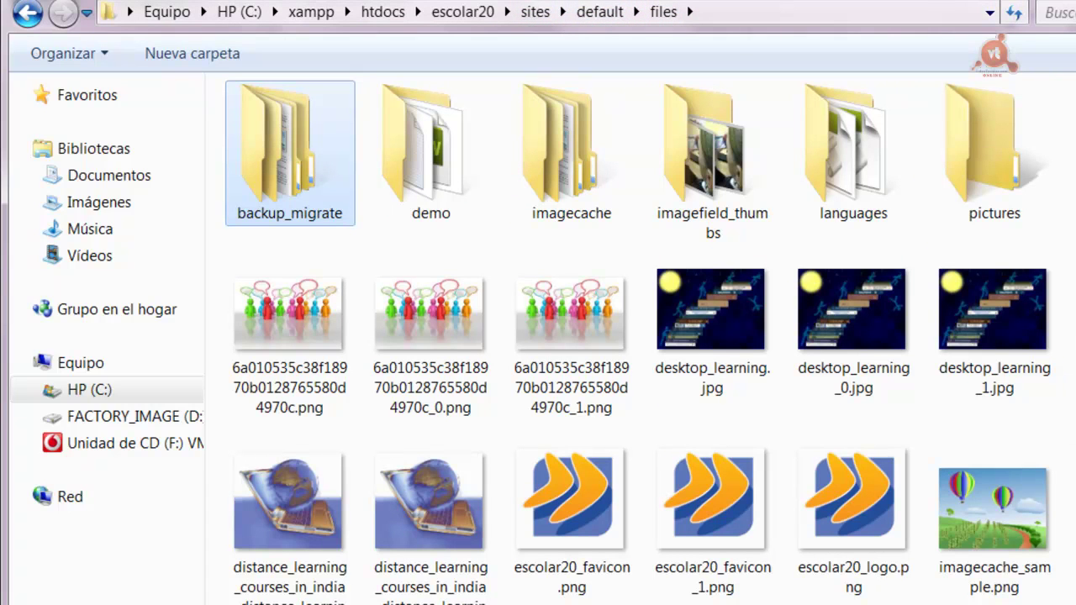
pyautogui.scroll(-6, 639, 336)
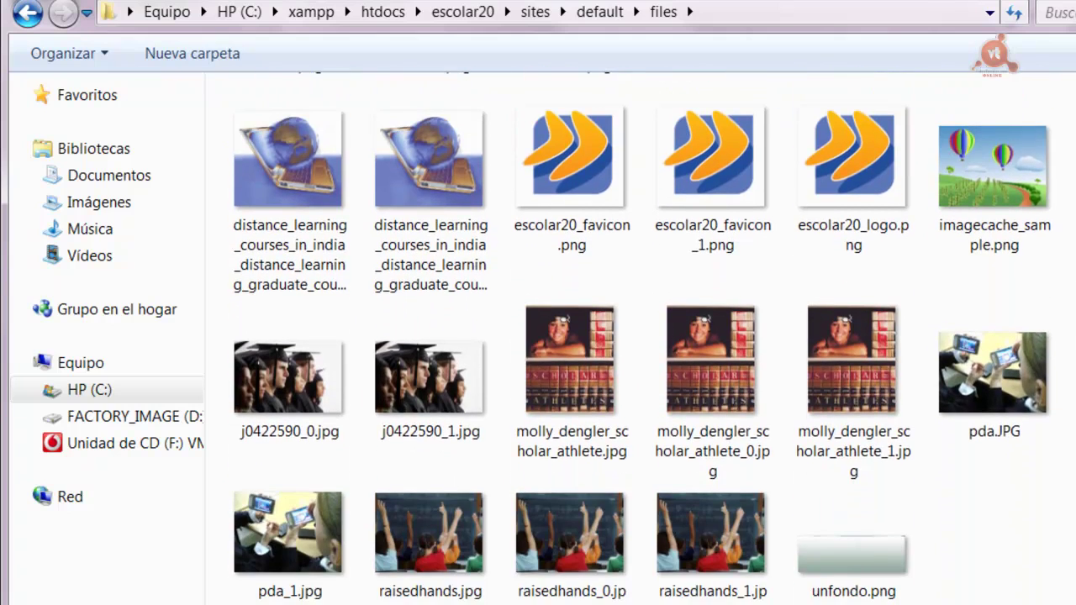
pyautogui.scroll(2, 639, 336)
pyautogui.scroll(-2, 639, 337)
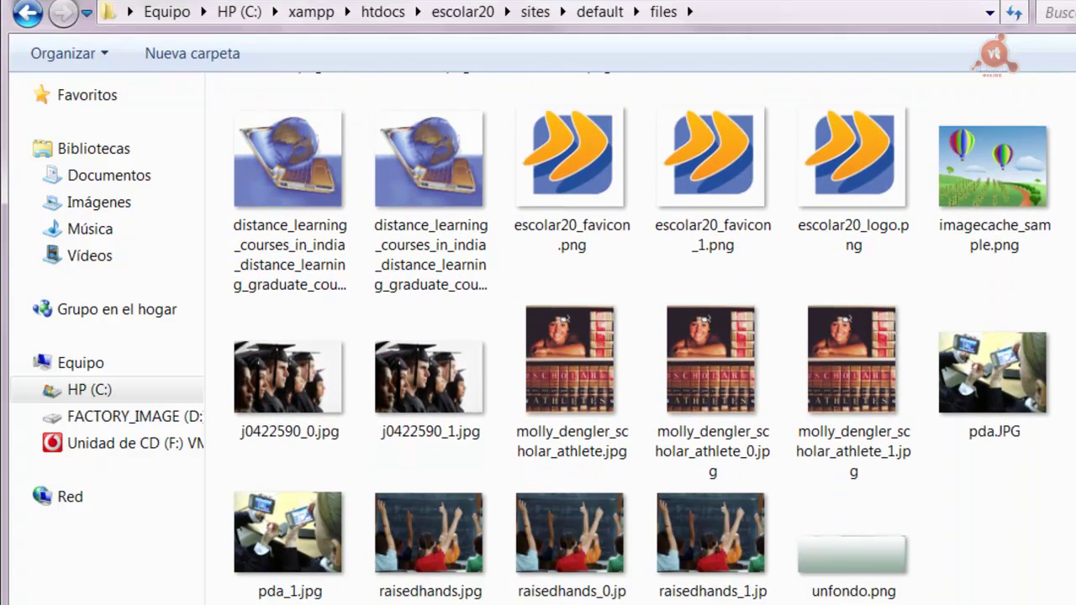
pyautogui.click(419, 536)
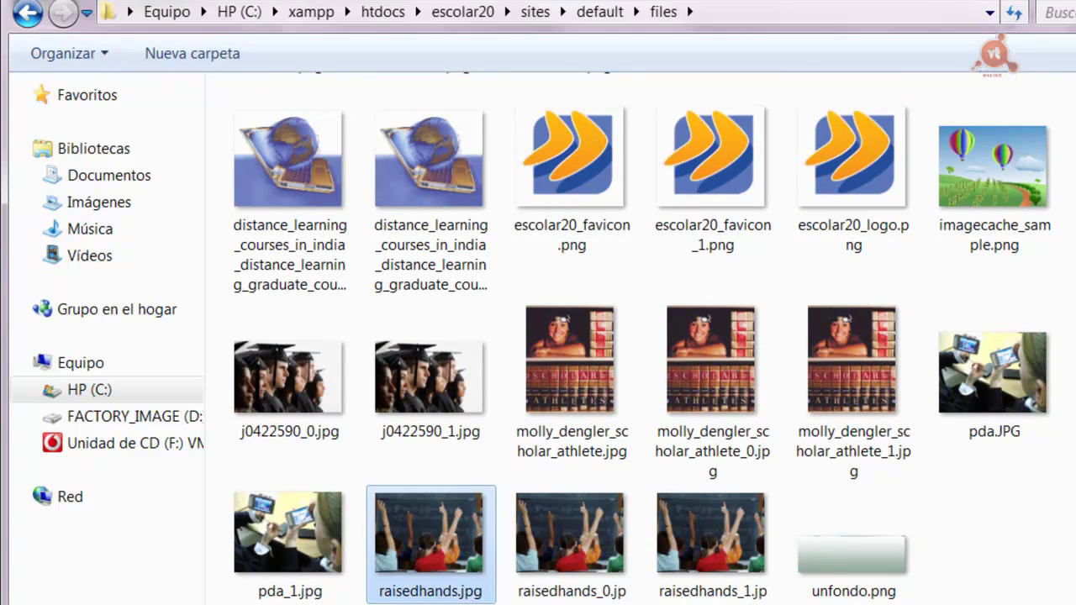
pyautogui.click(757, 603)
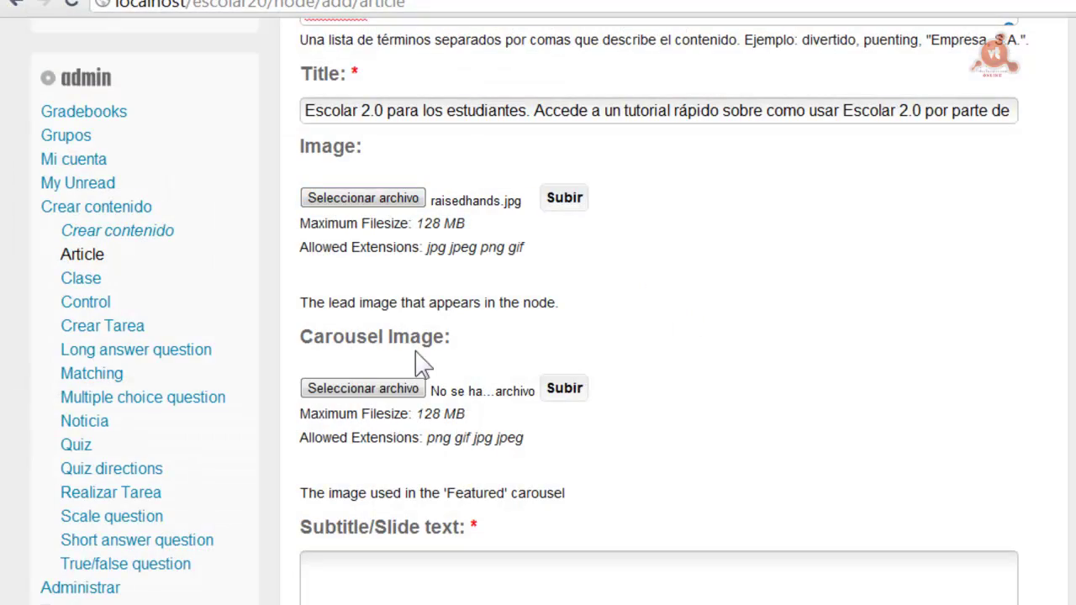
# - Choose raisedhands.jpg from the site's files folder as the carousel image, and upload both the lead and carousel images
pyautogui.click(391, 388)
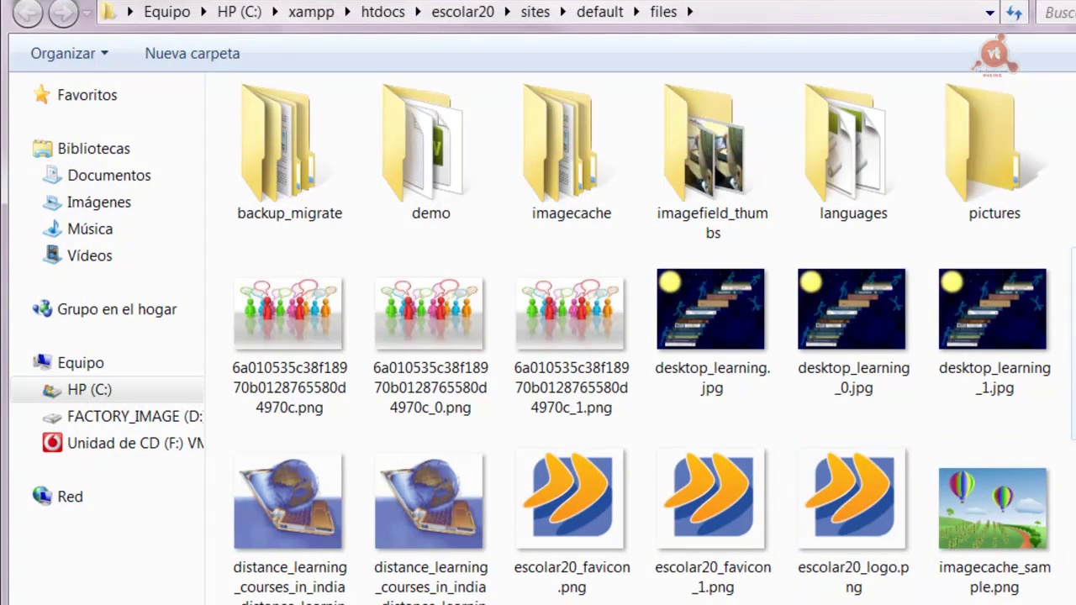
pyautogui.scroll(-3, 639, 336)
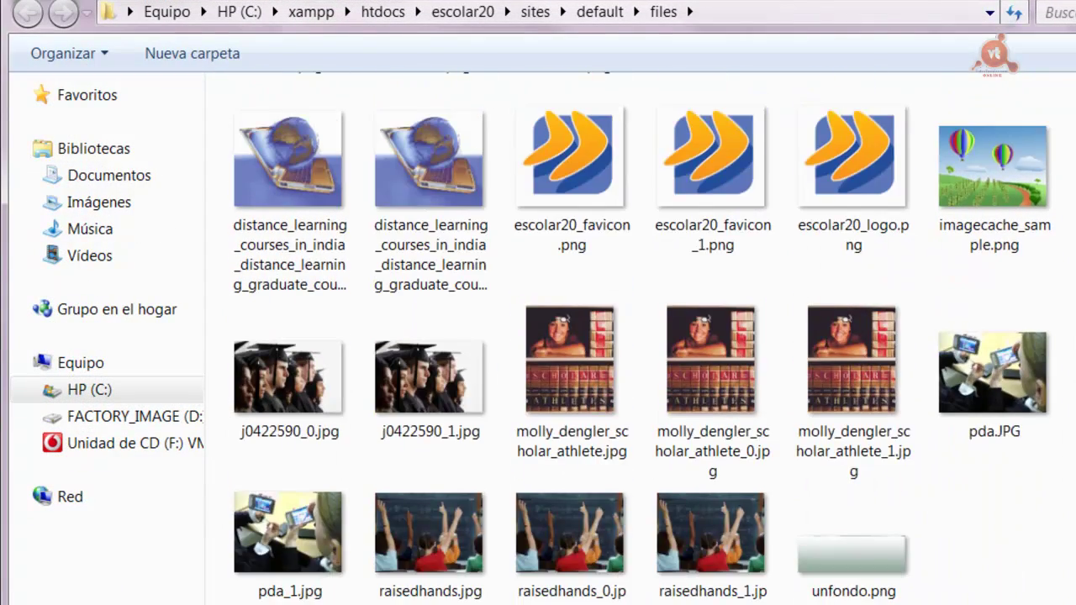
pyautogui.click(414, 546)
pyautogui.click(757, 603)
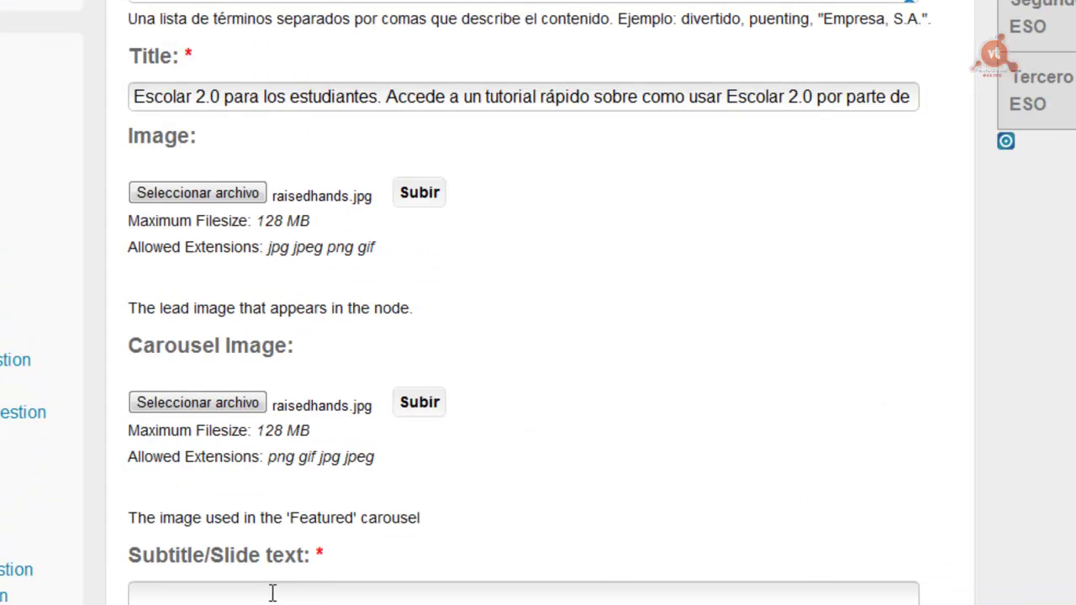
pyautogui.click(408, 195)
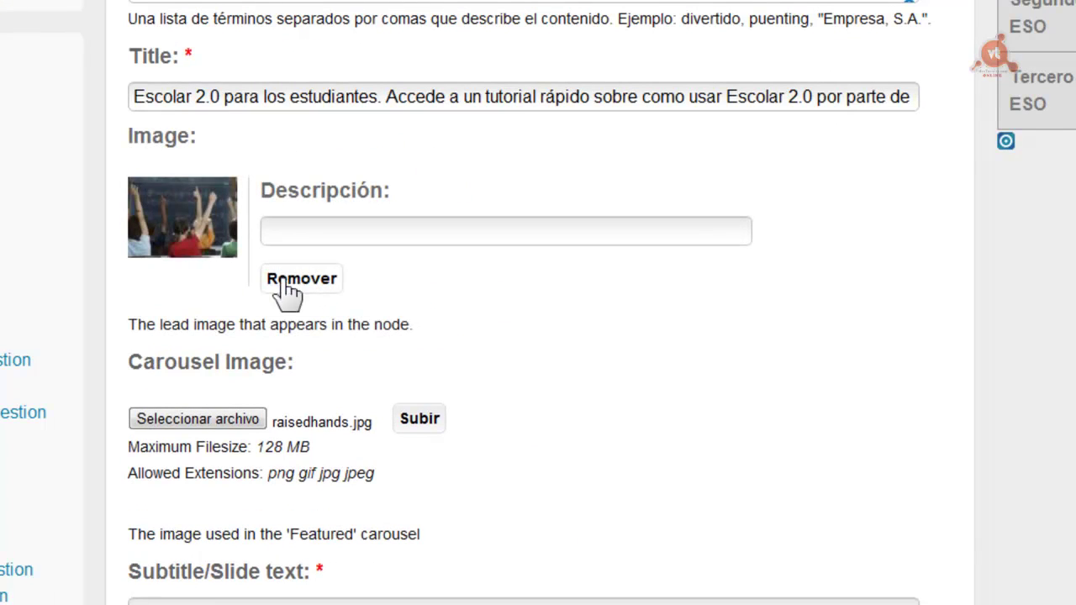
pyautogui.click(405, 417)
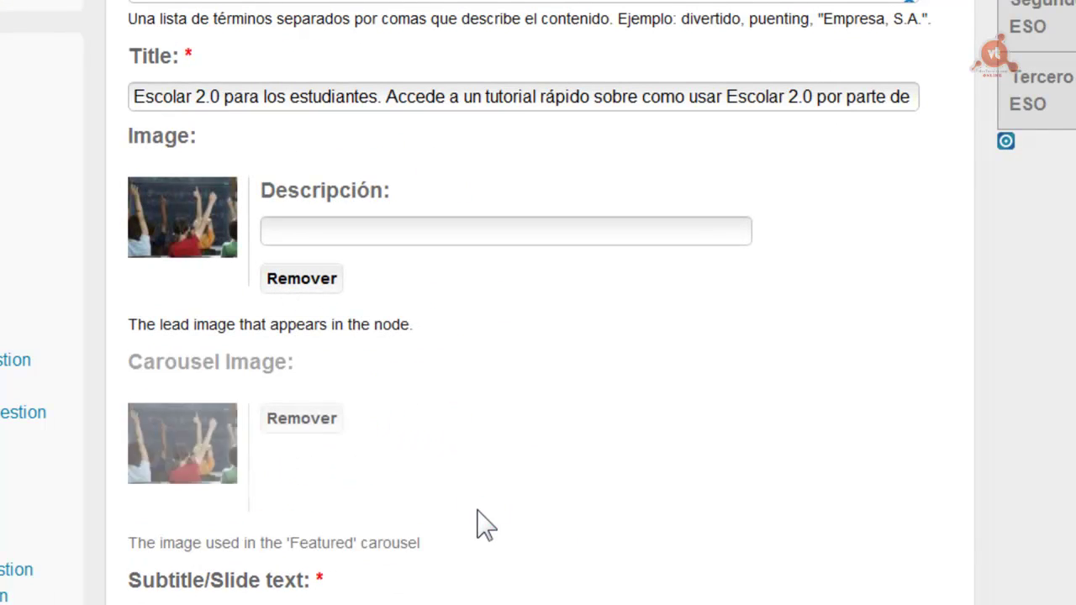
# - Describe the article's lead image as "Imagen alumnos"
pyautogui.click(323, 230)
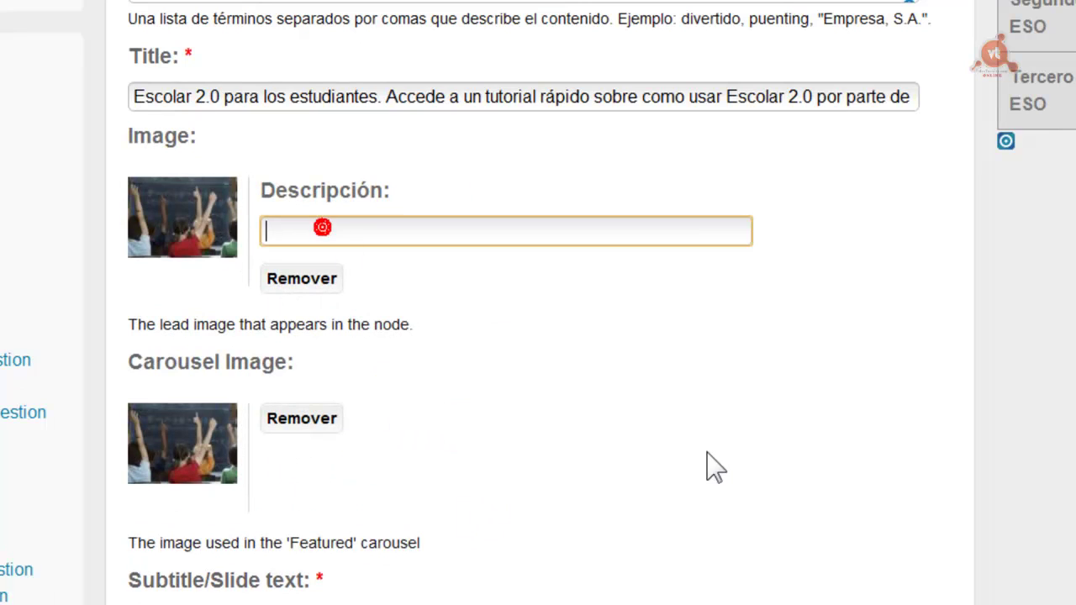
pyautogui.write('i')
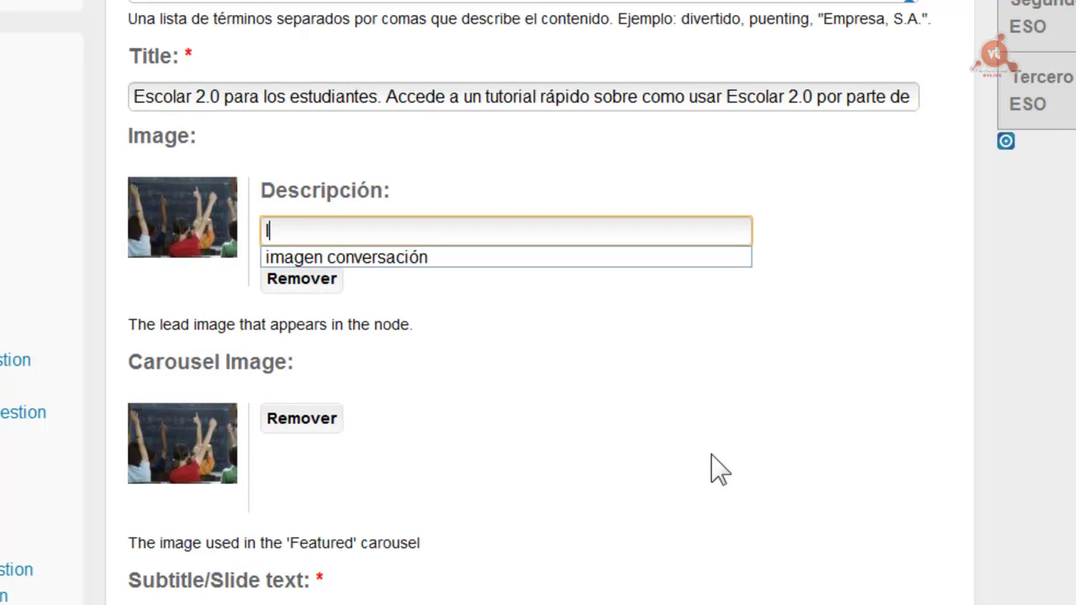
pyautogui.write('magen alumnos')
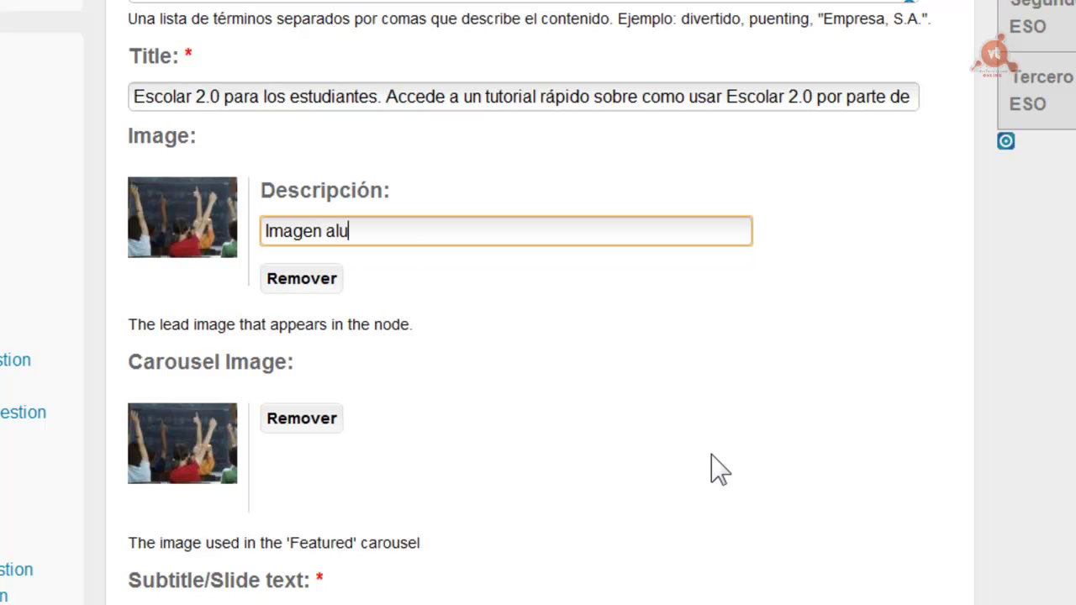
# - Enter "Subtítulo" as the article's subtitle and slide text
pyautogui.click(439, 507)
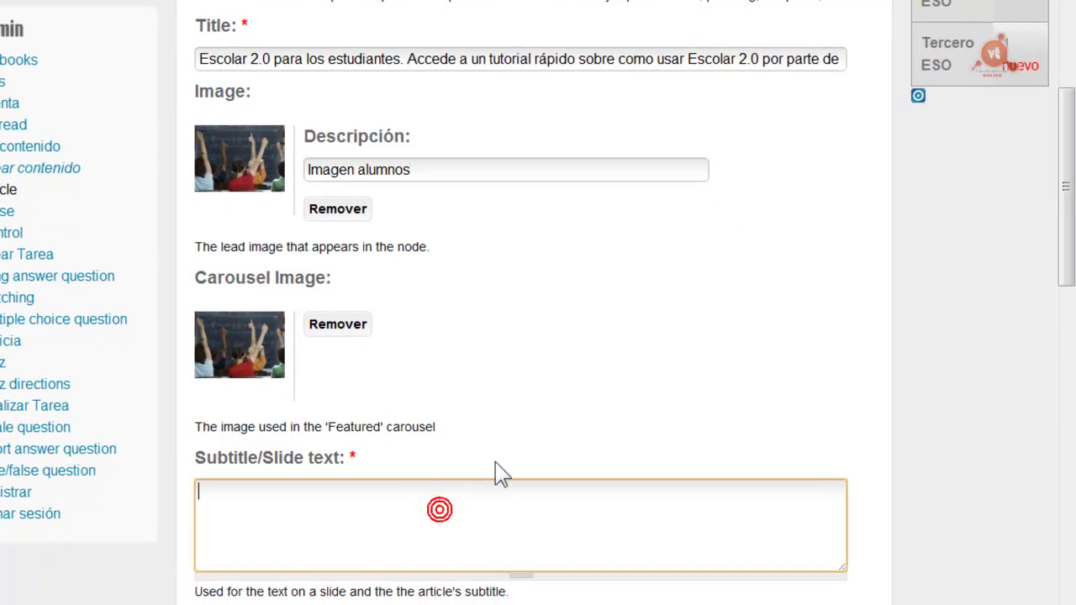
pyautogui.moveTo(1071, 262); pyautogui.dragTo(1072, 173)
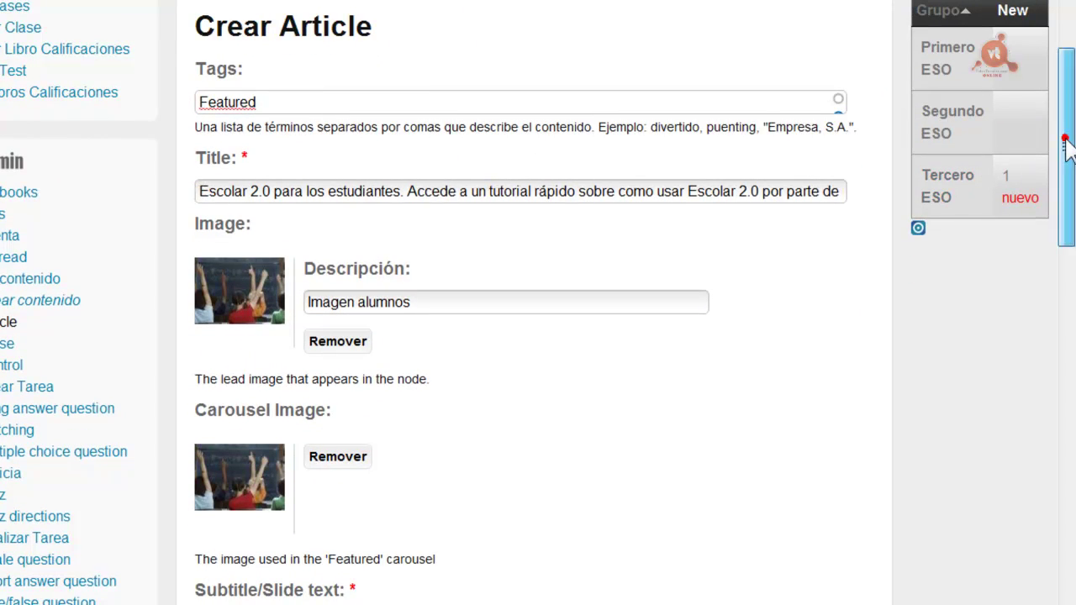
pyautogui.moveTo(1065, 144); pyautogui.dragTo(1065, 307)
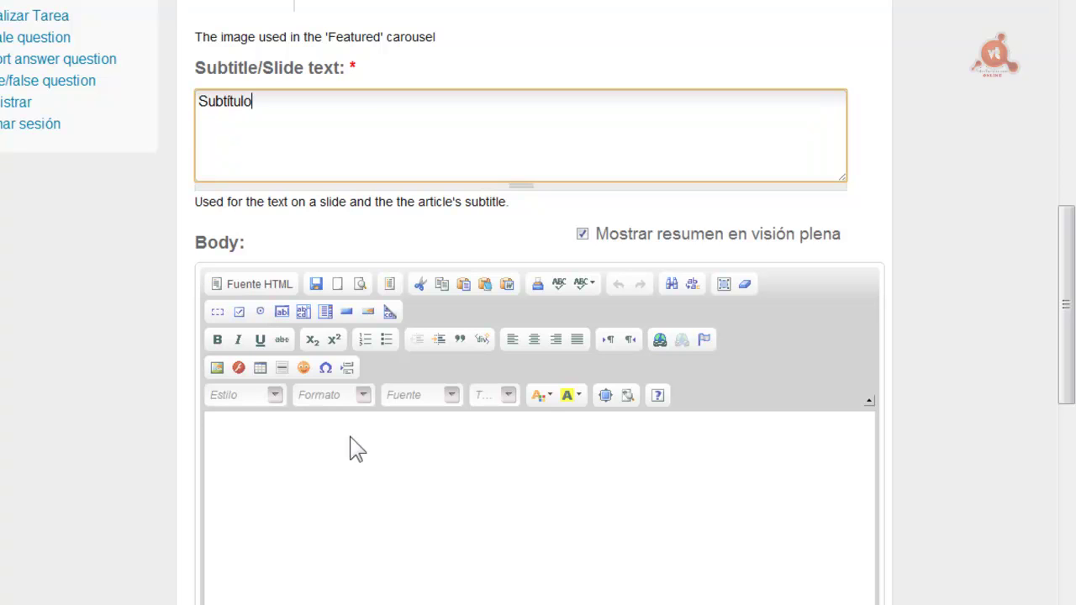
# - Paste the copied Lorem ipsum filler text into the article's body
pyautogui.click(331, 462)
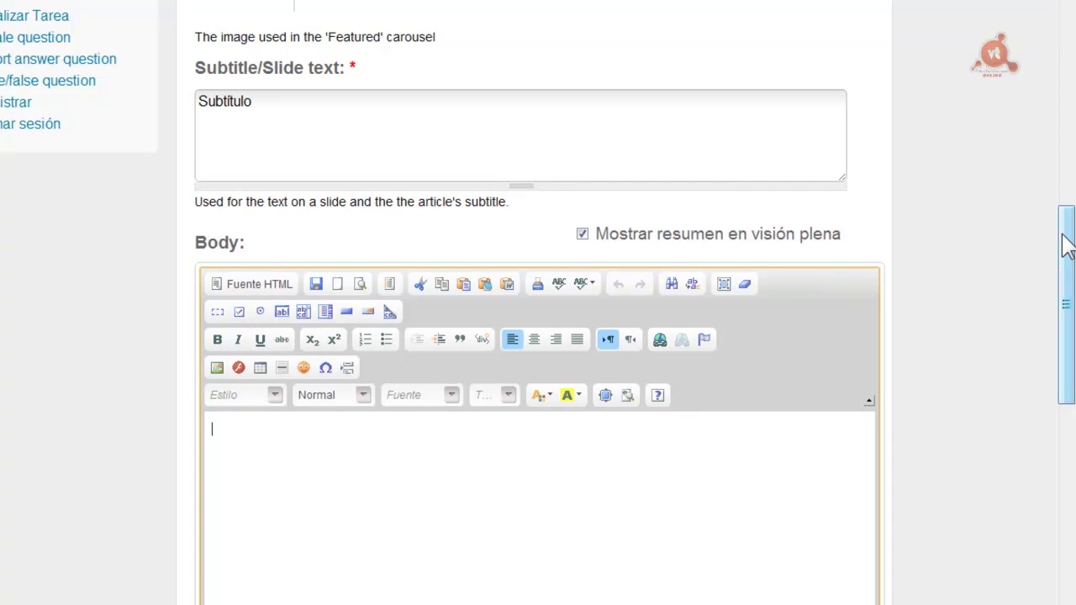
pyautogui.moveTo(1063, 237); pyautogui.dragTo(1066, 302)
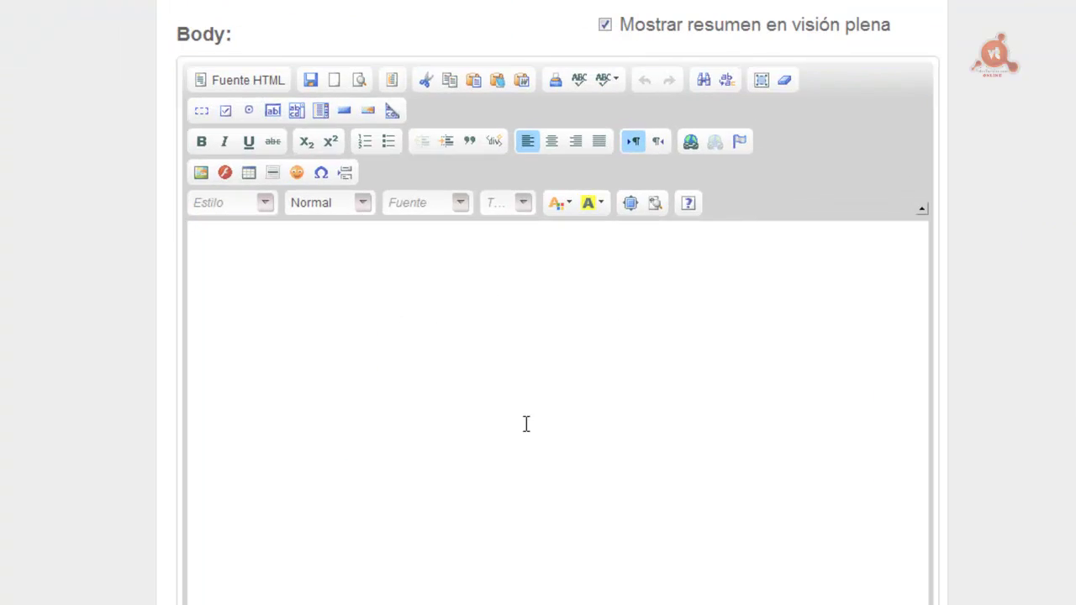
pyautogui.click(211, 242)
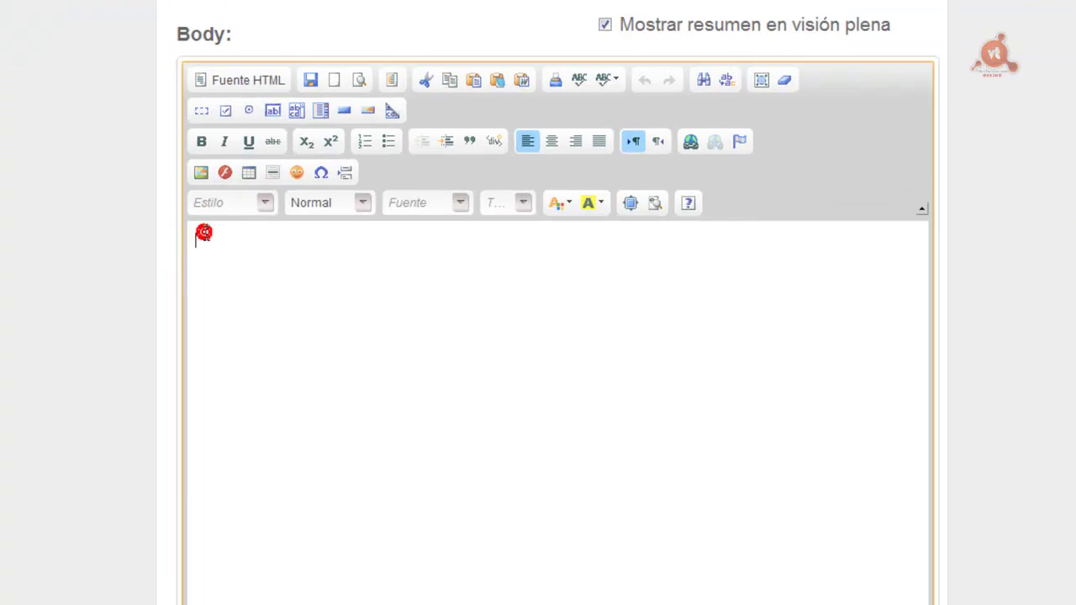
pyautogui.hotkey('ctrl', 'v')
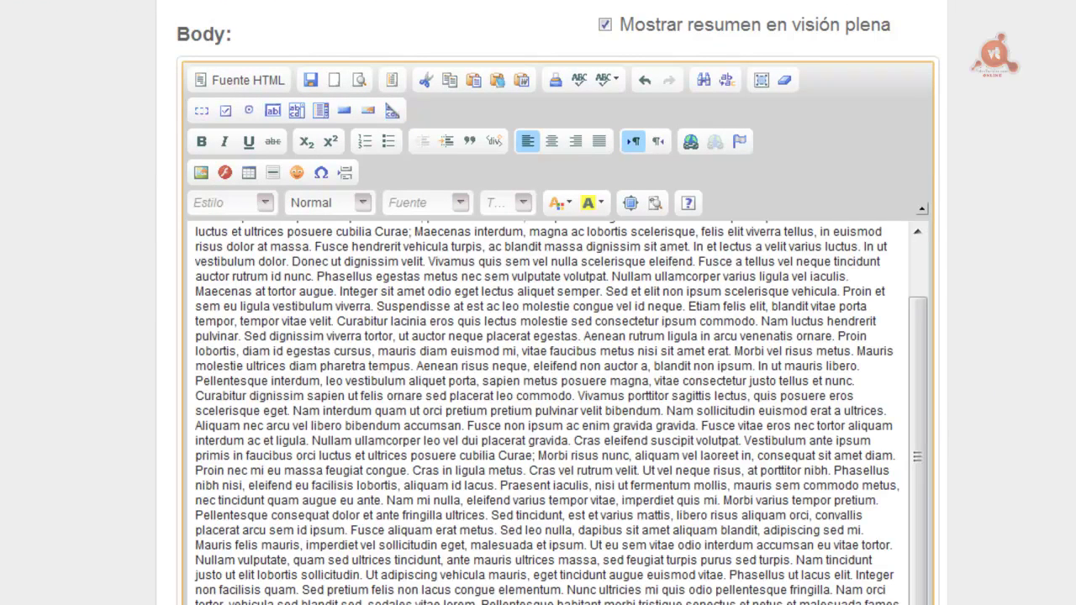
# - Turn off the article's promotion to the front page in its publishing options and save it
pyautogui.scroll(-6, 554, 505)
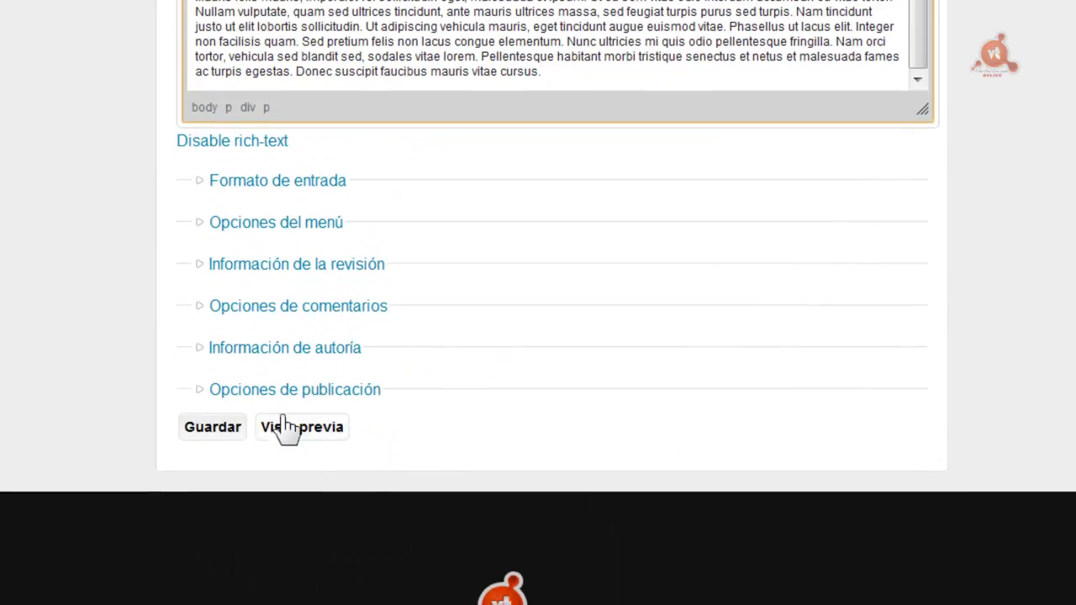
pyautogui.click(276, 390)
pyautogui.click(234, 474)
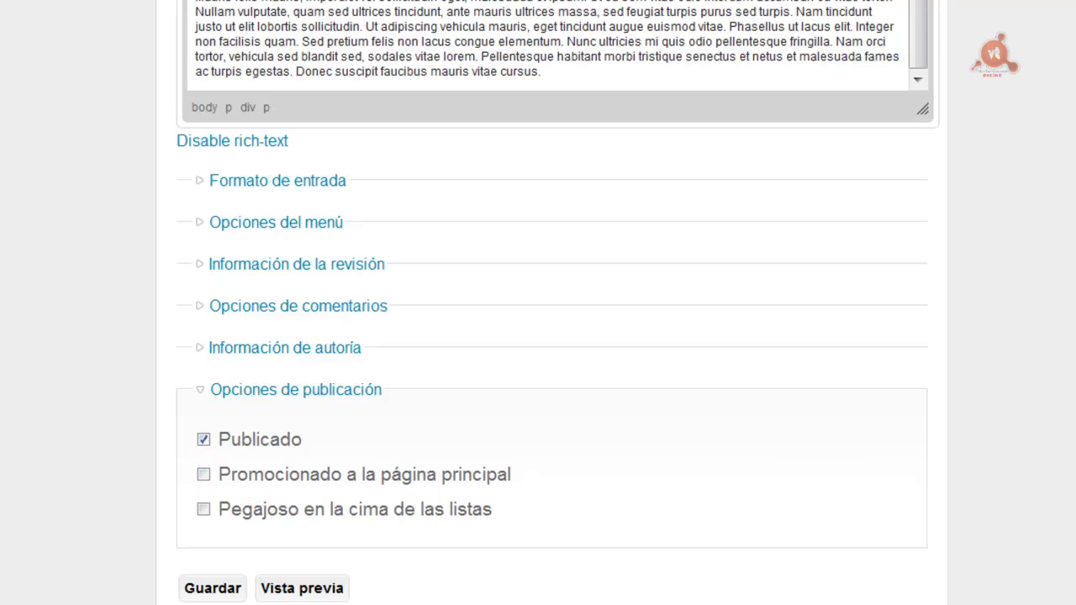
pyautogui.scroll(15, 538, 302)
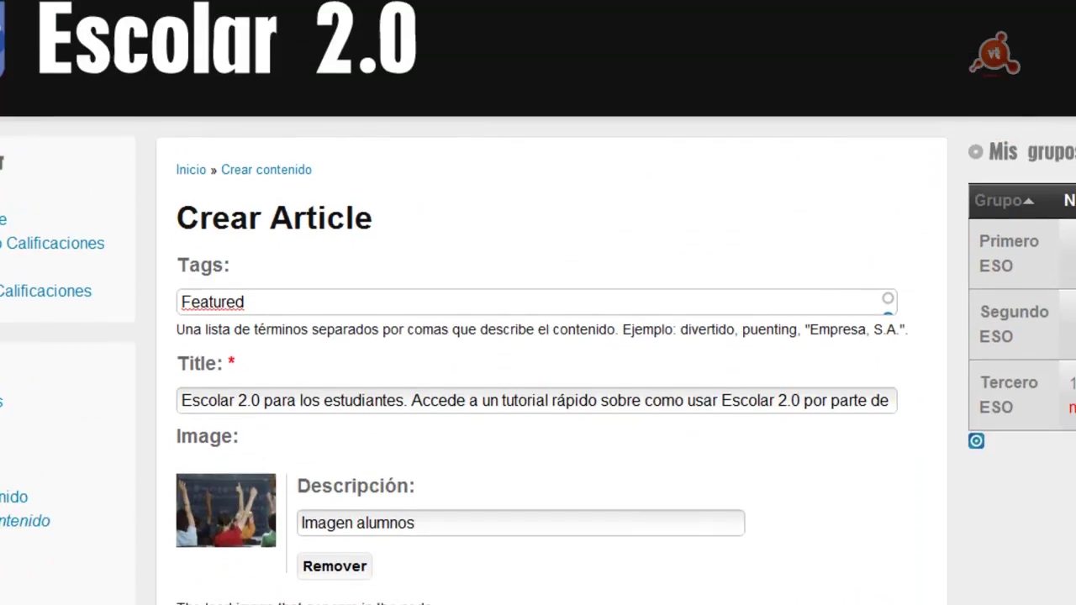
pyautogui.scroll(-4, 538, 303)
pyautogui.scroll(-10, 538, 303)
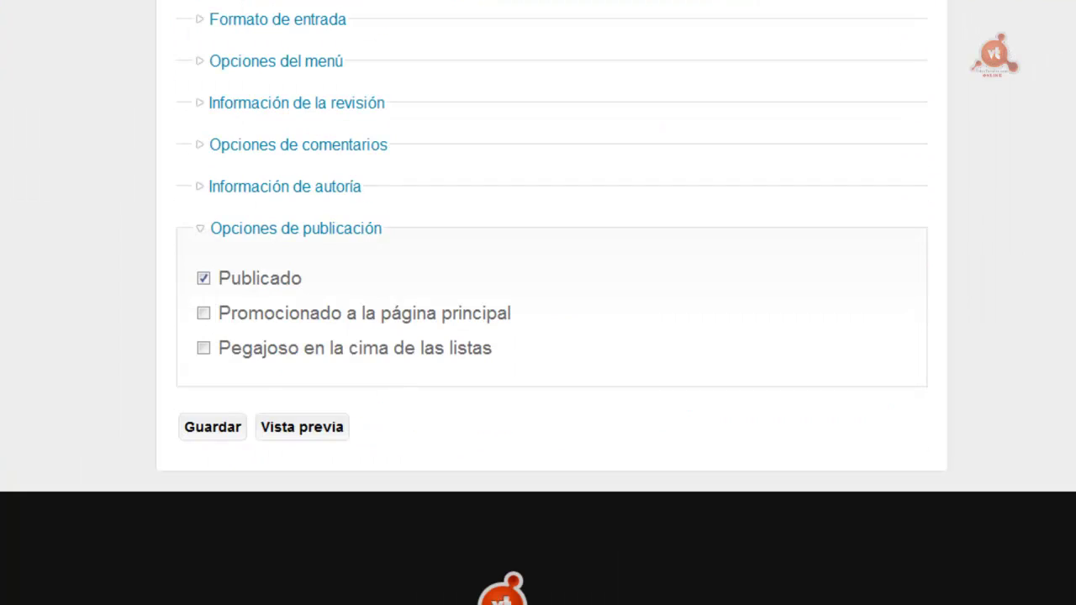
pyautogui.click(212, 429)
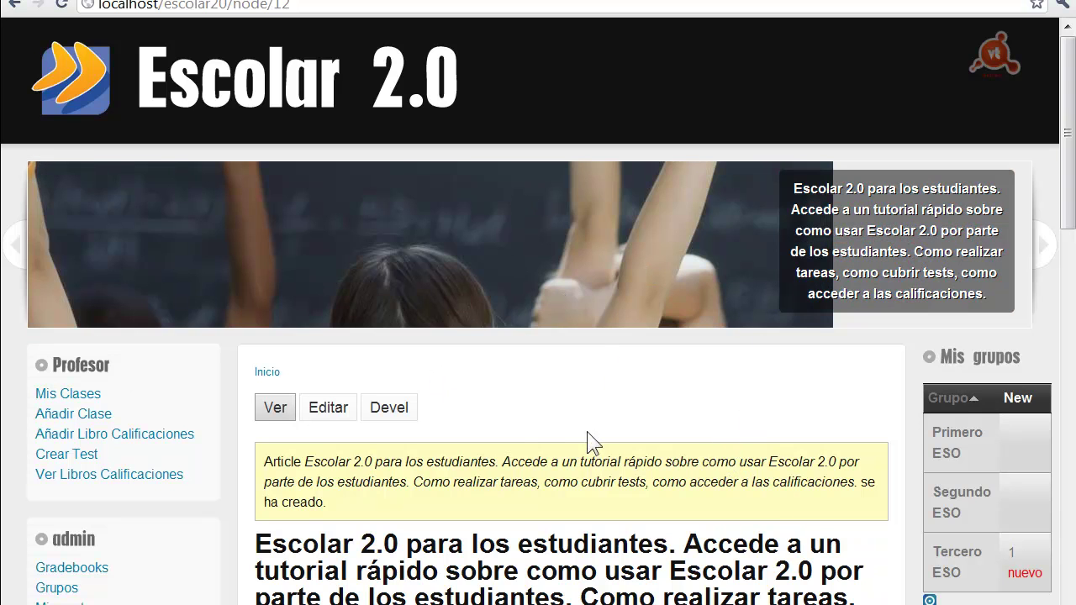
# - Review and save the second Featured article, titled "Accede a un Tutorial rápido sobre el uso de Escolar 2.0 por los profesores" onward
pyautogui.moveTo(1069, 159)
pyautogui.mouseDown()
pyautogui.moveTo(1073, 433)
pyautogui.moveTo(1071, 145)
pyautogui.mouseUp()
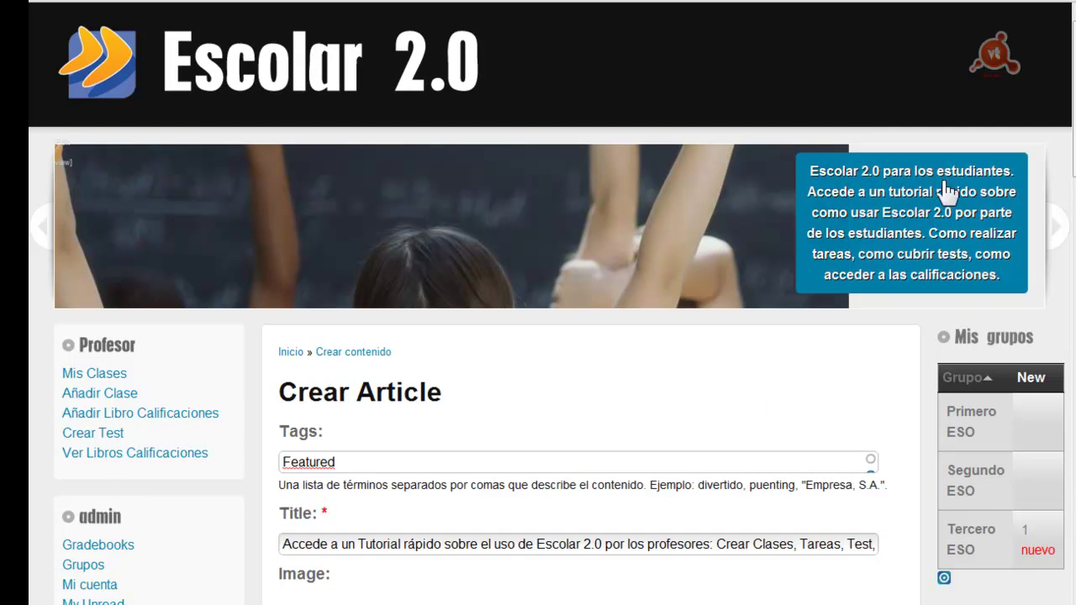
pyautogui.scroll(-10, 578, 336)
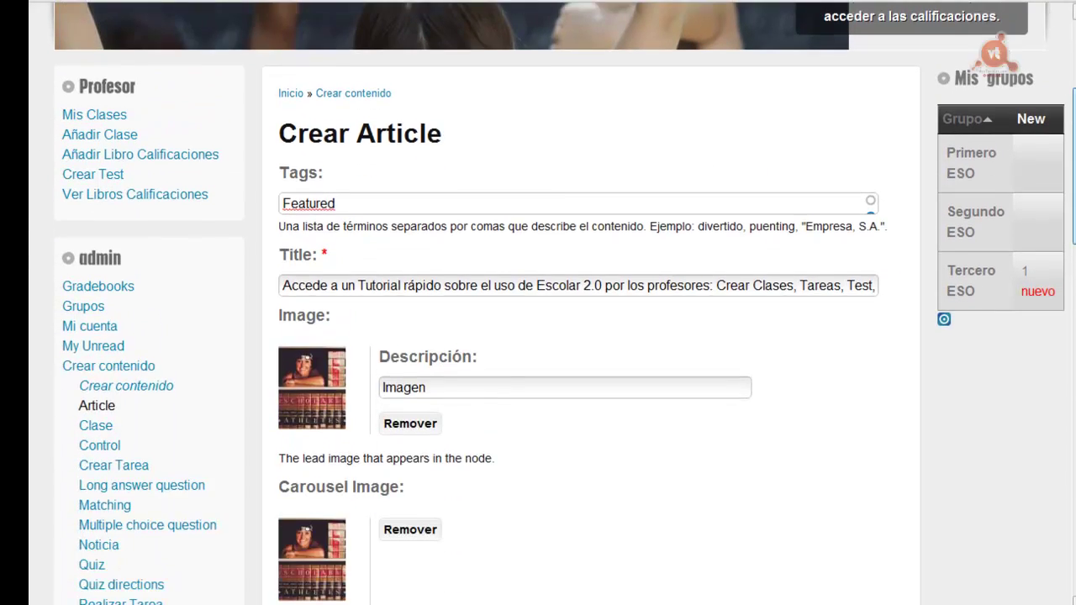
pyautogui.scroll(-10, 579, 336)
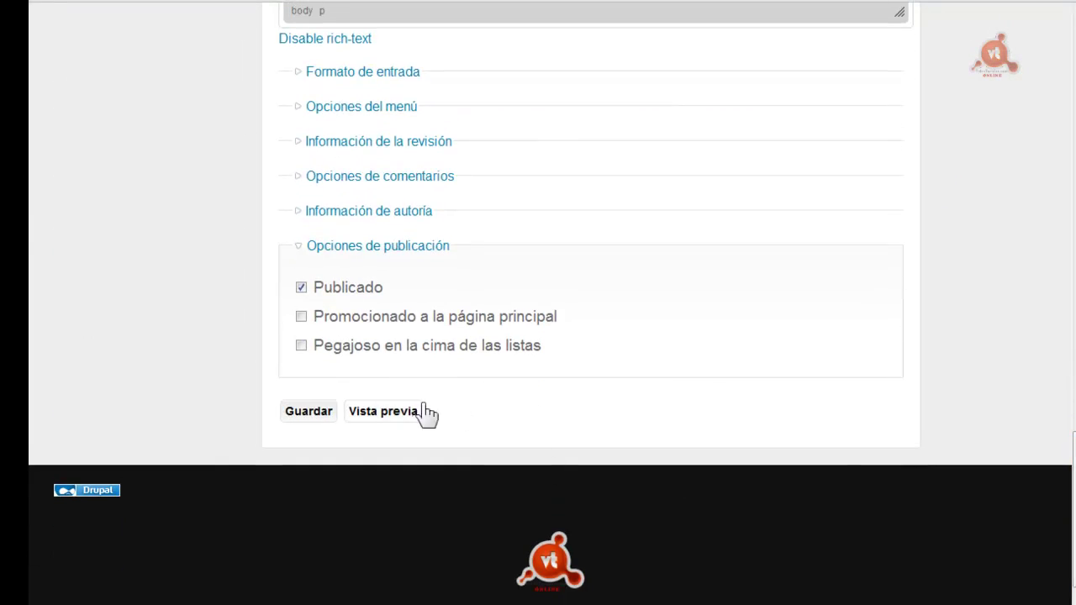
pyautogui.click(308, 411)
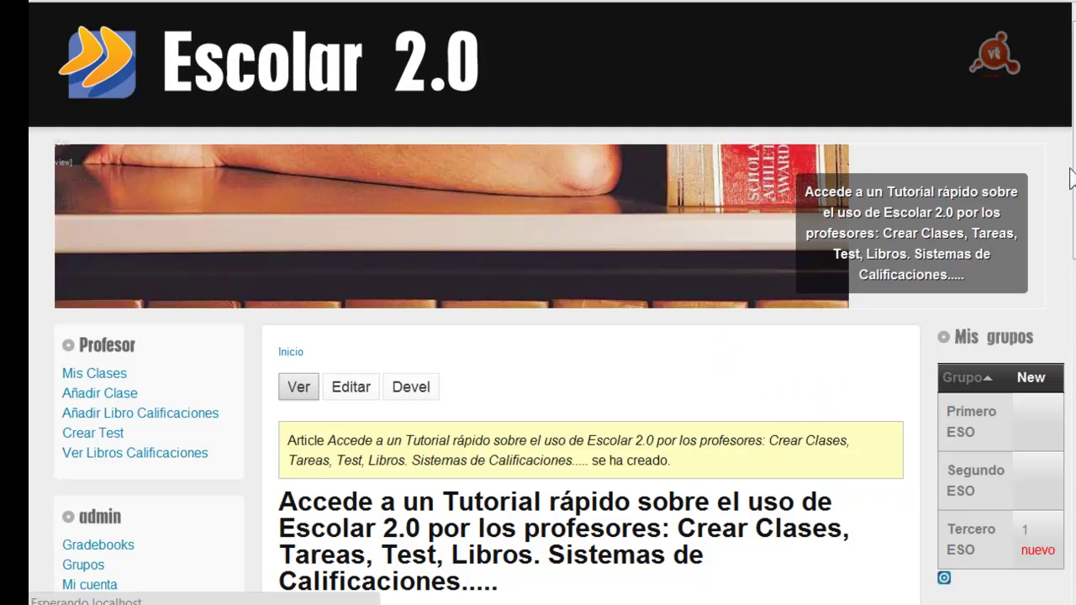
# - Cycle the carousel forward and back to check the slides of both Featured articles
pyautogui.moveTo(1073, 143); pyautogui.dragTo(1074, 167)
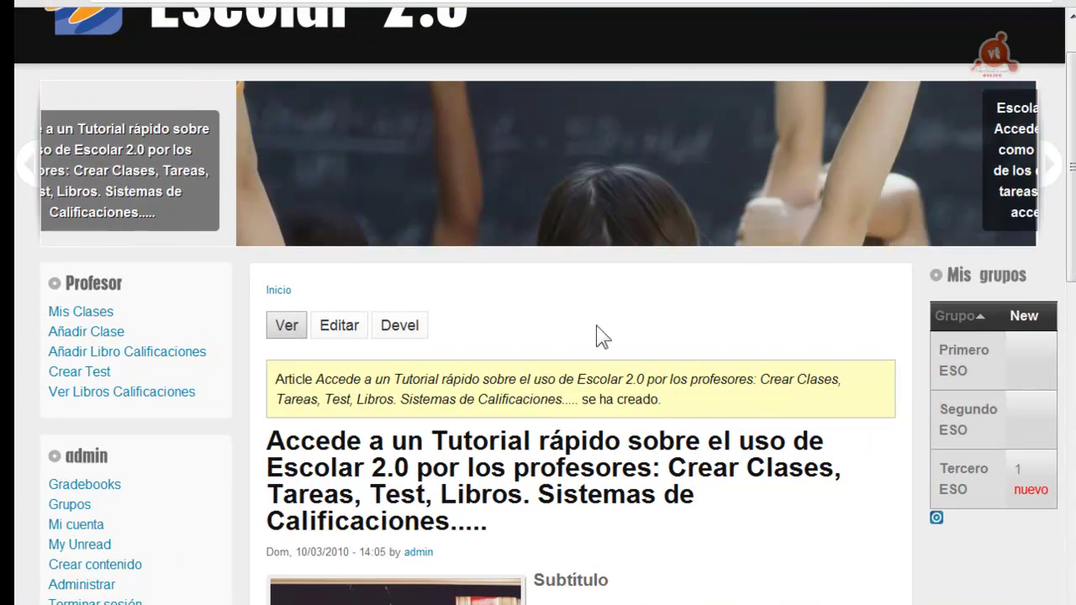
pyautogui.click(1050, 168)
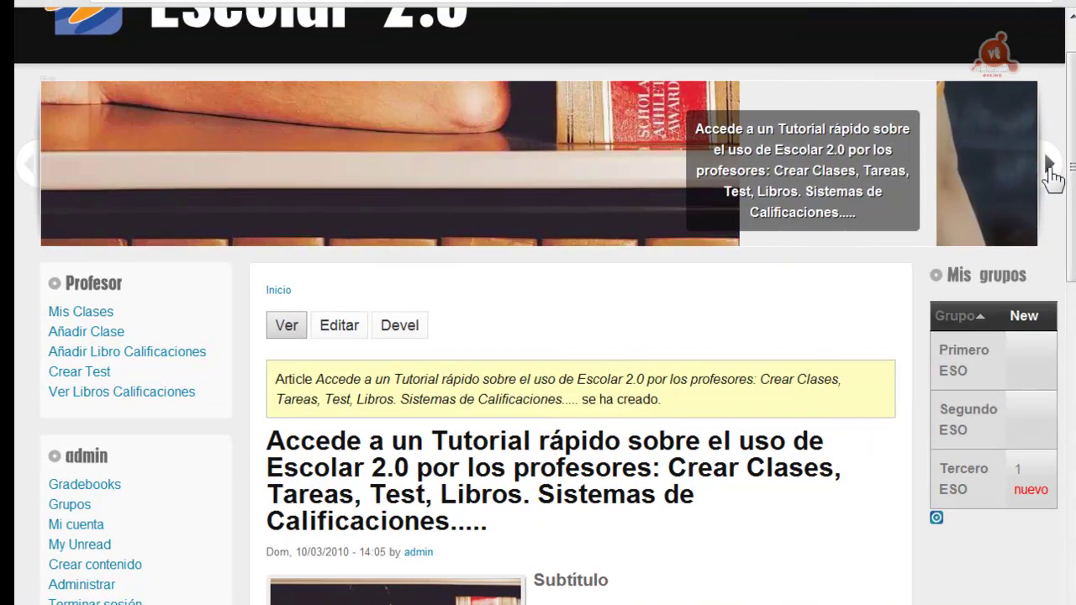
pyautogui.click(1050, 167)
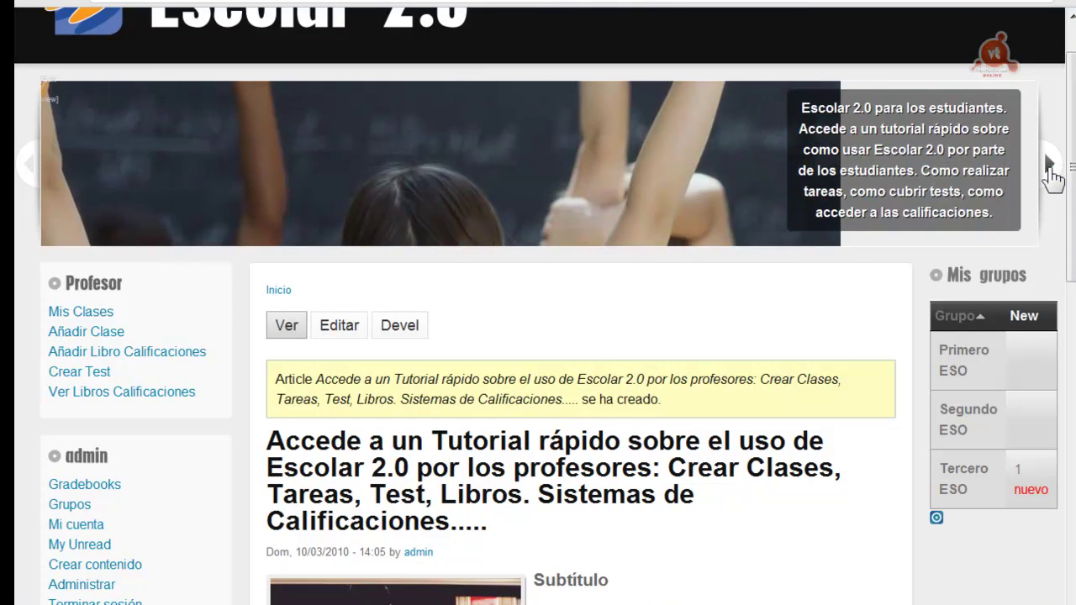
pyautogui.click(26, 163)
pyautogui.click(27, 165)
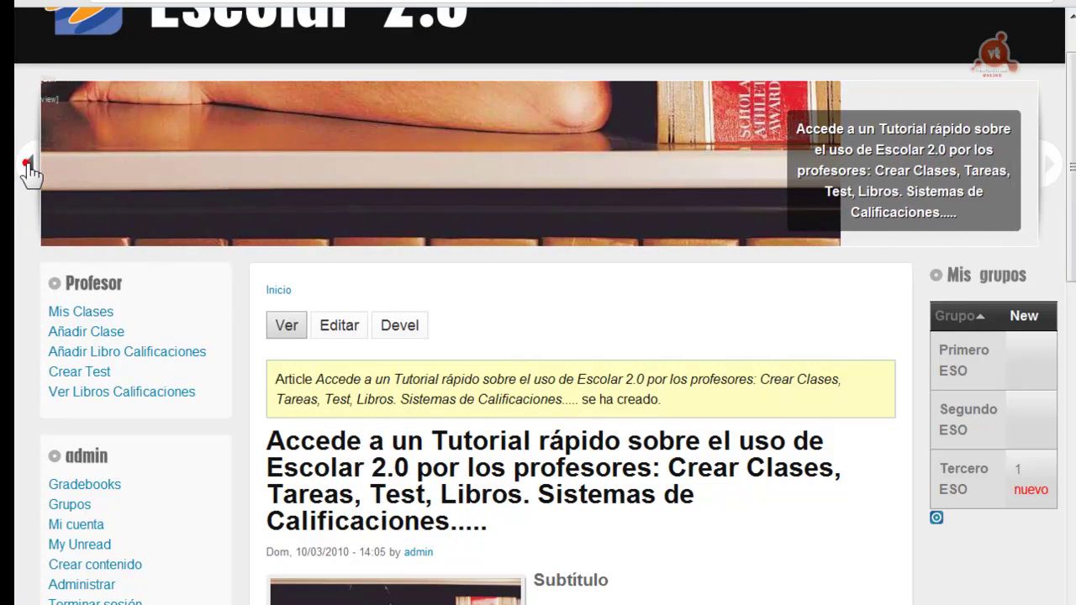
pyautogui.click(1047, 168)
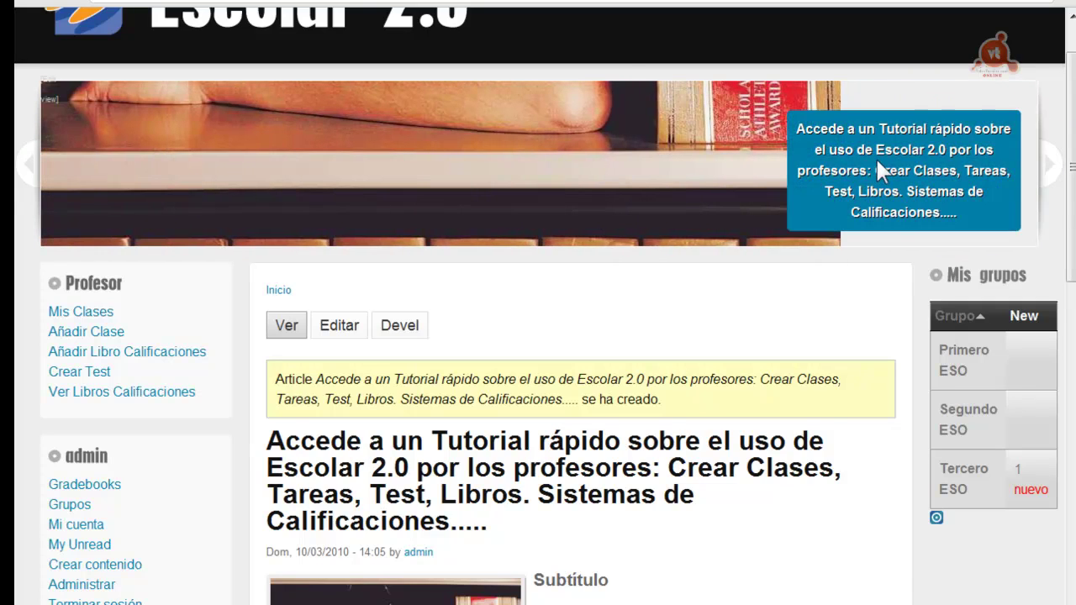
pyautogui.click(1046, 162)
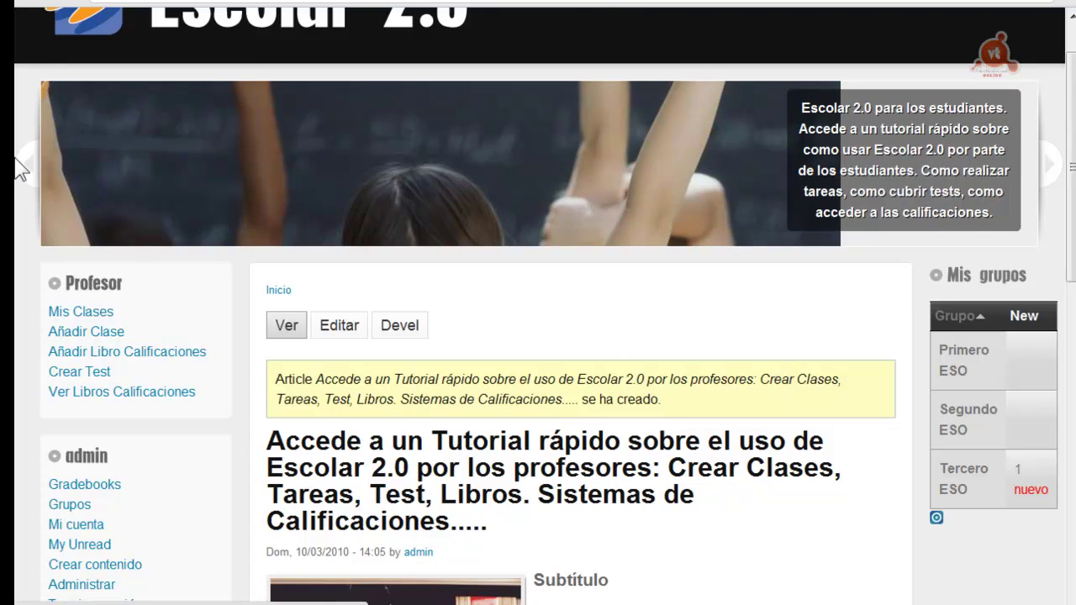
pyautogui.click(27, 163)
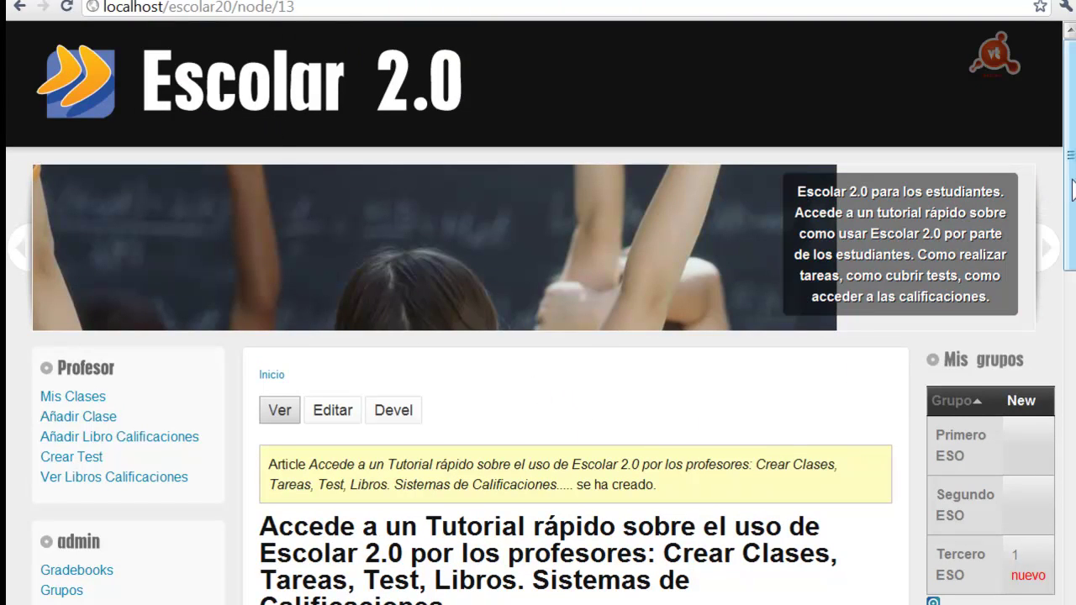
pyautogui.moveTo(1070, 176)
pyautogui.mouseDown()
pyautogui.moveTo(1071, 193)
pyautogui.moveTo(1070, 176)
pyautogui.mouseUp()
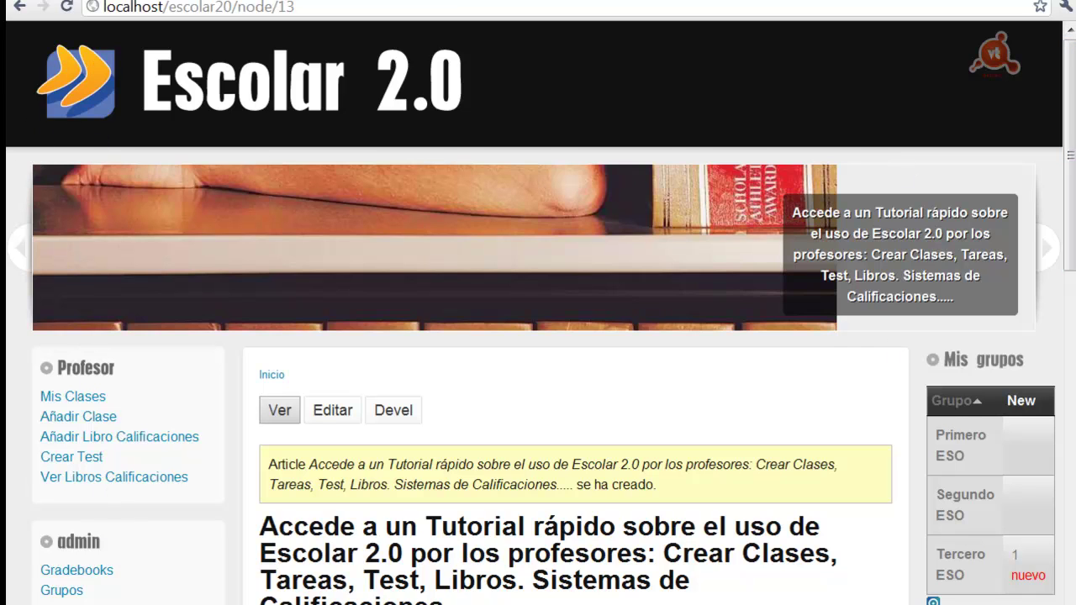
pyautogui.scroll(-2, 1059, 50)
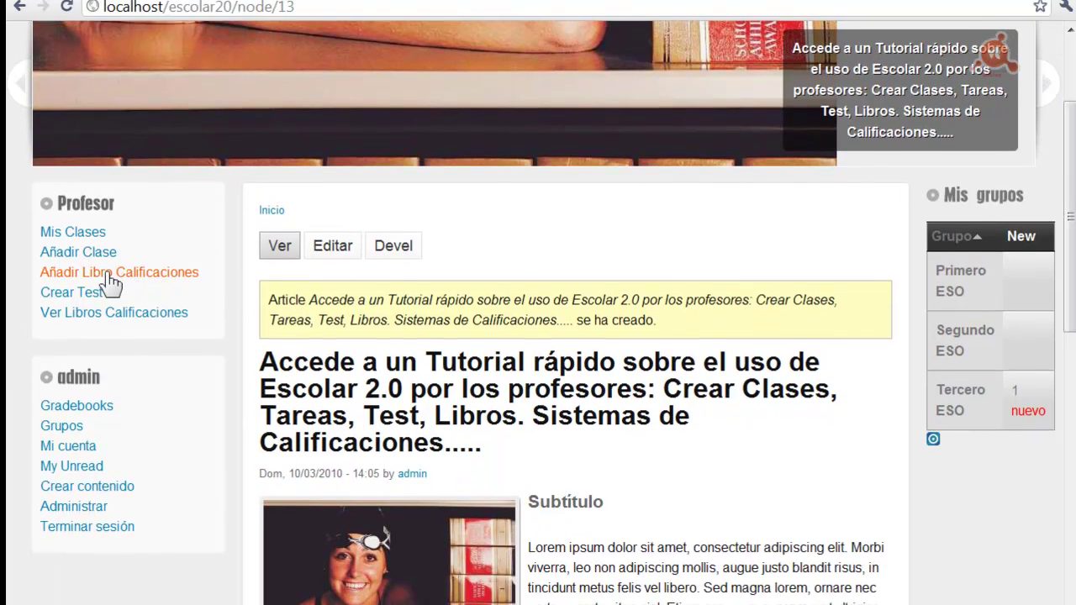
pyautogui.click(91, 504)
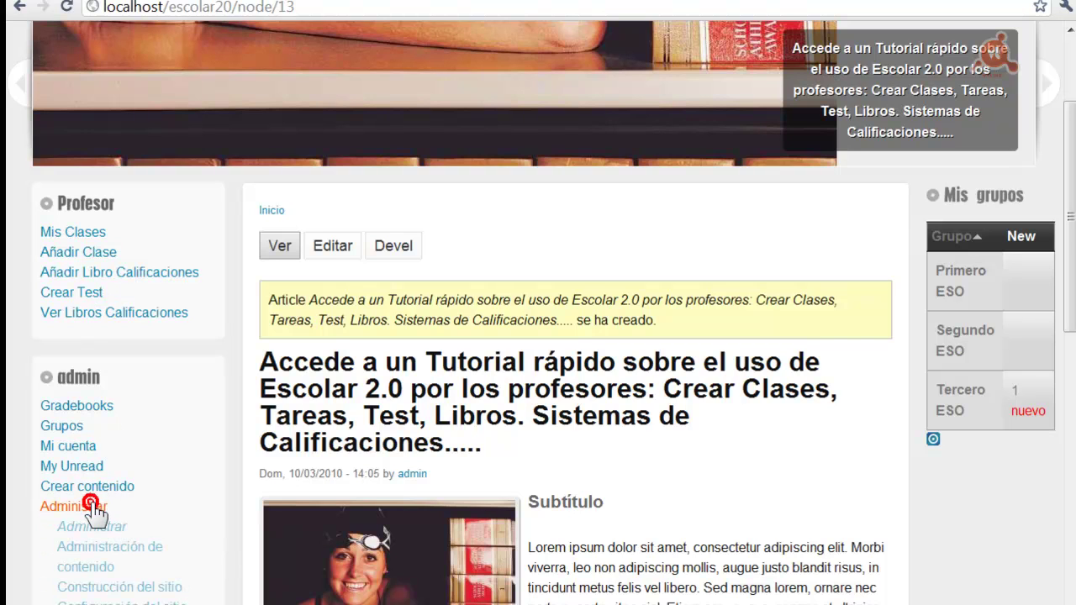
pyautogui.click(93, 507)
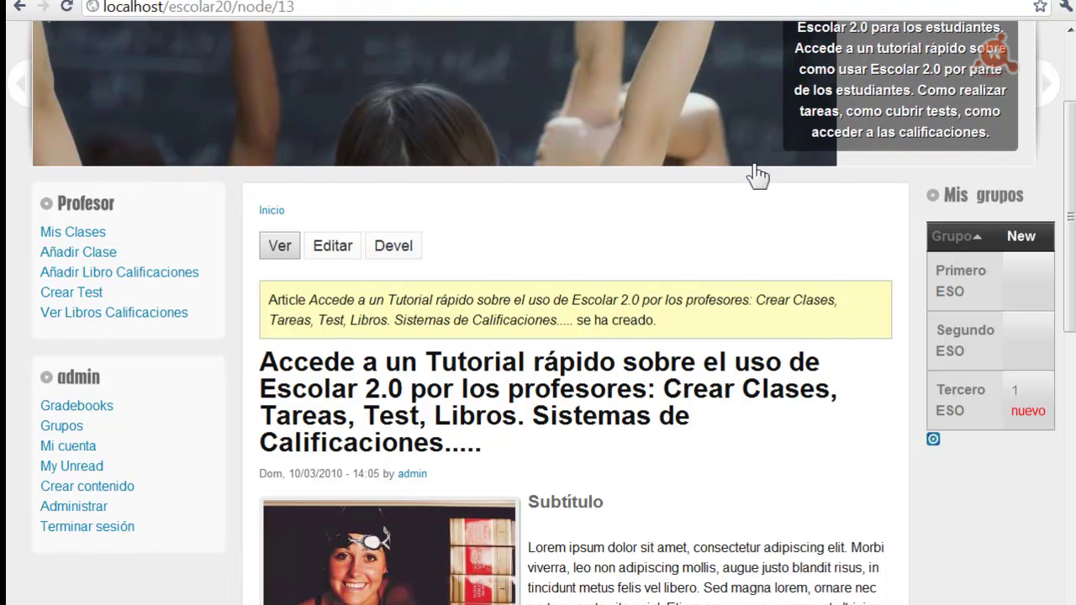
# - Open the block administration page from the Construcción del sitio section
pyautogui.scroll(2, 1067, 168)
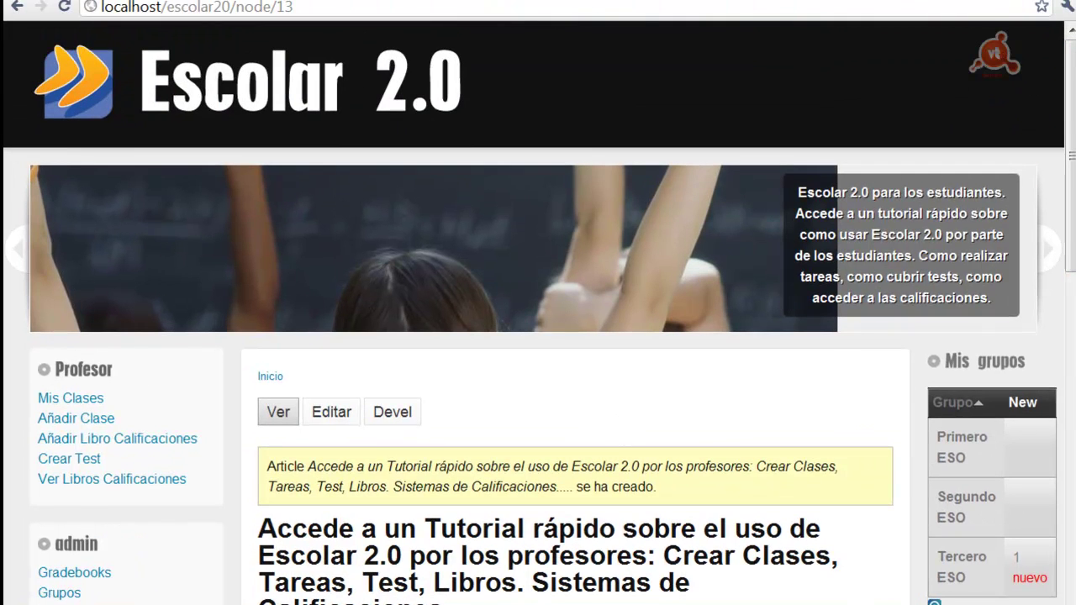
pyautogui.scroll(-3, 1023, 63)
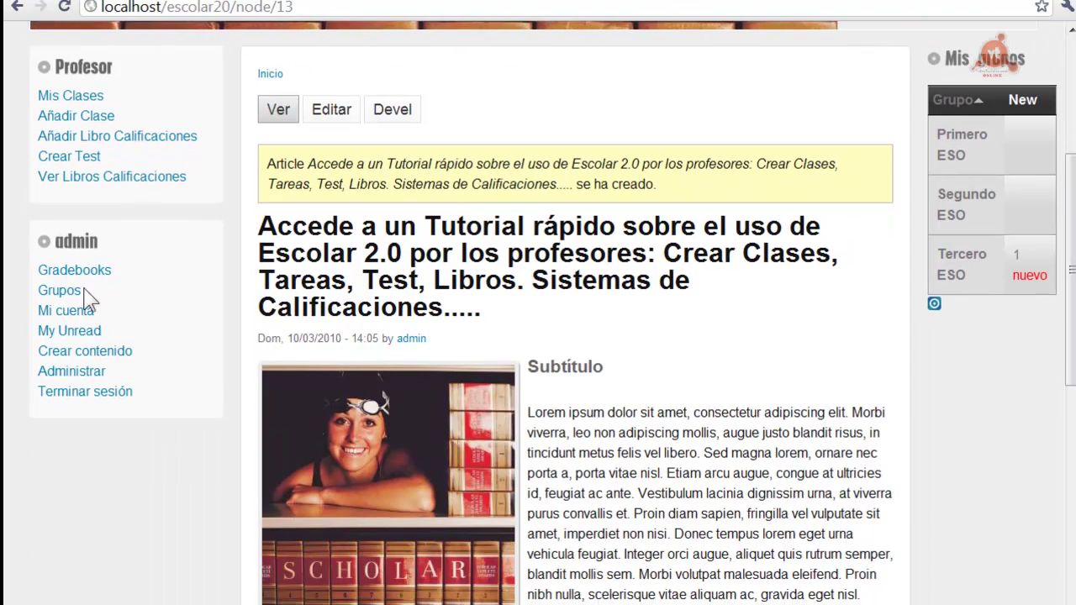
pyautogui.click(71, 370)
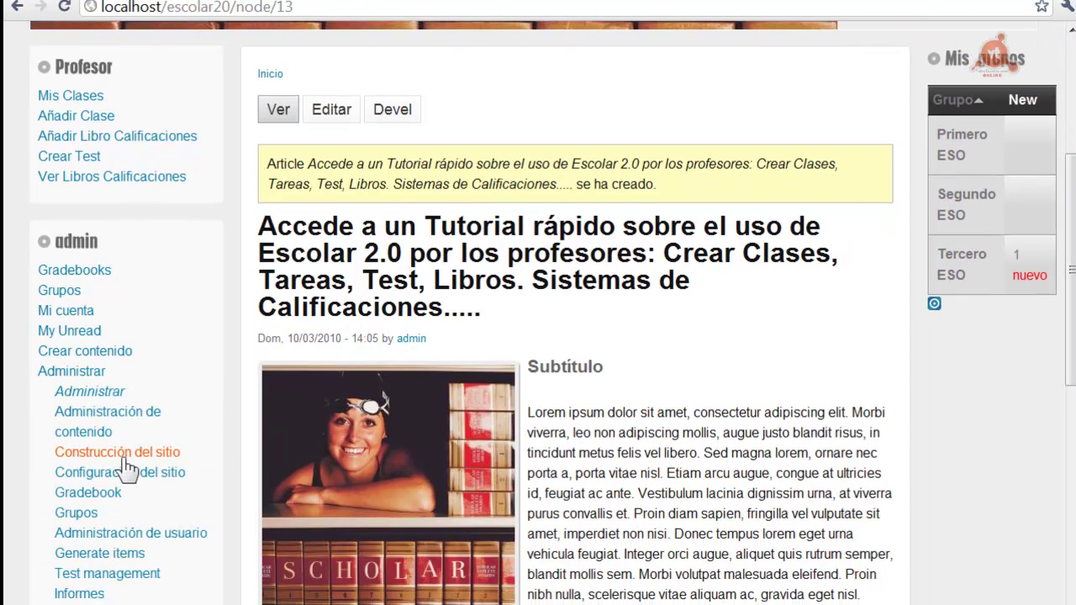
pyautogui.click(122, 453)
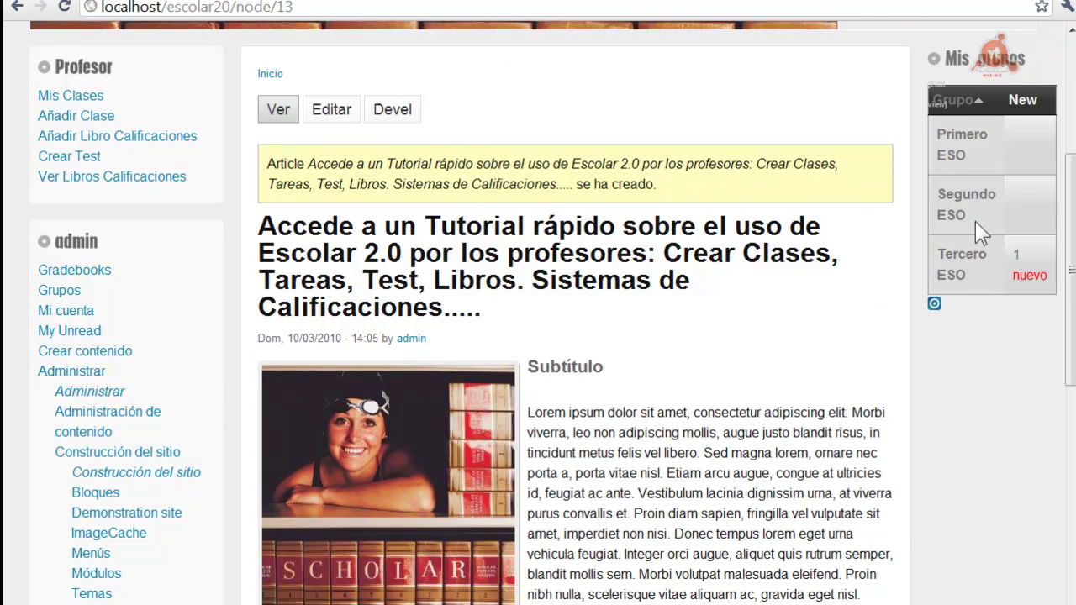
pyautogui.scroll(-3, 384, 396)
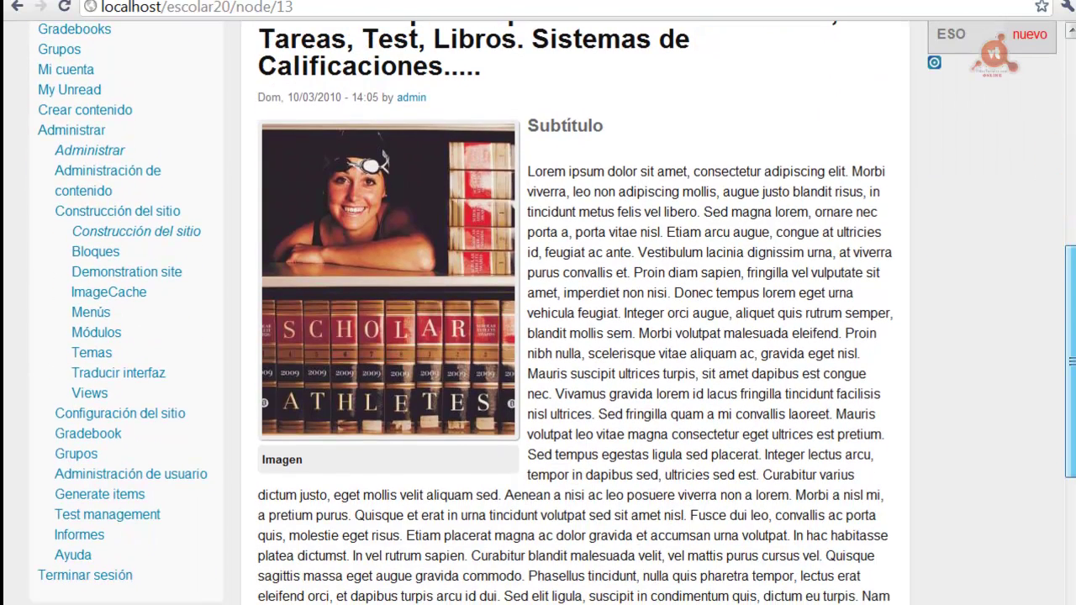
pyautogui.click(82, 250)
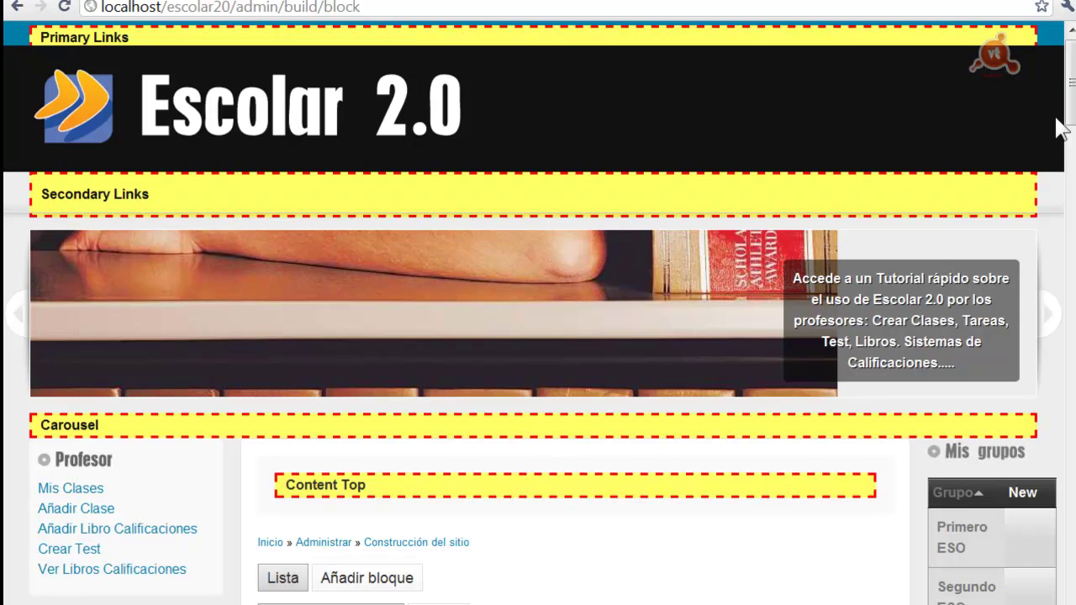
# - Assign the disabled Enlaces primarios block to the Primary Links region
pyautogui.moveTo(1067, 109); pyautogui.dragTo(1058, 506)
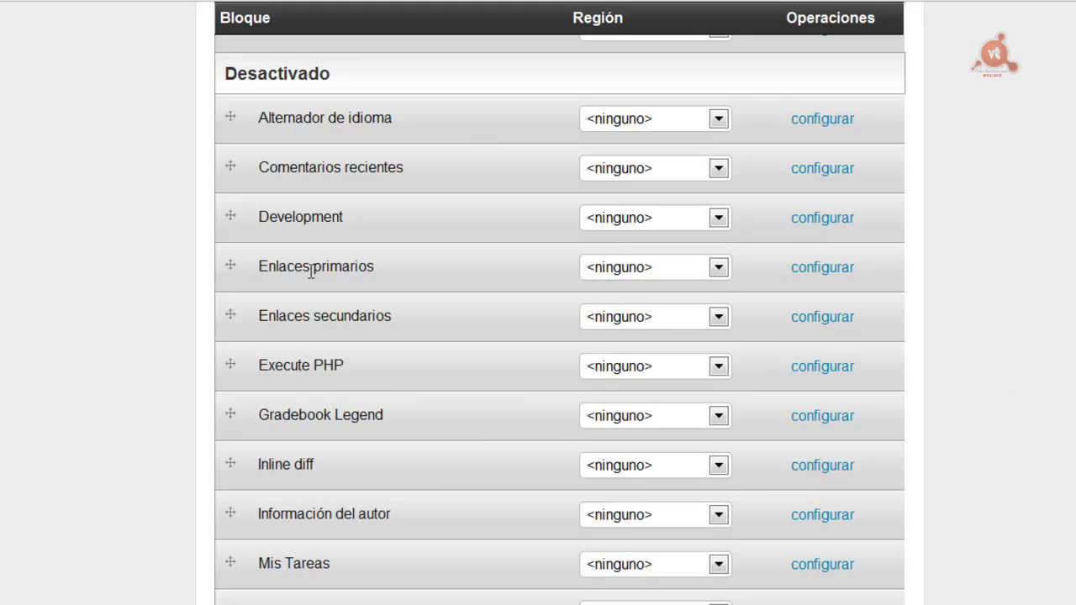
pyautogui.click(718, 268)
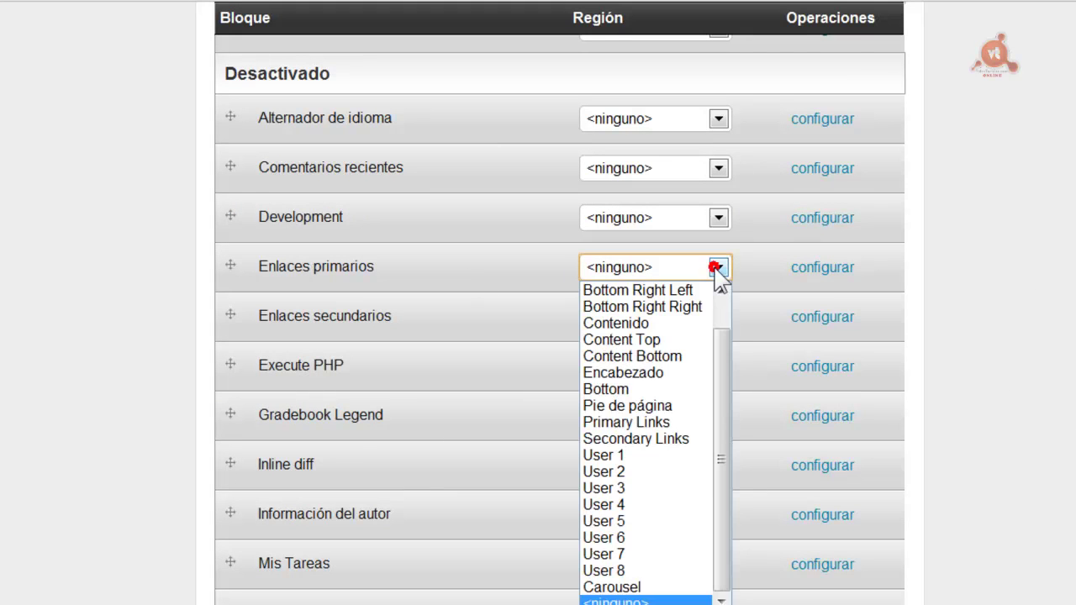
pyautogui.click(620, 422)
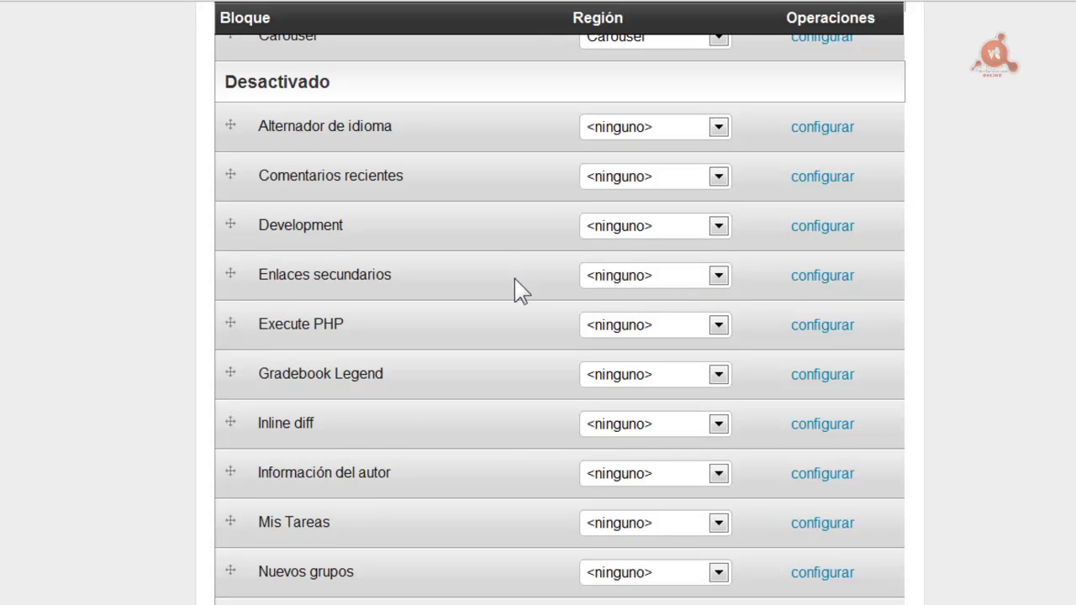
# - Assign the Enlaces secundarios block to the Secondary Links region and save the block layout
pyautogui.click(718, 275)
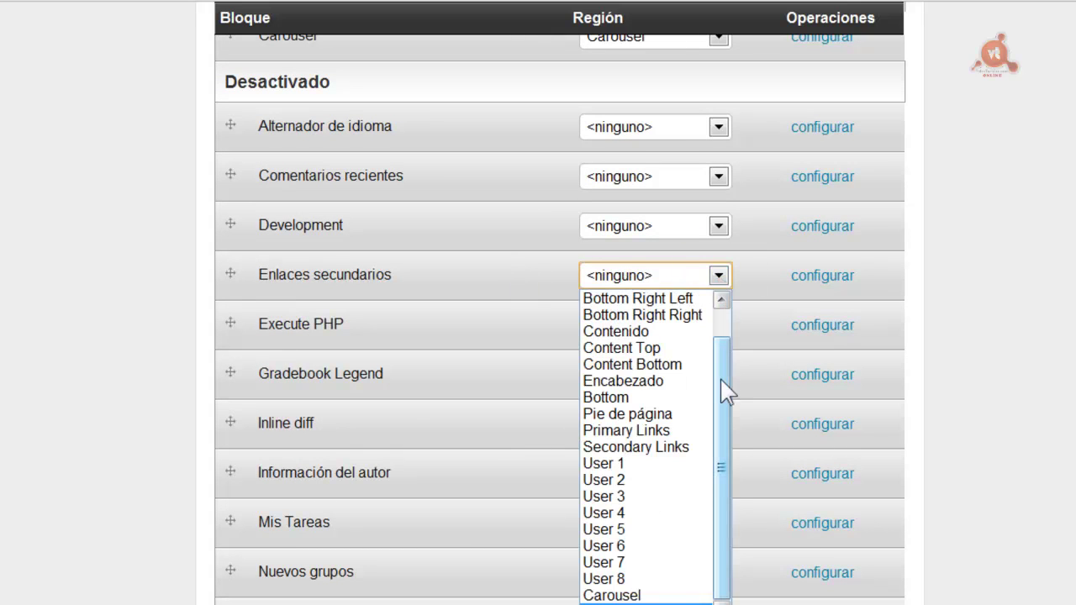
pyautogui.click(681, 446)
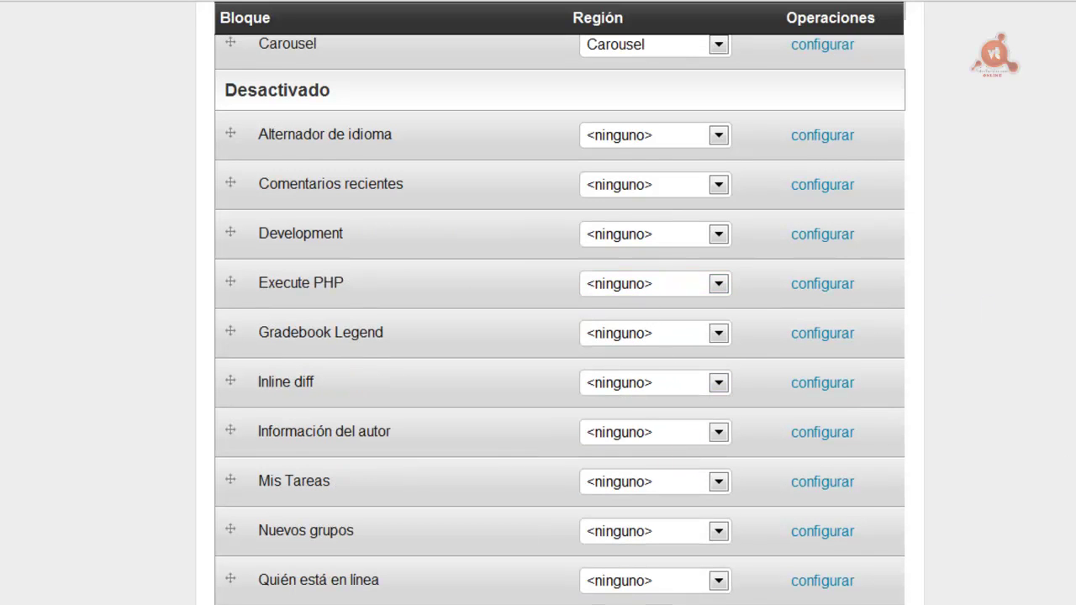
pyautogui.scroll(-10, 538, 320)
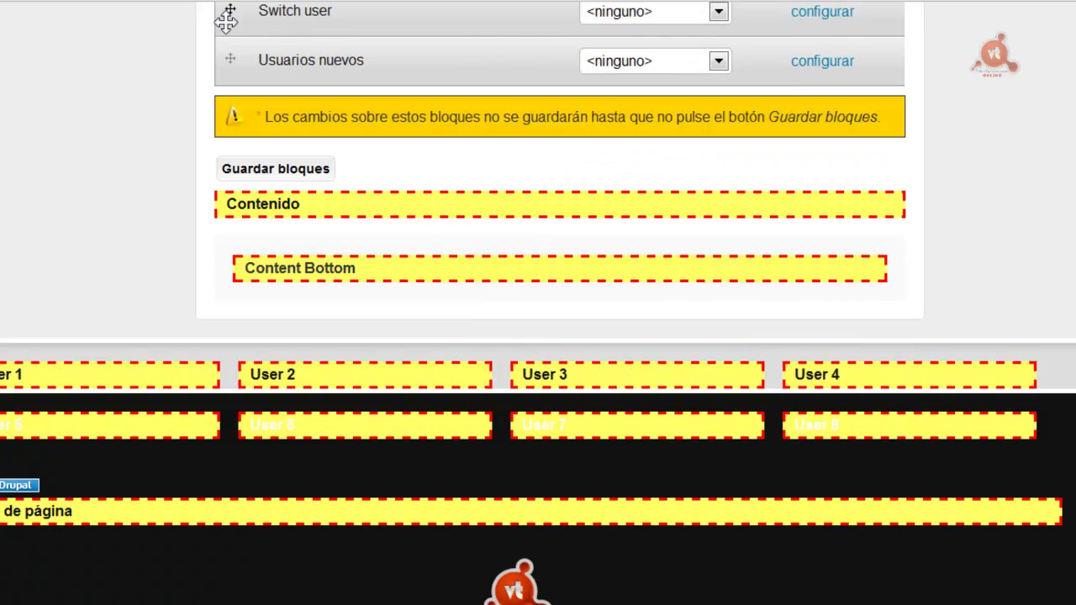
pyautogui.click(245, 172)
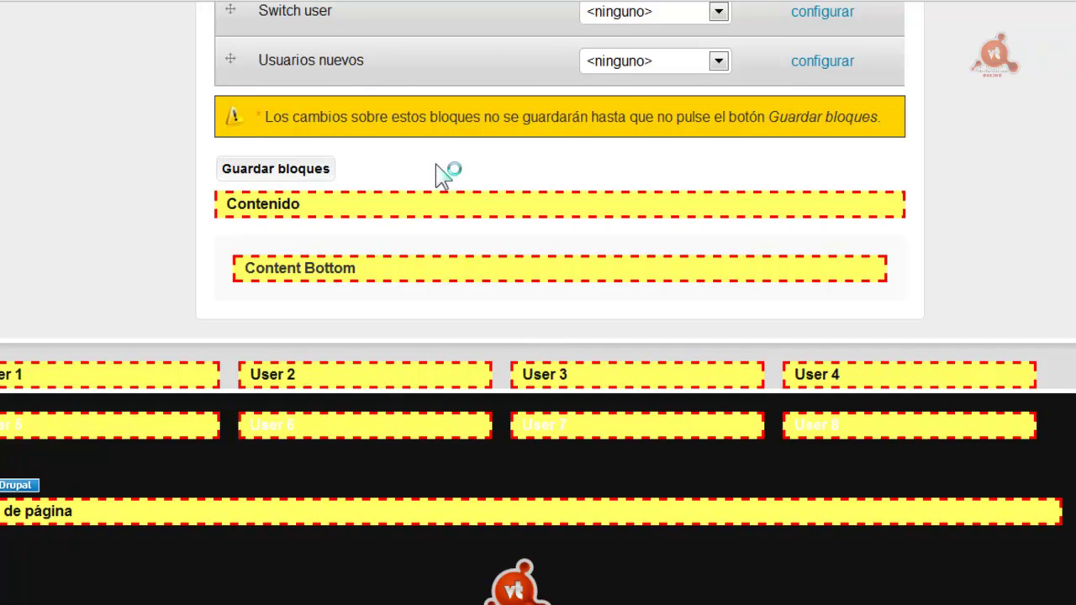
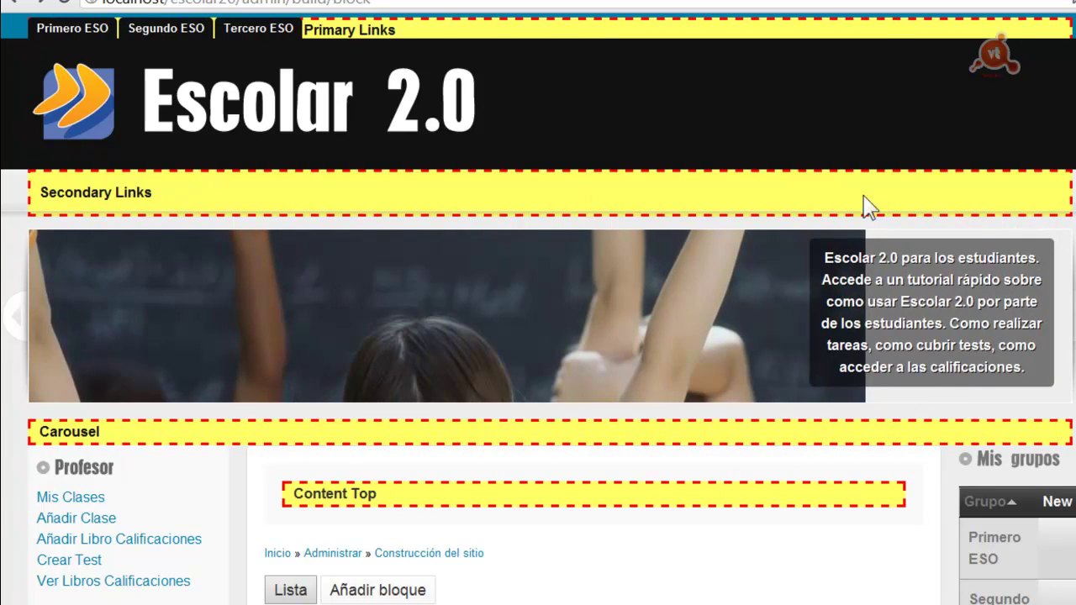
# - Open the form for adding an item to the Enlaces secundarios menu
pyautogui.scroll(-6, 538, 337)
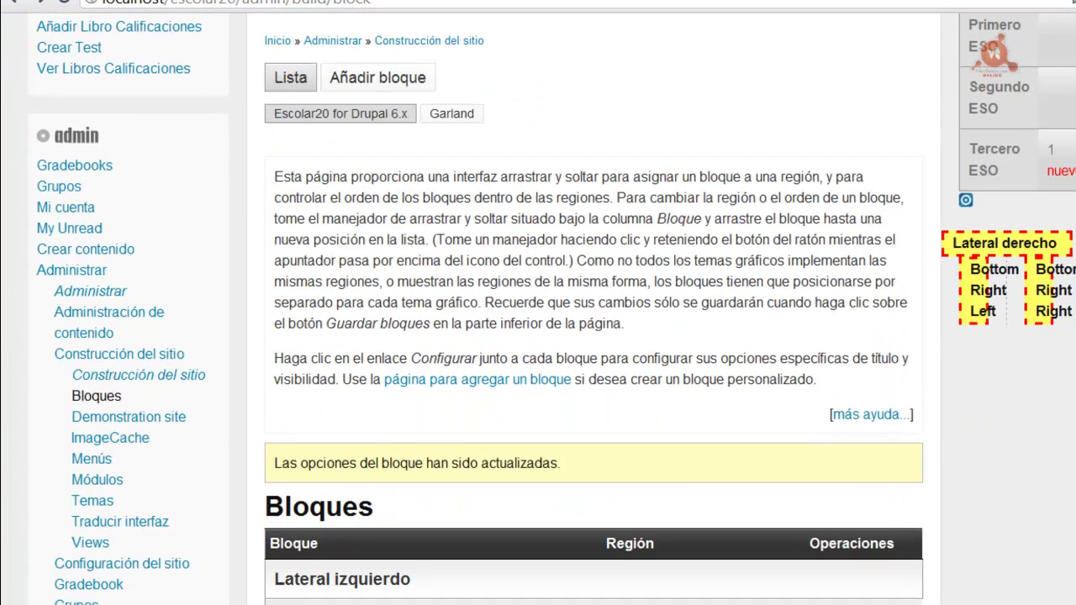
pyautogui.scroll(-2, 995, 55)
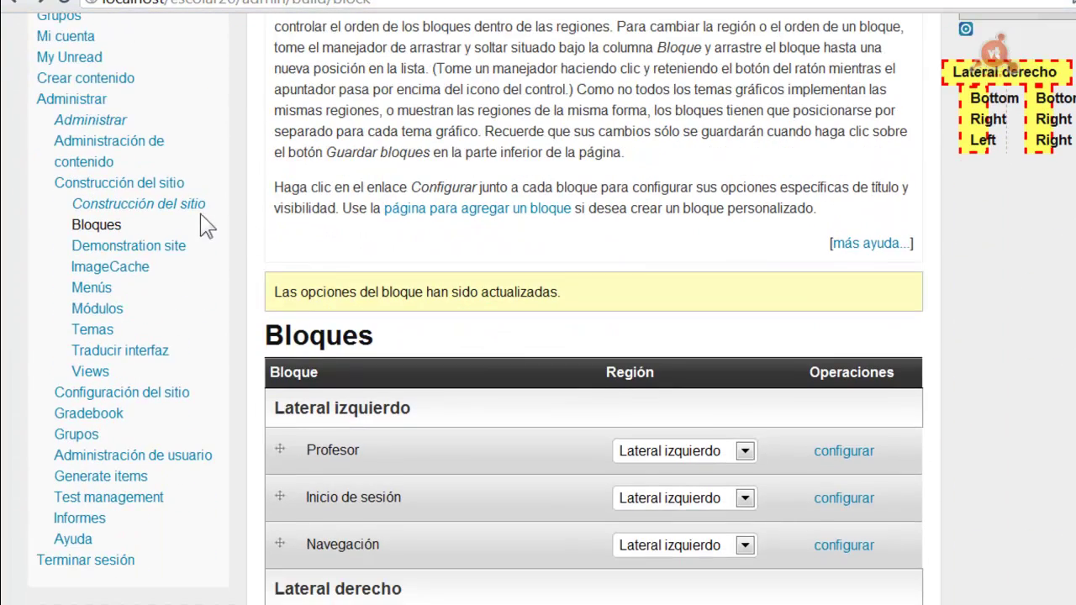
pyautogui.click(92, 288)
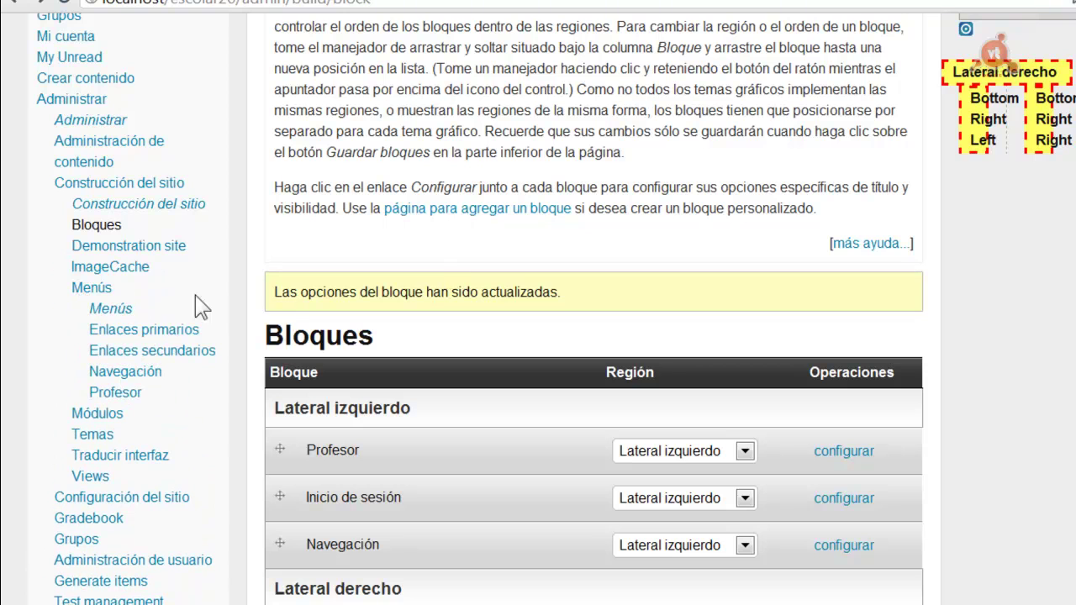
pyautogui.click(109, 351)
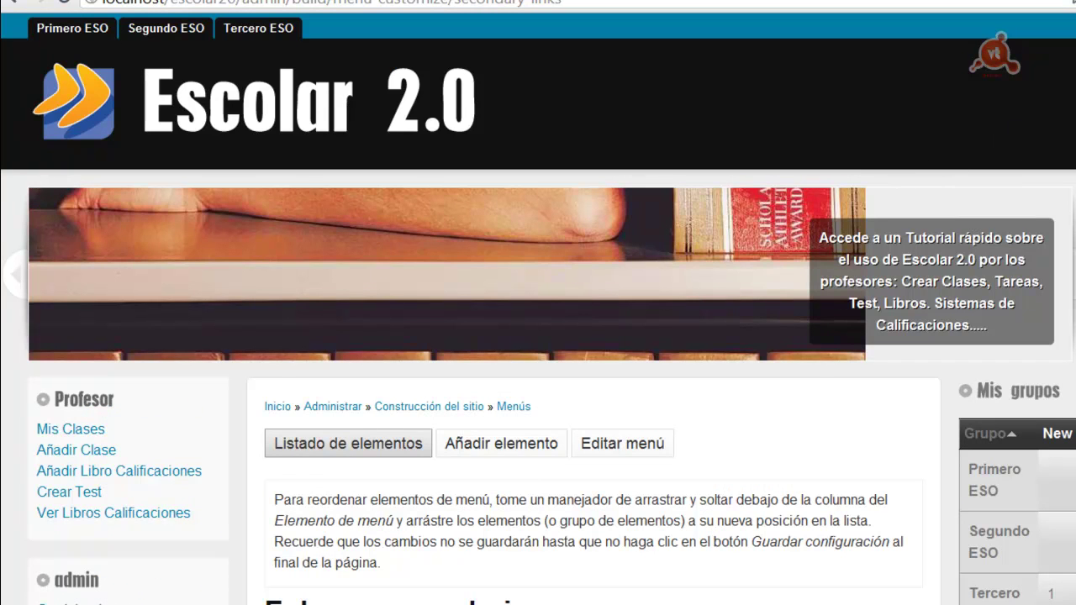
pyautogui.scroll(-3, 538, 336)
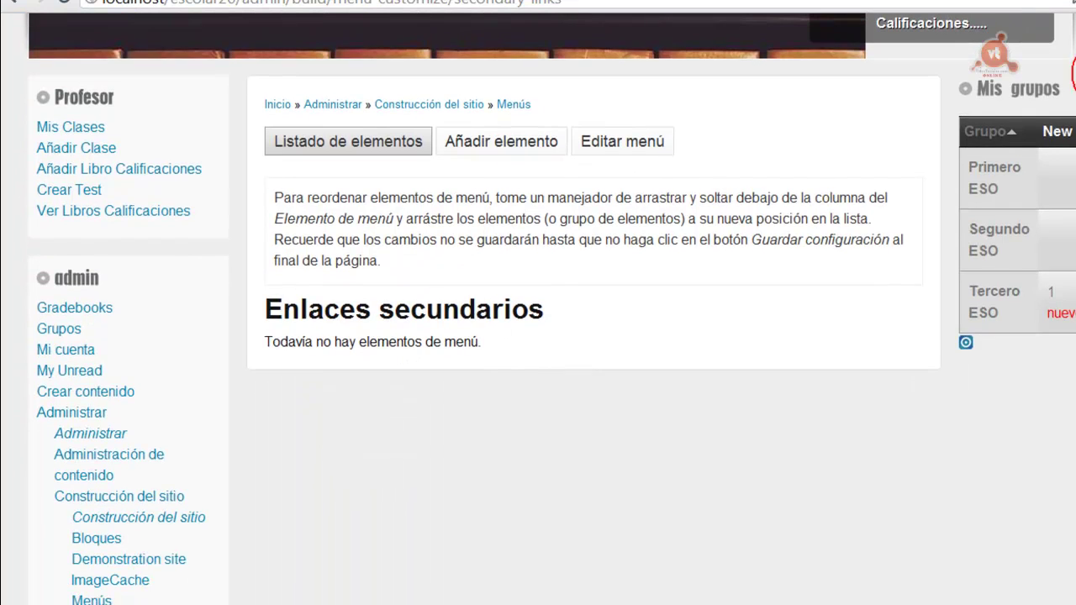
pyautogui.click(479, 139)
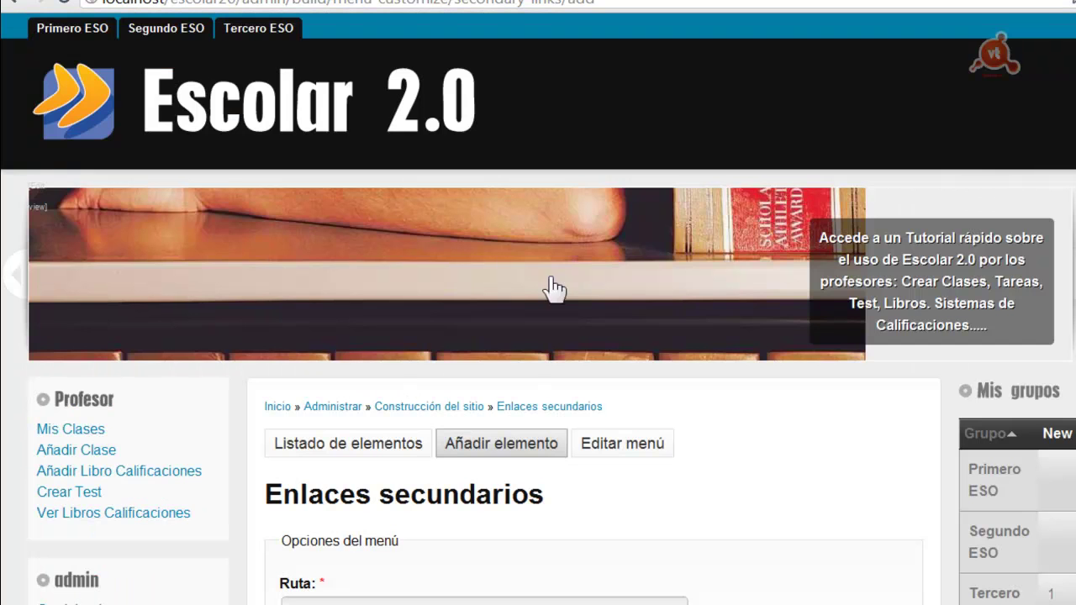
# - Create a secondary menu link with the path <front> and the title "Inicio", and save it
pyautogui.scroll(-3, 972, 463)
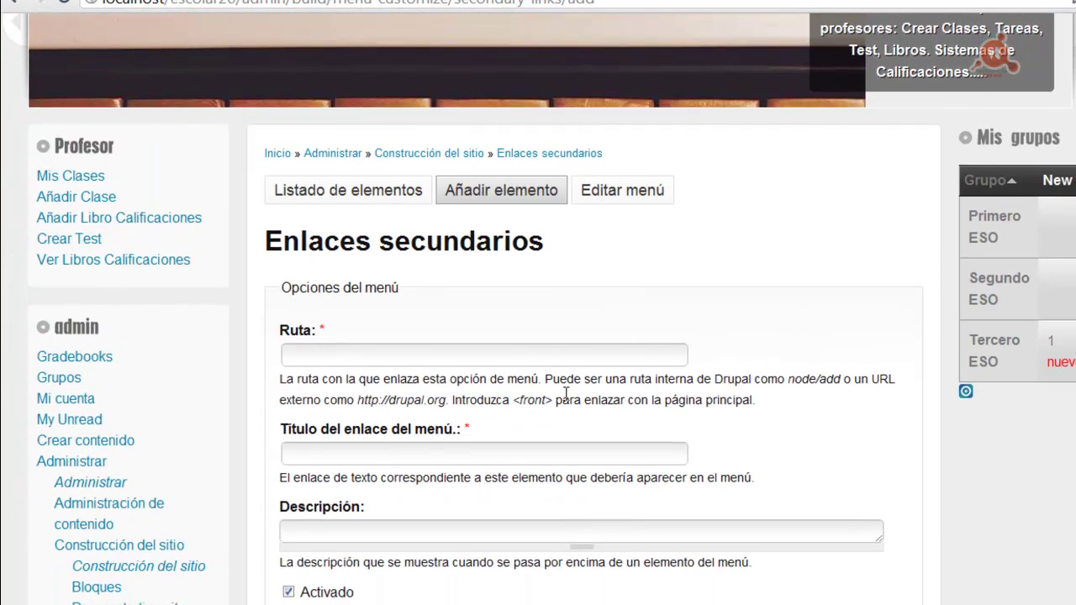
pyautogui.click(508, 358)
pyautogui.write('<fri')
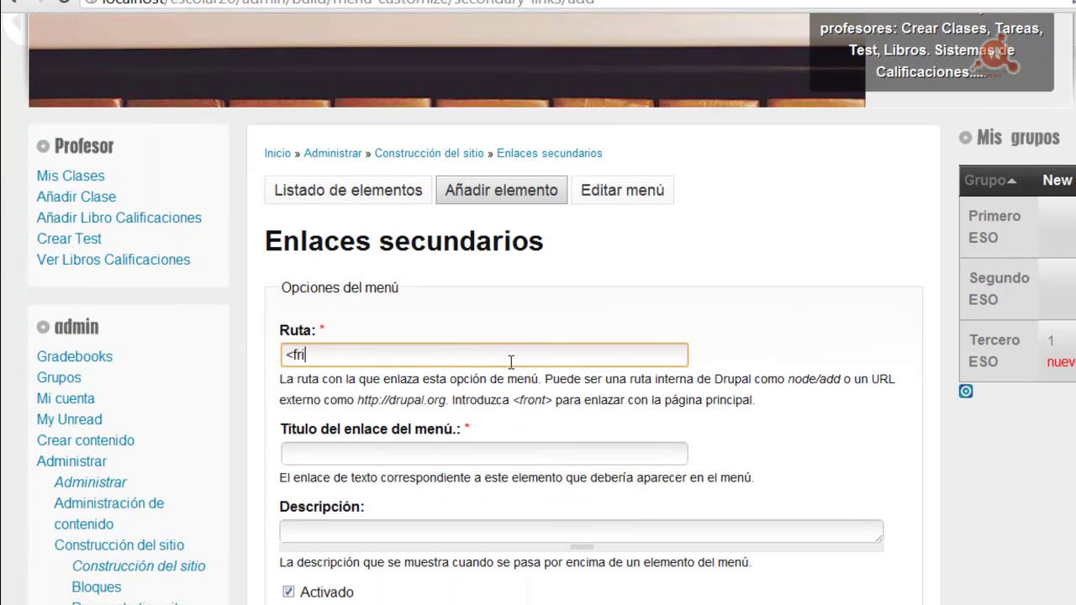
pyautogui.press('BackSpace')
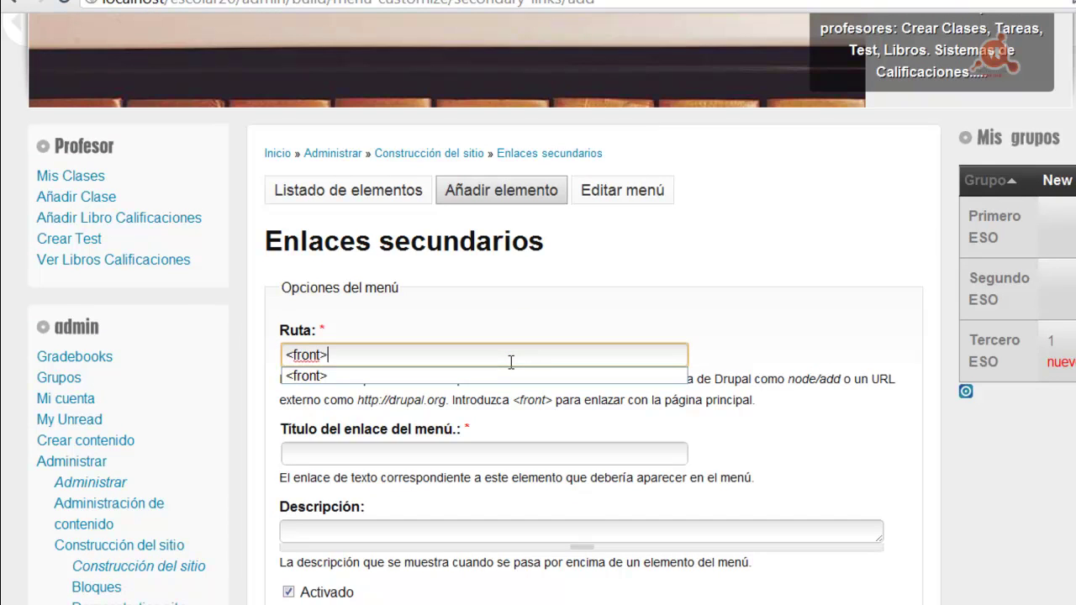
pyautogui.click(486, 454)
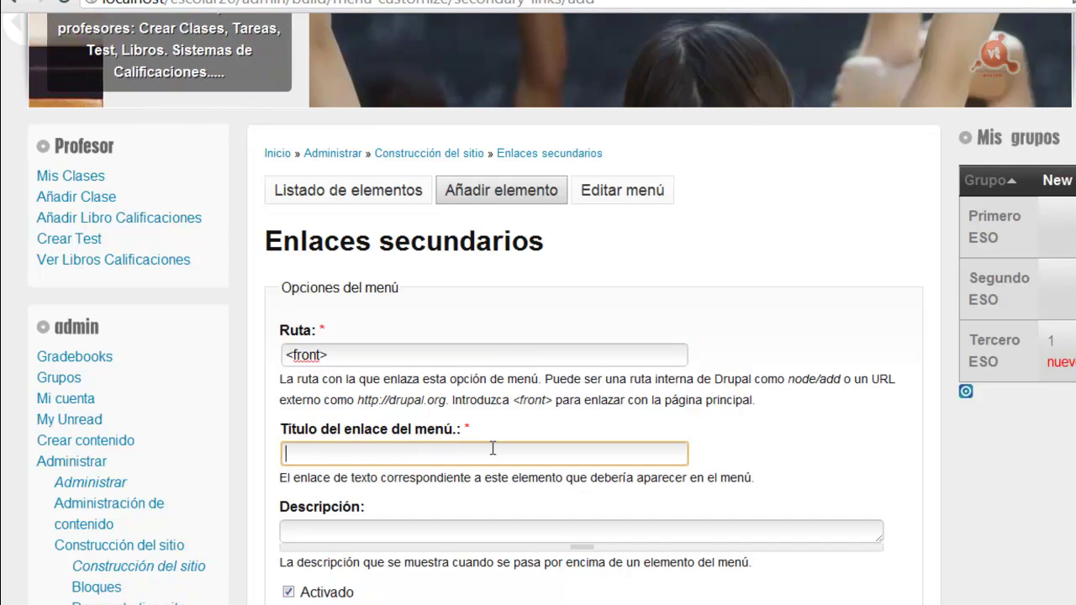
pyautogui.write('Inicio')
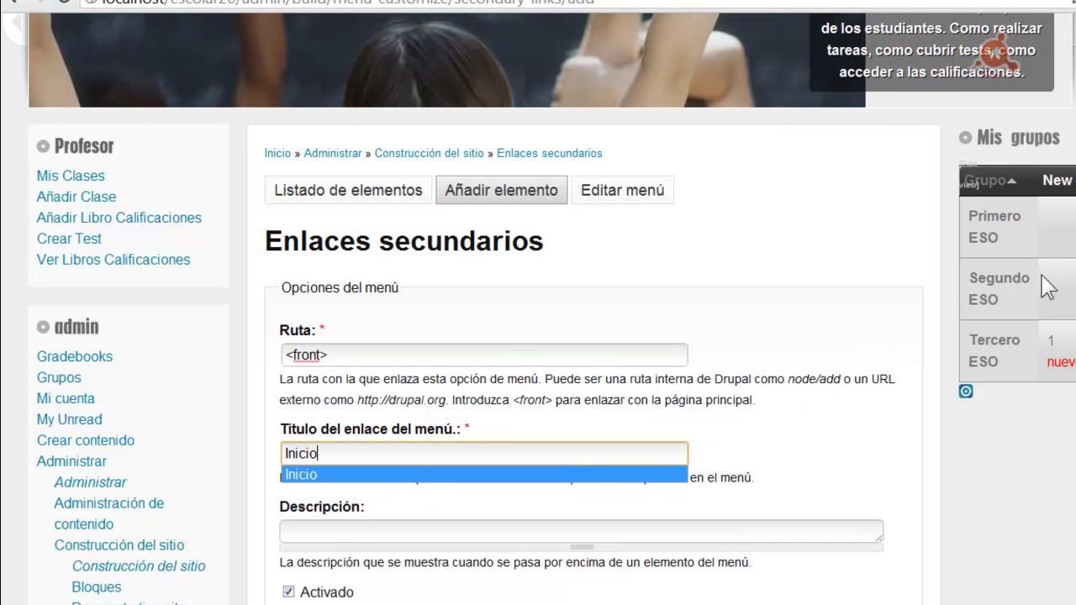
pyautogui.scroll(-4, 1068, 290)
pyautogui.scroll(-2, 538, 303)
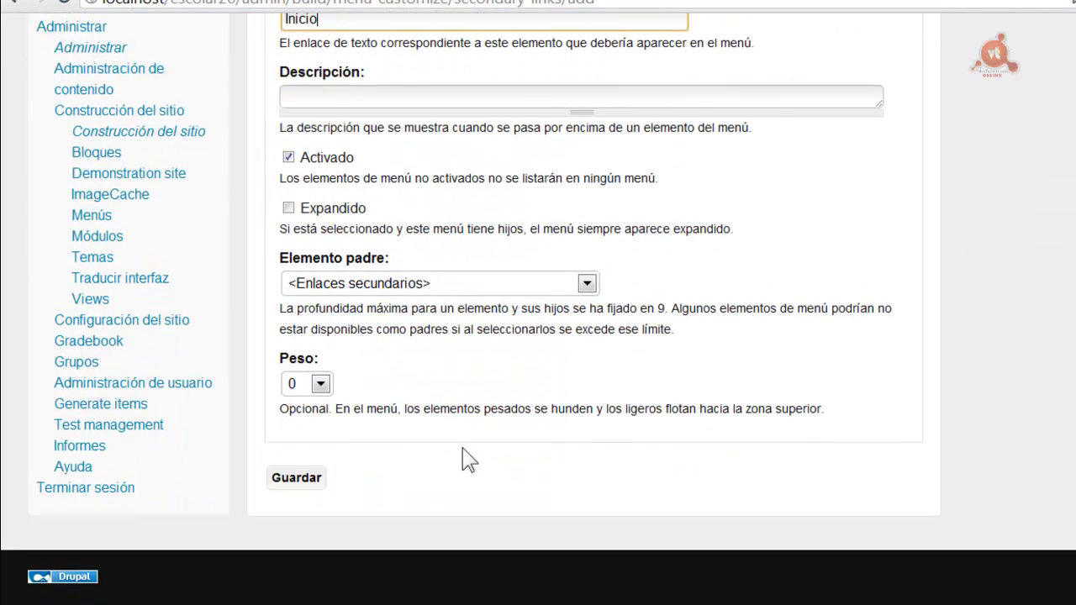
pyautogui.click(293, 479)
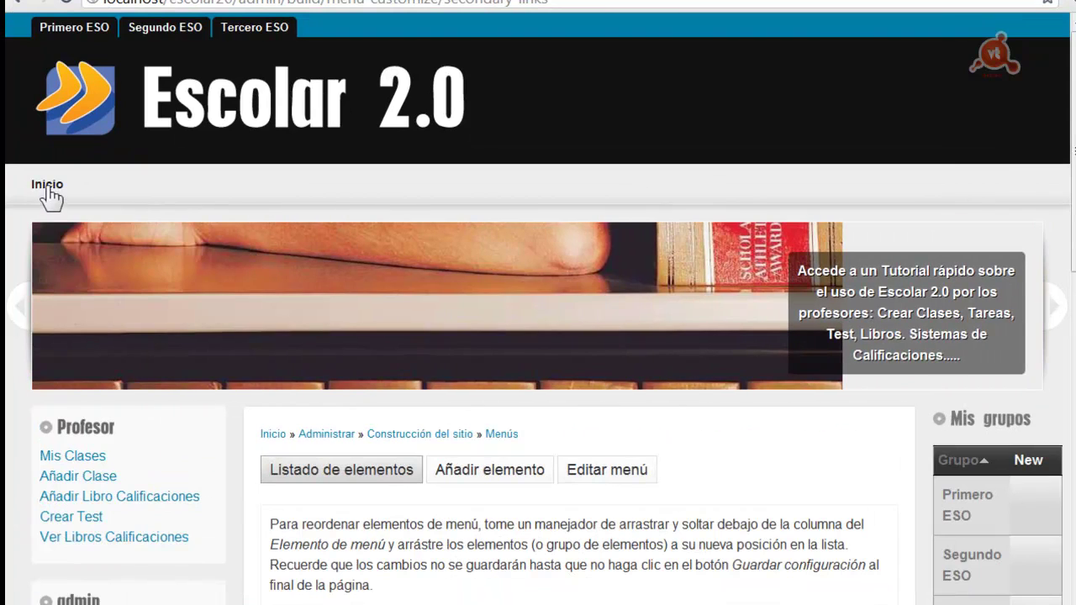
# - Follow the new Inicio link and review the site's front page from header to footer
pyautogui.click(51, 195)
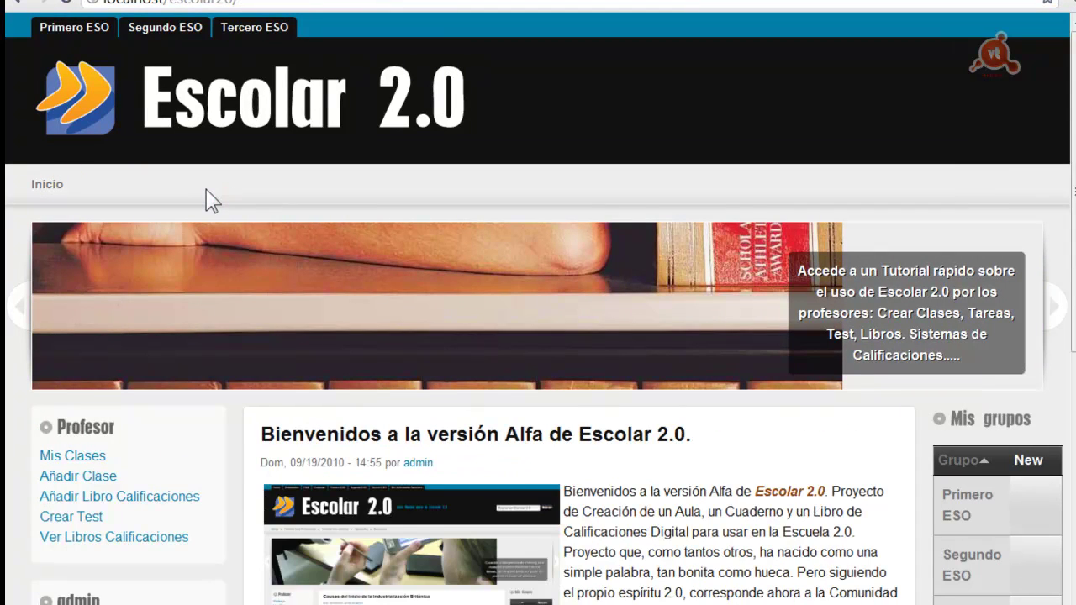
pyautogui.scroll(-4, 1066, 201)
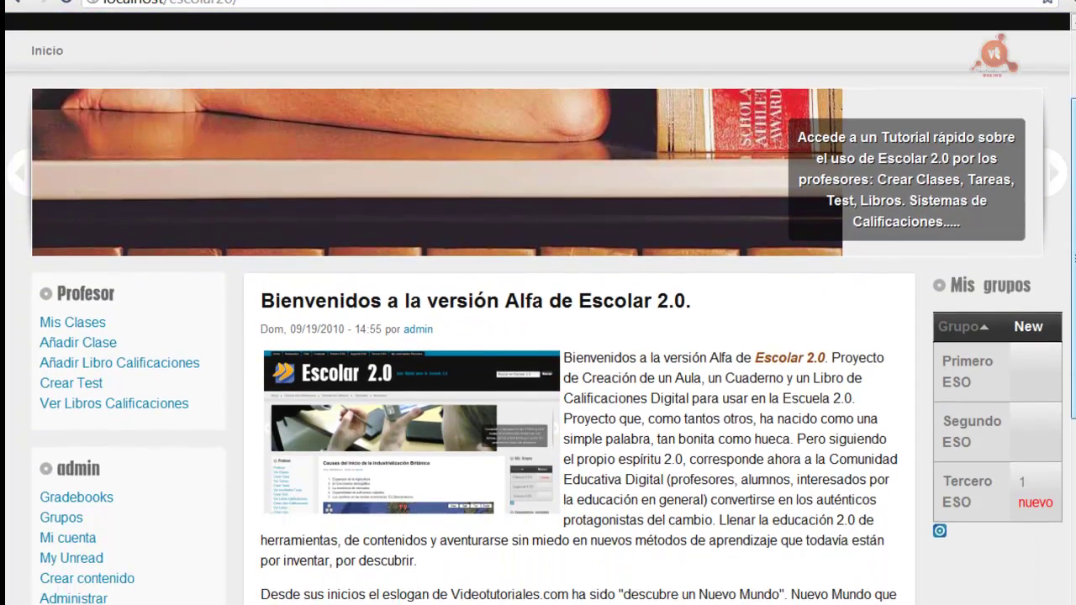
pyautogui.scroll(-3, 538, 302)
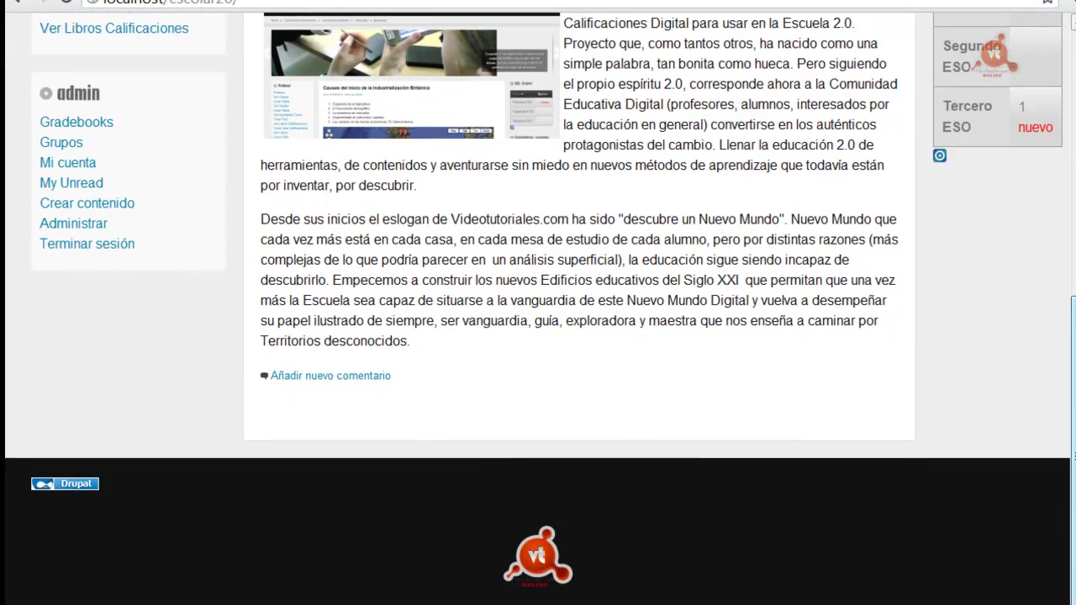
pyautogui.scroll(6, 558, 135)
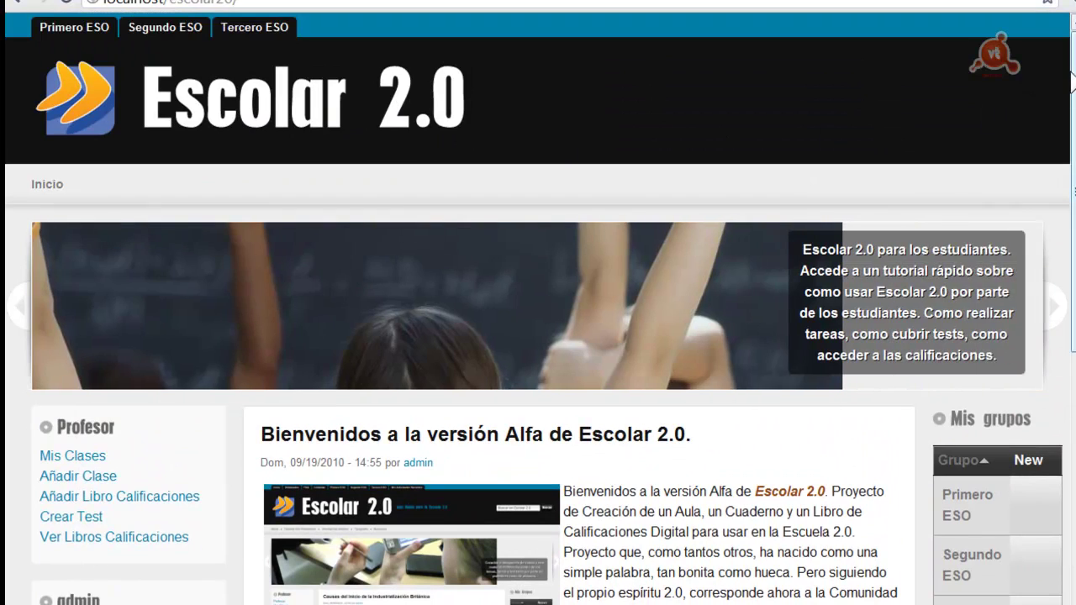
pyautogui.moveTo(1071, 71)
pyautogui.mouseDown()
pyautogui.moveTo(1072, 171)
pyautogui.moveTo(1073, 69)
pyautogui.mouseUp()
pyautogui.moveTo(1074, 185)
pyautogui.mouseDown()
pyautogui.moveTo(1074, 280)
pyautogui.moveTo(1074, 185)
pyautogui.mouseUp()
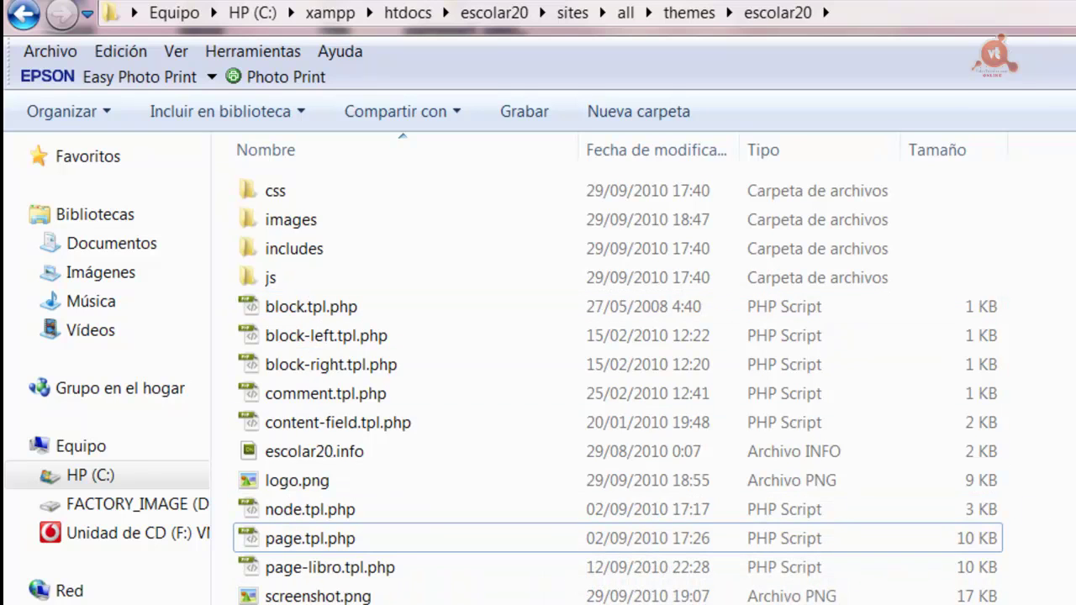
# - Duplicate page.tpl.php within the escolar20 theme folder
pyautogui.scroll(-1, 618, 386)
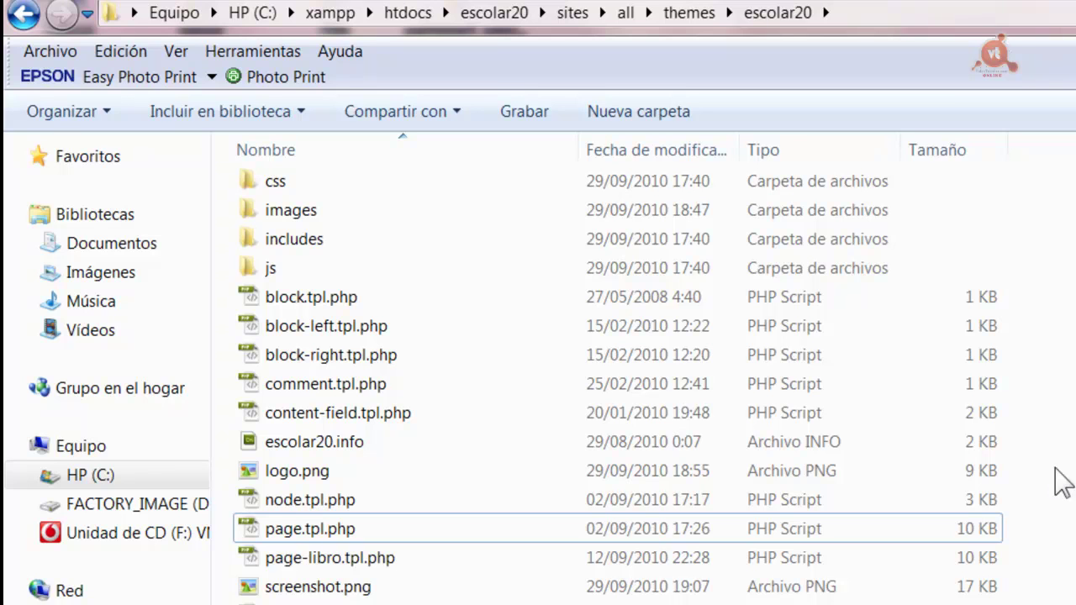
pyautogui.click(306, 538)
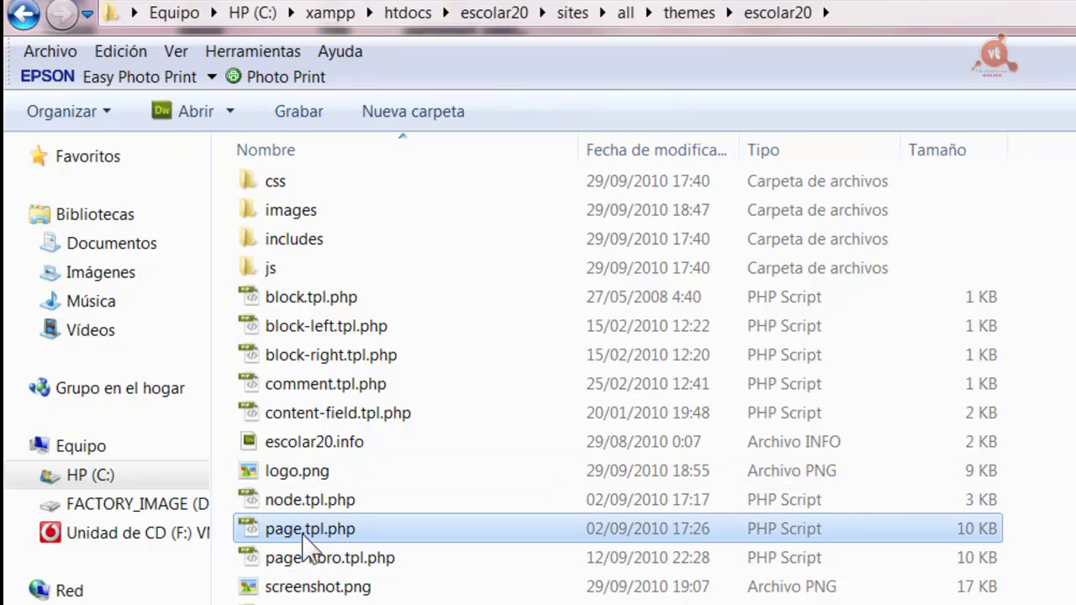
pyautogui.rightClick(290, 547)
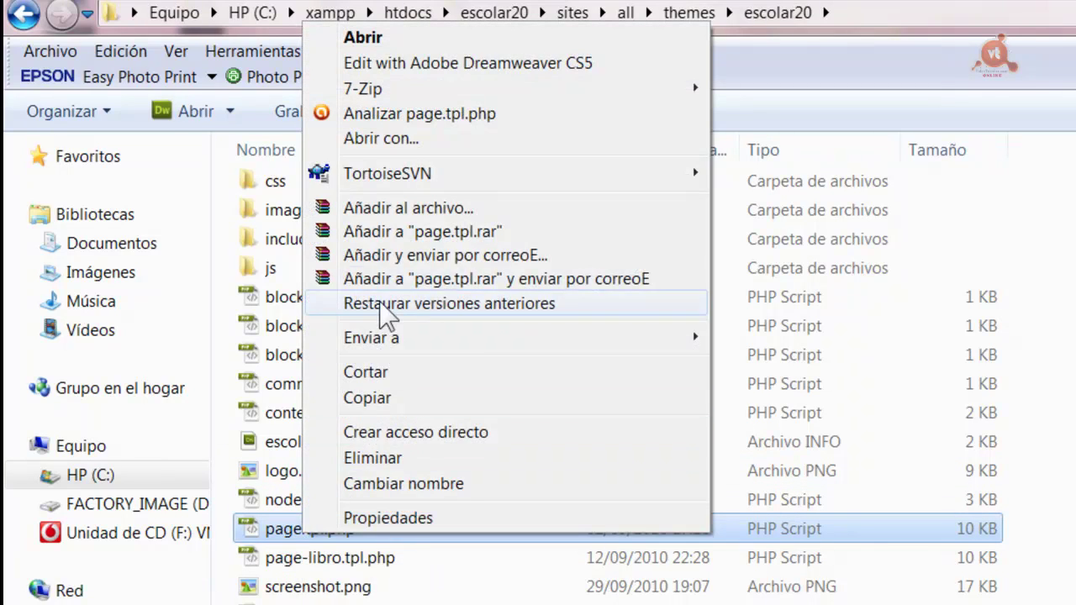
pyautogui.click(436, 401)
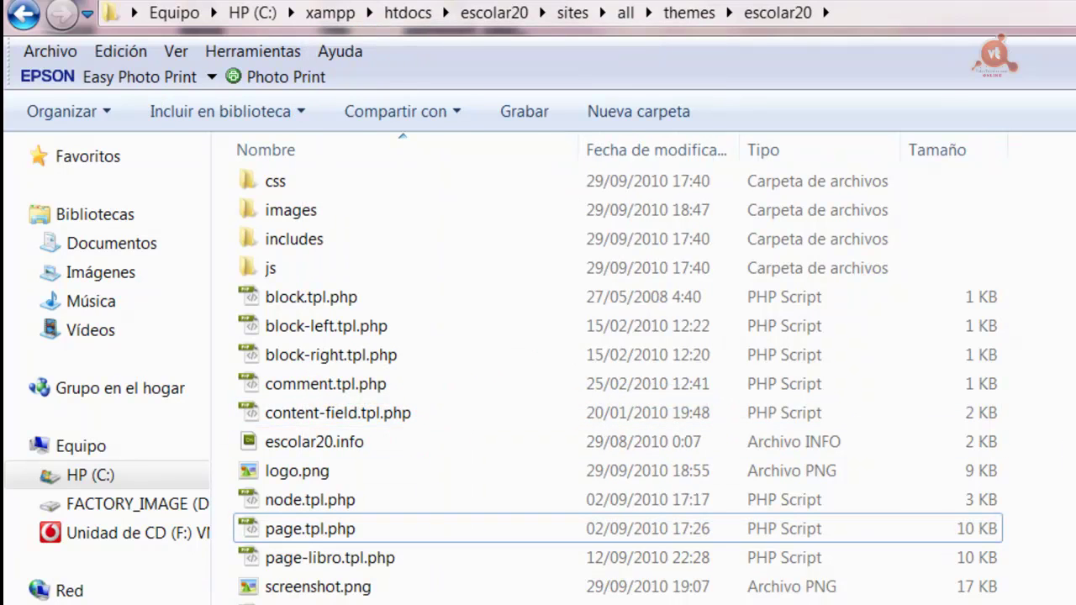
pyautogui.click(1063, 198)
# - Rename the copied template file as page-front.tpl.php
pyautogui.rightClick(349, 500)
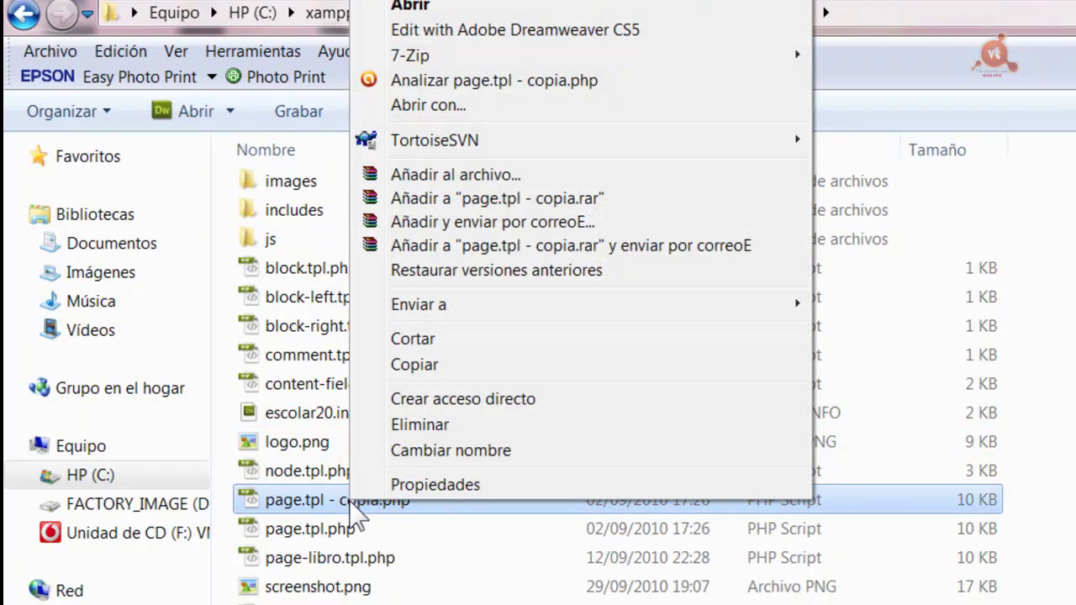
pyautogui.click(416, 450)
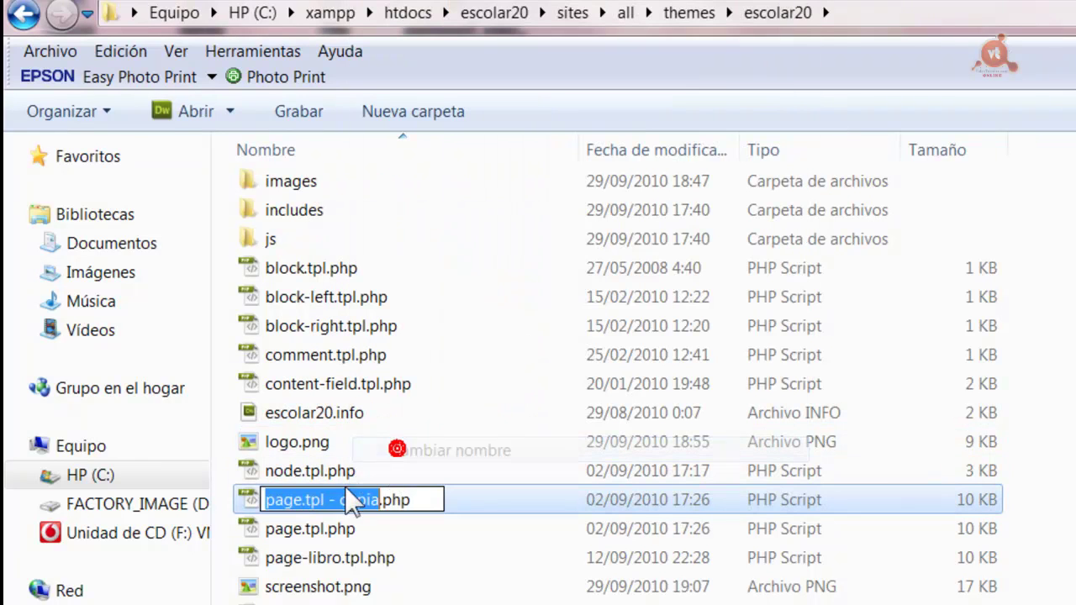
pyautogui.click(295, 502)
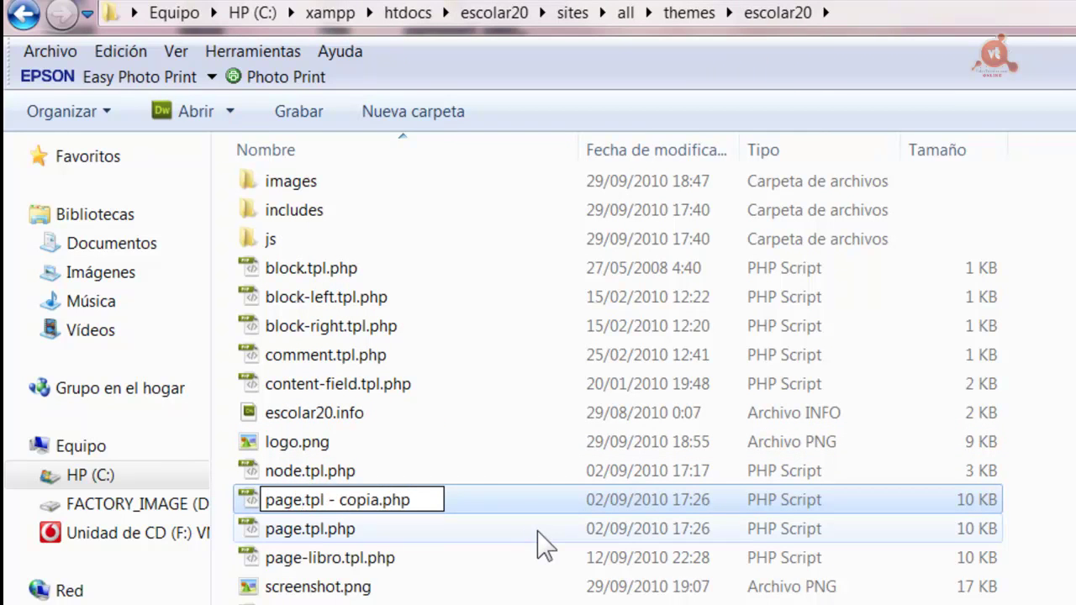
pyautogui.write('-front')
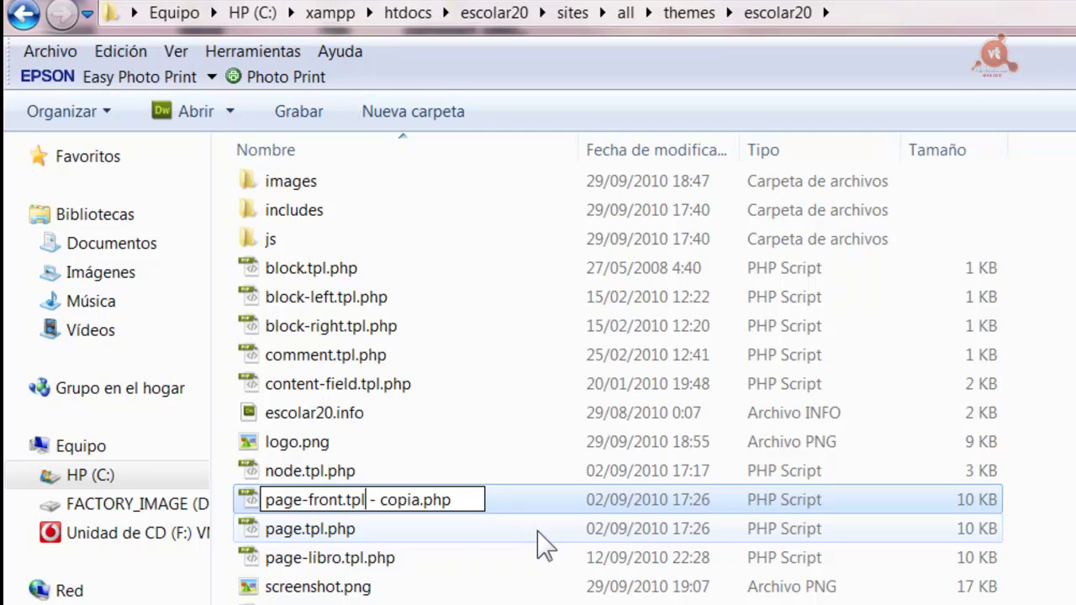
pyautogui.press('Delete')
pyautogui.press('Delete')
pyautogui.press('Delete')
pyautogui.press('Delete')
pyautogui.press('Delete')
pyautogui.press('Delete')
pyautogui.press('Delete')
pyautogui.press('Delete')
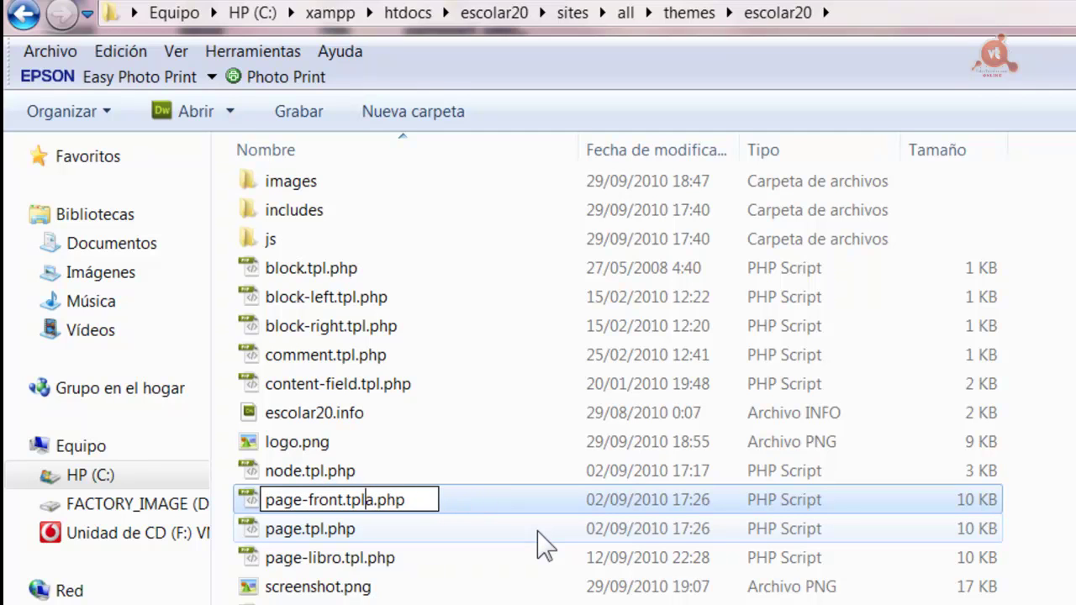
pyautogui.click(501, 510)
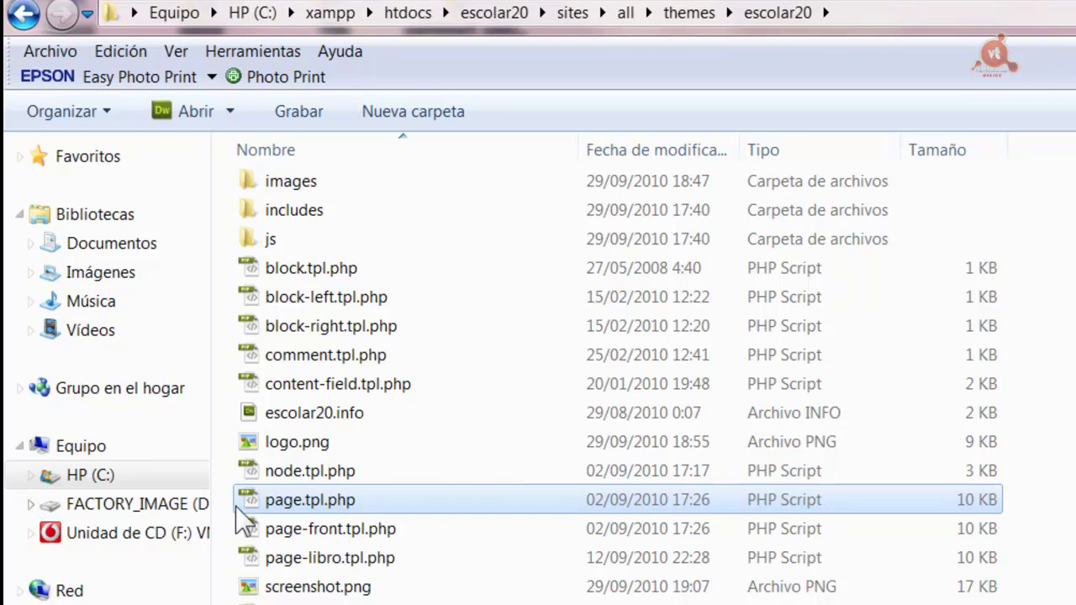
pyautogui.click(316, 529)
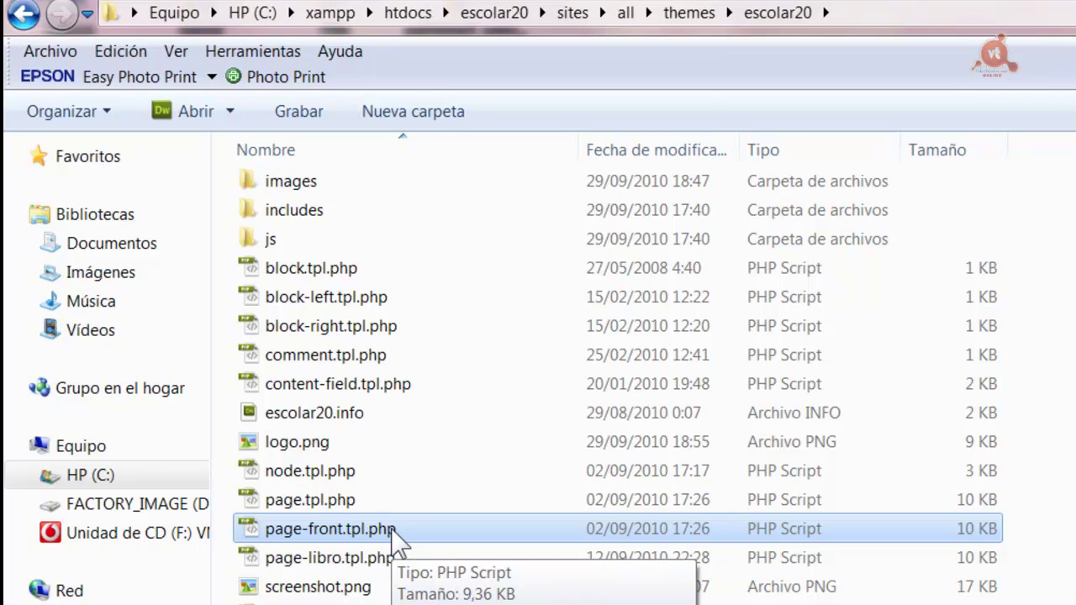
# - In Dreamweaver, delete the whole $carousel conditional block from the Middle Wrapper section of page.tpl.php and save the file
pyautogui.click(355, 506)
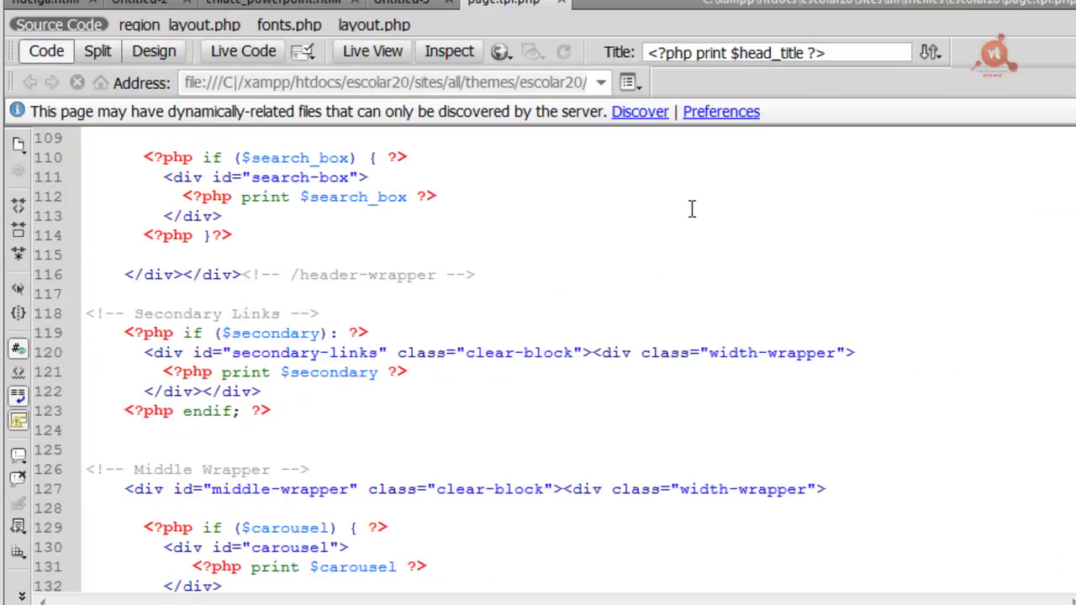
pyautogui.scroll(6, 538, 361)
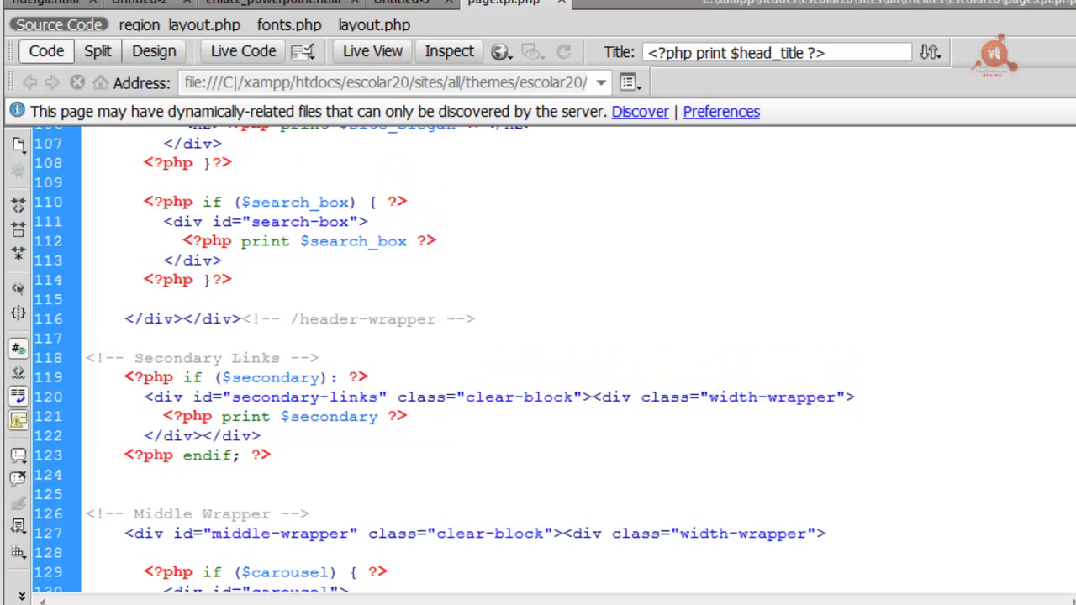
pyautogui.scroll(-4, 538, 362)
pyautogui.scroll(-3, 538, 361)
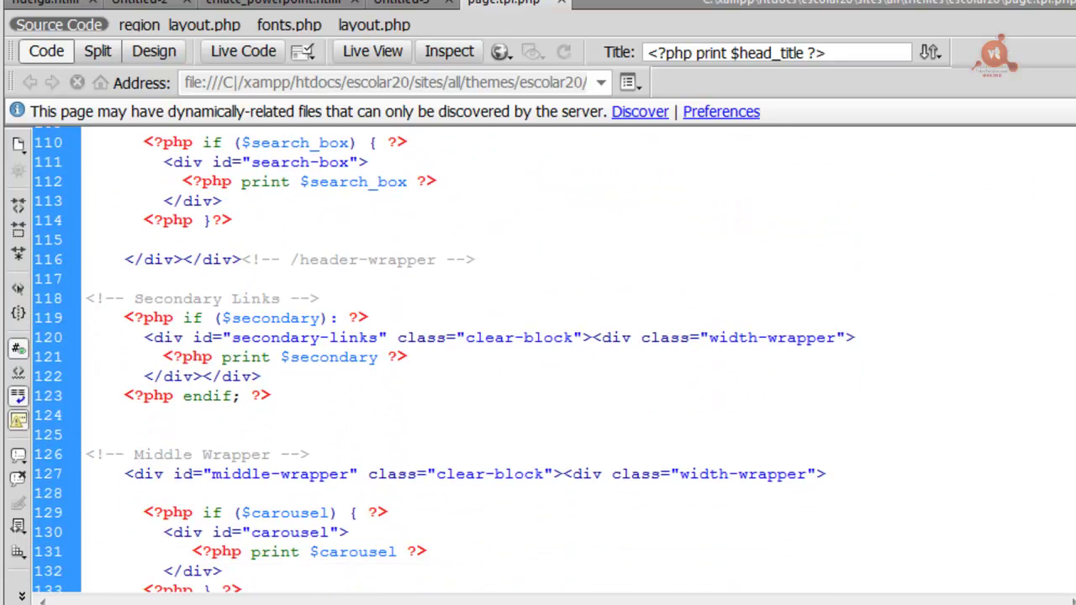
pyautogui.scroll(-5, 538, 361)
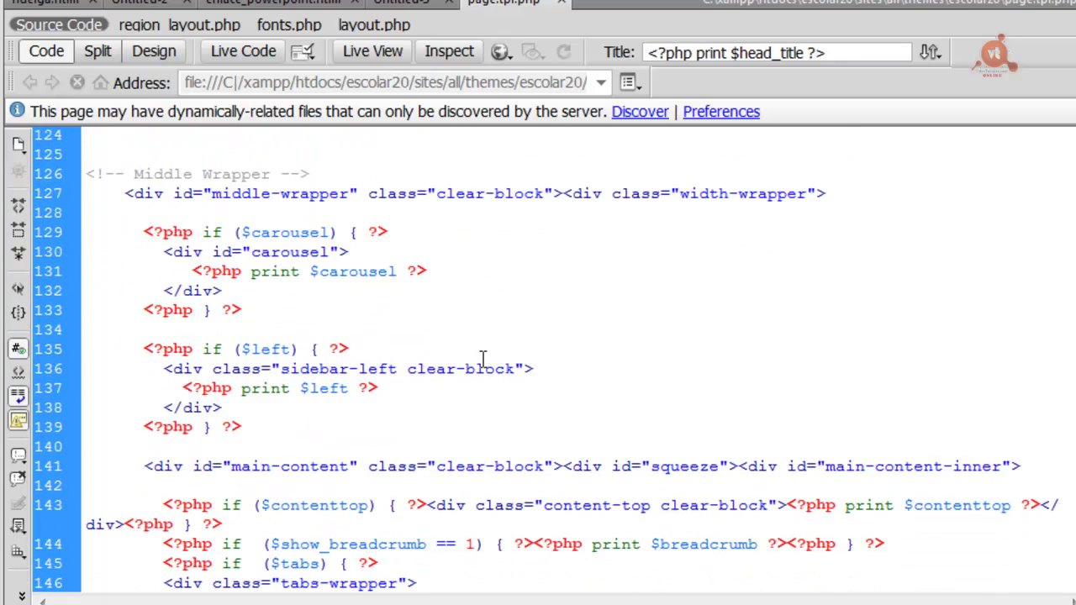
pyautogui.moveTo(141, 231); pyautogui.dragTo(472, 284)
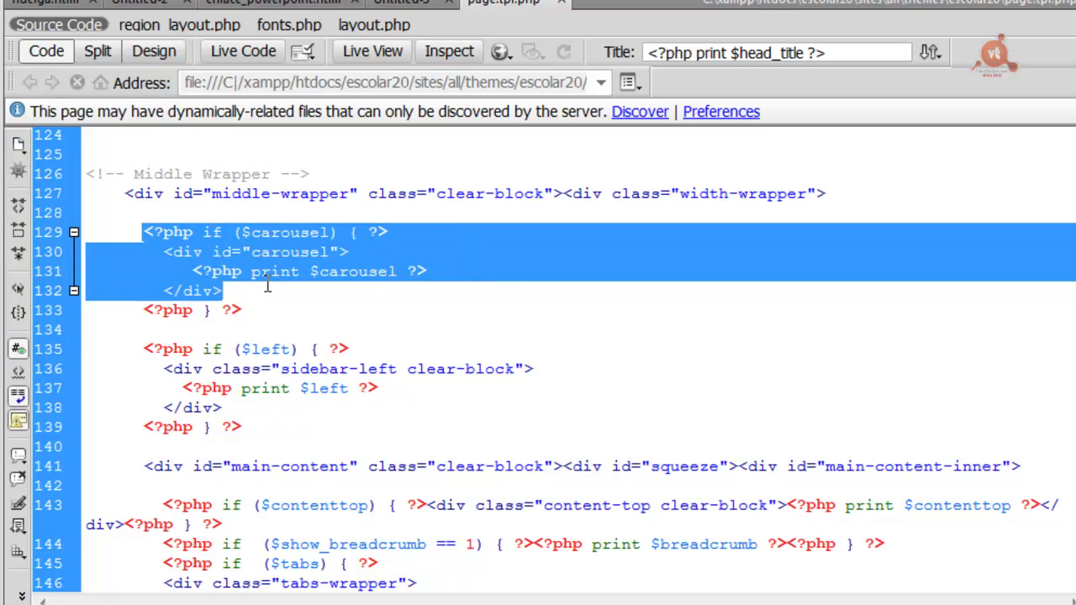
pyautogui.moveTo(268, 285); pyautogui.dragTo(431, 289)
pyautogui.press('Delete')
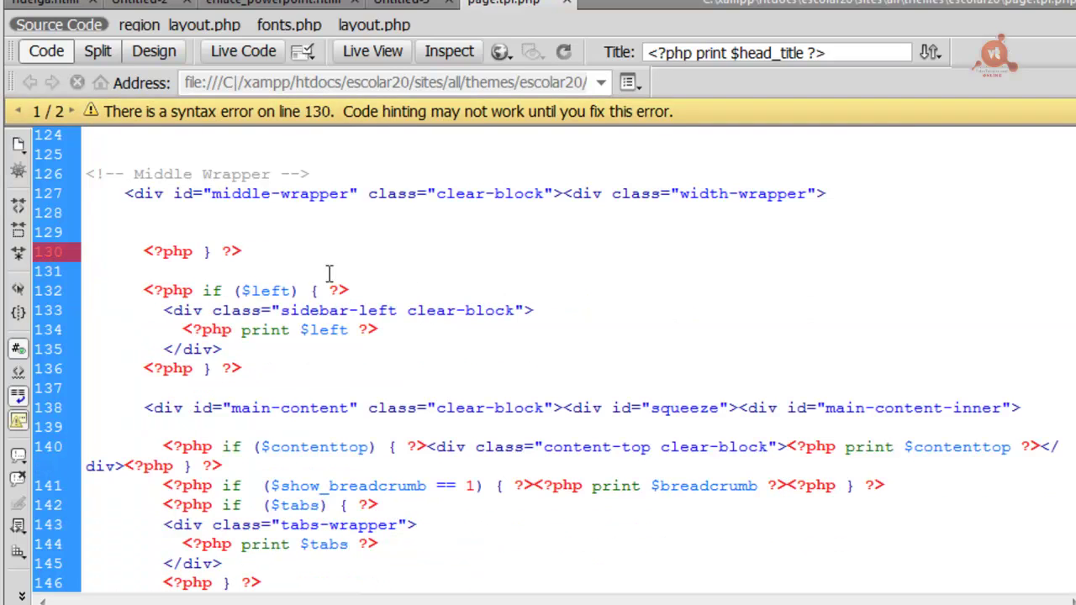
pyautogui.moveTo(329, 272); pyautogui.dragTo(142, 244)
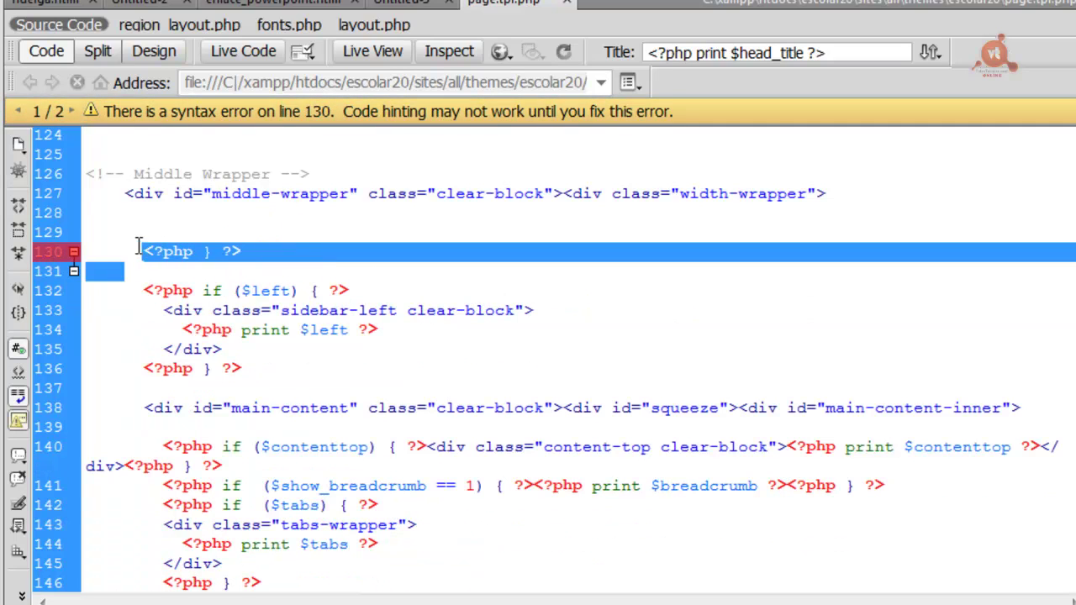
pyautogui.press('Delete')
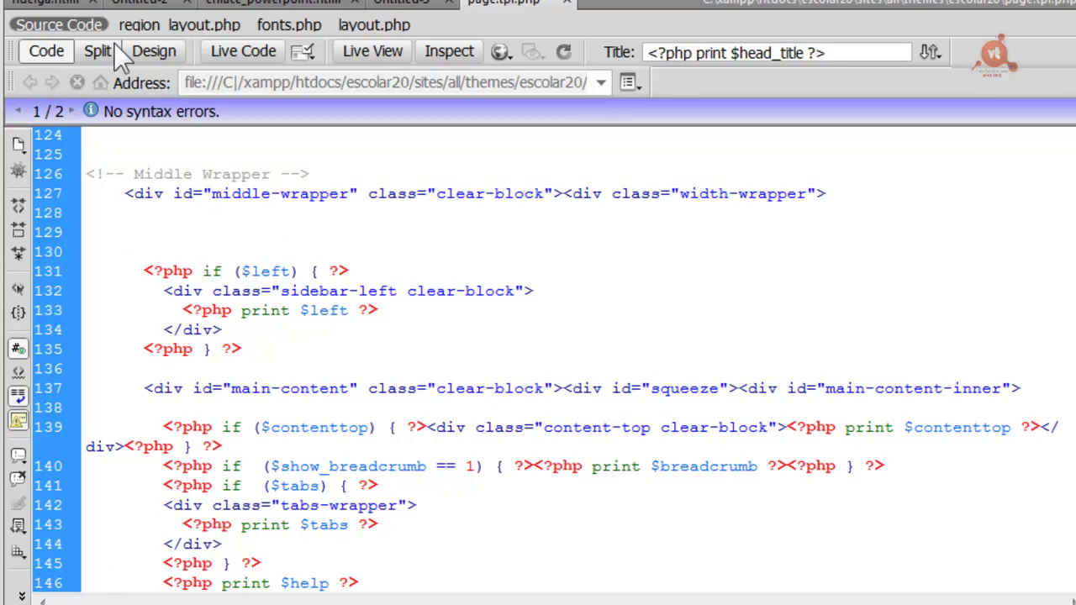
pyautogui.hotkey('alt', 'f')
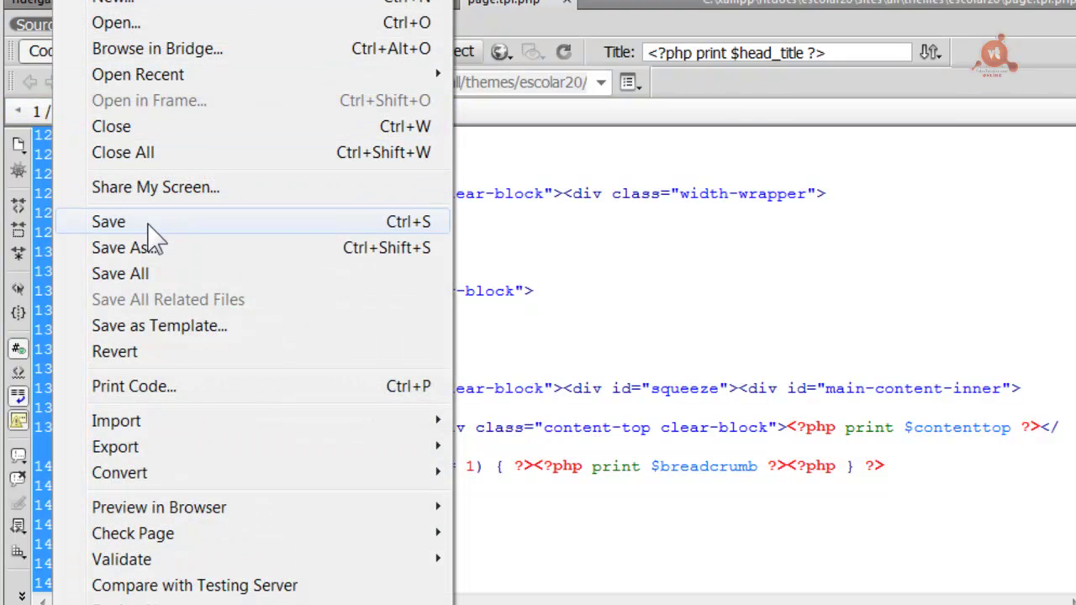
pyautogui.click(148, 223)
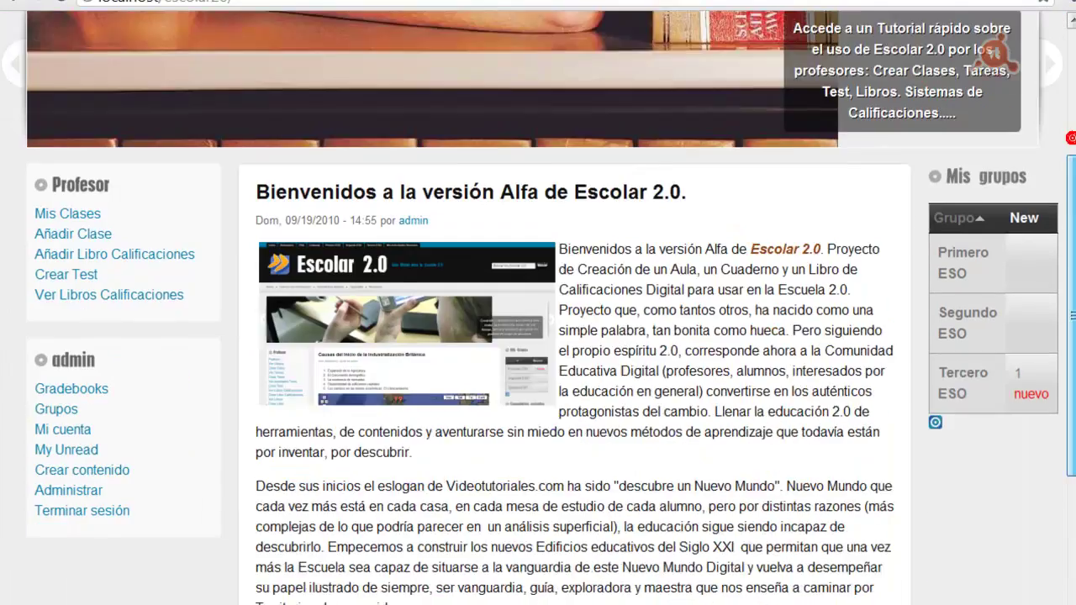
# - In the browser, compare the carousel area of the Escolar 2.0 front page with the Mis Clases page and return to Inicio
pyautogui.moveTo(1071, 264); pyautogui.dragTo(1071, 138)
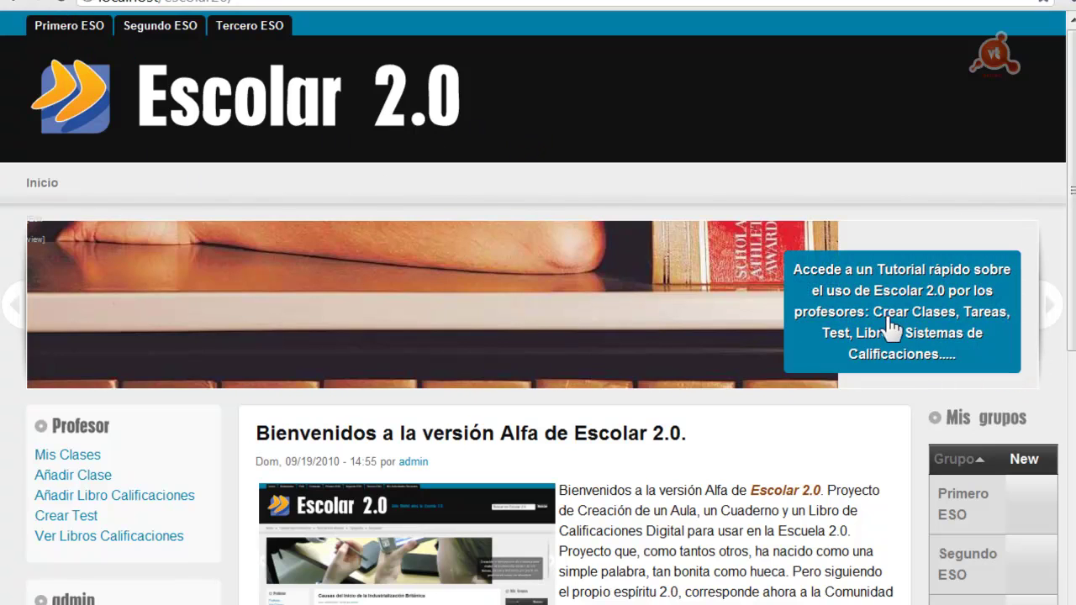
pyautogui.moveTo(1073, 212); pyautogui.dragTo(1073, 265)
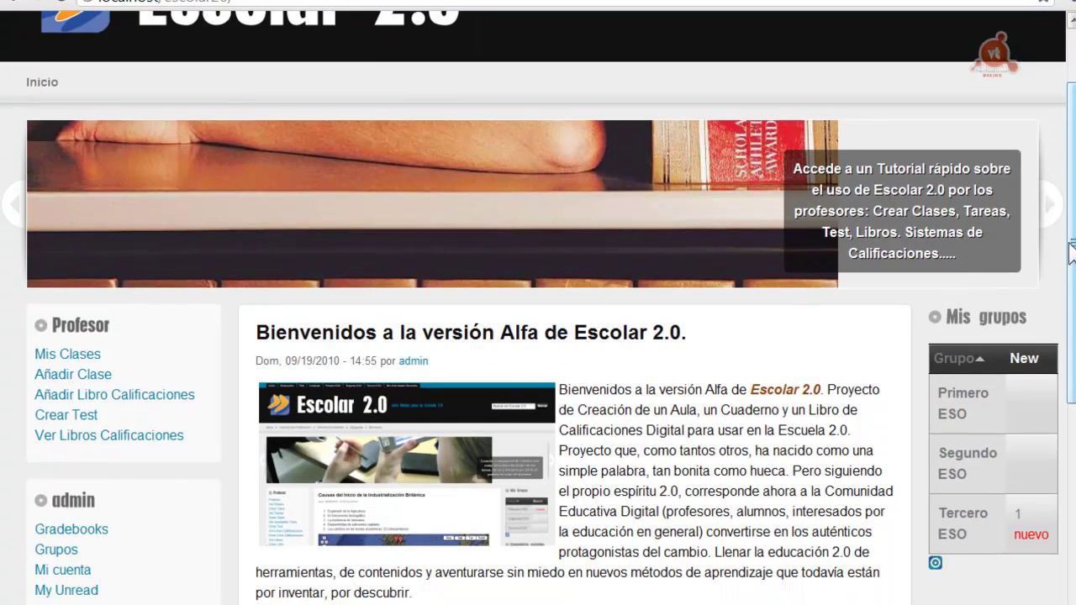
pyautogui.moveTo(1071, 248); pyautogui.dragTo(1071, 327)
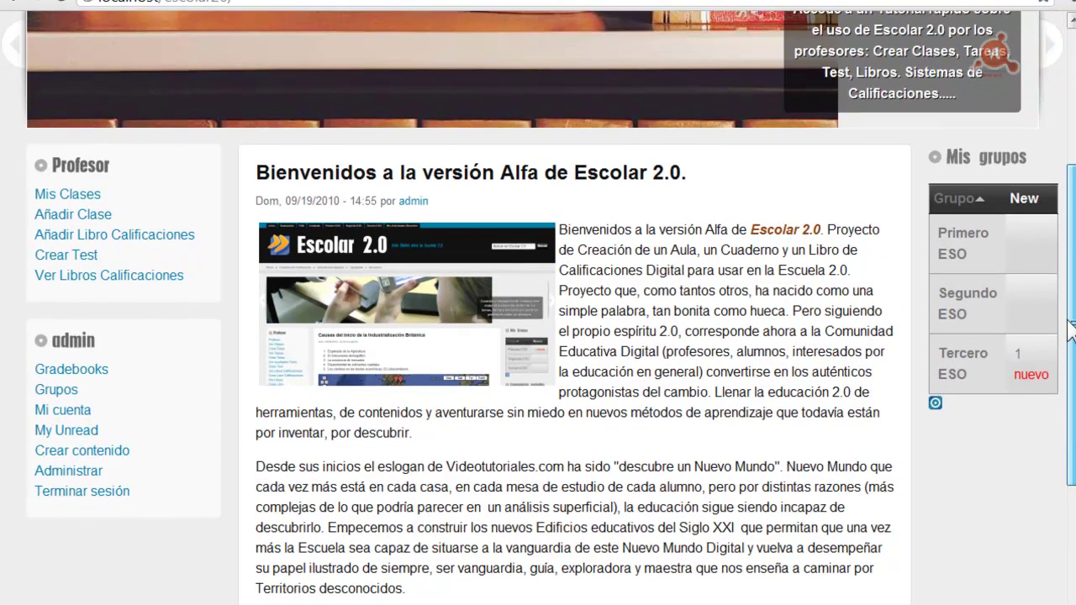
pyautogui.click(55, 196)
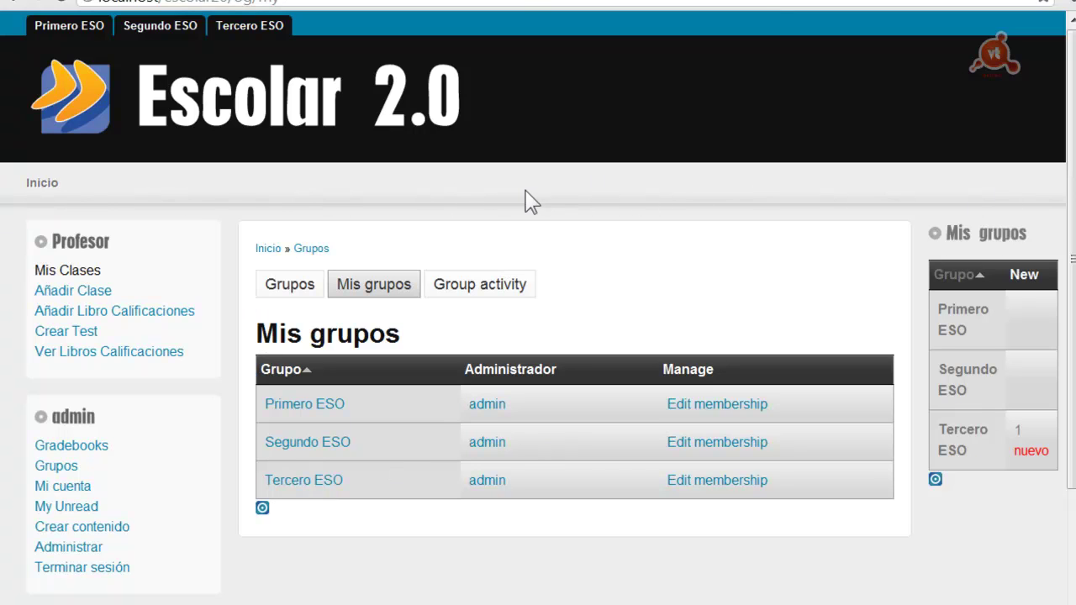
pyautogui.moveTo(1071, 87)
pyautogui.mouseDown()
pyautogui.moveTo(1070, 213)
pyautogui.moveTo(1070, 83)
pyautogui.mouseUp()
pyautogui.click(46, 184)
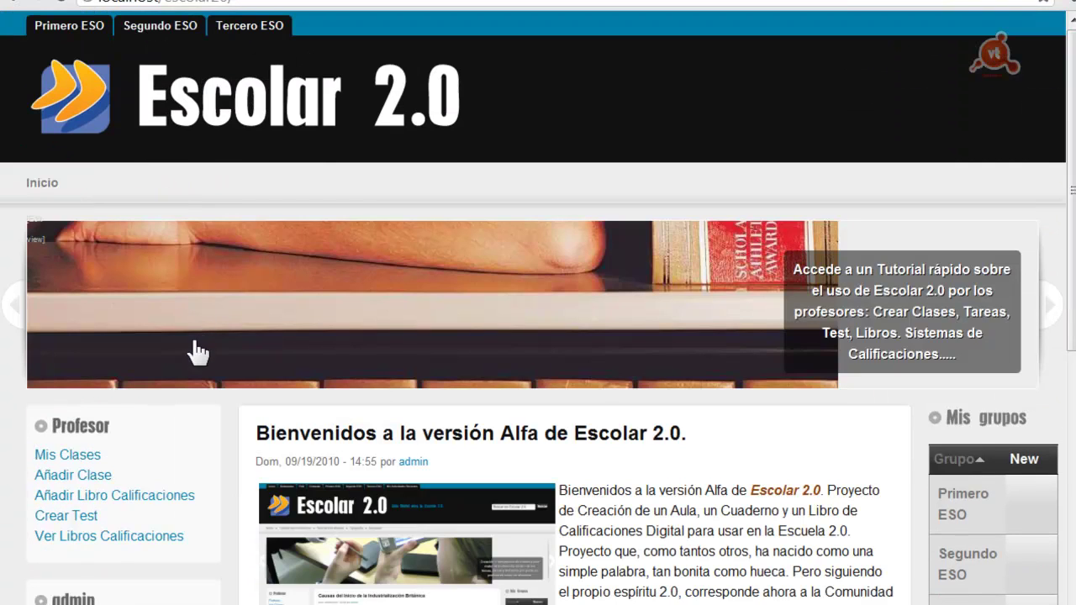
pyautogui.moveTo(1070, 143)
pyautogui.mouseDown()
pyautogui.moveTo(1070, 206)
pyautogui.moveTo(1070, 140)
pyautogui.mouseUp()
pyautogui.moveTo(1071, 242)
pyautogui.mouseDown()
pyautogui.moveTo(1069, 492)
pyautogui.moveTo(1070, 222)
pyautogui.mouseUp()
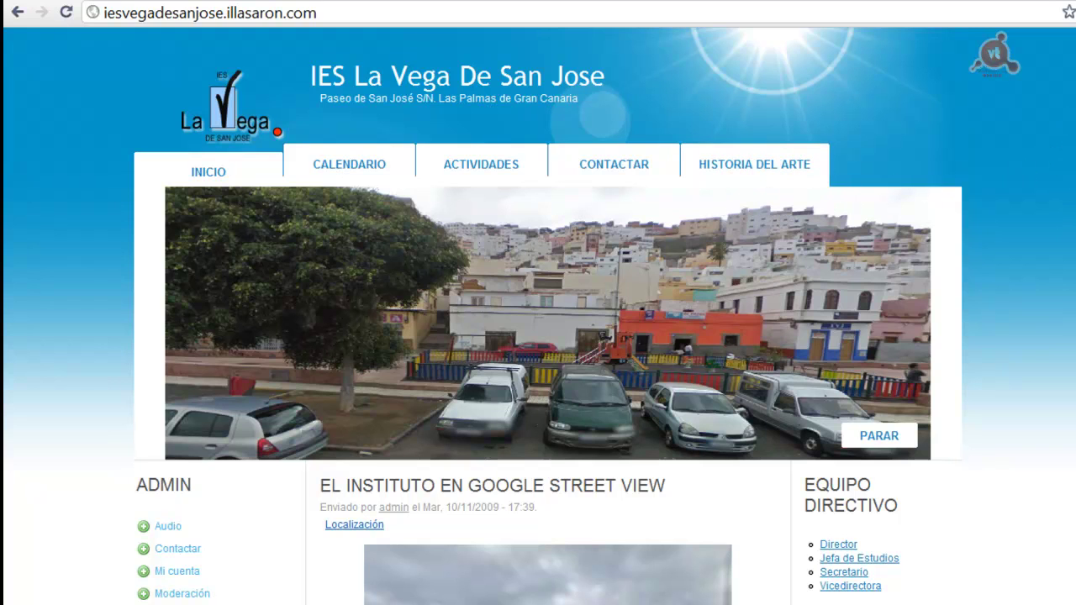
# - On the IES La Vega De San Jose site, open Historia del Arte and examine its separate page layout down to the footer
pyautogui.scroll(-3, 538, 336)
pyautogui.scroll(3, 538, 336)
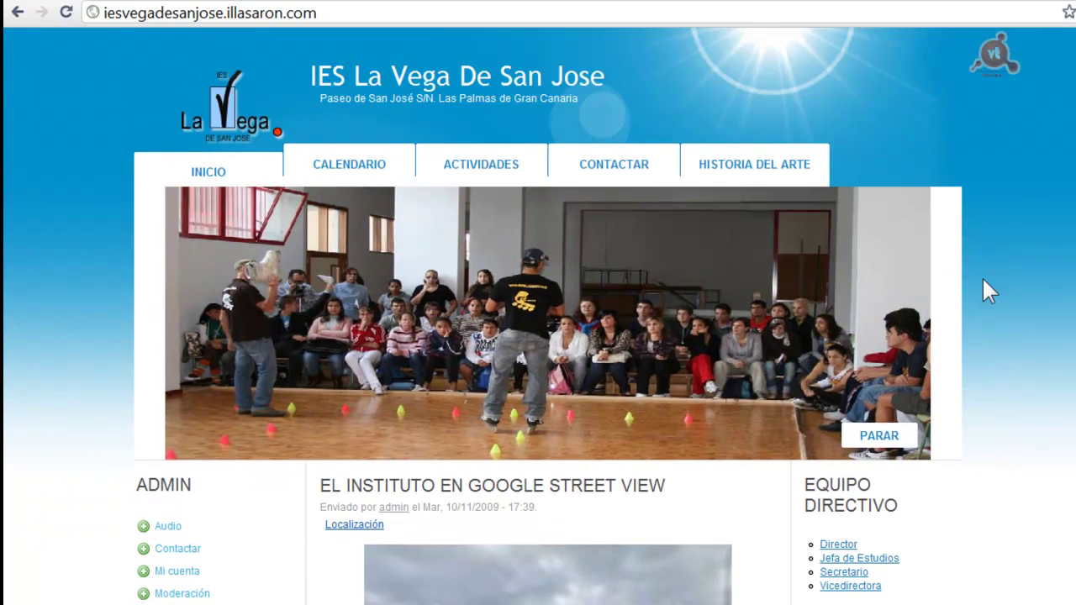
pyautogui.click(744, 171)
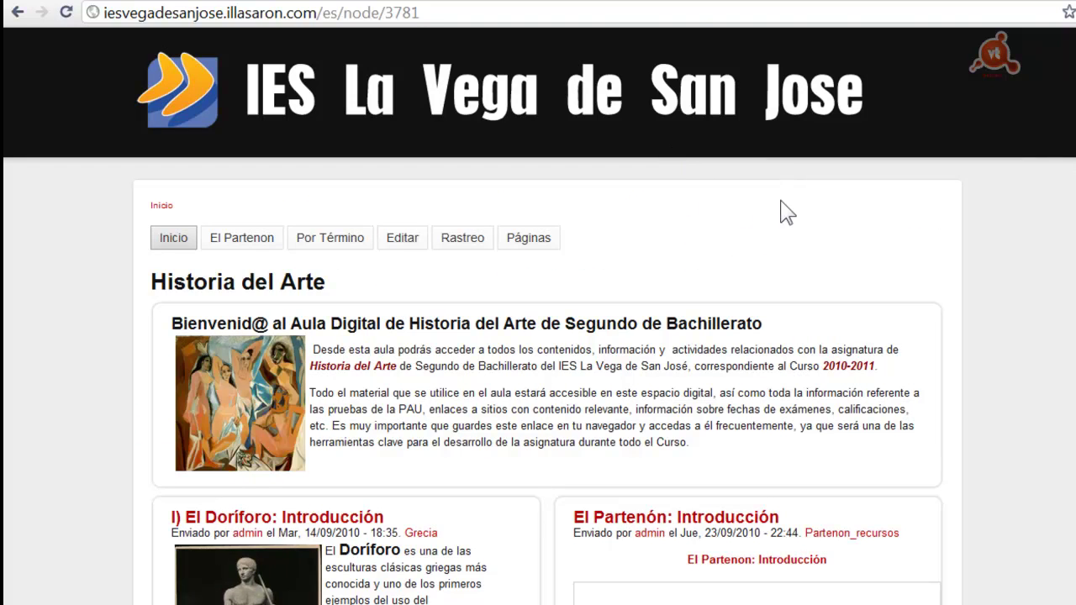
pyautogui.scroll(-9, 538, 316)
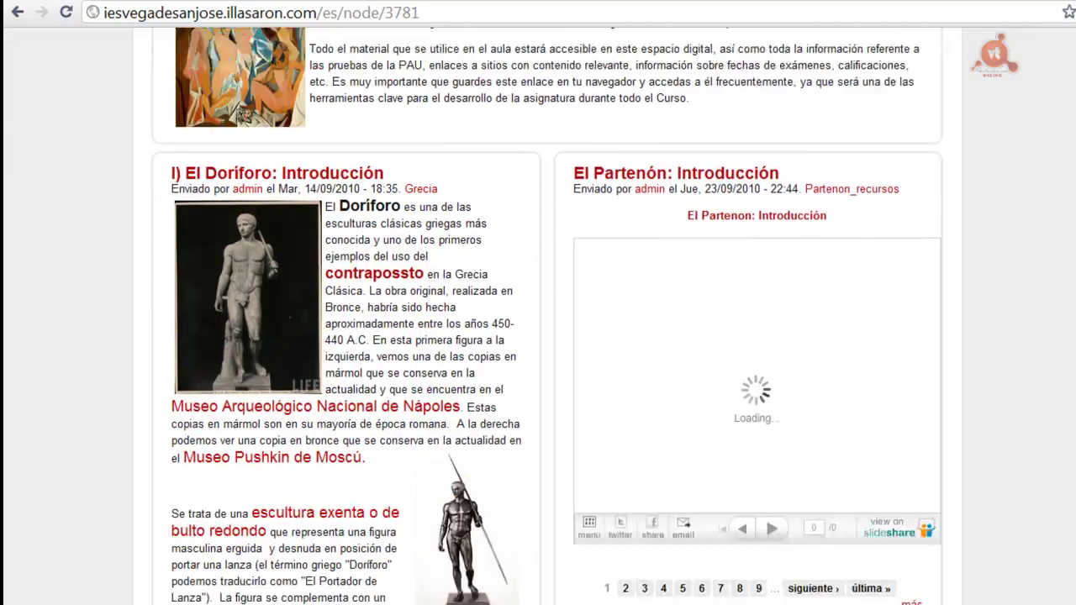
pyautogui.scroll(-5, 538, 316)
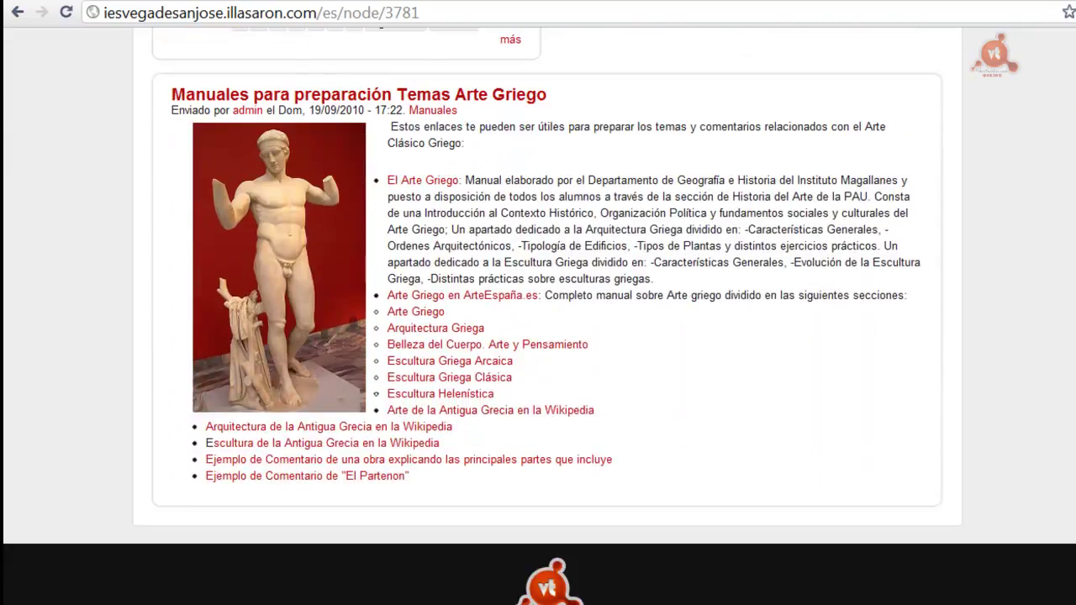
pyautogui.scroll(15, 538, 317)
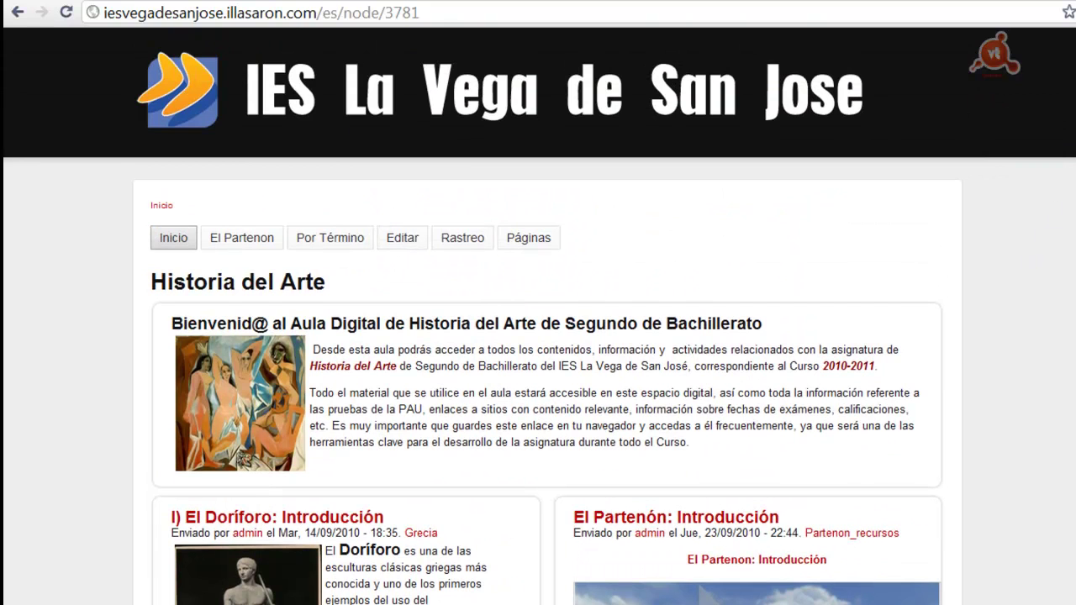
pyautogui.scroll(-4, 538, 316)
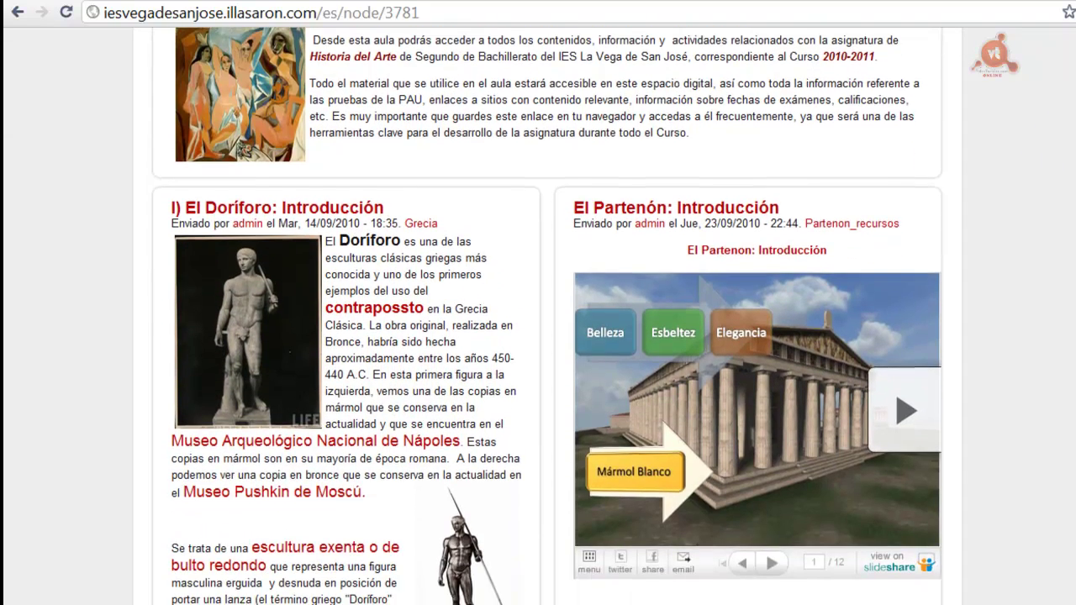
pyautogui.scroll(-10, 538, 316)
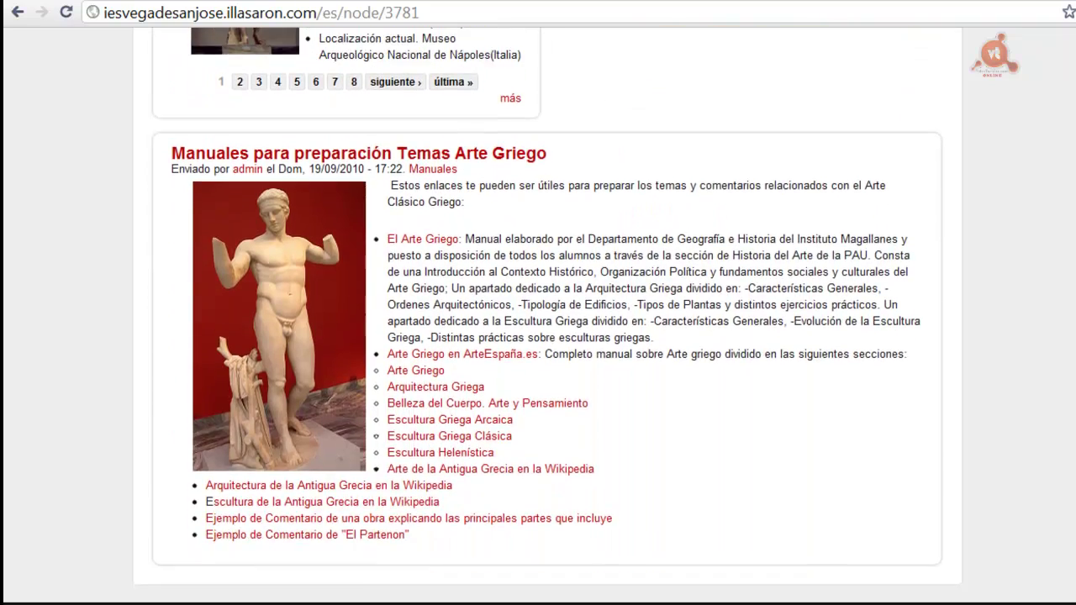
pyautogui.scroll(15, 538, 316)
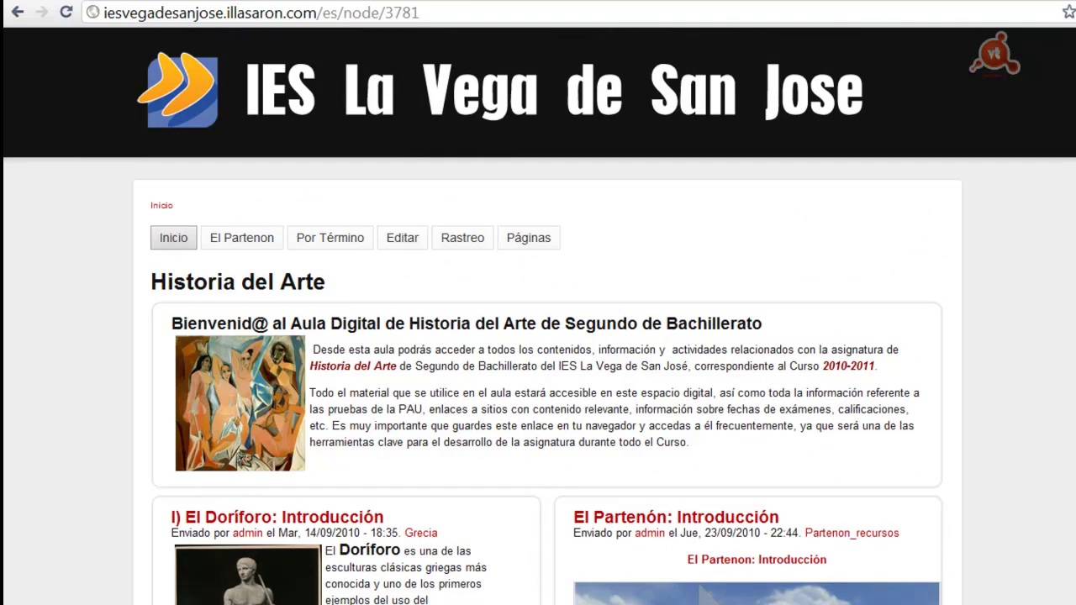
# - Look over the Historia del Arte page blocks and go to page 2 of the El Doríforo article
pyautogui.scroll(-2, 538, 316)
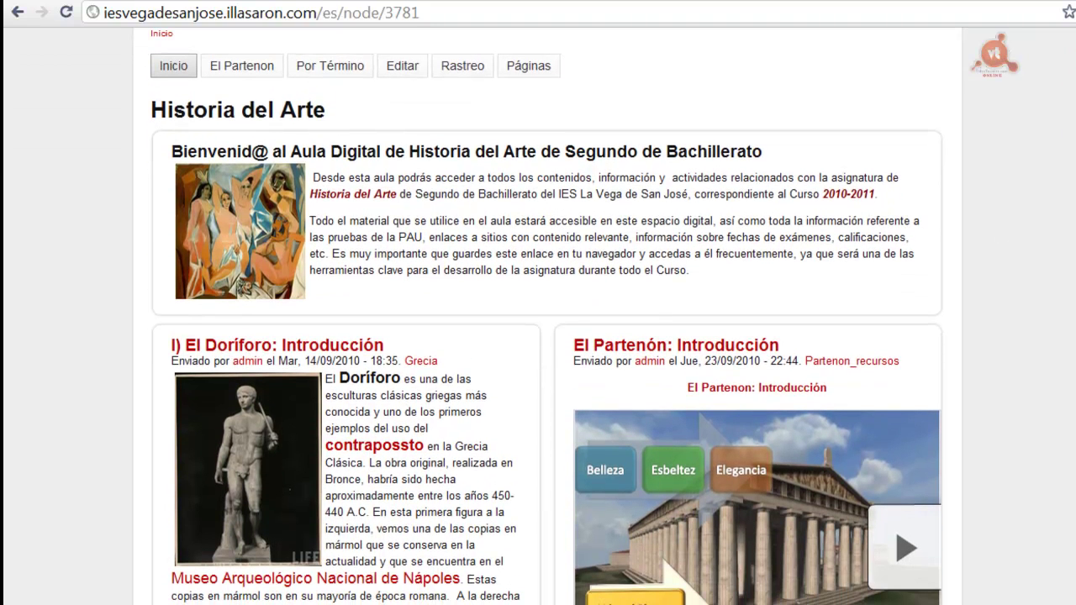
pyautogui.scroll(-1, 538, 316)
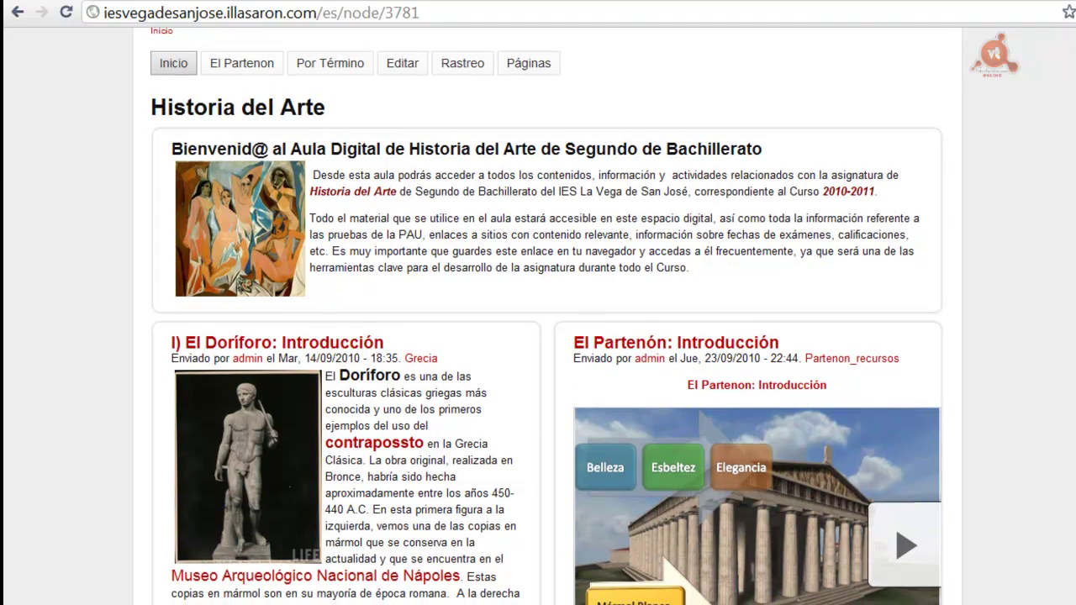
pyautogui.scroll(-1, 538, 316)
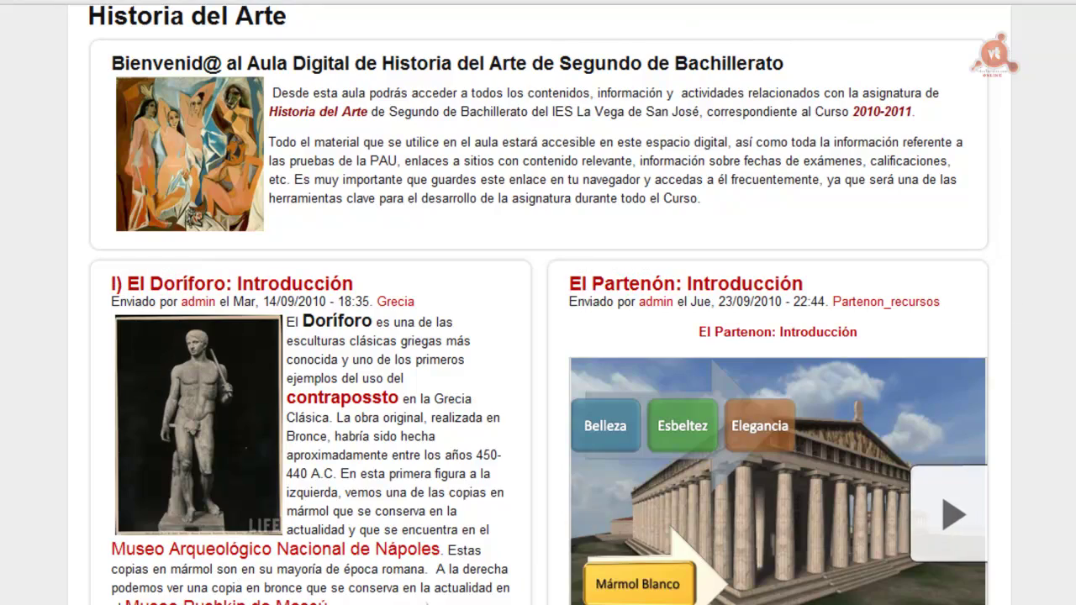
pyautogui.scroll(-12, 540, 305)
pyautogui.scroll(12, 540, 304)
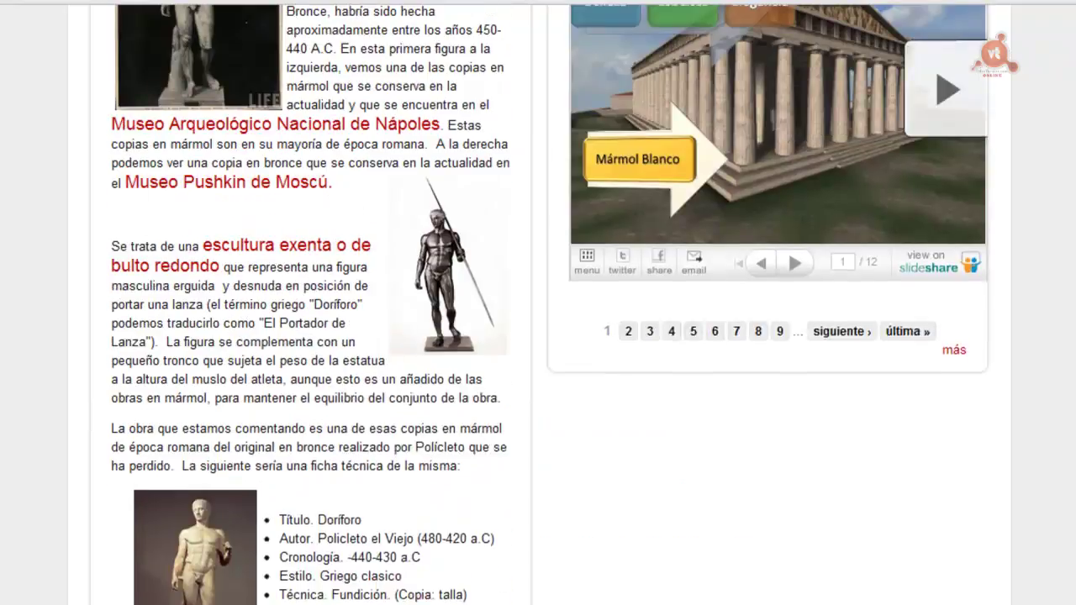
pyautogui.scroll(-4, 539, 305)
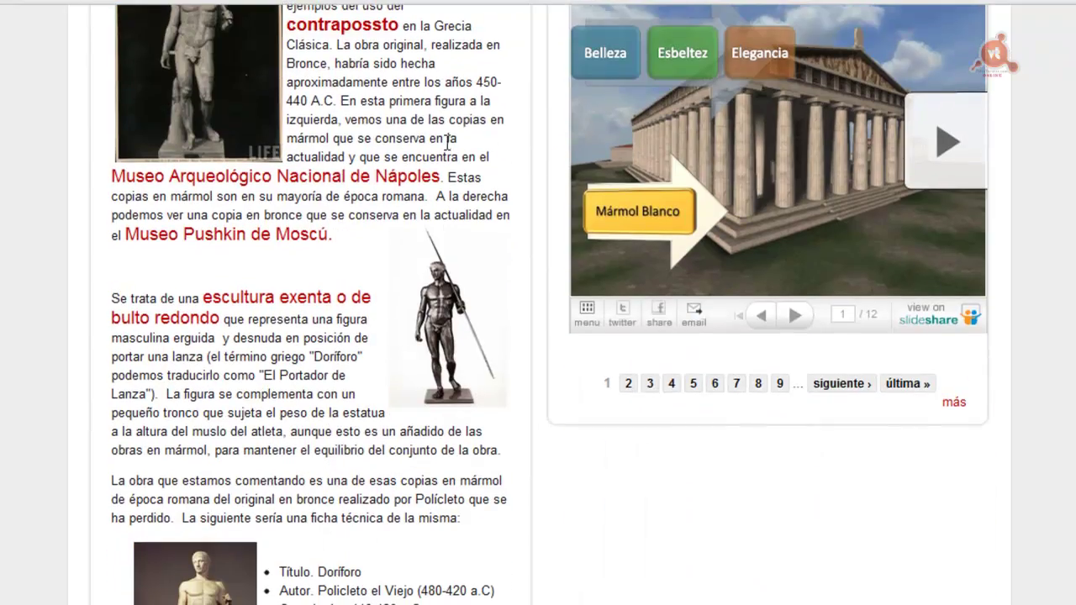
pyautogui.scroll(-4, 447, 143)
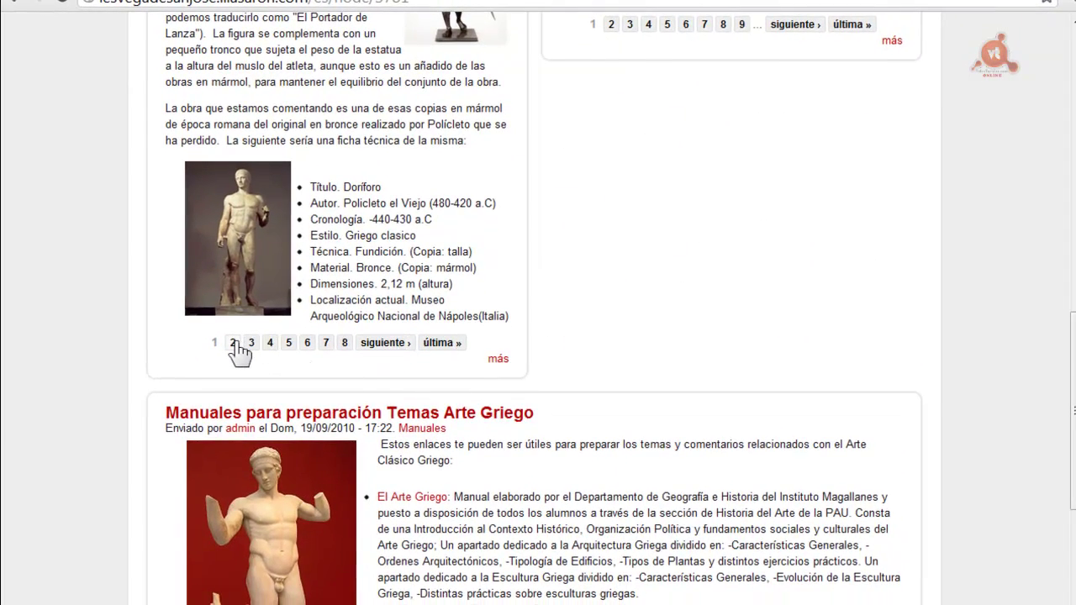
pyautogui.click(233, 342)
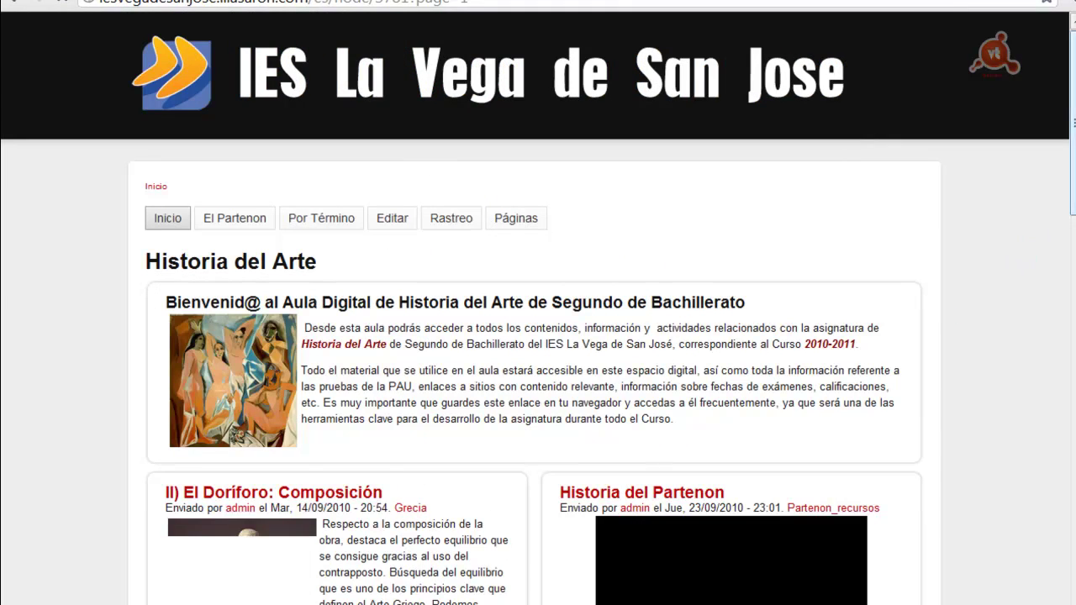
# - Examine the El Doríforo: Composición and Historia del Partenon blocks and go to page 8 of the Partenon resources
pyautogui.scroll(-7, 538, 336)
pyautogui.scroll(5, 538, 336)
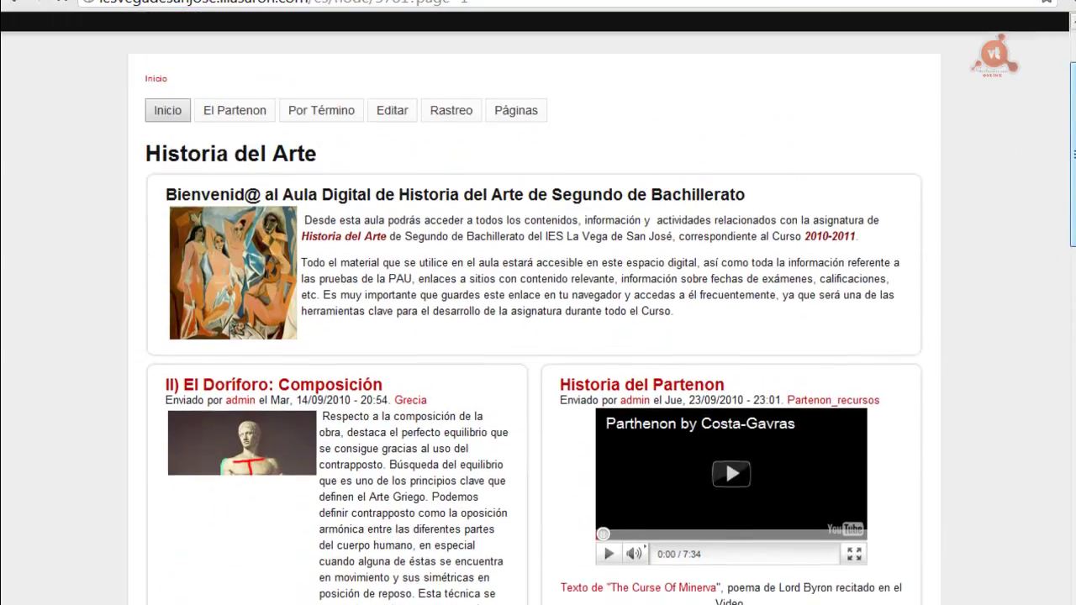
pyautogui.scroll(-5, 538, 336)
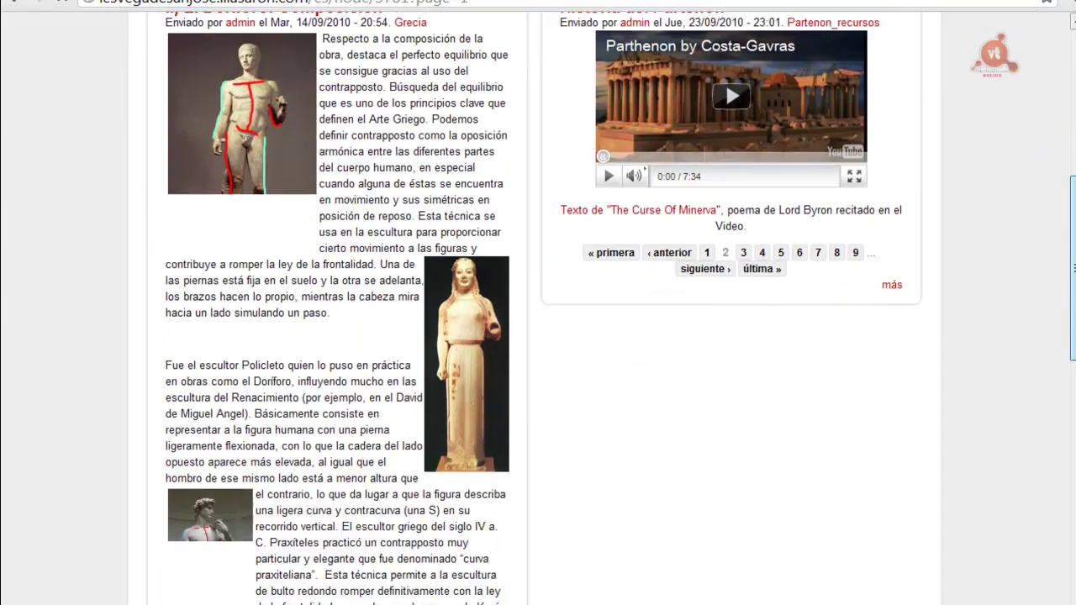
pyautogui.scroll(-10, 538, 336)
pyautogui.scroll(6, 538, 337)
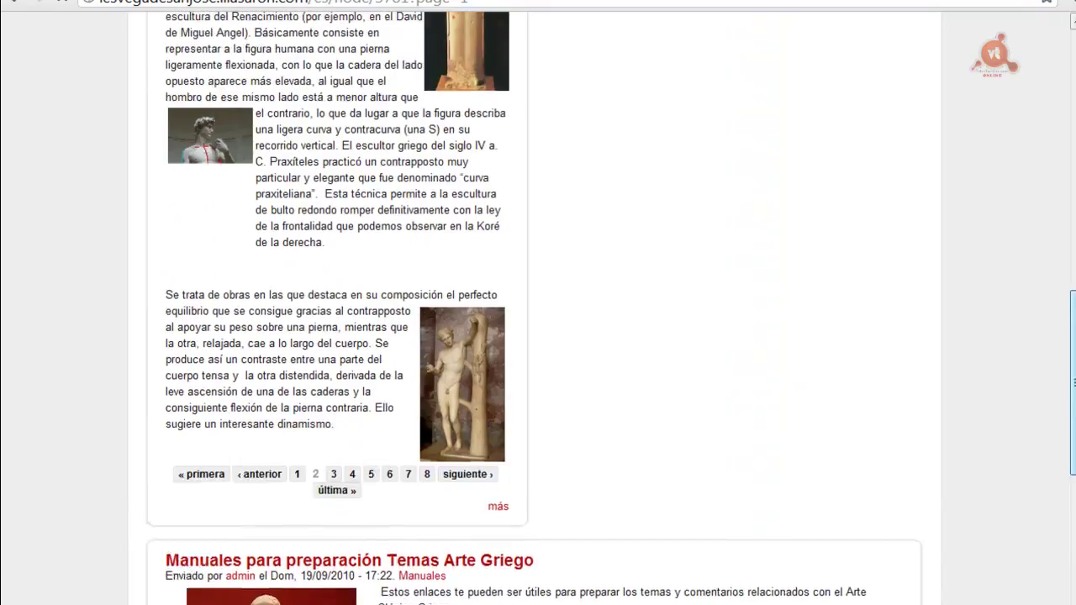
pyautogui.scroll(6, 1017, 336)
pyautogui.scroll(-2, 1018, 336)
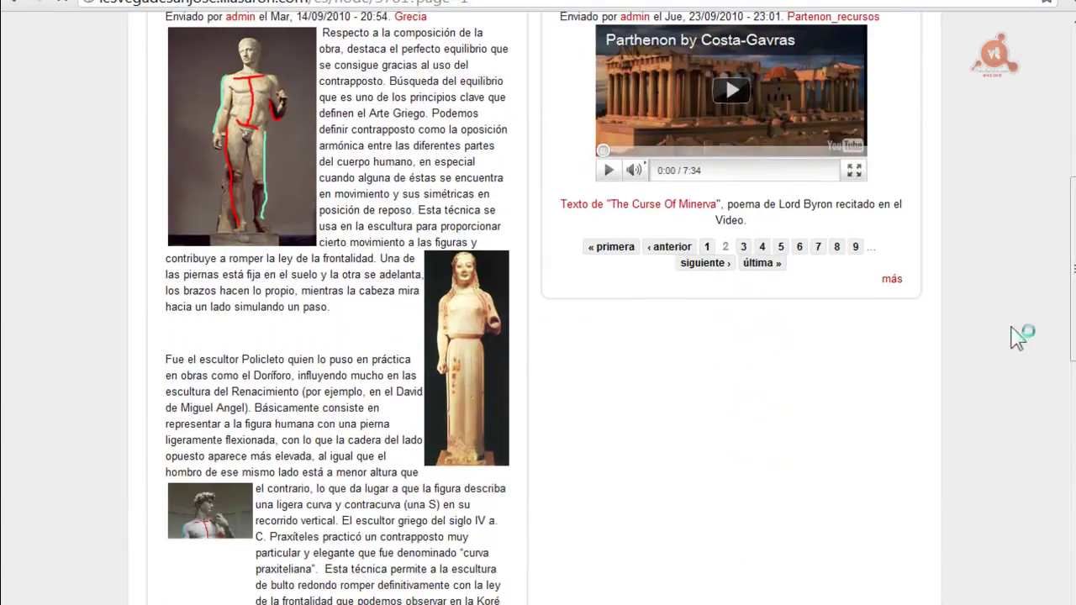
pyautogui.click(836, 246)
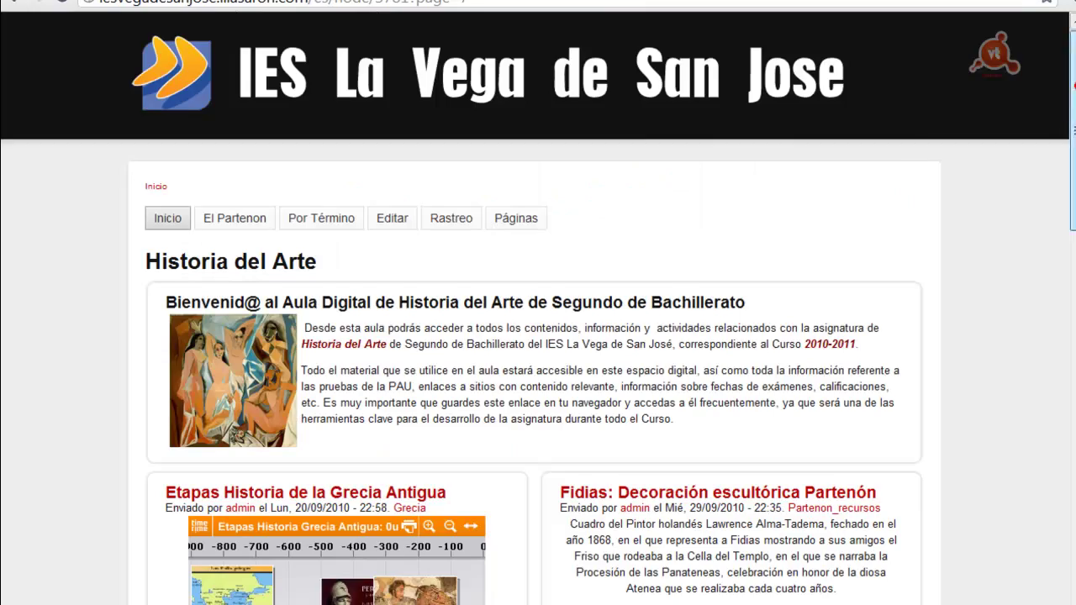
# - Open the El Partenon section and go to page 9 of its resources block
pyautogui.moveTo(1074, 122)
pyautogui.mouseDown()
pyautogui.moveTo(1074, 513)
pyautogui.moveTo(1073, 132)
pyautogui.mouseUp()
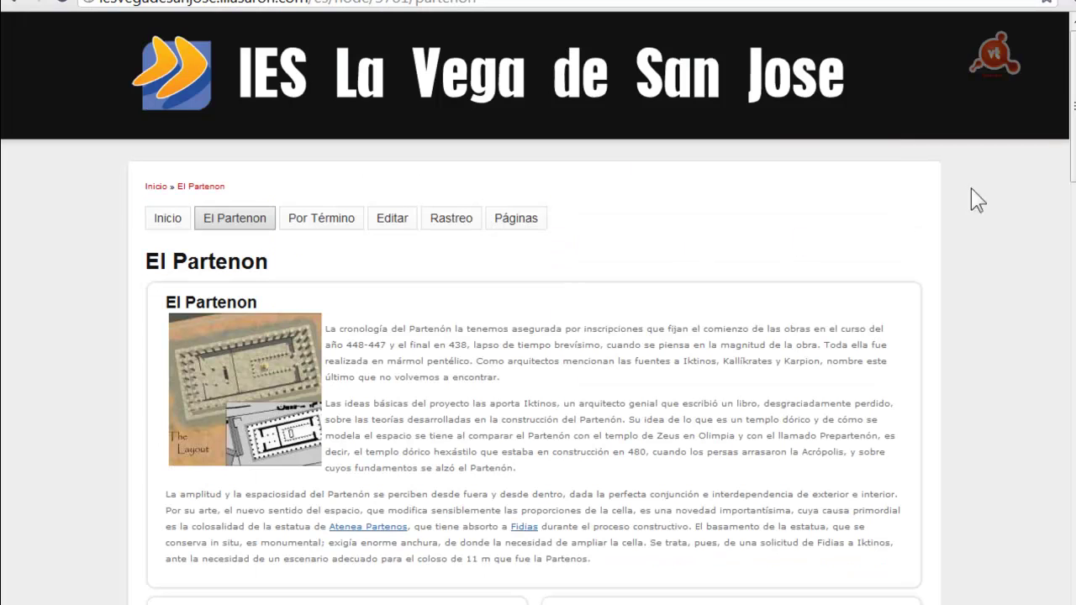
pyautogui.moveTo(1073, 108); pyautogui.dragTo(1074, 314)
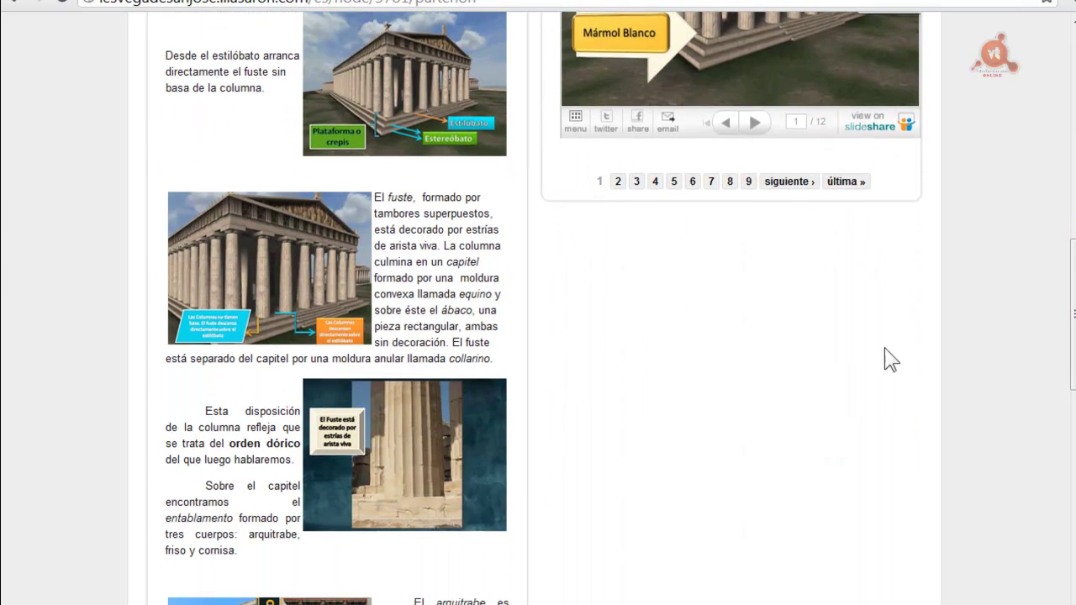
pyautogui.click(743, 178)
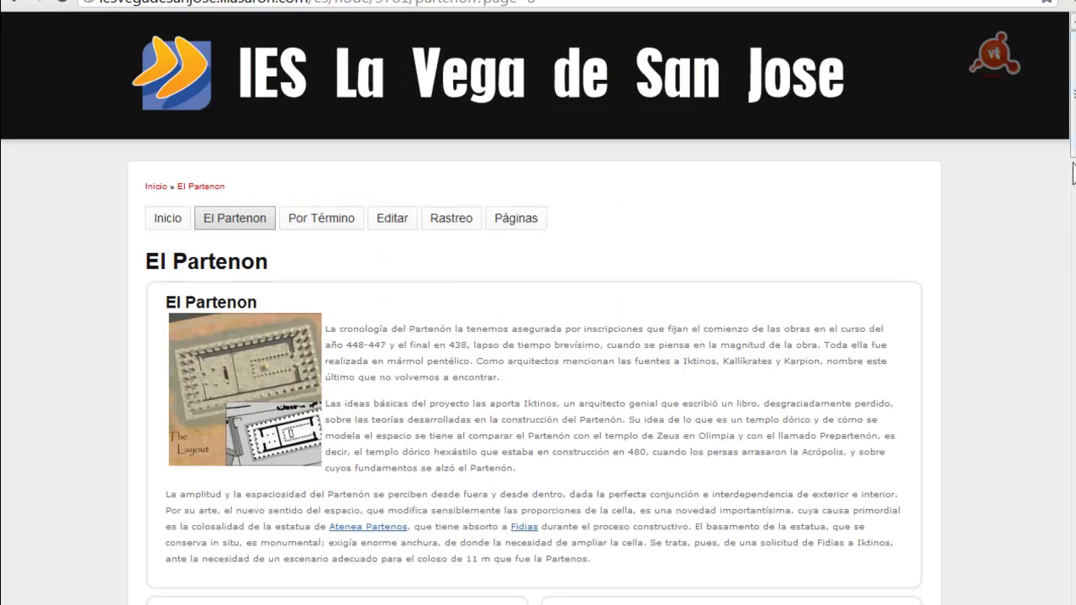
# - Examine the El Partenon page's two article columns and the Manuales block down to the footer, and return to the Escolar 2.0 front page
pyautogui.moveTo(1073, 174); pyautogui.dragTo(1074, 470)
pyautogui.moveTo(1073, 400); pyautogui.dragTo(1073, 127)
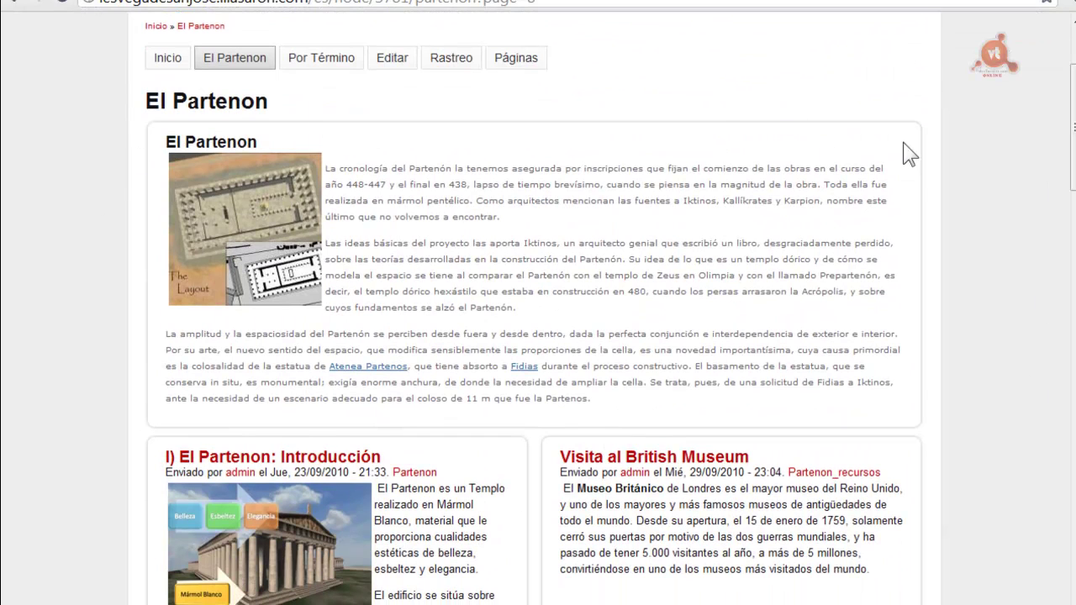
pyautogui.scroll(-5, 412, 213)
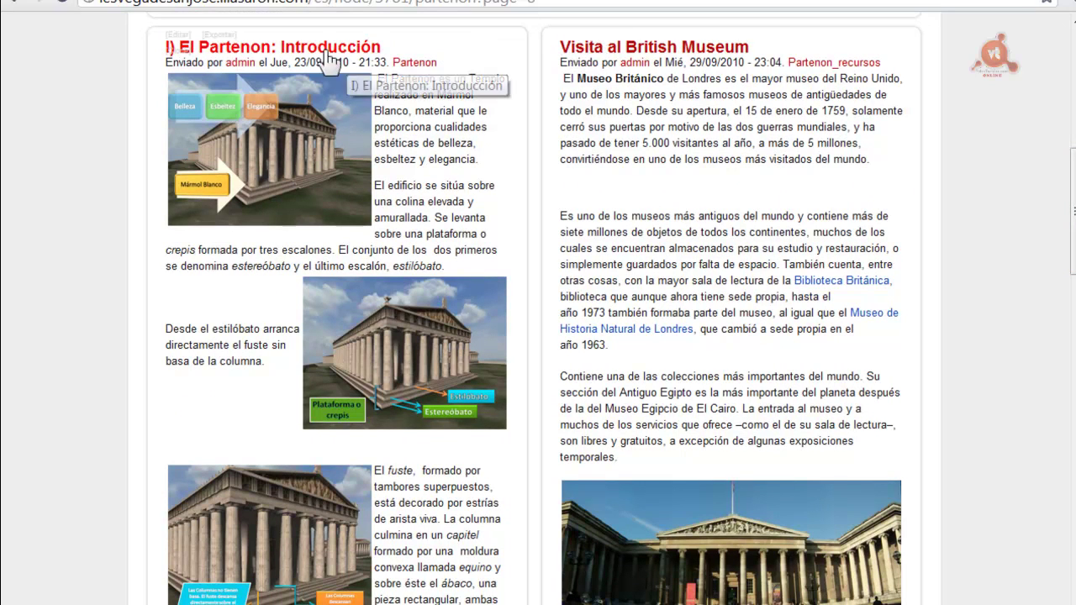
pyautogui.moveTo(1074, 174); pyautogui.dragTo(1065, 357)
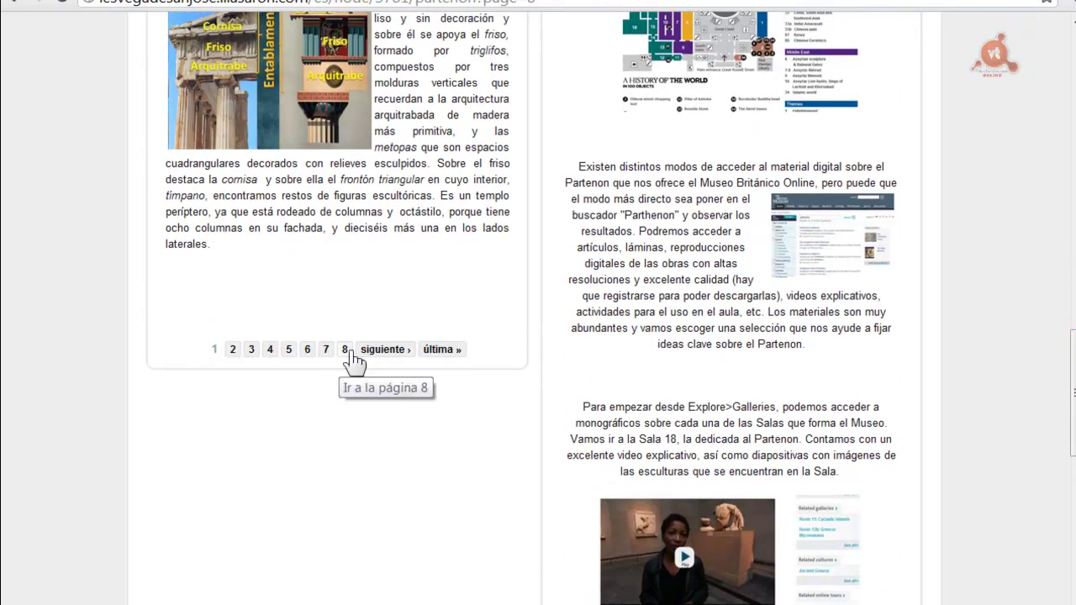
pyautogui.moveTo(1073, 361); pyautogui.dragTo(1073, 521)
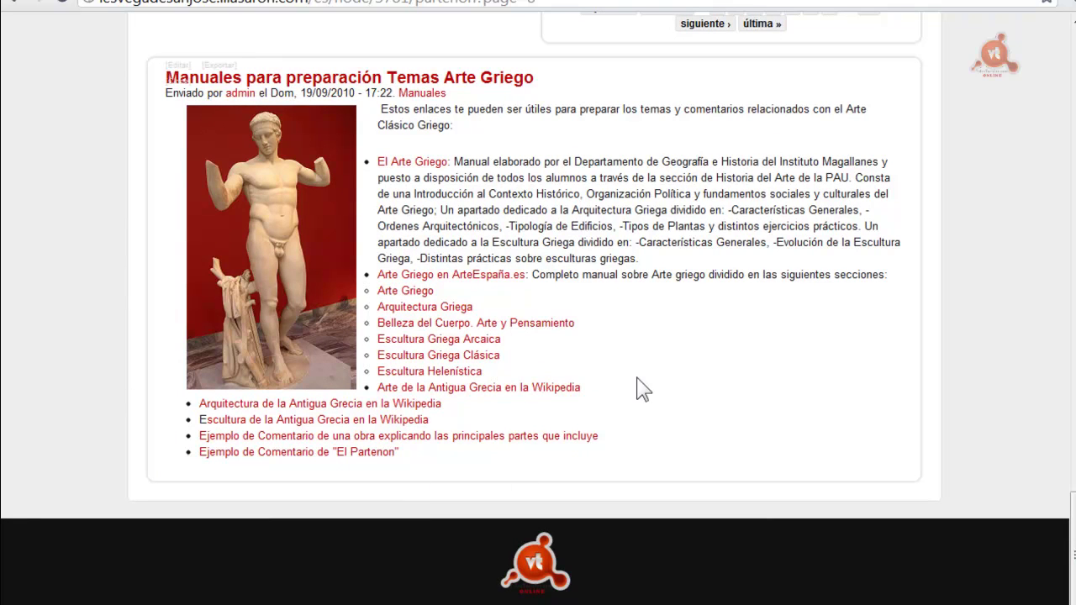
pyautogui.moveTo(1072, 542); pyautogui.dragTo(1073, 213)
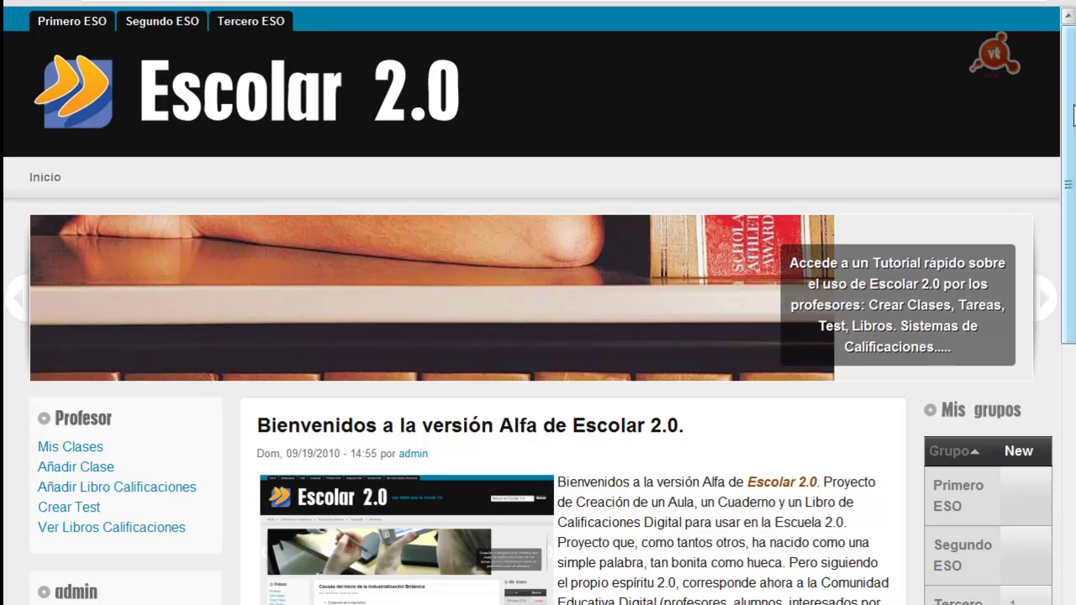
pyautogui.moveTo(1073, 105)
pyautogui.mouseDown()
pyautogui.moveTo(1073, 181)
pyautogui.moveTo(1073, 109)
pyautogui.mouseUp()
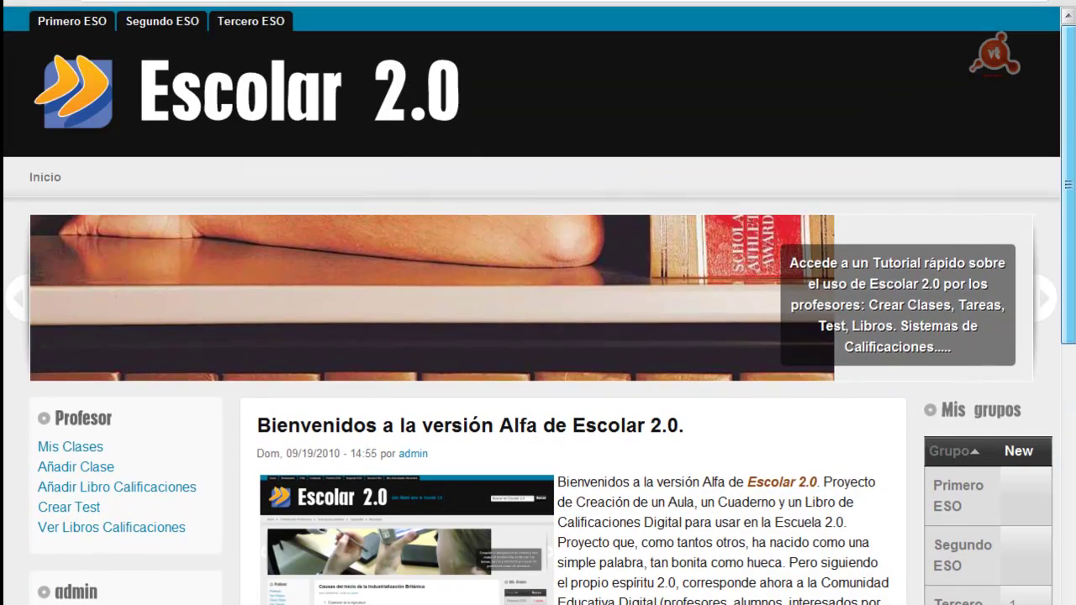